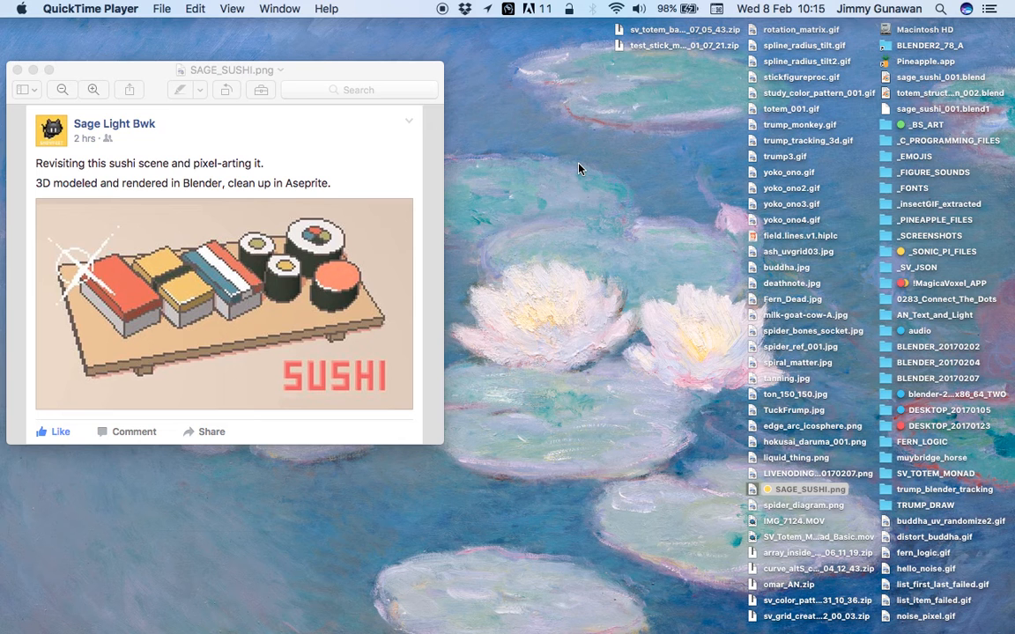
Switch to Chrome and examine the Google Images results for sushi, comparing the shapes, fillings and arrangements of rolls and nigiri.
{"action": "key", "text": "ctrl+Right"}
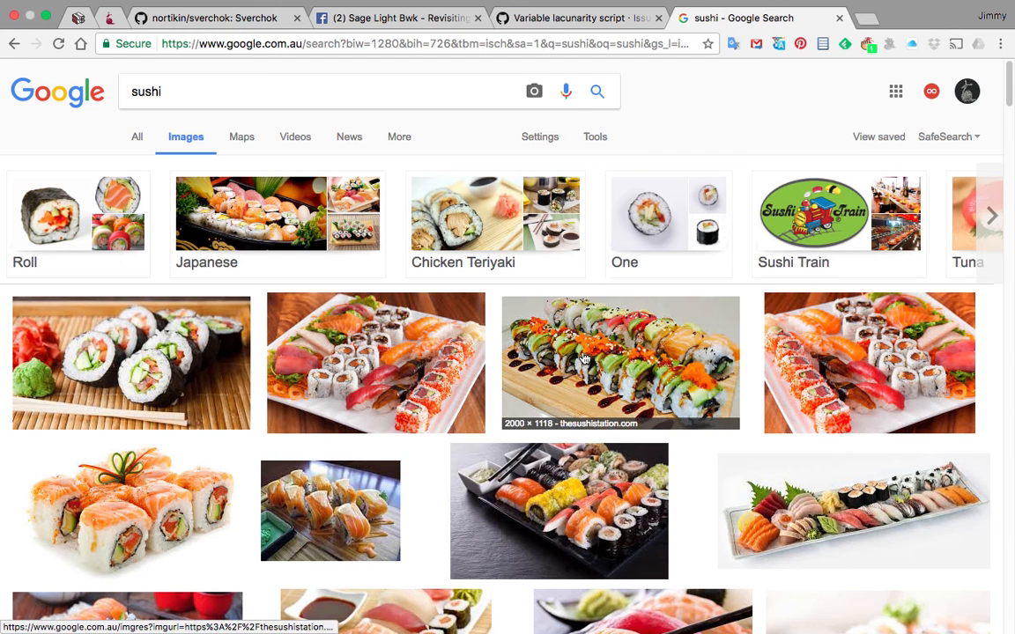
{"action": "scroll", "coordinate": [365, 344], "scroll_direction": "down", "scroll_amount": 3}
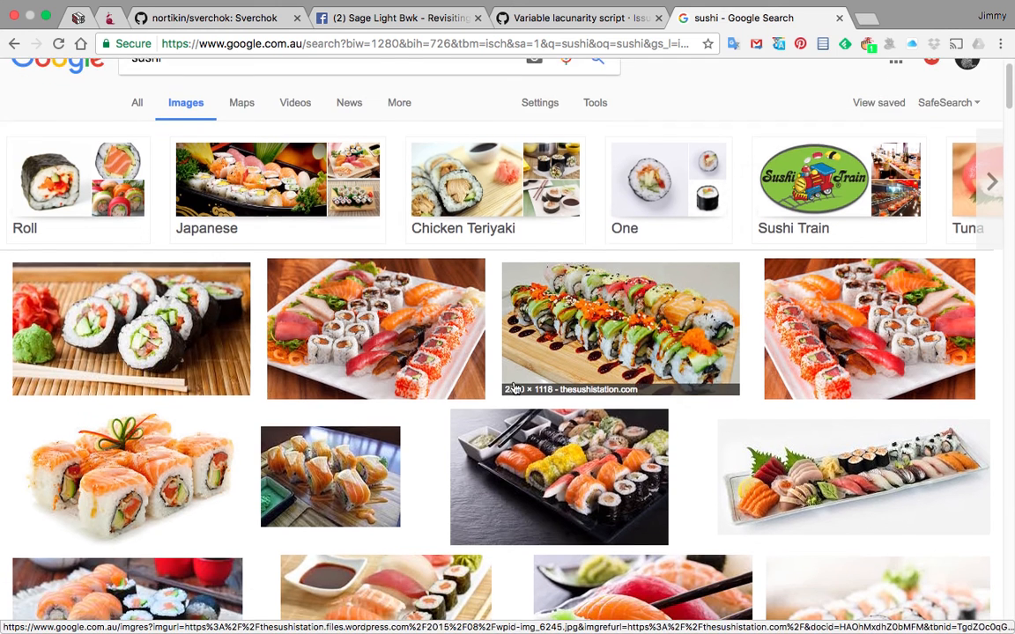
{"action": "scroll", "coordinate": [176, 260], "scroll_direction": "down", "scroll_amount": 1}
{"action": "scroll", "coordinate": [265, 282], "scroll_direction": "up", "scroll_amount": 3}
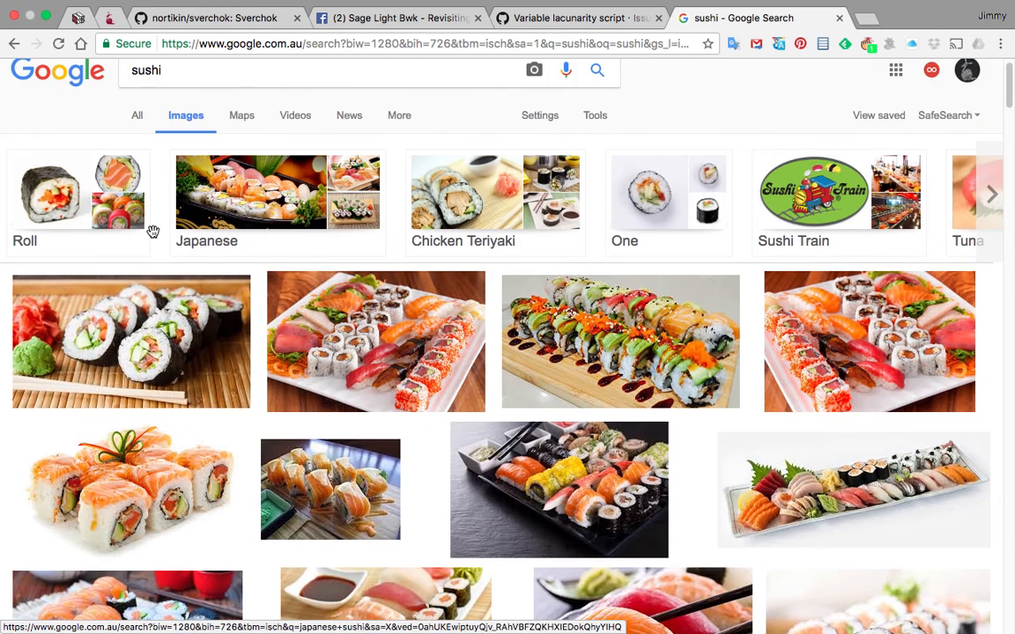
{"action": "scroll", "coordinate": [227, 382], "scroll_direction": "down", "scroll_amount": 3}
{"action": "scroll", "coordinate": [230, 383], "scroll_direction": "down", "scroll_amount": 1}
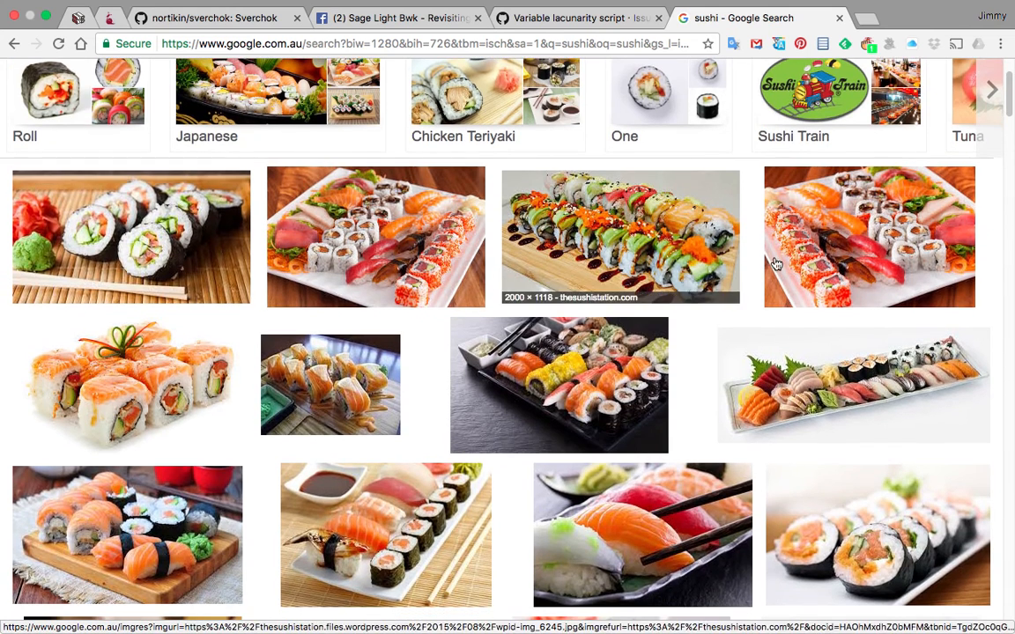
{"action": "scroll", "coordinate": [775, 317], "scroll_direction": "down", "scroll_amount": 2}
{"action": "scroll", "coordinate": [793, 370], "scroll_direction": "down", "scroll_amount": 3}
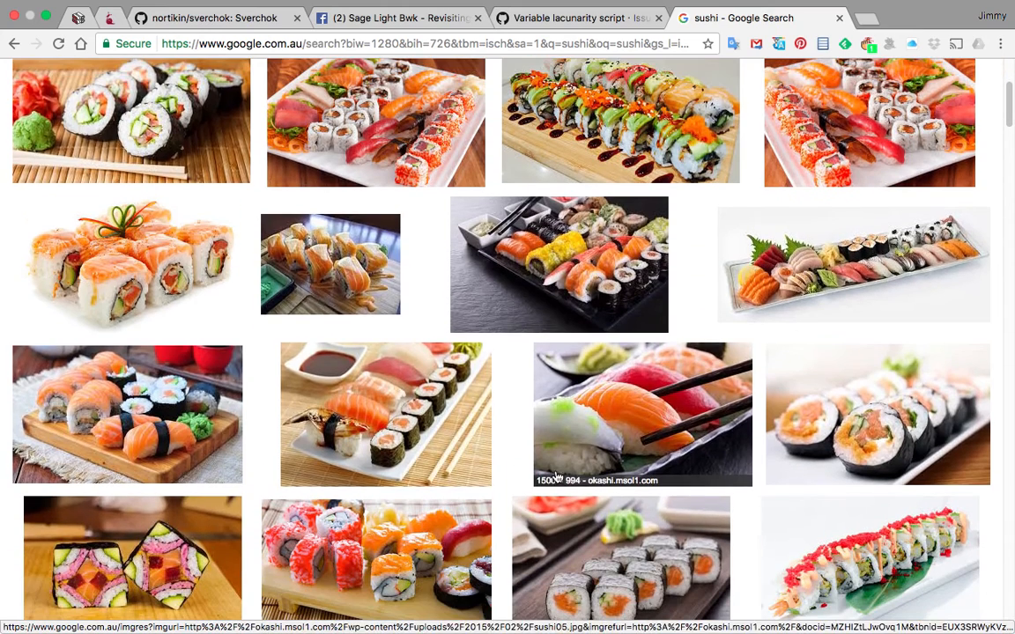
{"action": "scroll", "coordinate": [418, 443], "scroll_direction": "down", "scroll_amount": 3}
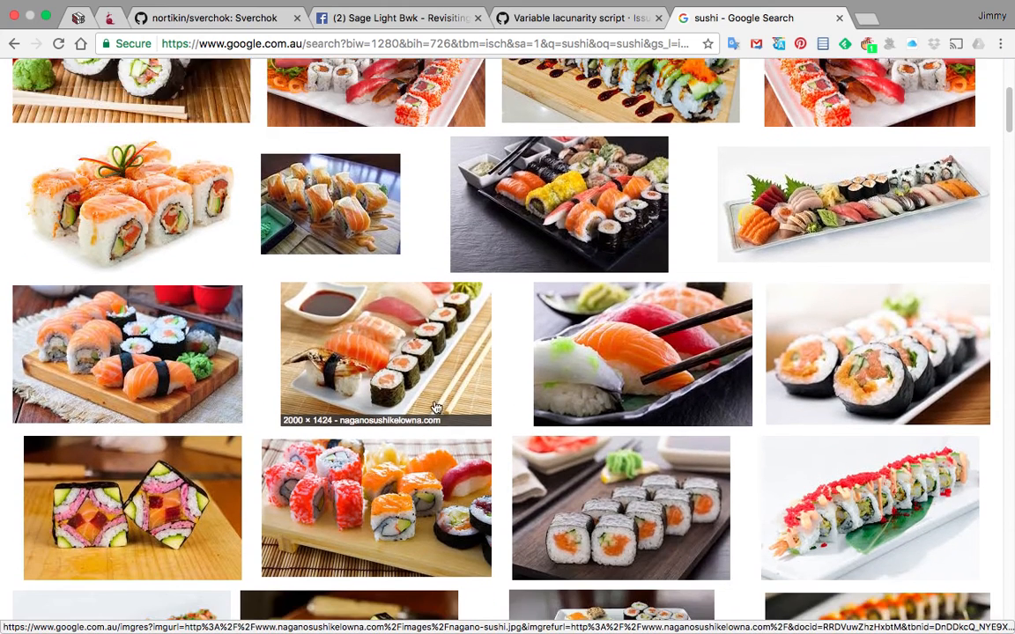
{"action": "scroll", "coordinate": [601, 366], "scroll_direction": "down", "scroll_amount": 5}
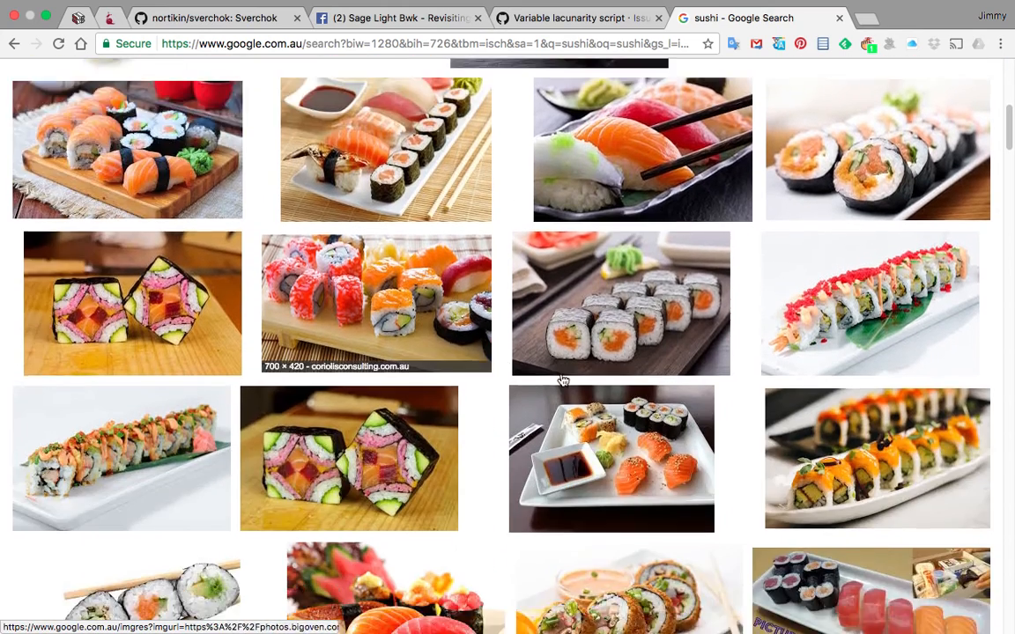
{"action": "scroll", "coordinate": [379, 396], "scroll_direction": "down", "scroll_amount": 2}
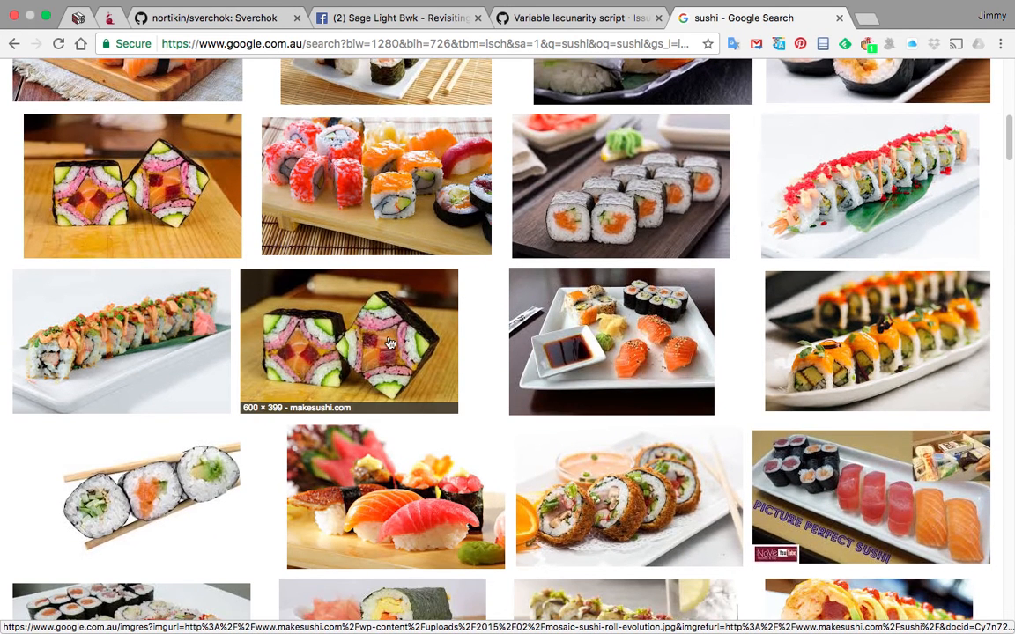
{"action": "scroll", "coordinate": [392, 321], "scroll_direction": "down", "scroll_amount": 1}
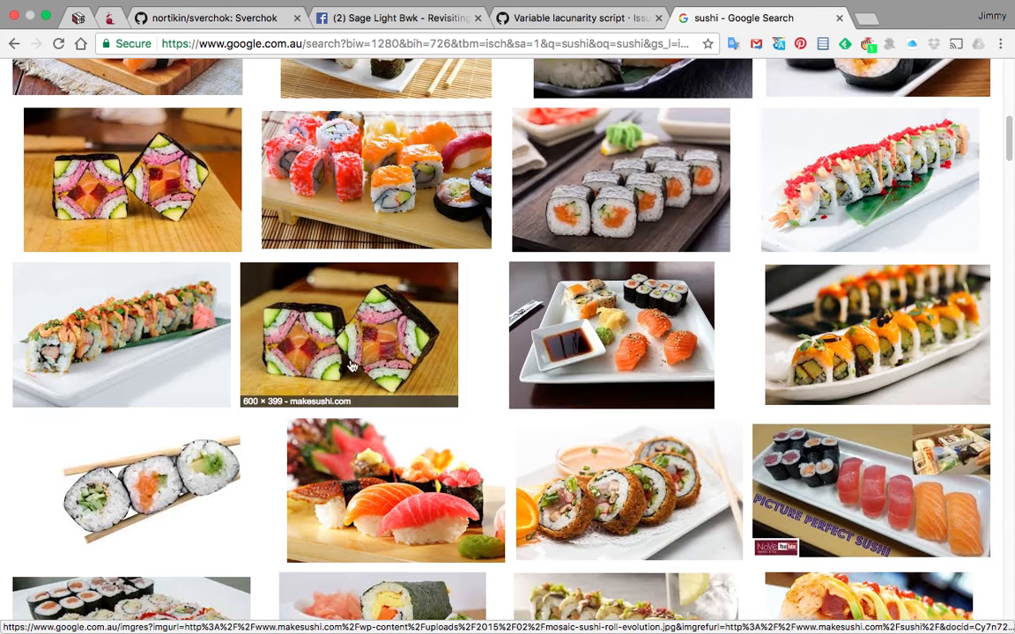
{"action": "scroll", "coordinate": [159, 440], "scroll_direction": "down", "scroll_amount": 2}
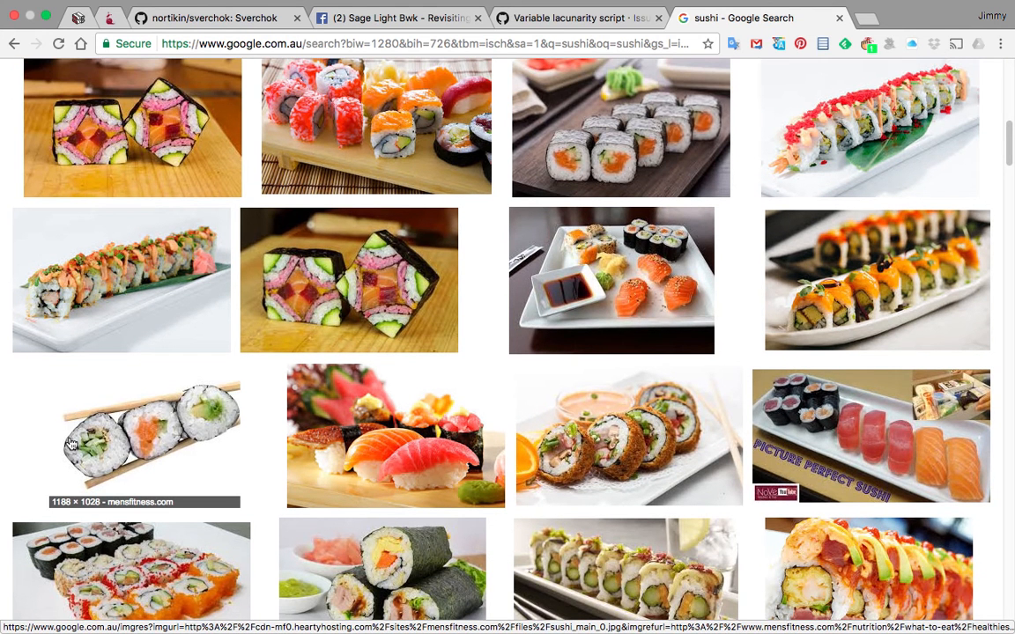
{"action": "scroll", "coordinate": [178, 390], "scroll_direction": "down", "scroll_amount": 1}
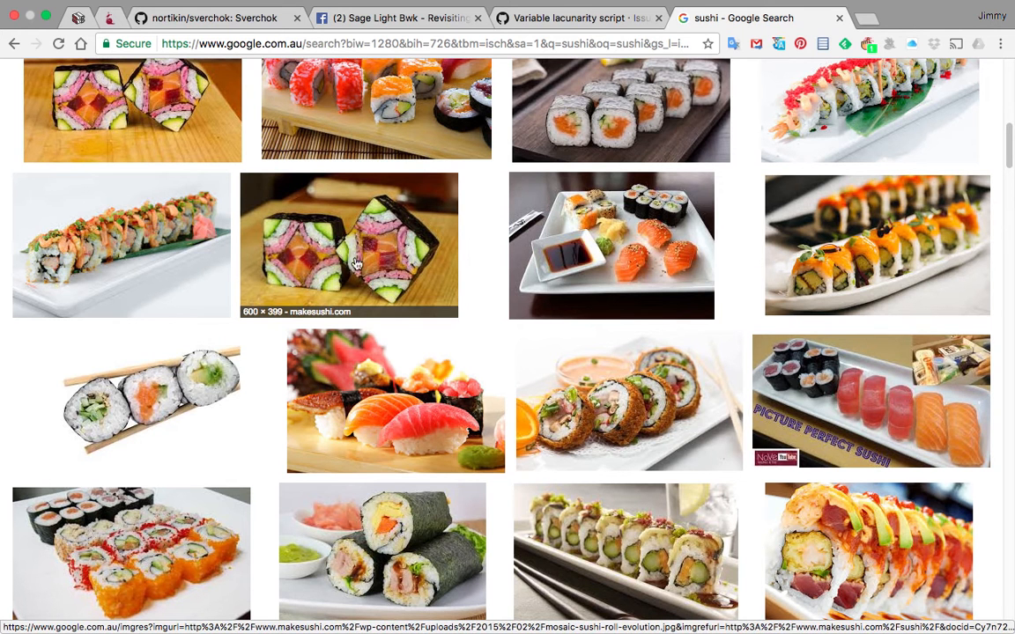
{"action": "scroll", "coordinate": [358, 222], "scroll_direction": "down", "scroll_amount": 1}
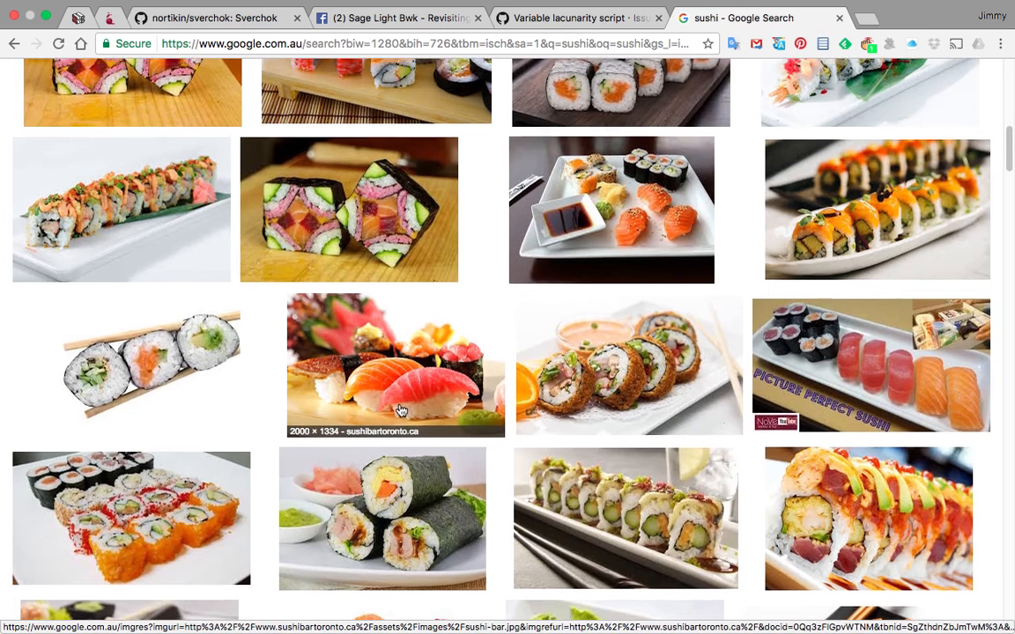
{"action": "scroll", "coordinate": [396, 350], "scroll_direction": "down", "scroll_amount": 2}
{"action": "scroll", "coordinate": [431, 321], "scroll_direction": "down", "scroll_amount": 1}
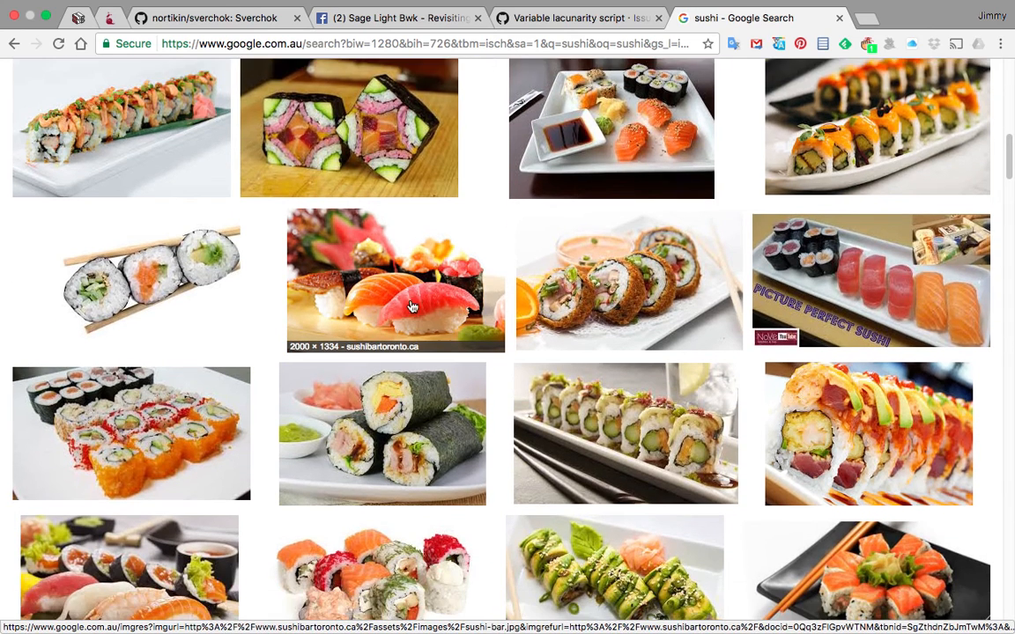
{"action": "scroll", "coordinate": [427, 282], "scroll_direction": "down", "scroll_amount": 1}
{"action": "scroll", "coordinate": [436, 269], "scroll_direction": "down", "scroll_amount": 4}
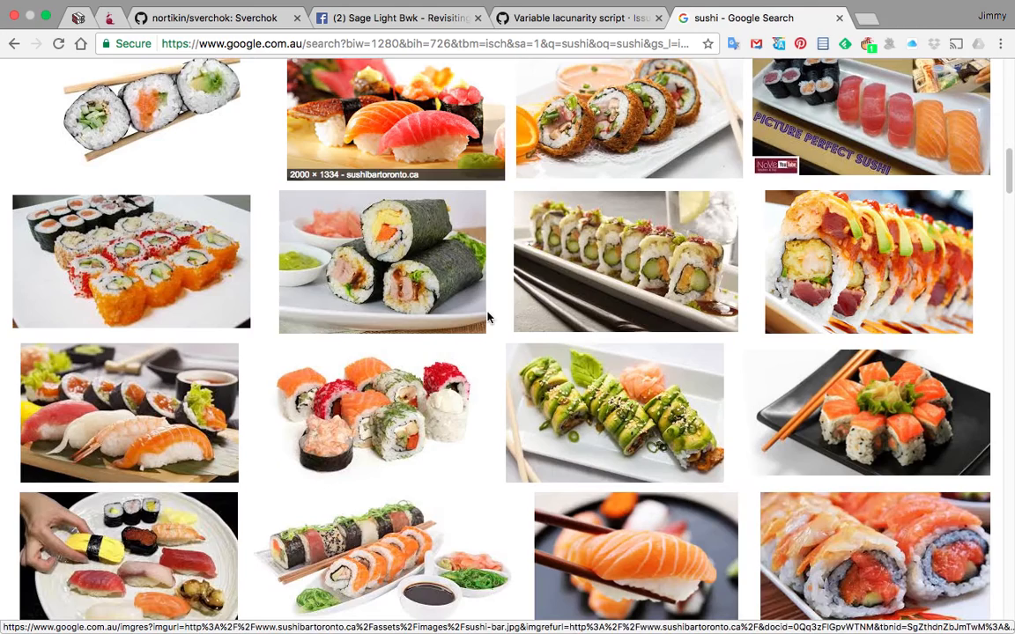
{"action": "scroll", "coordinate": [476, 324], "scroll_direction": "down", "scroll_amount": 4}
{"action": "scroll", "coordinate": [526, 290], "scroll_direction": "up", "scroll_amount": 4}
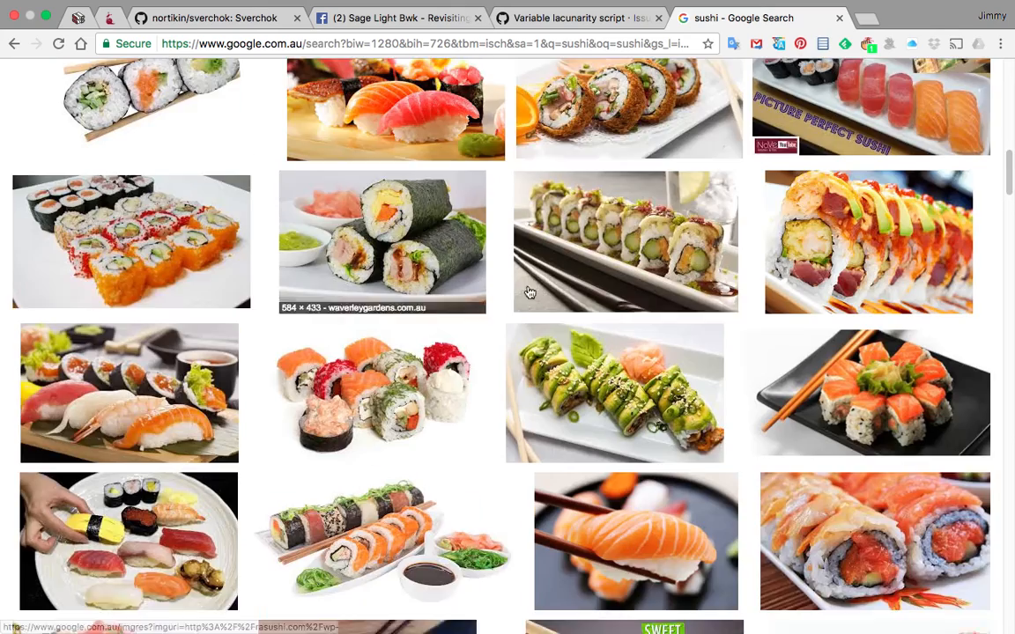
{"action": "scroll", "coordinate": [652, 143], "scroll_direction": "up", "scroll_amount": 1}
{"action": "scroll", "coordinate": [655, 168], "scroll_direction": "down", "scroll_amount": 12}
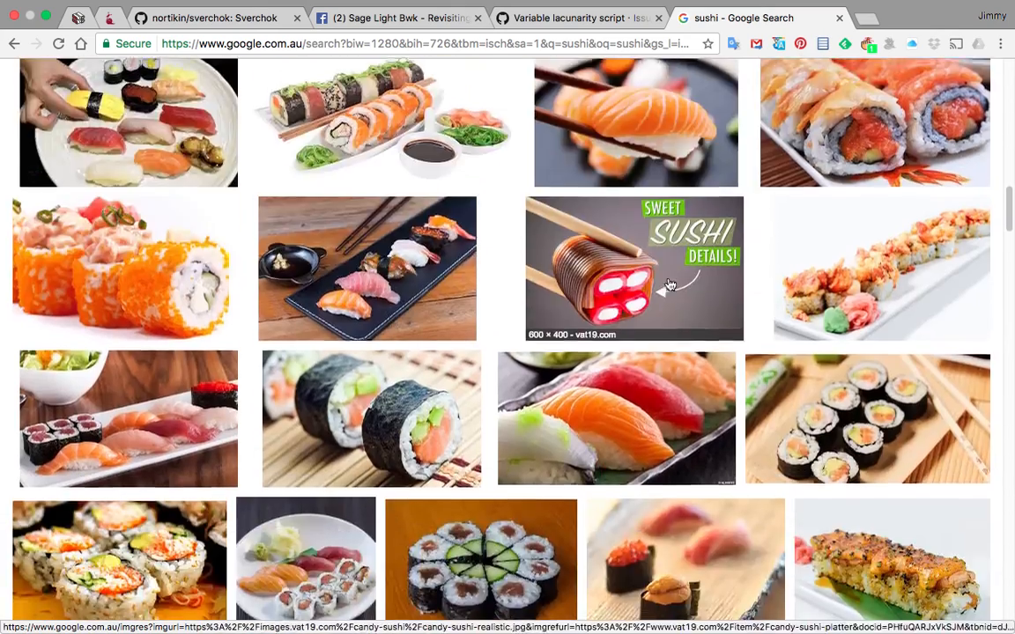
{"action": "scroll", "coordinate": [668, 285], "scroll_direction": "down", "scroll_amount": 7}
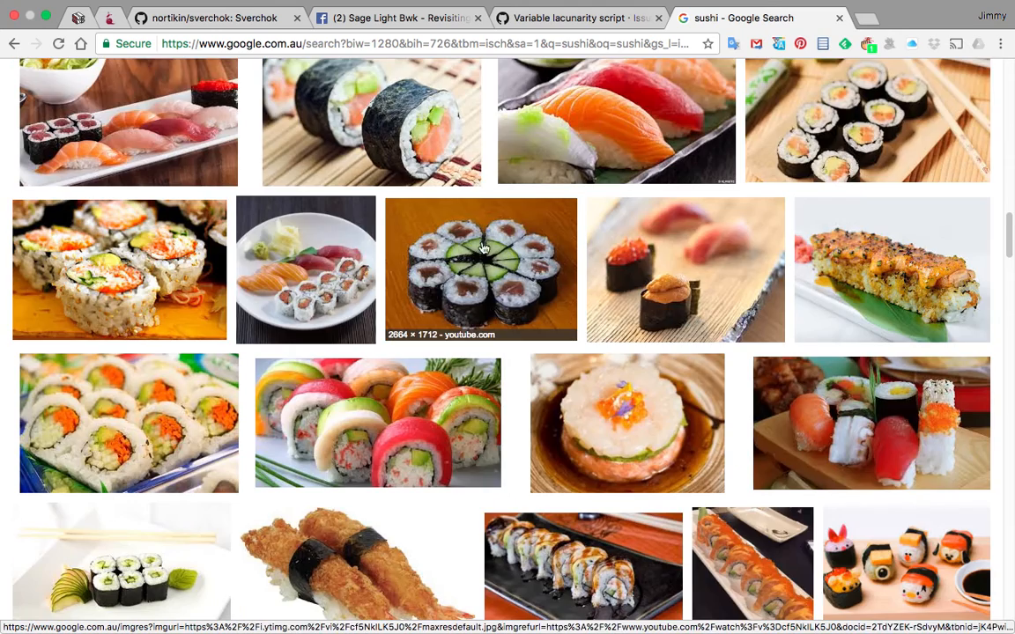
{"action": "scroll", "coordinate": [483, 249], "scroll_direction": "down", "scroll_amount": 11}
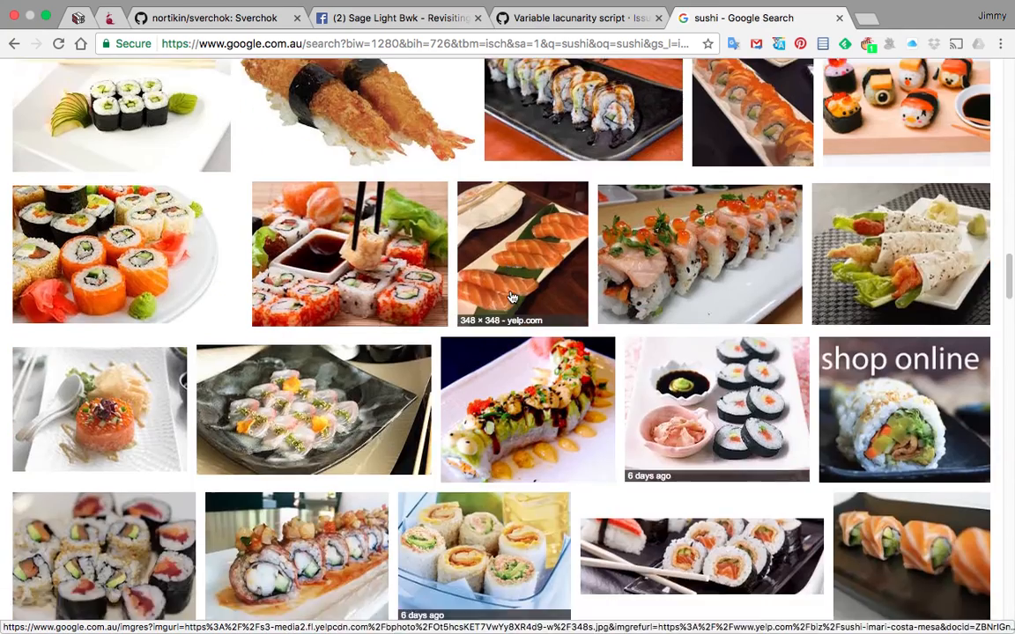
{"action": "scroll", "coordinate": [511, 298], "scroll_direction": "up", "scroll_amount": 3}
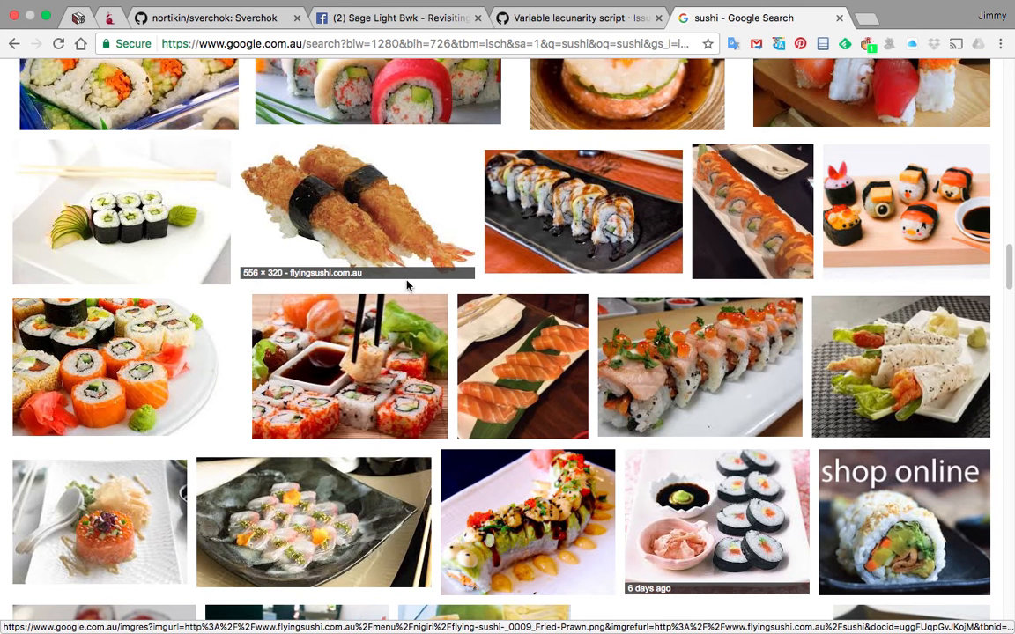
{"action": "scroll", "coordinate": [407, 284], "scroll_direction": "down", "scroll_amount": 2}
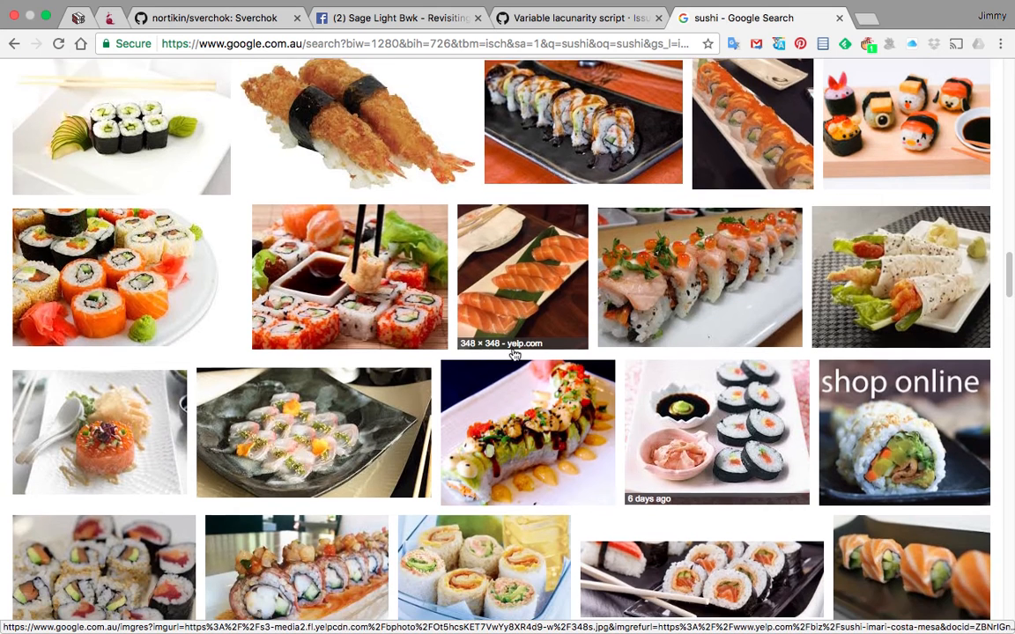
{"action": "scroll", "coordinate": [517, 354], "scroll_direction": "down", "scroll_amount": 1}
{"action": "scroll", "coordinate": [539, 388], "scroll_direction": "down", "scroll_amount": 1}
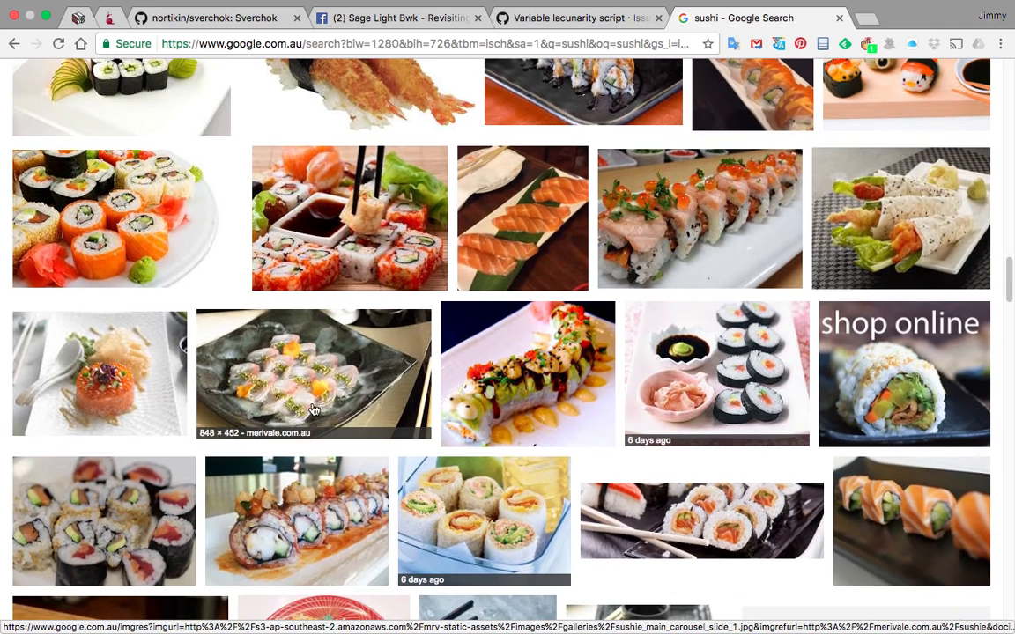
{"action": "scroll", "coordinate": [555, 387], "scroll_direction": "down", "scroll_amount": 1}
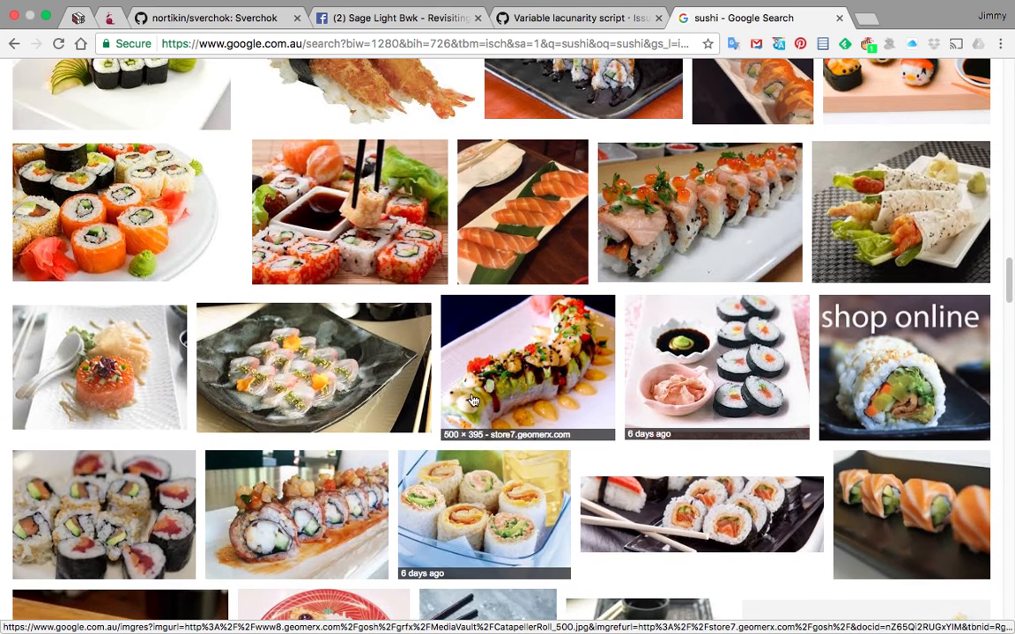
{"action": "scroll", "coordinate": [486, 389], "scroll_direction": "down", "scroll_amount": 1}
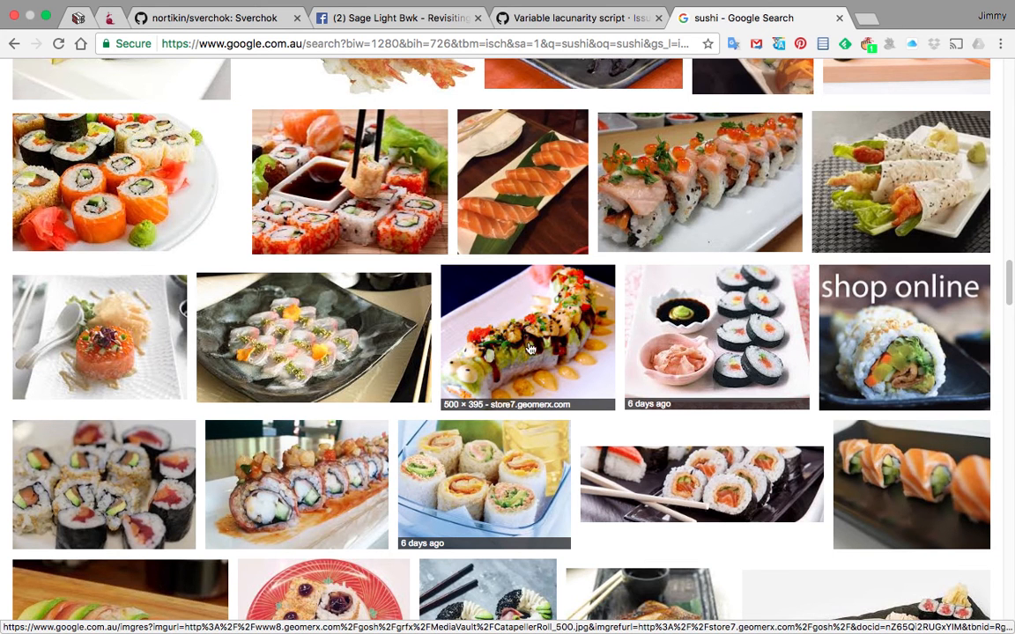
{"action": "scroll", "coordinate": [535, 367], "scroll_direction": "down", "scroll_amount": 1}
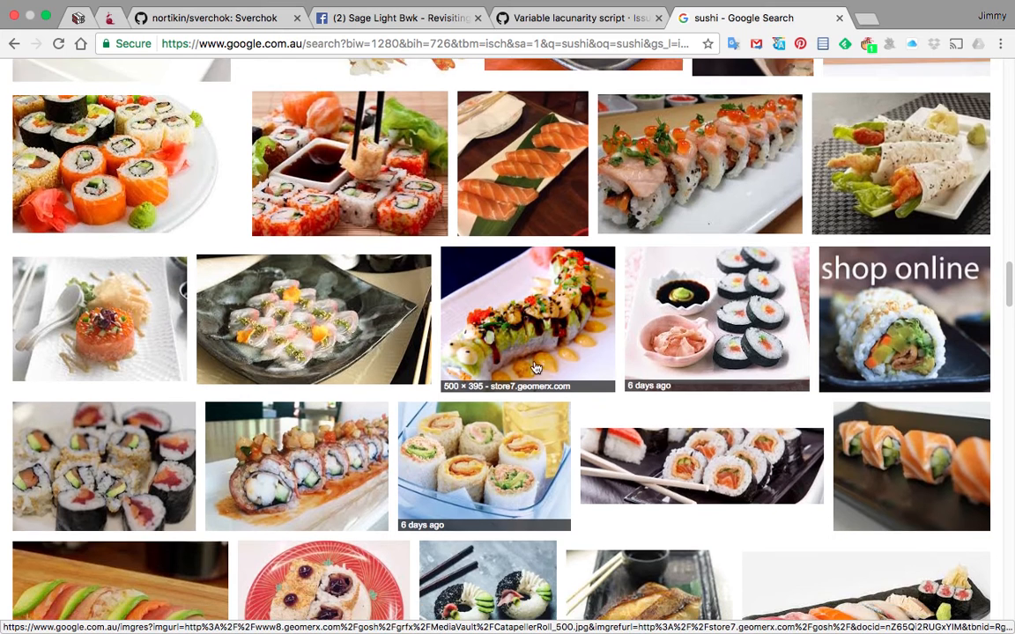
{"action": "scroll", "coordinate": [590, 348], "scroll_direction": "down", "scroll_amount": 2}
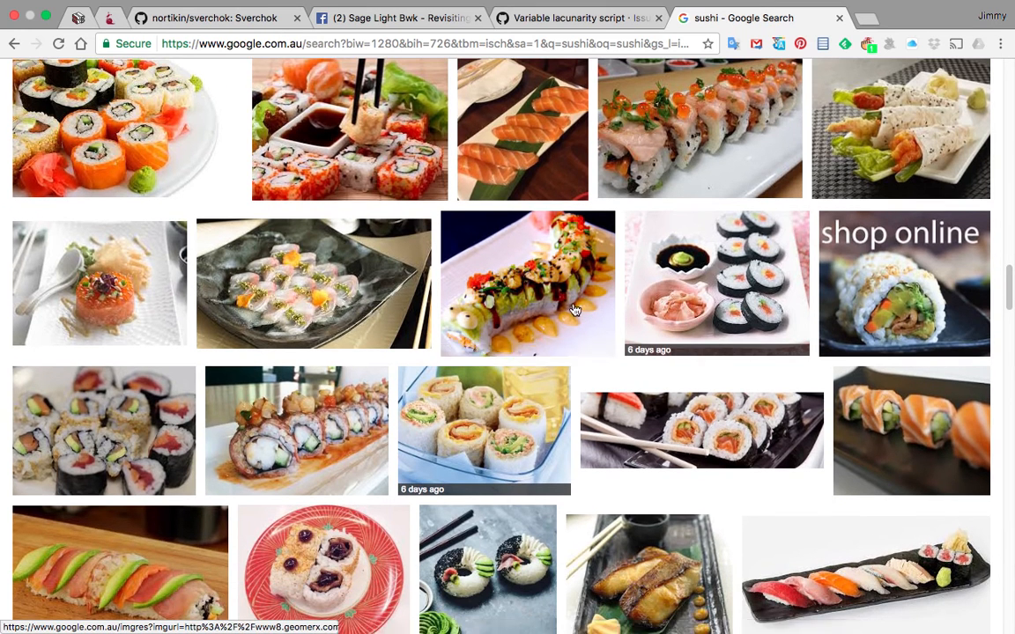
{"action": "scroll", "coordinate": [546, 280], "scroll_direction": "down", "scroll_amount": 5}
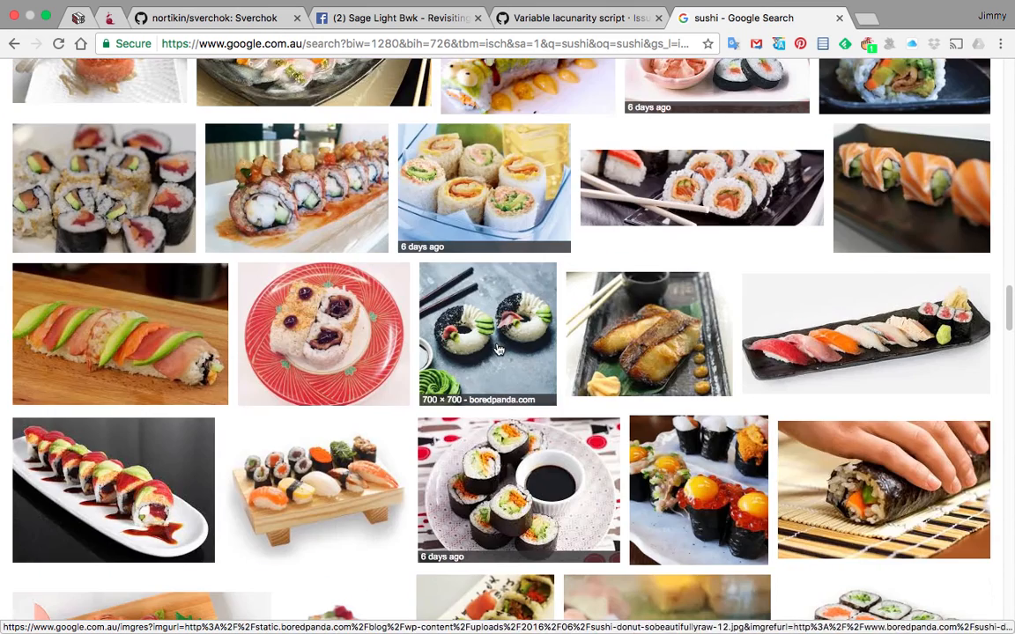
{"action": "scroll", "coordinate": [226, 352], "scroll_direction": "down", "scroll_amount": 7}
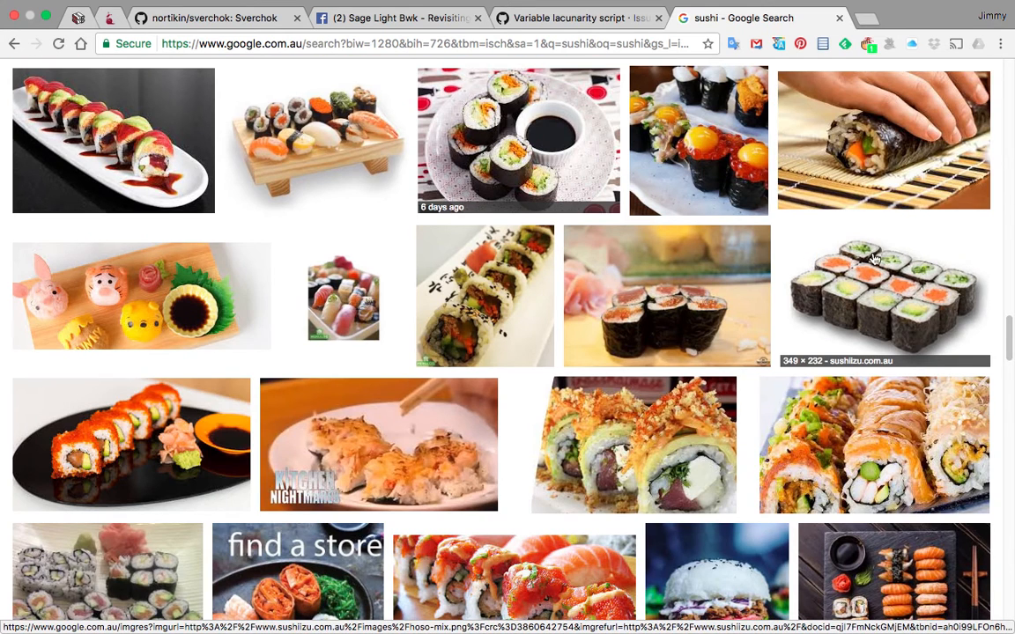
{"action": "scroll", "coordinate": [870, 282], "scroll_direction": "down", "scroll_amount": 1}
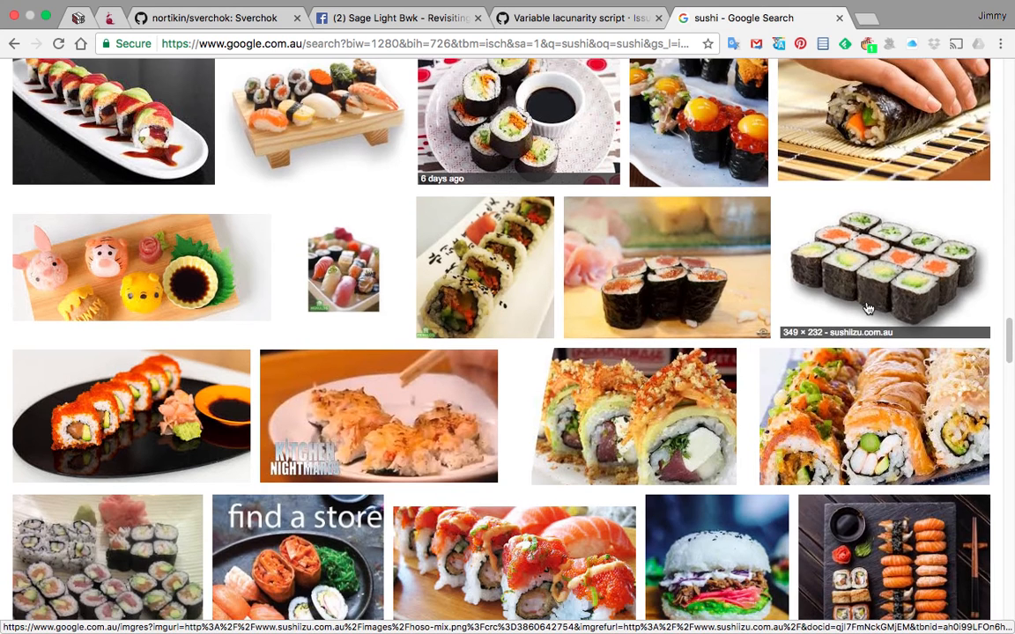
{"action": "scroll", "coordinate": [755, 362], "scroll_direction": "down", "scroll_amount": 6}
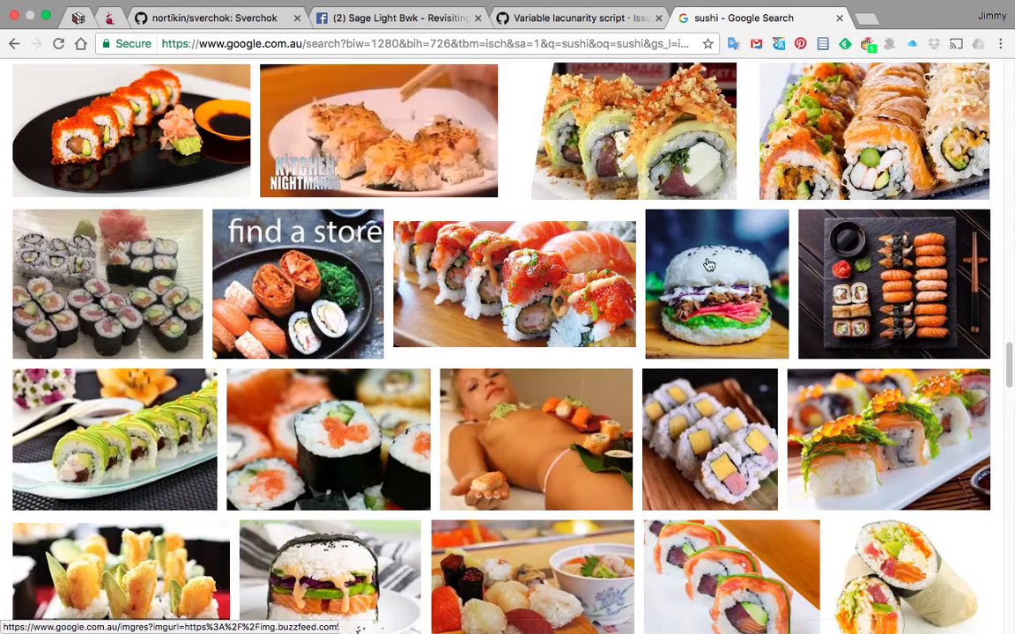
{"action": "scroll", "coordinate": [829, 290], "scroll_direction": "down", "scroll_amount": 1}
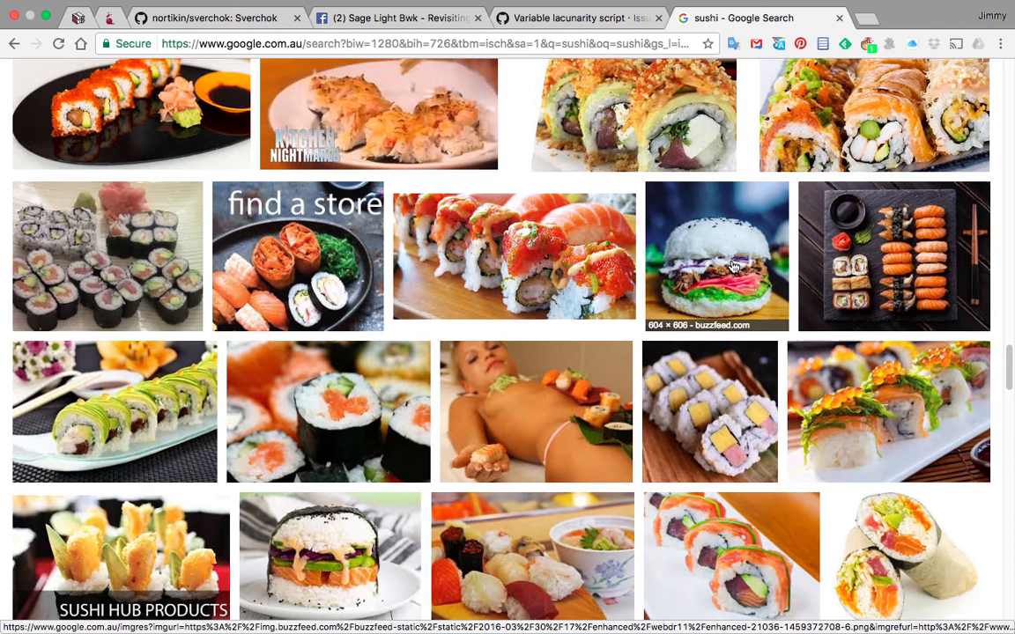
{"action": "scroll", "coordinate": [730, 301], "scroll_direction": "down", "scroll_amount": 5}
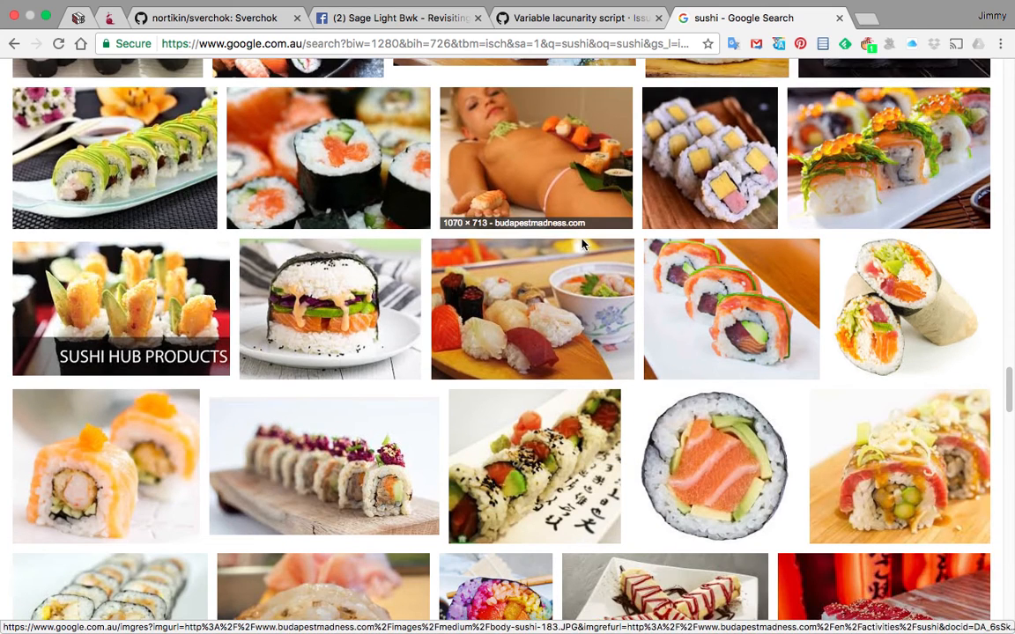
{"action": "scroll", "coordinate": [581, 245], "scroll_direction": "down", "scroll_amount": 10}
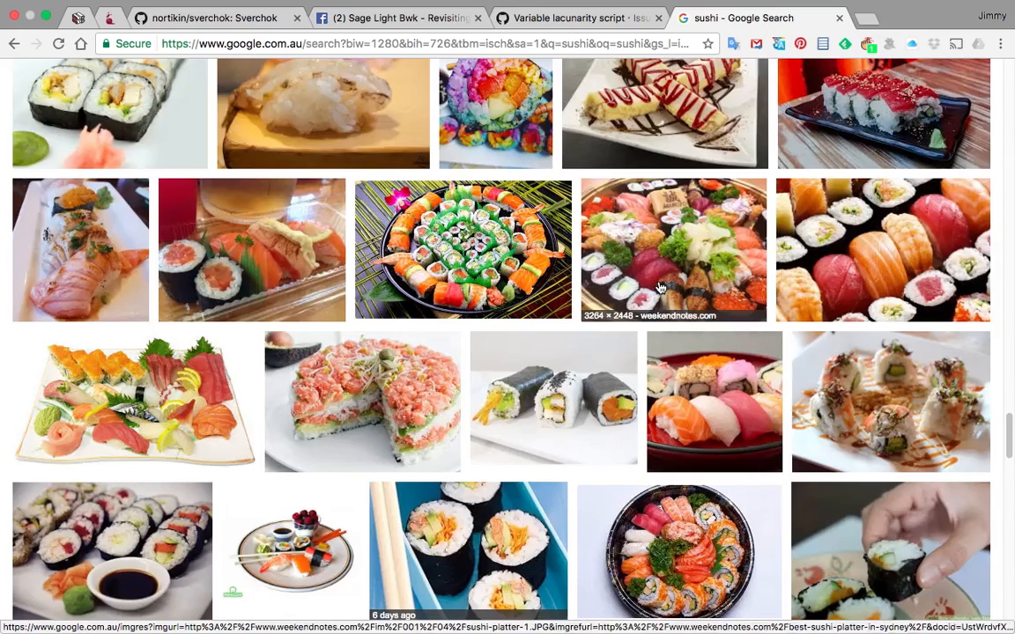
{"action": "scroll", "coordinate": [658, 287], "scroll_direction": "down", "scroll_amount": 10}
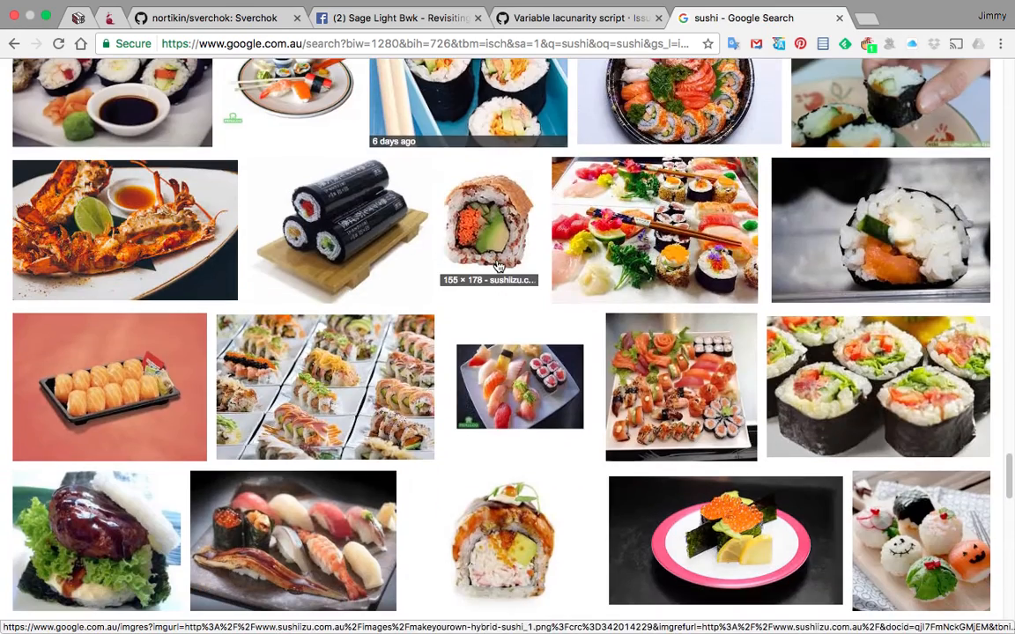
{"action": "scroll", "coordinate": [516, 271], "scroll_direction": "down", "scroll_amount": 1}
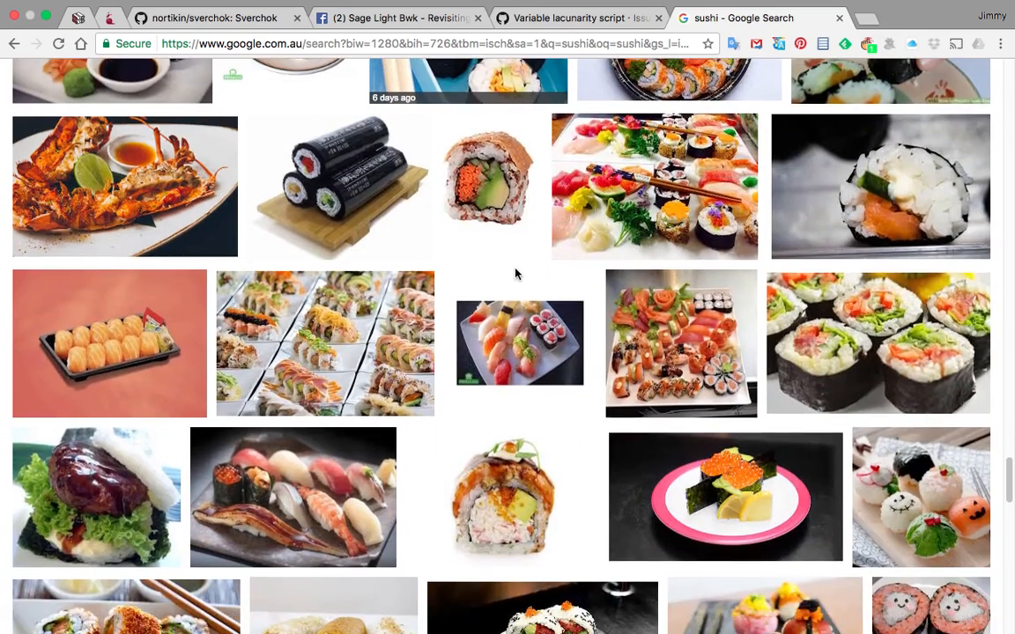
Return to the desktop and view the pixel-art sushi reference SAGE_SUSHI.png in Preview.
{"action": "key", "text": "F11"}
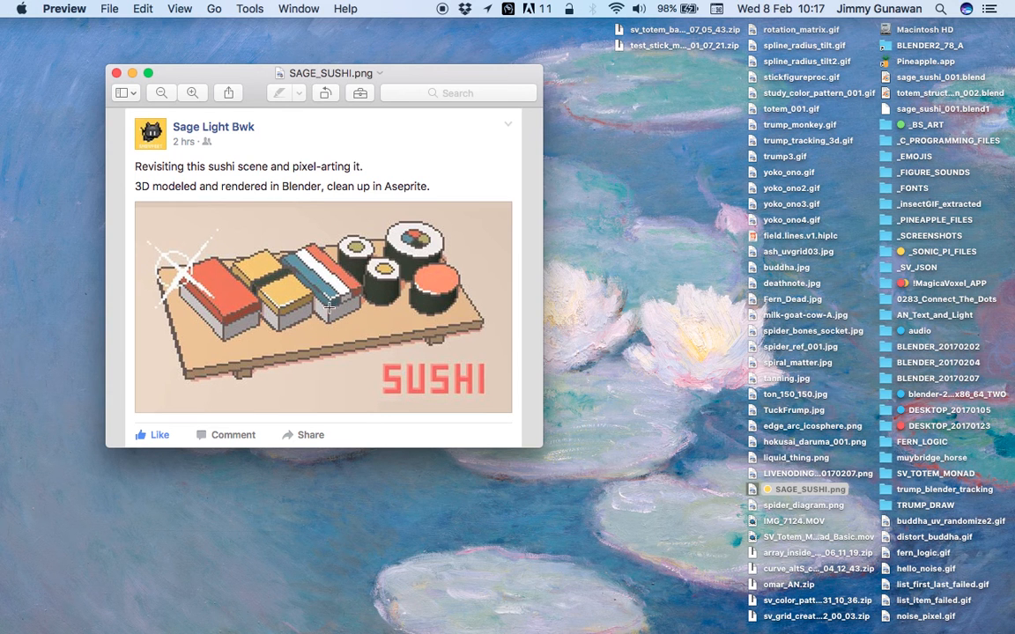
Switch to Blender and delete every default object from the scene.
{"action": "key", "text": "ctrl+Right"}
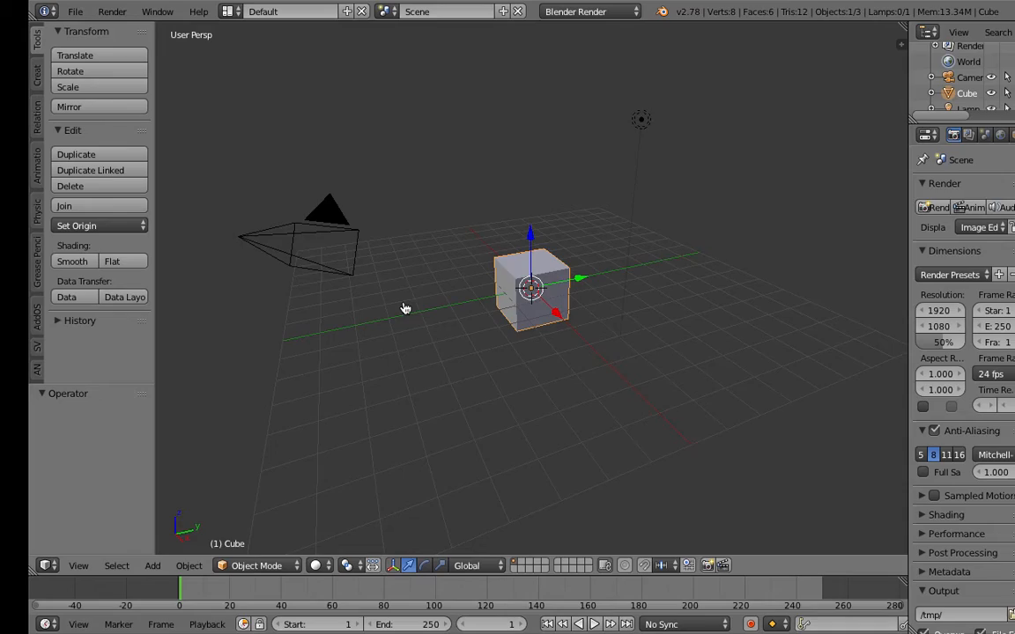
{"action": "key", "text": "a"}
{"action": "key", "text": "a"}
{"action": "key", "text": "x"}
{"action": "left_click", "coordinate": [523, 289]}
Look again at the pixel-art sushi reference on the desktop and return to Blender.
{"action": "key", "text": "ctrl+Left"}
{"action": "key", "text": "ctrl+Left"}
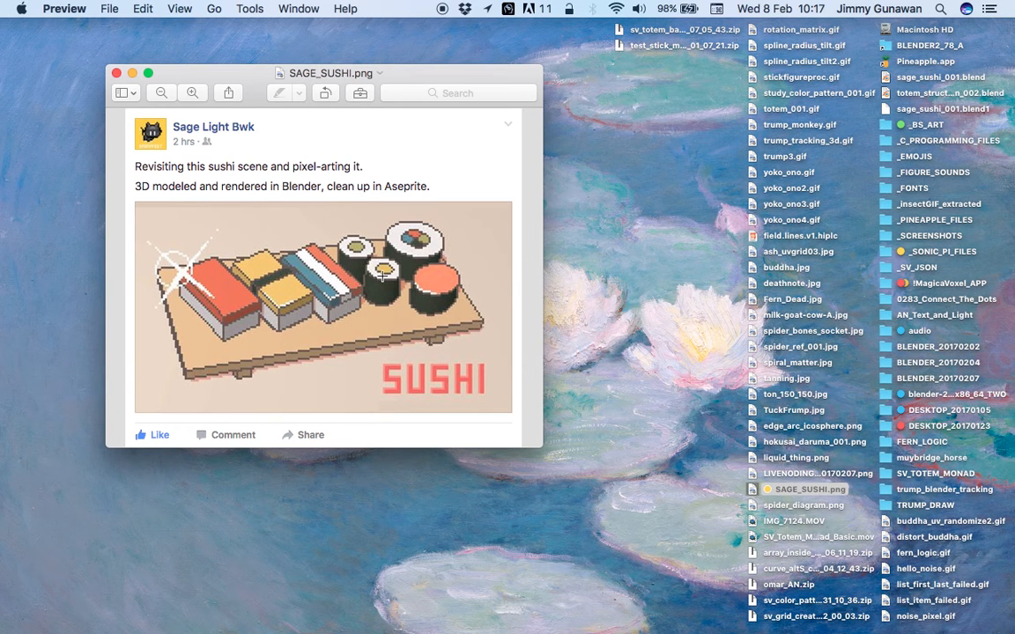
{"action": "key", "text": "ctrl+Right"}
{"action": "key", "text": "ctrl+Right"}
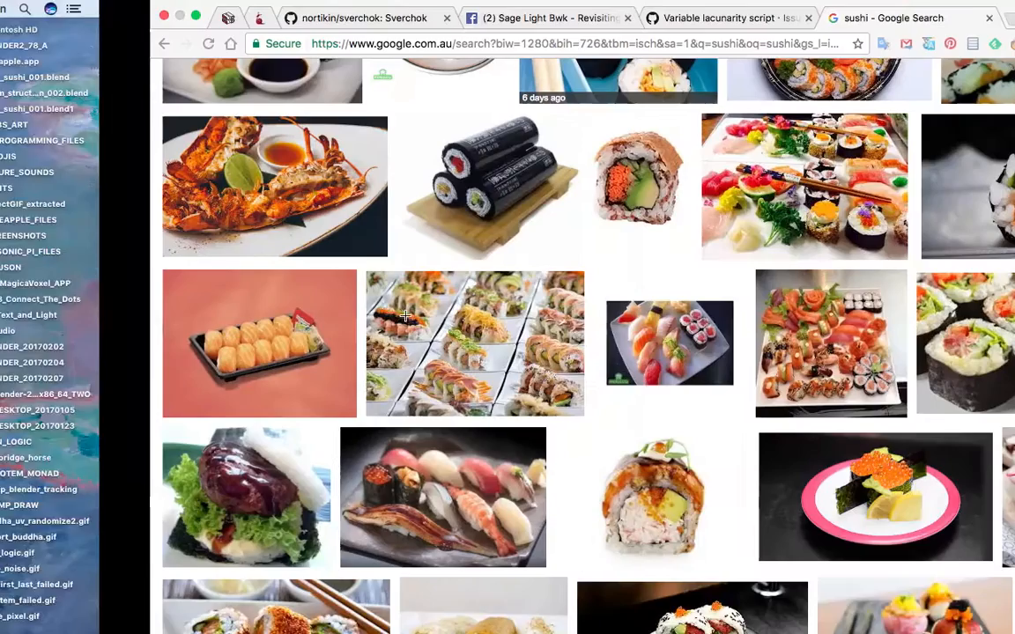
Save the empty scene on the Desktop as sushi_logic_001.blend.
{"action": "left_click", "coordinate": [47, 12]}
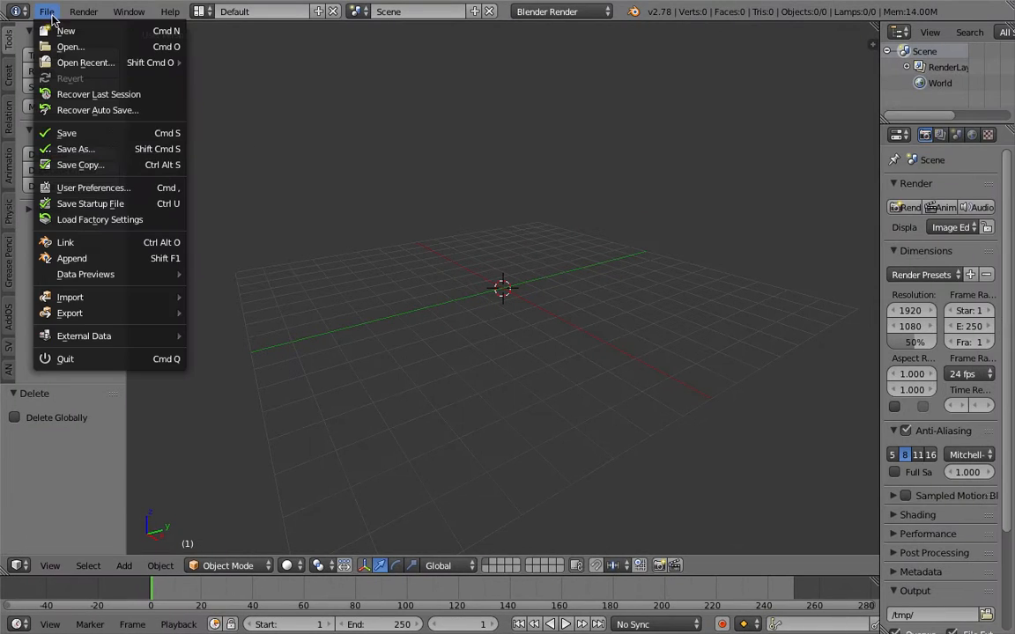
{"action": "left_click", "coordinate": [132, 149]}
{"action": "left_click", "coordinate": [259, 72]}
{"action": "type", "text": "s"}
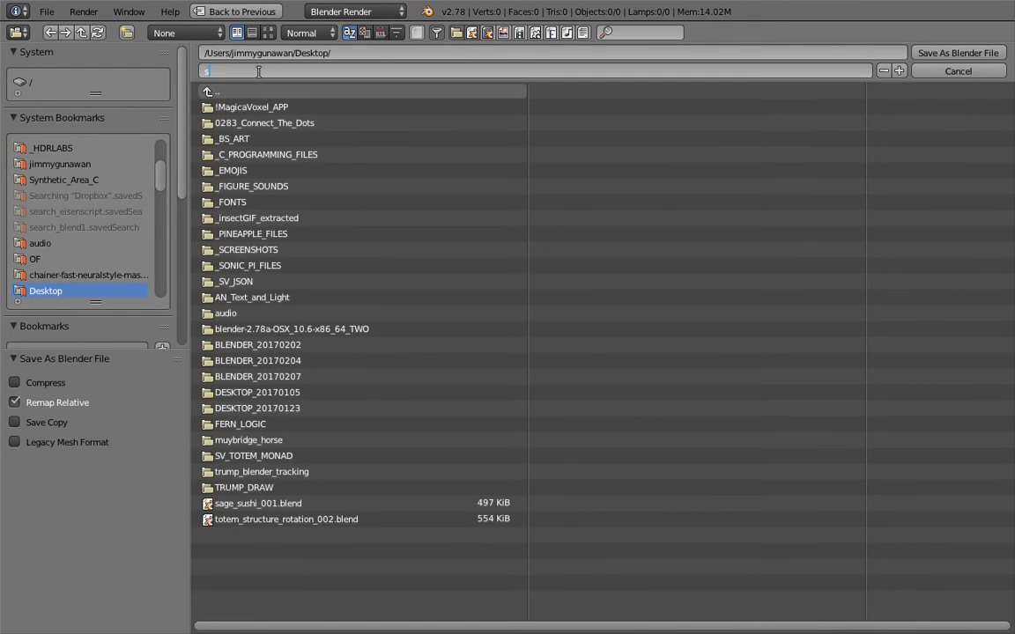
{"action": "type", "text": "ushi_logic"}
{"action": "key", "text": "Return"}
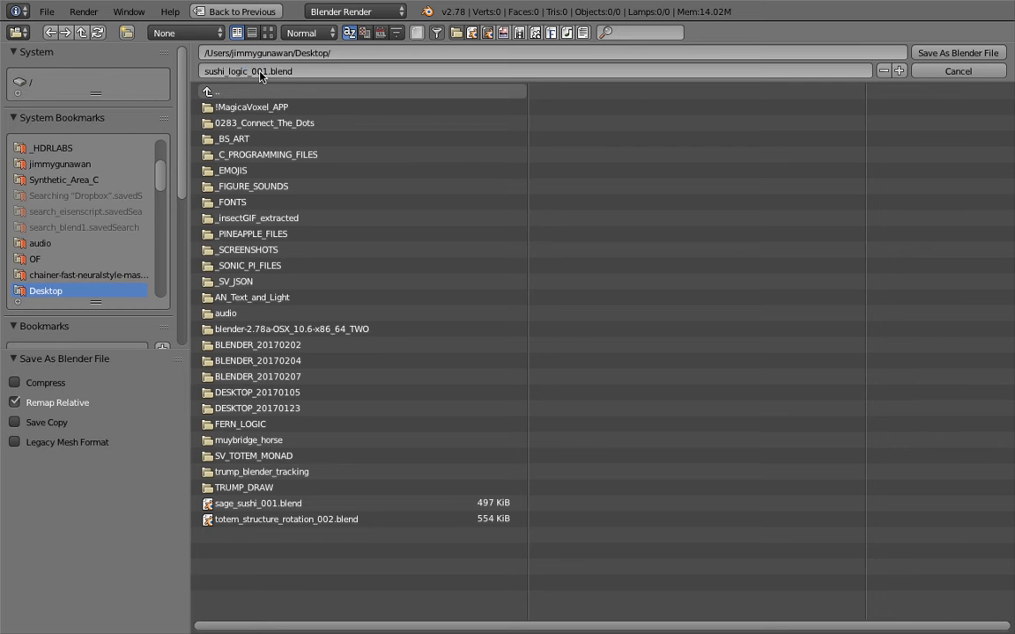
{"action": "left_click", "coordinate": [936, 53]}
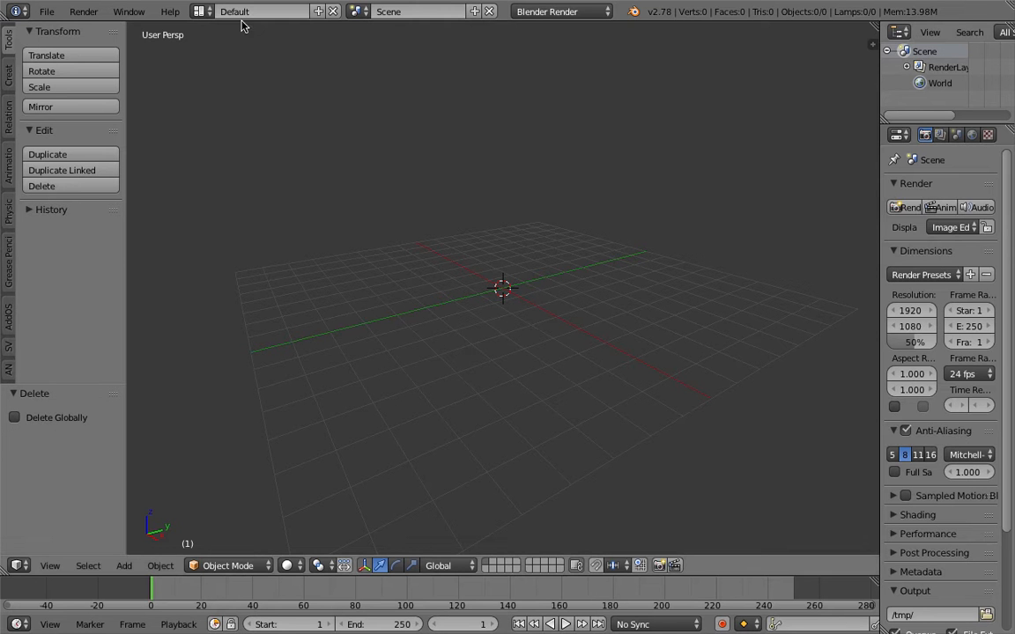
Switch to the Compositing screen layout and create a new Sverchok node tree.
{"action": "left_click", "coordinate": [202, 11]}
{"action": "left_click", "coordinate": [211, 63]}
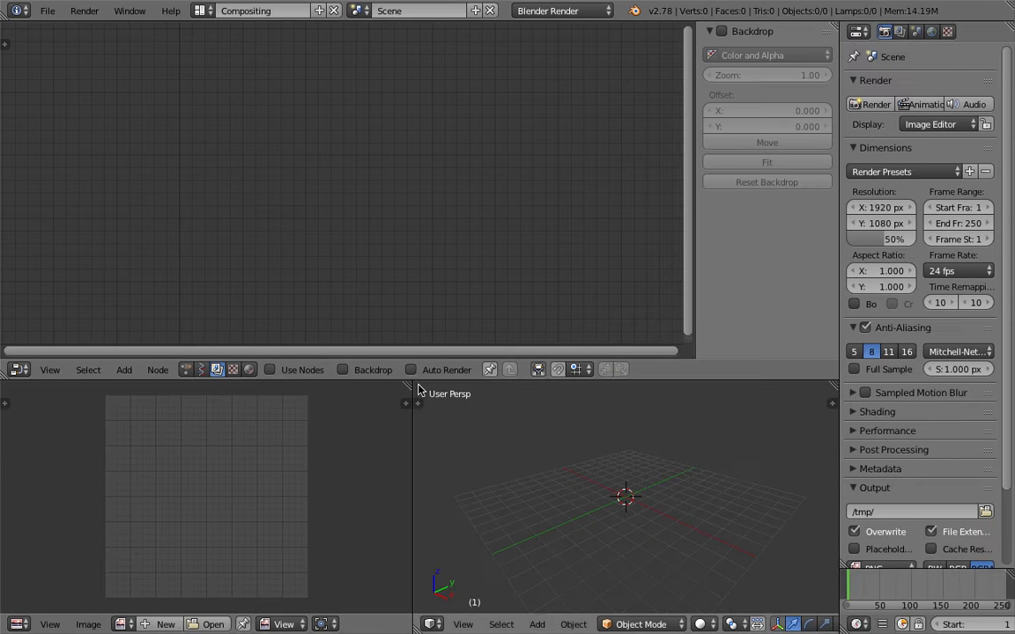
{"action": "left_click", "coordinate": [200, 370]}
{"action": "left_click", "coordinate": [345, 370]}
Add a Box node to the node tree and save the file.
{"action": "key", "text": "shift+a"}
{"action": "left_click", "coordinate": [328, 166]}
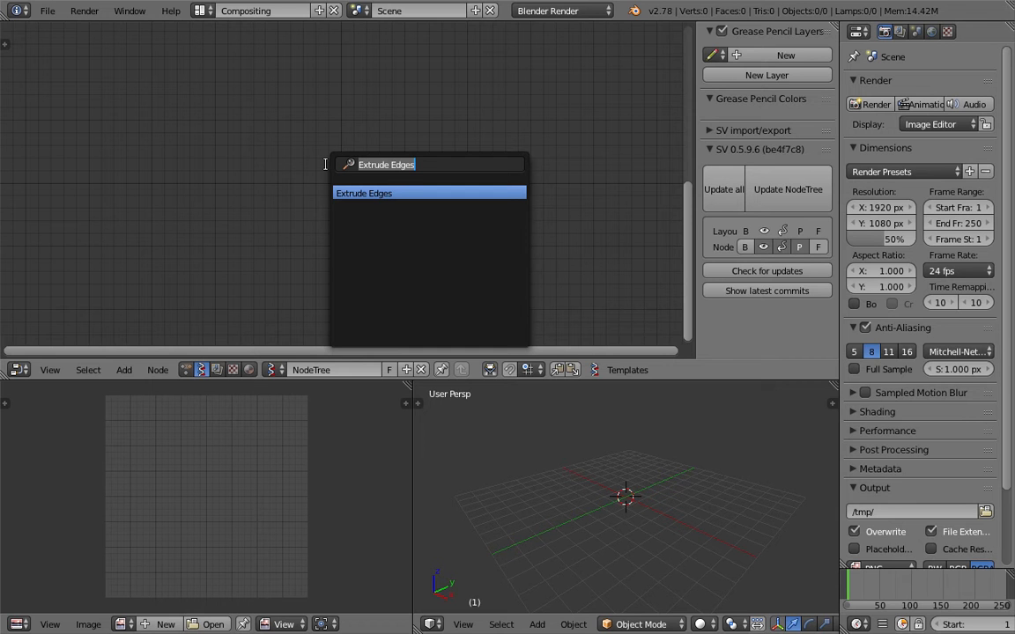
{"action": "type", "text": "box"}
{"action": "left_click", "coordinate": [340, 194]}
{"action": "left_click", "coordinate": [165, 126]}
{"action": "key", "text": "ctrl+s"}
{"action": "left_click", "coordinate": [165, 126]}
Add a Viewer Draw node beside the Box node and hide the node editor's properties region.
{"action": "key", "text": "shift+a"}
{"action": "left_click", "coordinate": [419, 121]}
{"action": "type", "text": "vie"}
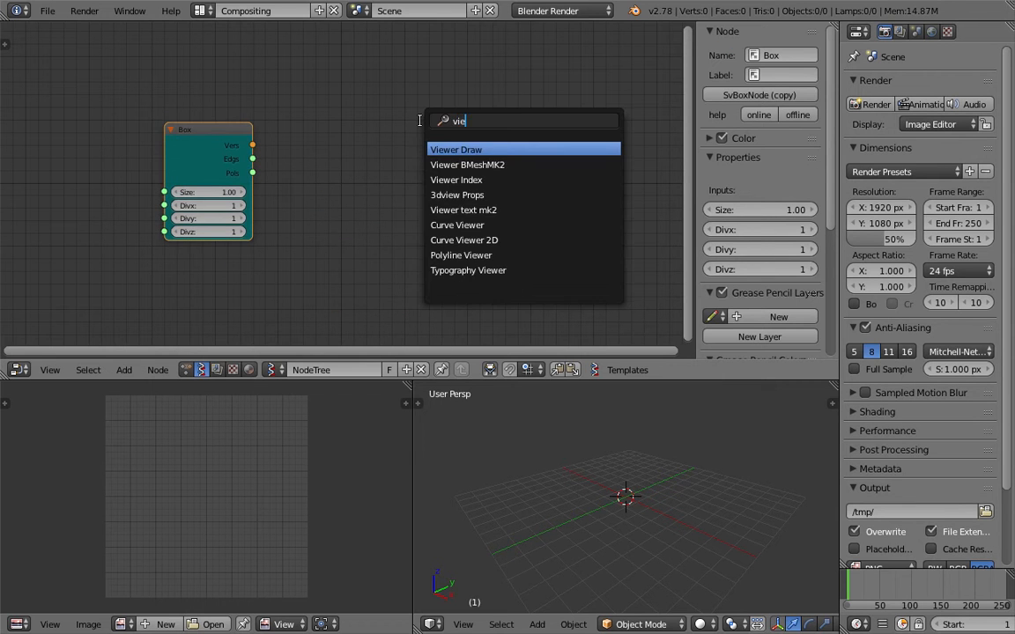
{"action": "key", "text": "Return"}
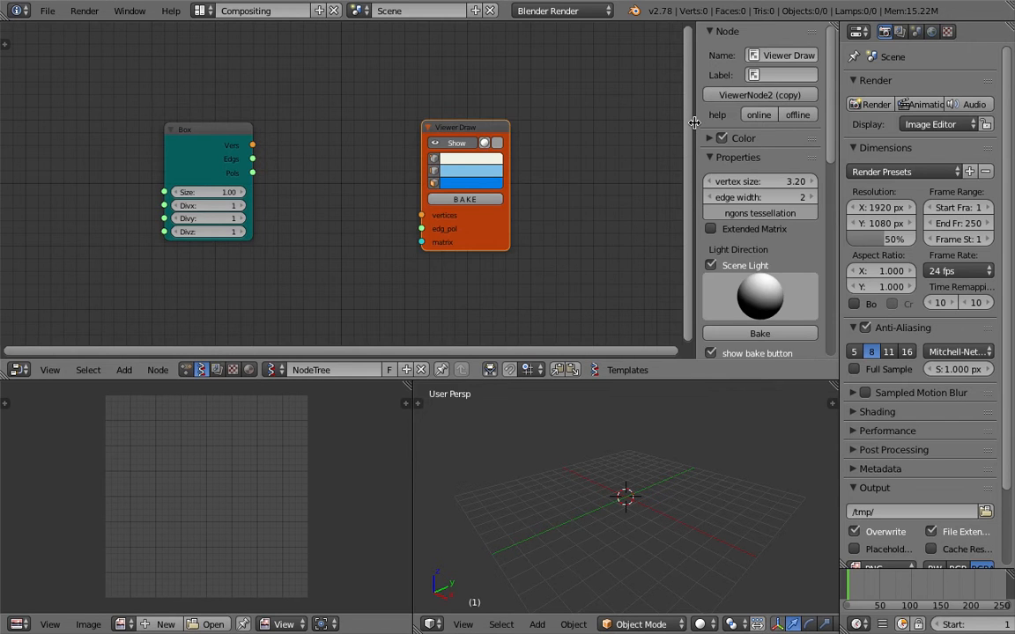
{"action": "key", "text": "n"}
{"action": "left_click_drag", "start_coordinate": [560, 106], "coordinate": [638, 99]}
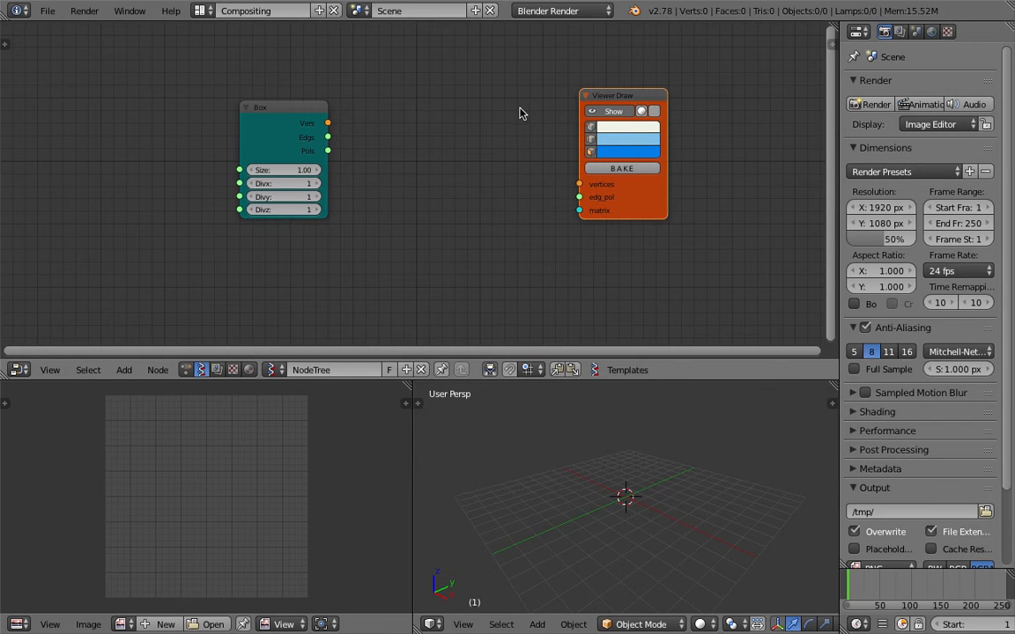
Connect the Box node's Vers and Pols outputs to Viewer Draw's vertices and edg_pol inputs, and save the file.
{"action": "mouse_move", "coordinate": [330, 129]}
{"action": "left_mouse_down"}
{"action": "mouse_move", "coordinate": [548, 186]}
{"action": "mouse_move", "coordinate": [578, 184]}
{"action": "left_mouse_up"}
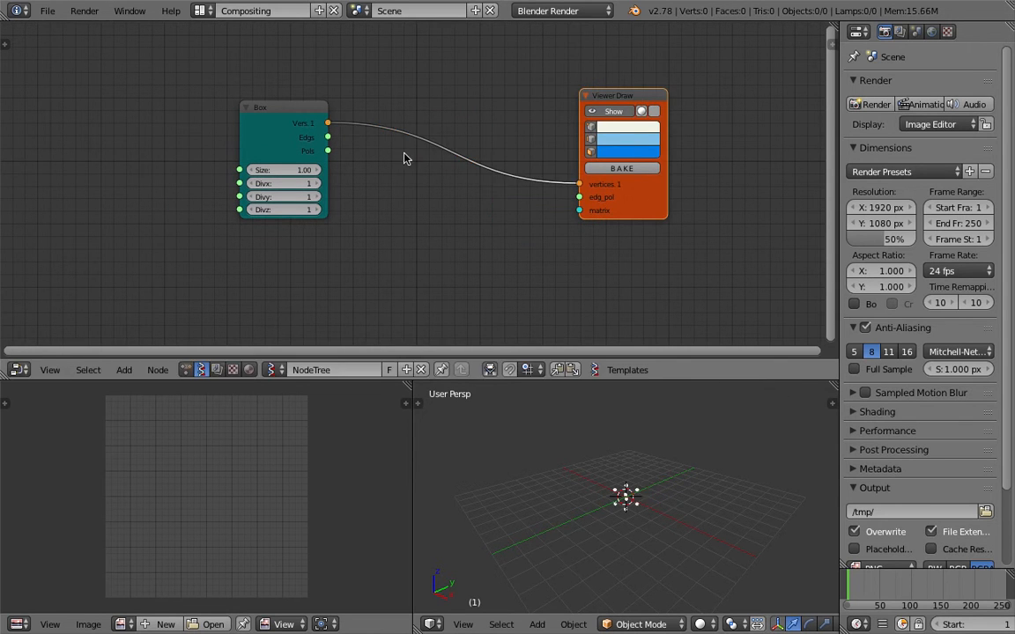
{"action": "left_click_drag", "start_coordinate": [328, 151], "coordinate": [578, 196]}
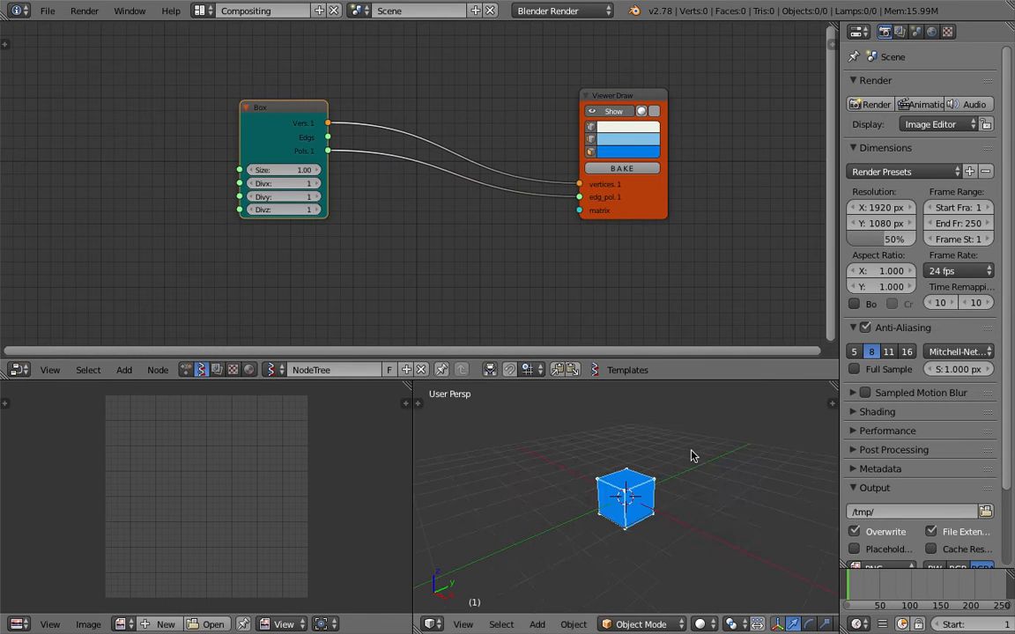
{"action": "middle_click_drag", "start_coordinate": [651, 462], "coordinate": [695, 480]}
{"action": "left_click", "coordinate": [719, 502]}
{"action": "scroll", "coordinate": [704, 531], "scroll_direction": "down", "scroll_amount": 2}
{"action": "key", "text": "ctrl+s"}
{"action": "left_click", "coordinate": [423, 232]}
Space out the nodes and insert a Randomize input vertices node on the vertices link between Box and Viewer Draw.
{"action": "left_click_drag", "start_coordinate": [586, 95], "coordinate": [621, 92]}
{"action": "left_click_drag", "start_coordinate": [286, 107], "coordinate": [300, 122]}
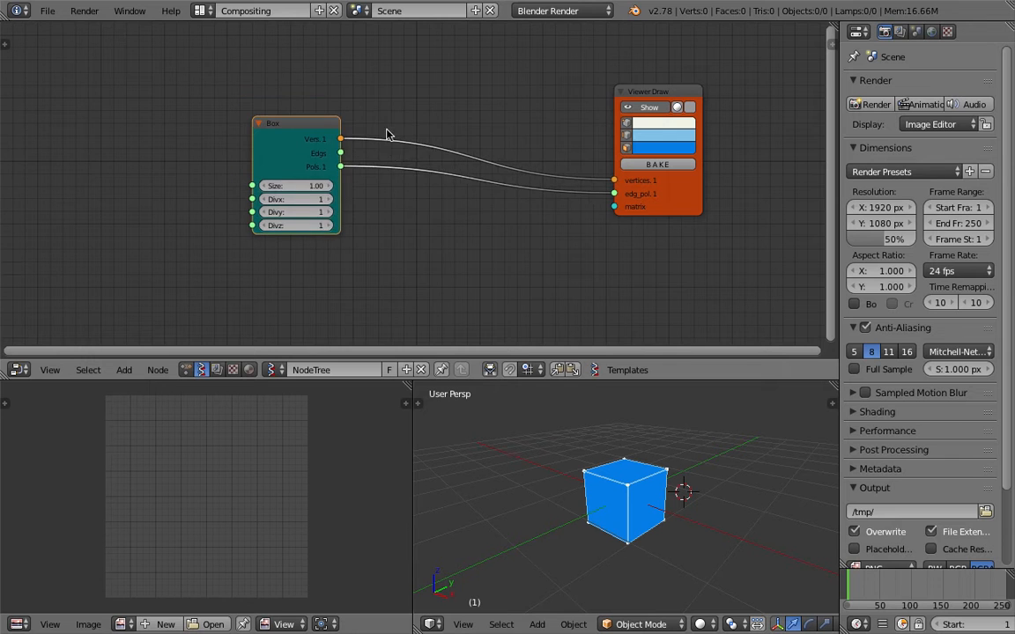
{"action": "key", "text": "shift+a"}
{"action": "left_click", "coordinate": [408, 113]}
{"action": "type", "text": "random"}
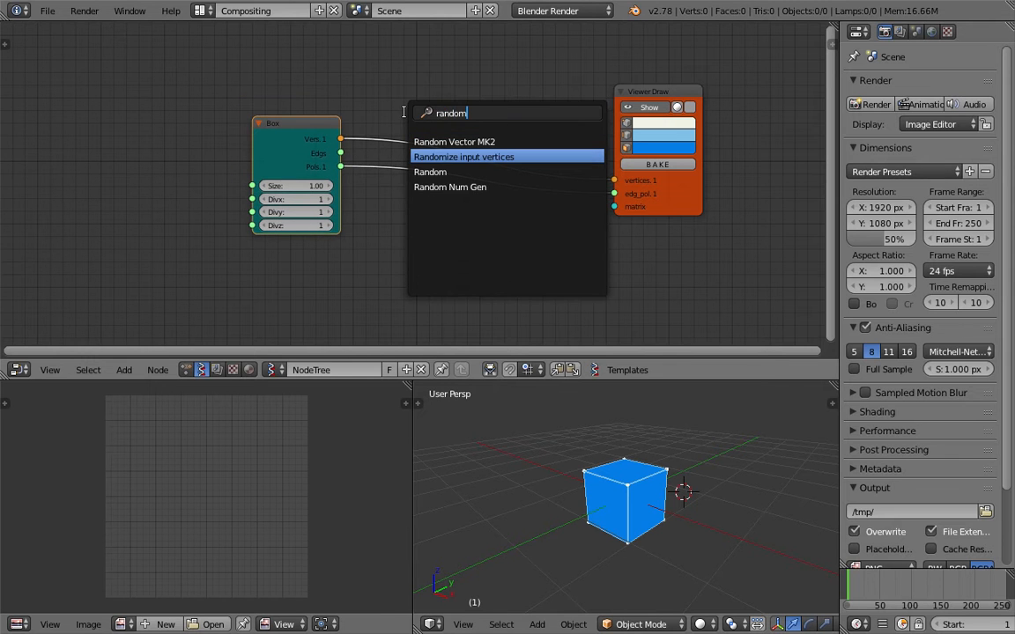
{"action": "key", "text": "Return"}
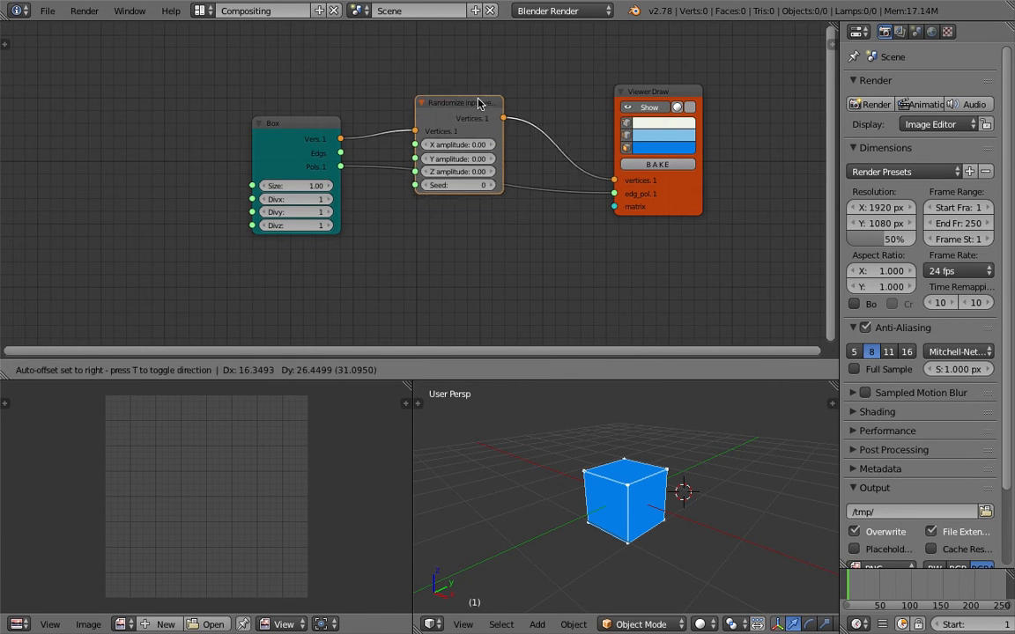
{"action": "left_click", "coordinate": [487, 130]}
{"action": "left_click_drag", "start_coordinate": [486, 128], "coordinate": [523, 153]}
Set the Randomize input vertices node to X and Y amplitude 0.24, Z amplitude 0 and seed 47.
{"action": "middle_click_drag", "start_coordinate": [692, 446], "coordinate": [607, 424]}
{"action": "left_click", "coordinate": [478, 154]}
{"action": "type", "text": "0"}
{"action": "key", "text": "Return"}
{"action": "middle_click_drag", "start_coordinate": [678, 458], "coordinate": [623, 521]}
{"action": "middle_click_drag", "start_coordinate": [497, 155], "coordinate": [489, 158]}
{"action": "left_click_drag", "start_coordinate": [472, 171], "coordinate": [532, 171]}
{"action": "left_click_drag", "start_coordinate": [465, 86], "coordinate": [485, 44]}
{"action": "middle_click_drag", "start_coordinate": [494, 223], "coordinate": [490, 187]}
{"action": "key", "text": "shift+a"}
{"action": "left_click", "coordinate": [484, 226]}
{"action": "left_click", "coordinate": [370, 216]}
{"action": "middle_click_drag", "start_coordinate": [495, 252], "coordinate": [490, 265]}
Move a baked copy of the box aside, try a level-3 subdivision on it, and delete the copy.
{"action": "right_click", "coordinate": [626, 486]}
{"action": "scroll", "coordinate": [626, 491], "scroll_direction": "down", "scroll_amount": 3}
{"action": "key", "text": "g"}
{"action": "left_click", "coordinate": [693, 481]}
{"action": "middle_click_drag", "start_coordinate": [691, 483], "coordinate": [581, 578]}
{"action": "key", "text": "ctrl+3"}
{"action": "scroll", "coordinate": [652, 525], "scroll_direction": "up", "scroll_amount": 4}
{"action": "middle_click_drag", "start_coordinate": [646, 537], "coordinate": [539, 527]}
{"action": "key", "text": "Delete"}
{"action": "key", "text": "ctrl+s"}
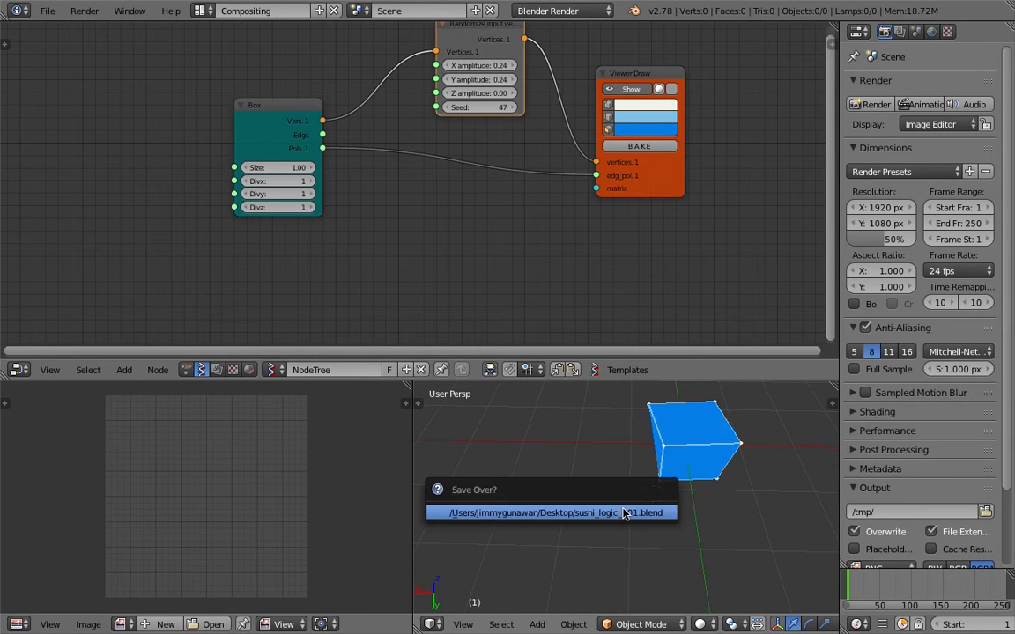
Set the Box node's Size to 0.97 and move the Box and Viewer Draw nodes farther apart.
{"action": "left_click_drag", "start_coordinate": [289, 168], "coordinate": [310, 167]}
{"action": "mouse_move", "coordinate": [279, 167]}
{"action": "left_mouse_down"}
{"action": "mouse_move", "coordinate": [266, 167]}
{"action": "mouse_move", "coordinate": [288, 167]}
{"action": "mouse_move", "coordinate": [278, 168]}
{"action": "left_mouse_up"}
{"action": "middle_click_drag", "start_coordinate": [662, 484], "coordinate": [659, 467]}
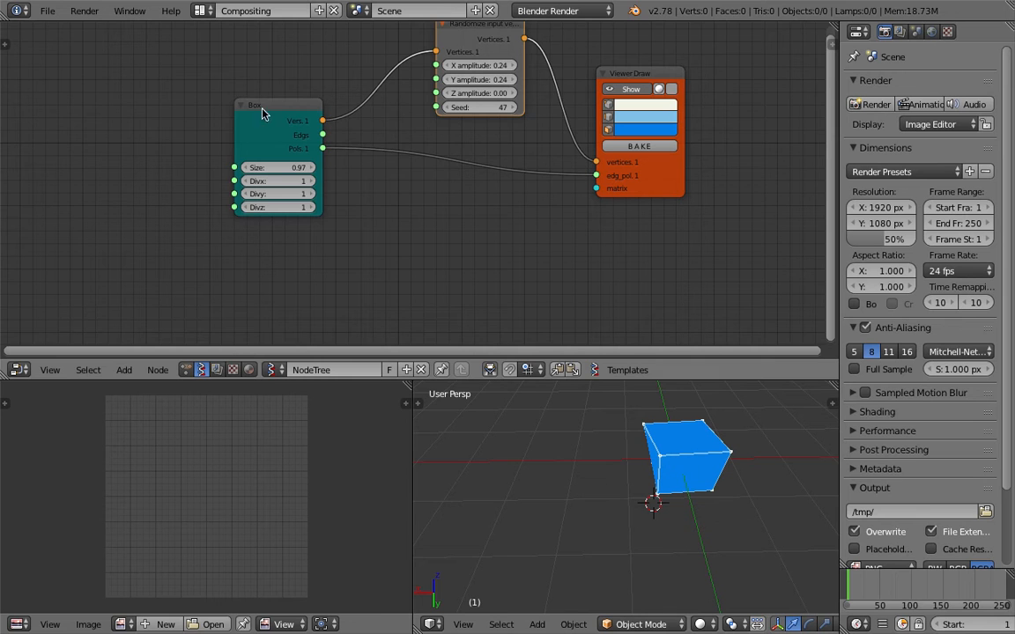
{"action": "left_click_drag", "start_coordinate": [269, 160], "coordinate": [252, 161]}
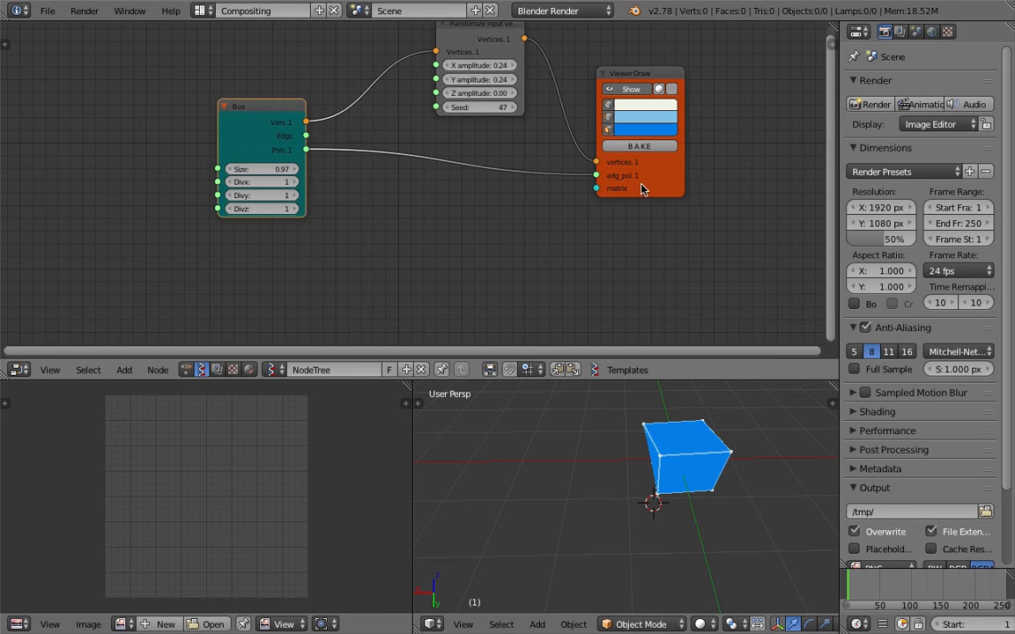
{"action": "left_click_drag", "start_coordinate": [642, 189], "coordinate": [659, 187]}
Add a Matrix in node and connect its Matrix output to Viewer Draw's matrix input.
{"action": "key", "text": "shift+a"}
{"action": "left_click", "coordinate": [498, 219]}
{"action": "type", "text": "matrix i"}
{"action": "key", "text": "Return"}
{"action": "left_click", "coordinate": [496, 223]}
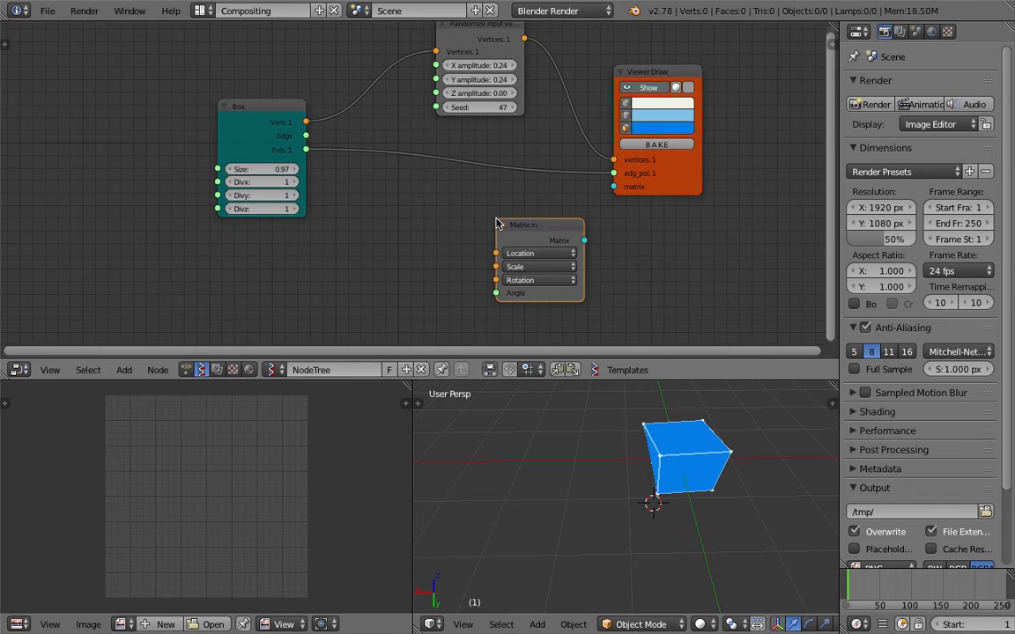
{"action": "left_click_drag", "start_coordinate": [583, 240], "coordinate": [614, 187]}
{"action": "left_click_drag", "start_coordinate": [541, 222], "coordinate": [543, 206]}
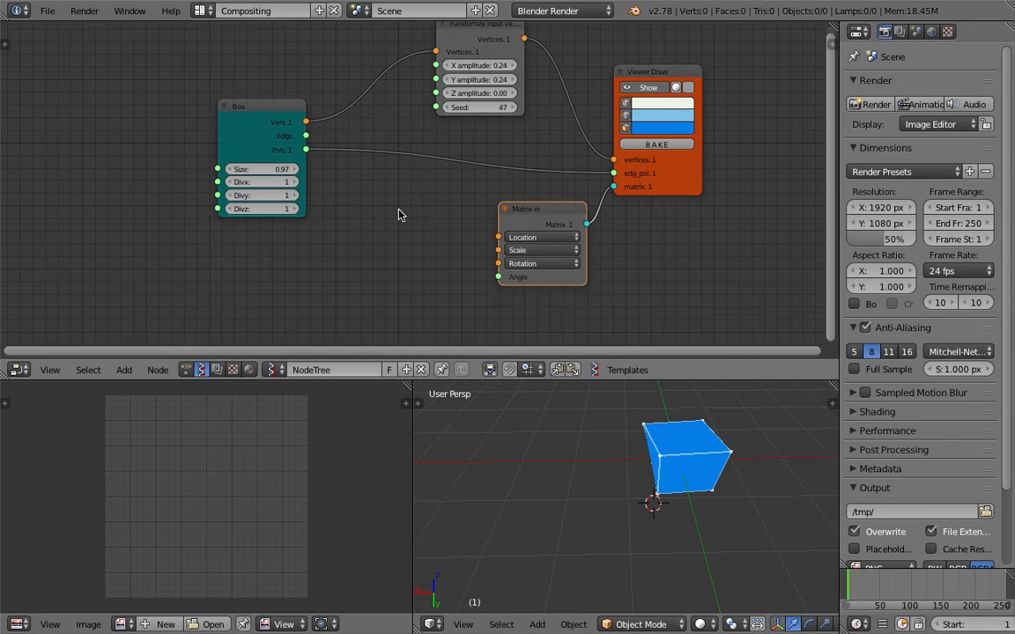
Add a Vector in node and connect its Vectors output to the Matrix in node's Scale input.
{"action": "key", "text": "shift+a"}
{"action": "left_click", "coordinate": [399, 221]}
{"action": "type", "text": "vec"}
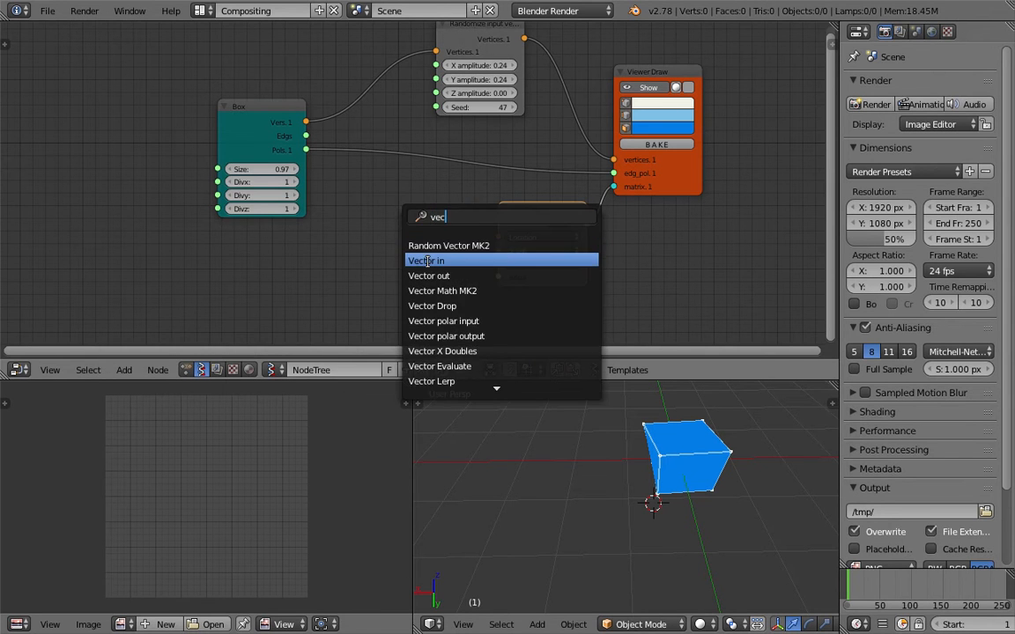
{"action": "left_click", "coordinate": [432, 261]}
{"action": "left_click", "coordinate": [402, 244]}
{"action": "left_click_drag", "start_coordinate": [466, 263], "coordinate": [498, 250]}
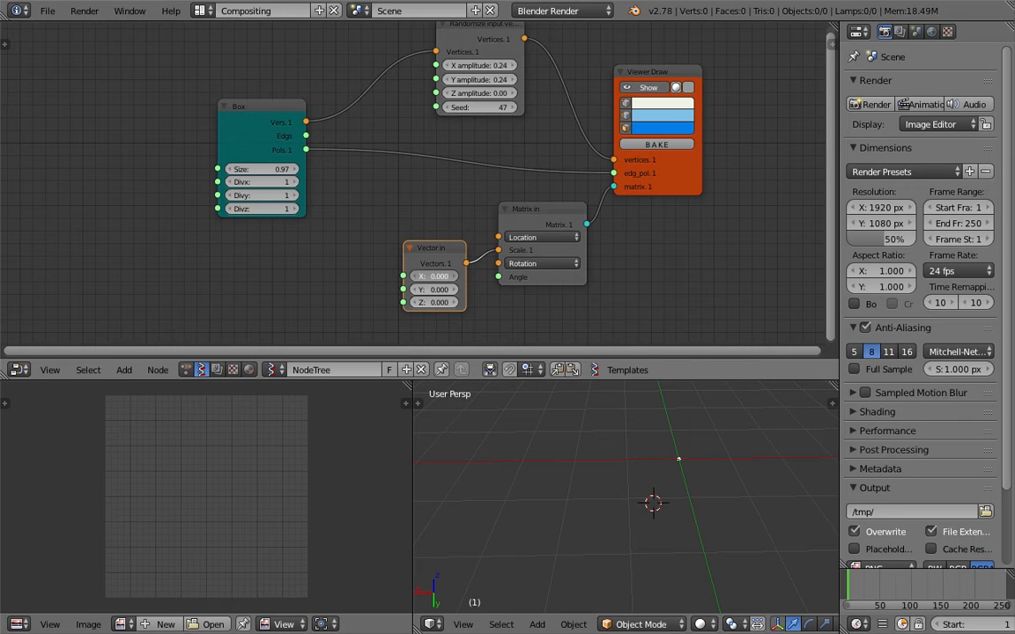
Set the Vector in scale values to X 1.930, Y 1.000 and Z 1.090.
{"action": "key", "text": "Return"}
{"action": "left_click_drag", "start_coordinate": [430, 303], "coordinate": [497, 280]}
{"action": "middle_click_drag", "start_coordinate": [654, 480], "coordinate": [706, 456]}
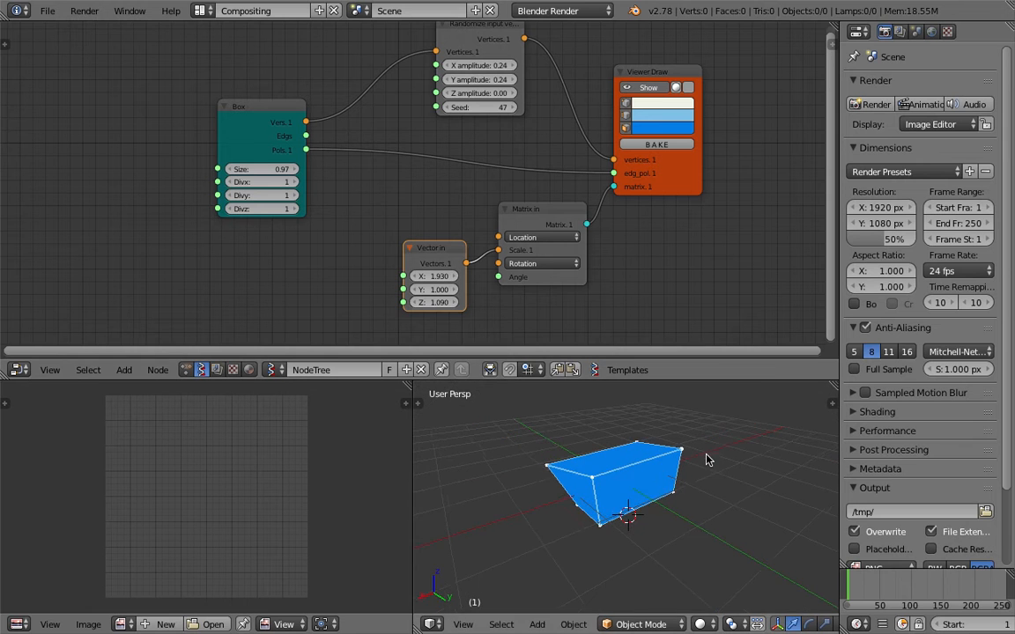
Set the Randomize input vertices node's X and Y amplitudes to 0 and inspect the regular box.
{"action": "left_click_drag", "start_coordinate": [467, 64], "coordinate": [467, 79]}
{"action": "type", "text": "0"}
{"action": "key", "text": "Return"}
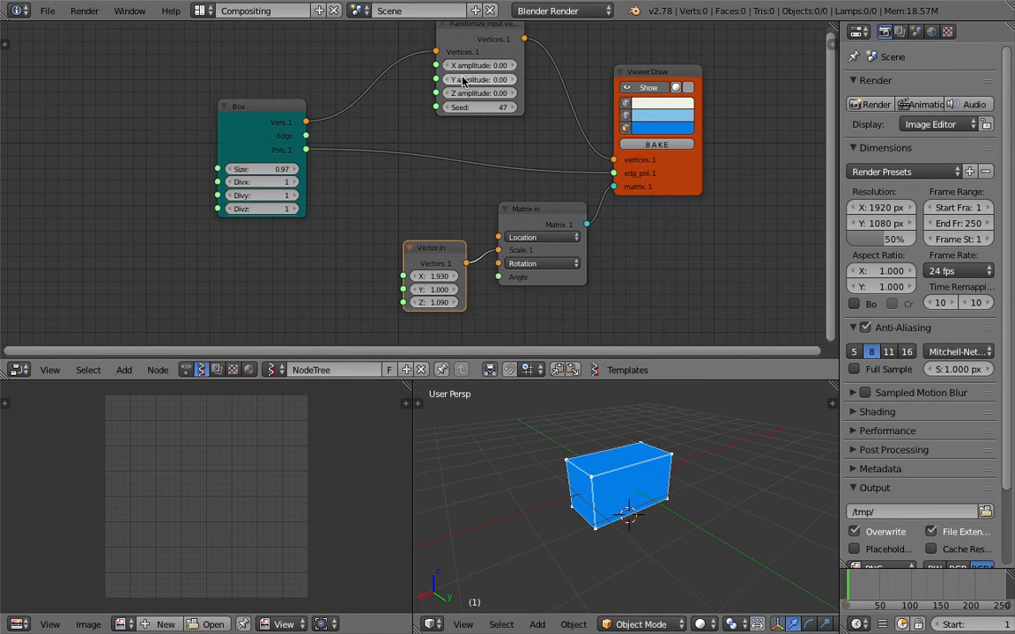
{"action": "mouse_move", "coordinate": [617, 520]}
{"action": "middle_mouse_down"}
{"action": "mouse_move", "coordinate": [555, 457]}
{"action": "mouse_move", "coordinate": [599, 532]}
{"action": "mouse_move", "coordinate": [615, 538]}
{"action": "middle_mouse_up"}
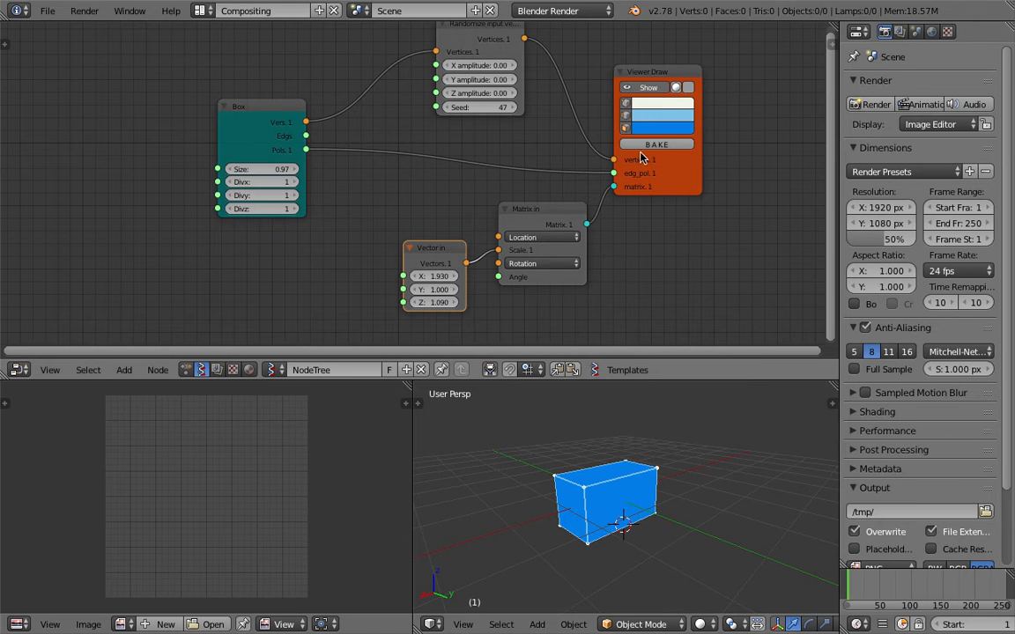
{"action": "middle_click_drag", "start_coordinate": [668, 484], "coordinate": [456, 448]}
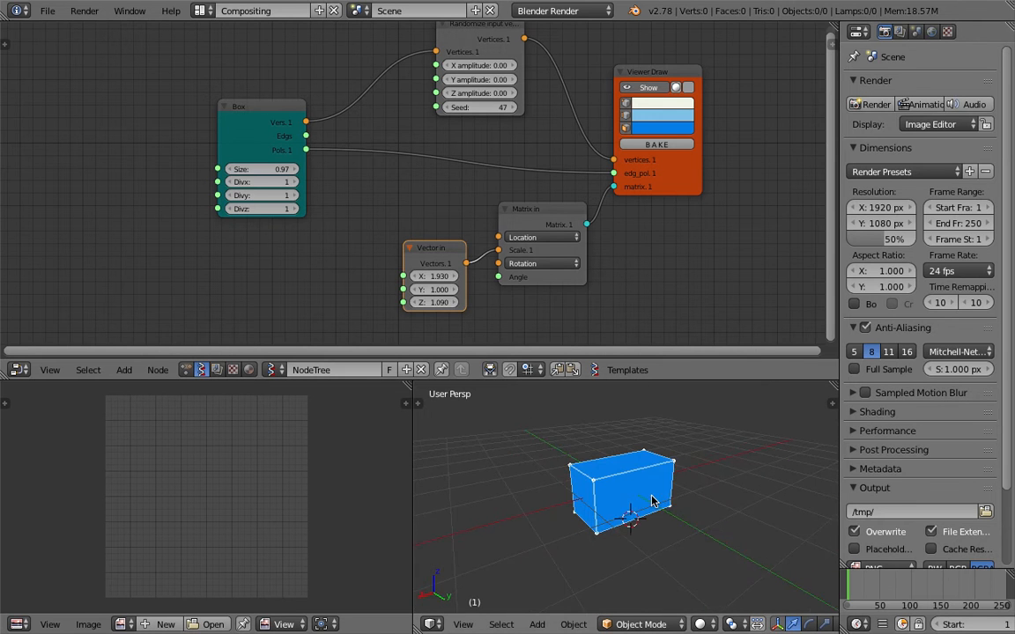
Bake the box to a mesh, smooth it with a level-3 subdivision, and move it beside the preview box.
{"action": "left_click", "coordinate": [667, 154]}
{"action": "key", "text": "ctrl+3"}
{"action": "key", "text": "space"}
{"action": "key", "text": "Escape"}
{"action": "key", "text": "g"}
{"action": "left_click", "coordinate": [707, 571]}
{"action": "middle_click_drag", "start_coordinate": [706, 493], "coordinate": [641, 491]}
{"action": "middle_click_drag", "start_coordinate": [759, 536], "coordinate": [625, 494], "text": "shift"}
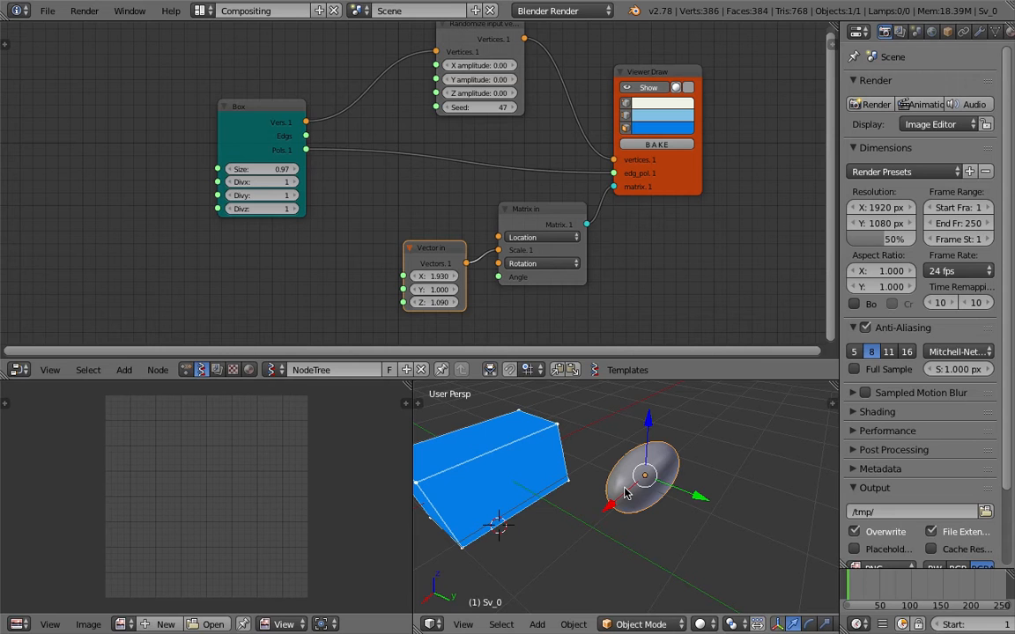
Inspect the smoothed baked mesh beside the preview box and delete it.
{"action": "middle_click_drag", "start_coordinate": [624, 494], "coordinate": [655, 556]}
{"action": "middle_click_drag", "start_coordinate": [666, 493], "coordinate": [606, 414]}
{"action": "scroll", "coordinate": [590, 393], "scroll_direction": "down", "scroll_amount": 3}
{"action": "middle_click_drag", "start_coordinate": [342, 222], "coordinate": [369, 233]}
{"action": "middle_click_drag", "start_coordinate": [496, 232], "coordinate": [477, 221]}
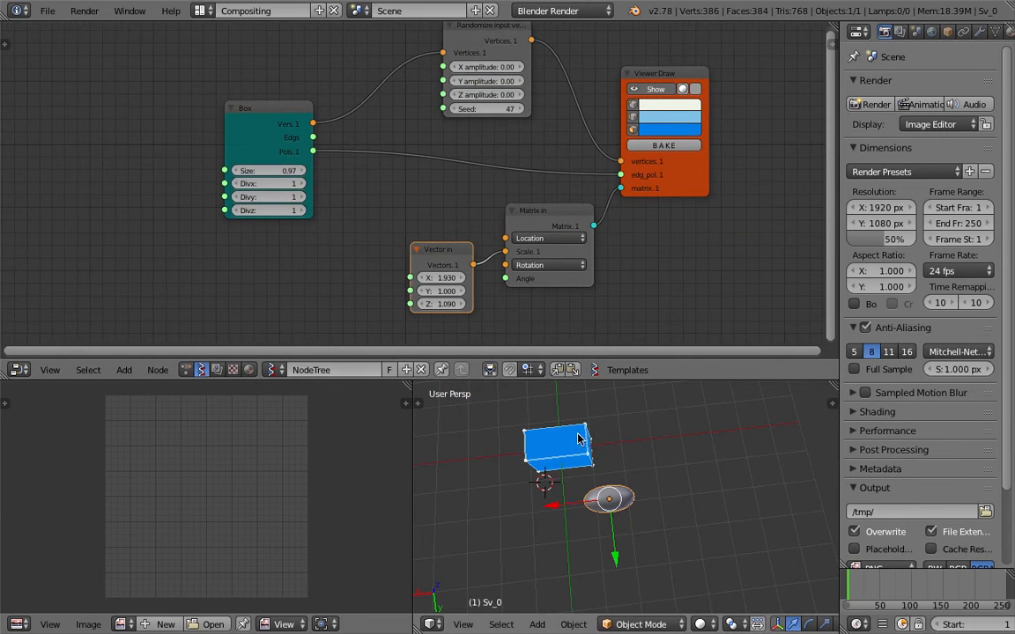
{"action": "key", "text": "Delete"}
Delete the Box, Randomize input vertices, Matrix in and Vector in nodes, keeping only Viewer Draw.
{"action": "left_click", "coordinate": [529, 212]}
{"action": "left_click", "coordinate": [287, 109]}
{"action": "key", "text": "x"}
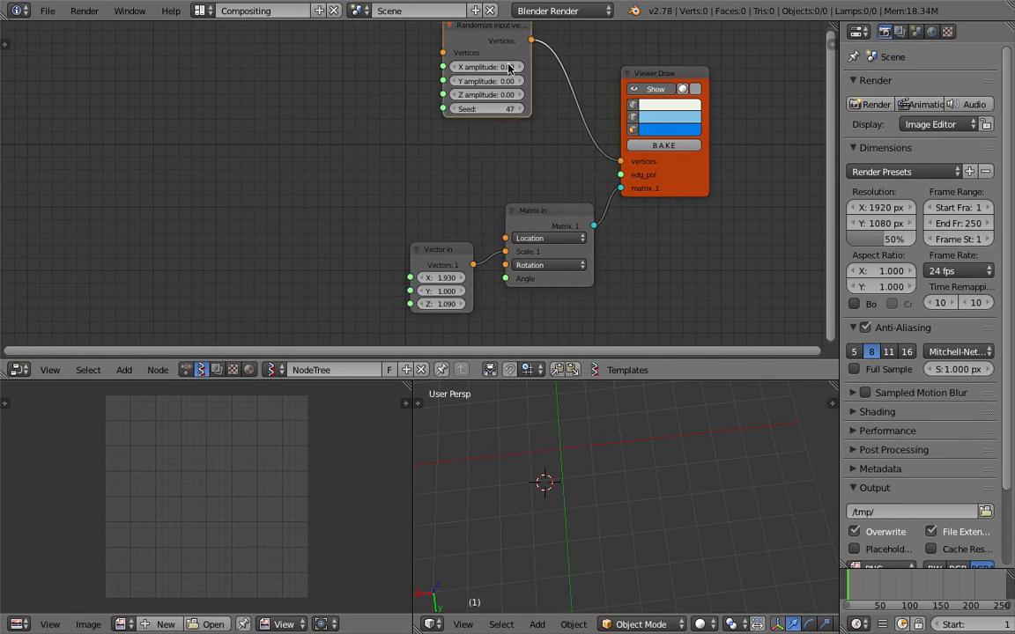
{"action": "left_click", "coordinate": [485, 29]}
{"action": "key", "text": "x"}
{"action": "left_click", "coordinate": [559, 217]}
{"action": "key", "text": "x"}
{"action": "left_click", "coordinate": [454, 273]}
{"action": "left_click", "coordinate": [444, 260]}
{"action": "left_click", "coordinate": [445, 259]}
{"action": "key", "text": "x"}
{"action": "key", "text": "shift+a"}
{"action": "left_click", "coordinate": [324, 187]}
{"action": "type", "text": "plna"}
{"action": "key", "text": "Escape"}
Add a Plane node to the left of Viewer Draw and save the file.
{"action": "key", "text": "shift+a"}
{"action": "left_click", "coordinate": [325, 190]}
{"action": "type", "text": "pl"}
{"action": "key", "text": "Return"}
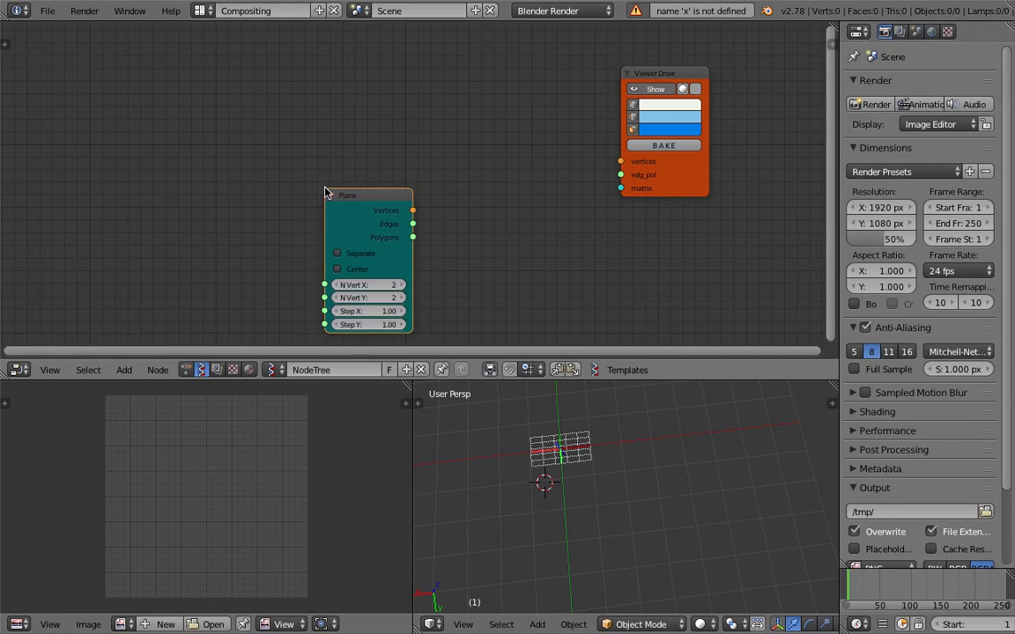
{"action": "left_click", "coordinate": [318, 128]}
{"action": "key", "text": "ctrl+s"}
{"action": "left_click", "coordinate": [319, 124]}
Connect the Plane node's Vertices and Polygons outputs to Viewer Draw's vertices and edg_pol inputs.
{"action": "left_click_drag", "start_coordinate": [406, 146], "coordinate": [620, 162]}
{"action": "left_click_drag", "start_coordinate": [407, 173], "coordinate": [620, 175]}
{"action": "scroll", "coordinate": [536, 473], "scroll_direction": "up", "scroll_amount": 4}
{"action": "mouse_move", "coordinate": [536, 473]}
{"action": "middle_mouse_down", "text": "shift"}
{"action": "mouse_move", "coordinate": [610, 485]}
{"action": "mouse_move", "coordinate": [537, 463]}
{"action": "middle_mouse_up", "text": "shift"}
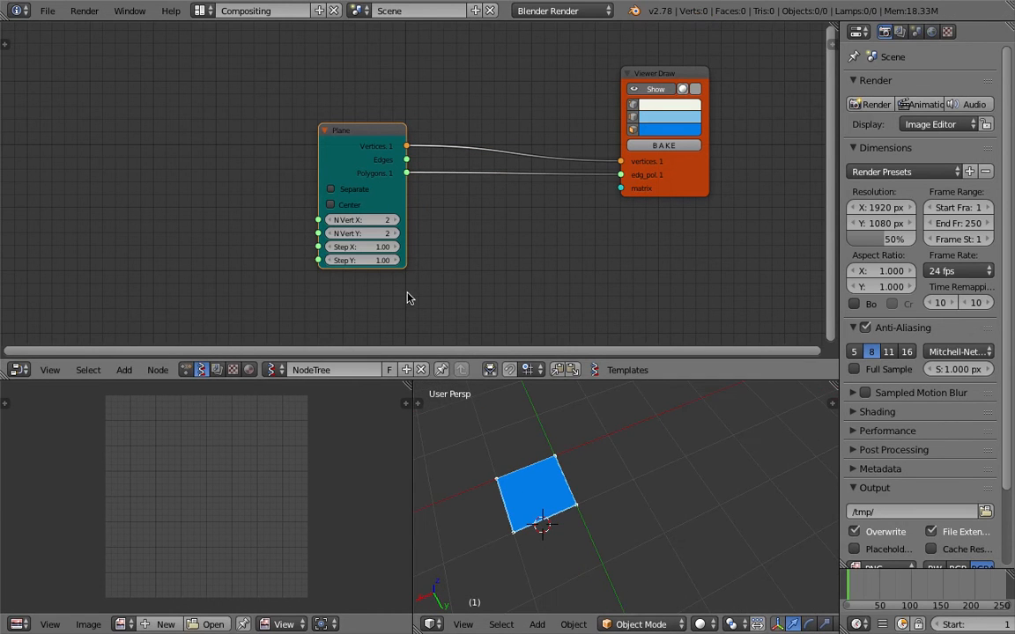
Enable Center on the Plane node, move the node farther from Viewer Draw, and save the file.
{"action": "left_click", "coordinate": [356, 206]}
{"action": "left_click_drag", "start_coordinate": [350, 172], "coordinate": [313, 157]}
{"action": "middle_click_drag", "start_coordinate": [566, 474], "coordinate": [578, 457]}
{"action": "left_click", "coordinate": [576, 454]}
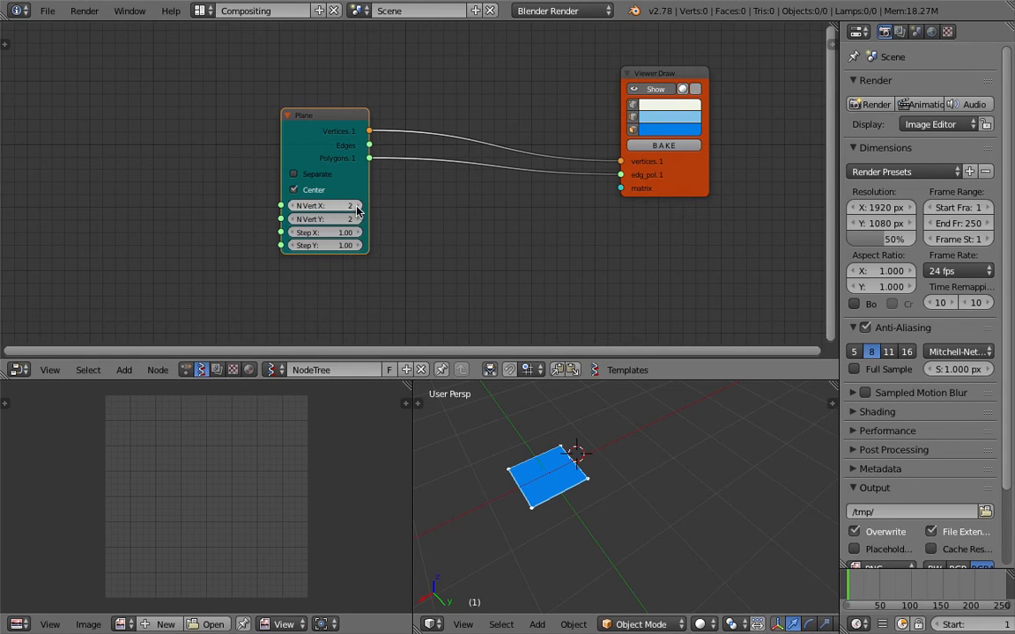
{"action": "middle_click_drag", "start_coordinate": [528, 451], "coordinate": [552, 463]}
{"action": "key", "text": "ctrl+s"}
{"action": "left_click", "coordinate": [584, 446]}
Set the Plane node's N Vert X to 4.
{"action": "left_click", "coordinate": [354, 205]}
{"action": "left_click", "coordinate": [354, 204]}
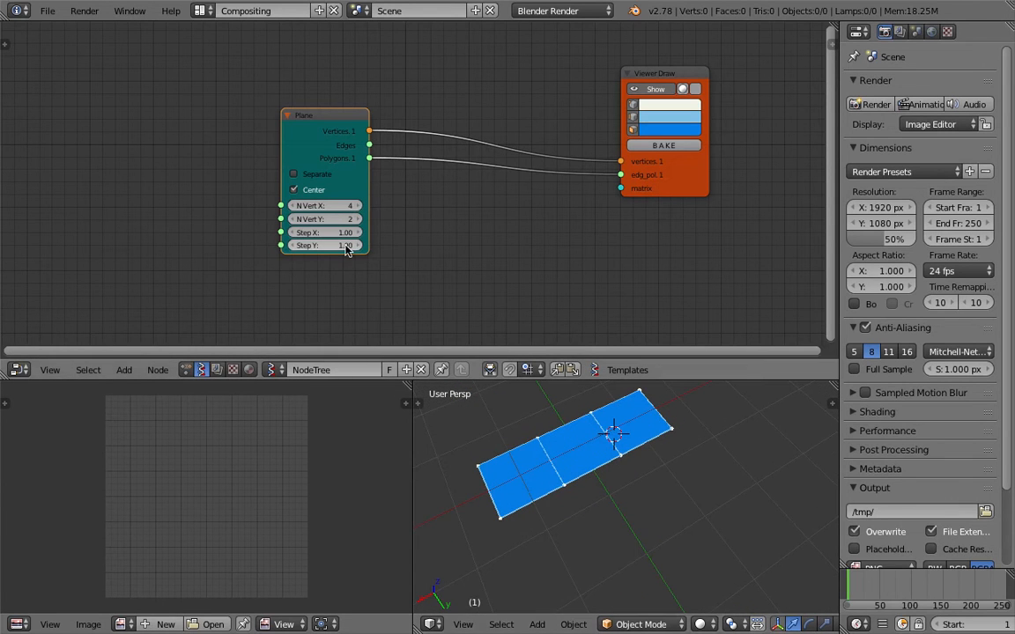
Set the Plane node's Step Y to 1.90 and compare the plane's proportions with the sushi reference images.
{"action": "left_click_drag", "start_coordinate": [326, 245], "coordinate": [421, 244]}
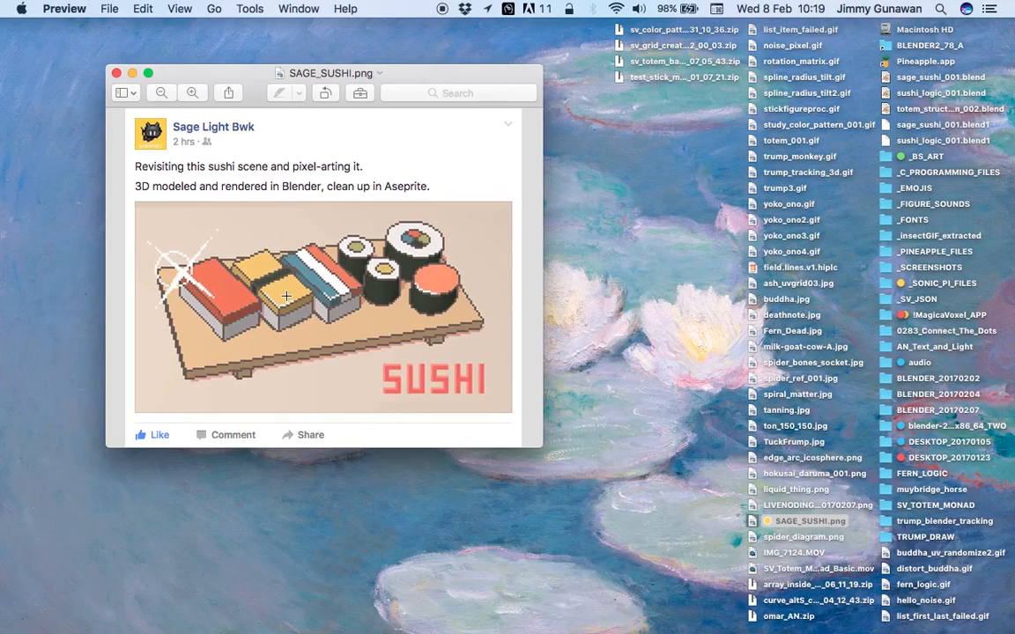
{"action": "key", "text": "ctrl+Right"}
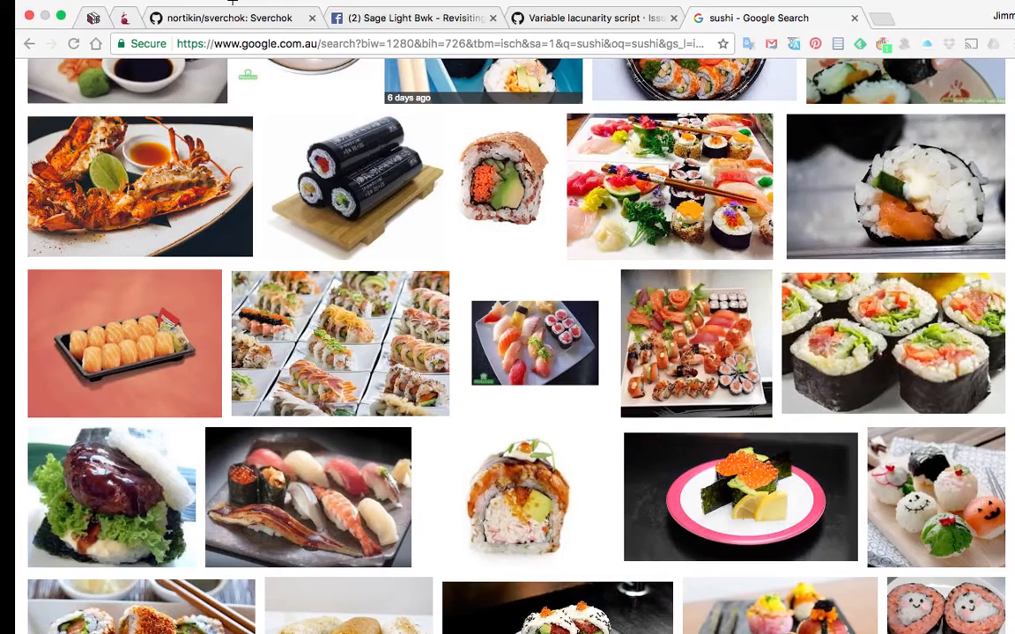
{"action": "left_click", "coordinate": [65, 8]}
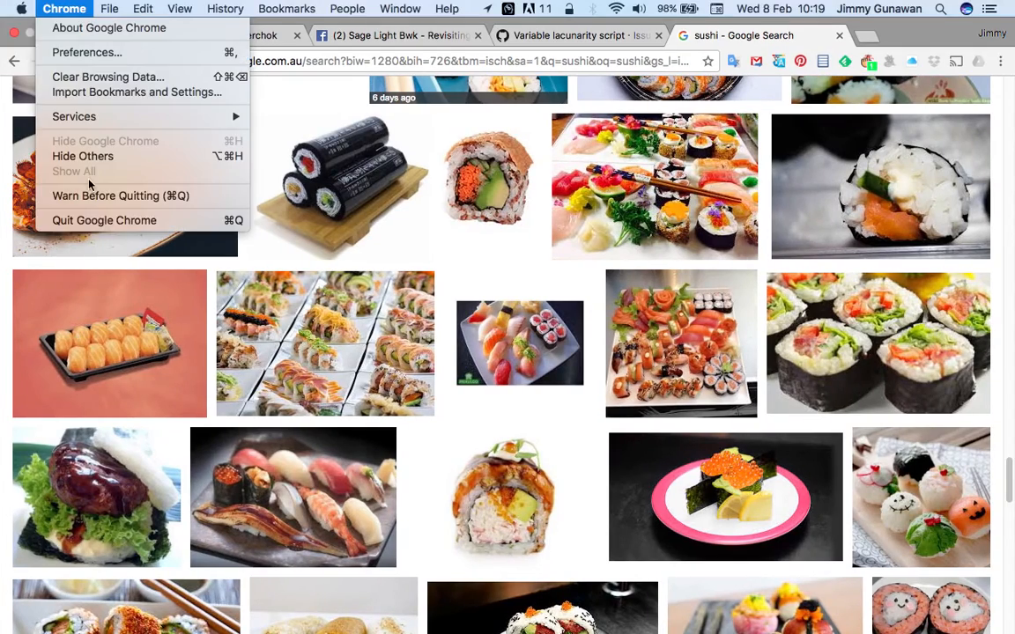
{"action": "left_click", "coordinate": [337, 261]}
{"action": "key", "text": "ctrl+Right"}
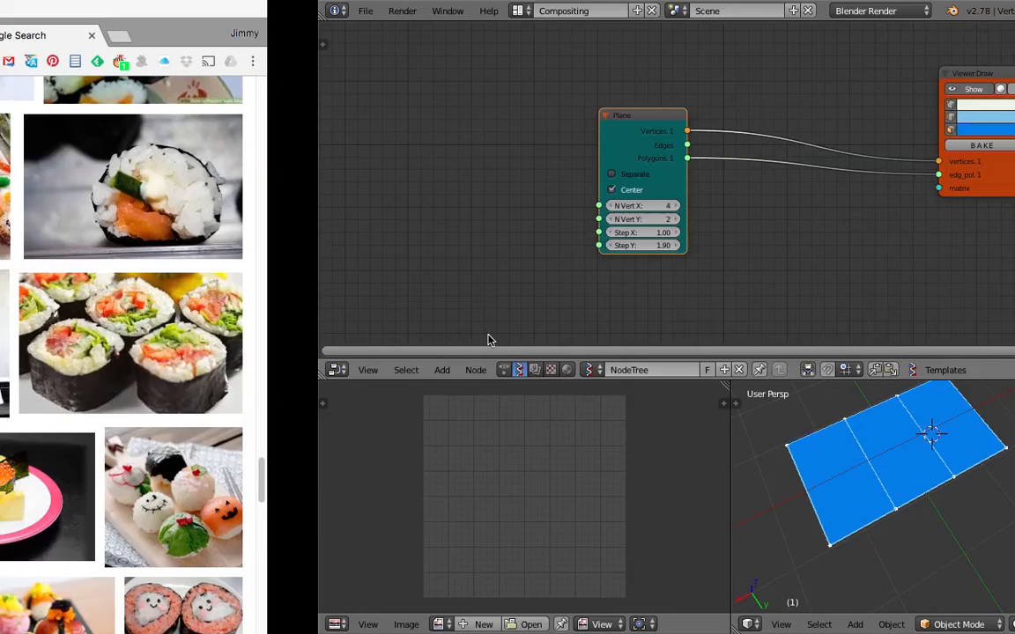
{"action": "middle_click_drag", "start_coordinate": [573, 478], "coordinate": [608, 454]}
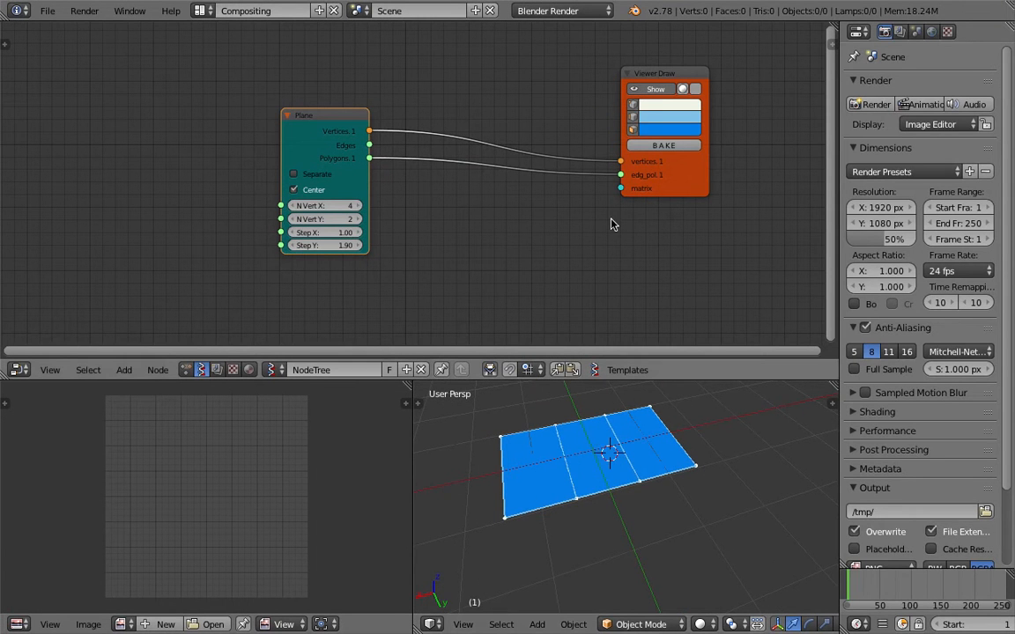
Make room beside Viewer Draw and insert a Polygon Boom node on the vertices link between Plane and Viewer Draw.
{"action": "left_click_drag", "start_coordinate": [667, 190], "coordinate": [694, 184]}
{"action": "key", "text": "shift+a"}
{"action": "type", "text": "poly"}
{"action": "key", "text": "Down"}
{"action": "key", "text": "Down"}
{"action": "key", "text": "Return"}
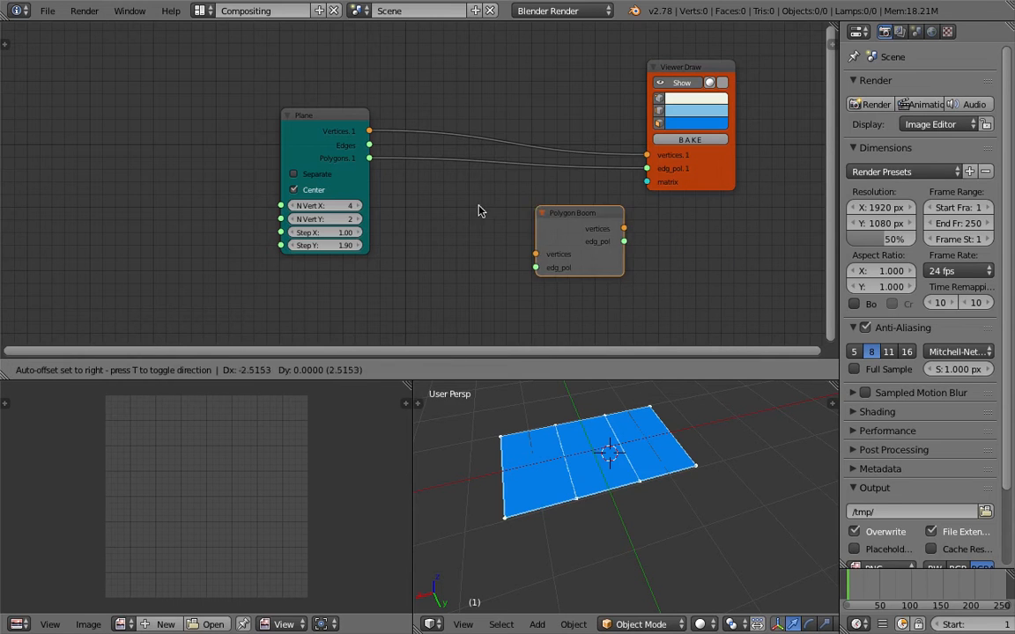
{"action": "left_click", "coordinate": [443, 120]}
Connect Plane's Polygons to Polygon Boom's edg_pol input, link its edg_pol output to Viewer Draw, and save the file.
{"action": "left_click_drag", "start_coordinate": [368, 160], "coordinate": [460, 160]}
{"action": "mouse_move", "coordinate": [549, 133]}
{"action": "left_mouse_down"}
{"action": "mouse_move", "coordinate": [616, 169]}
{"action": "mouse_move", "coordinate": [645, 170]}
{"action": "left_mouse_up"}
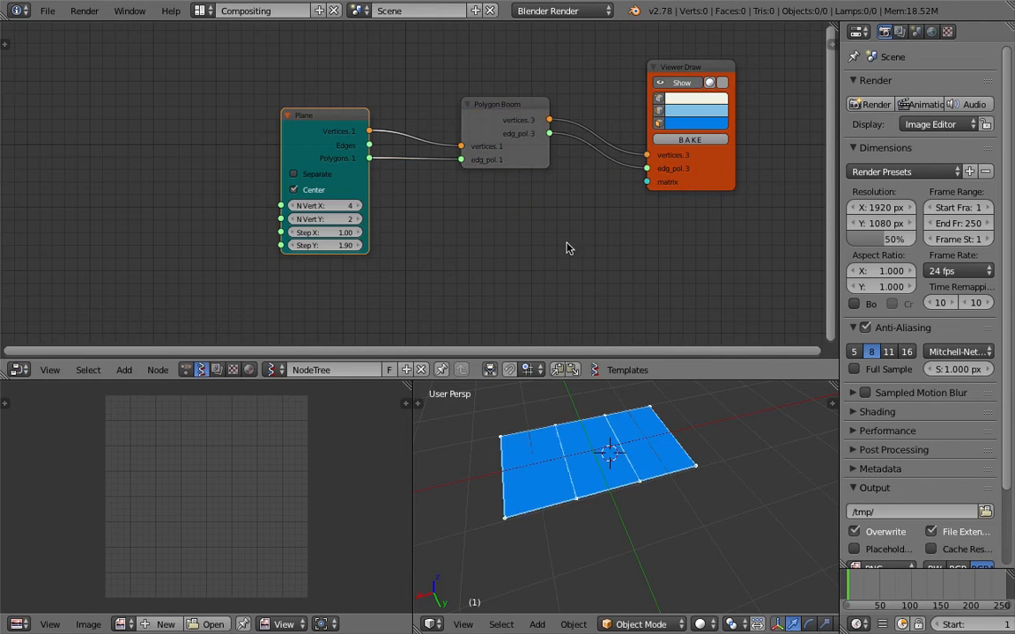
{"action": "middle_click_drag", "start_coordinate": [654, 199], "coordinate": [654, 195]}
{"action": "key", "text": "ctrl+s"}
{"action": "left_click", "coordinate": [637, 217]}
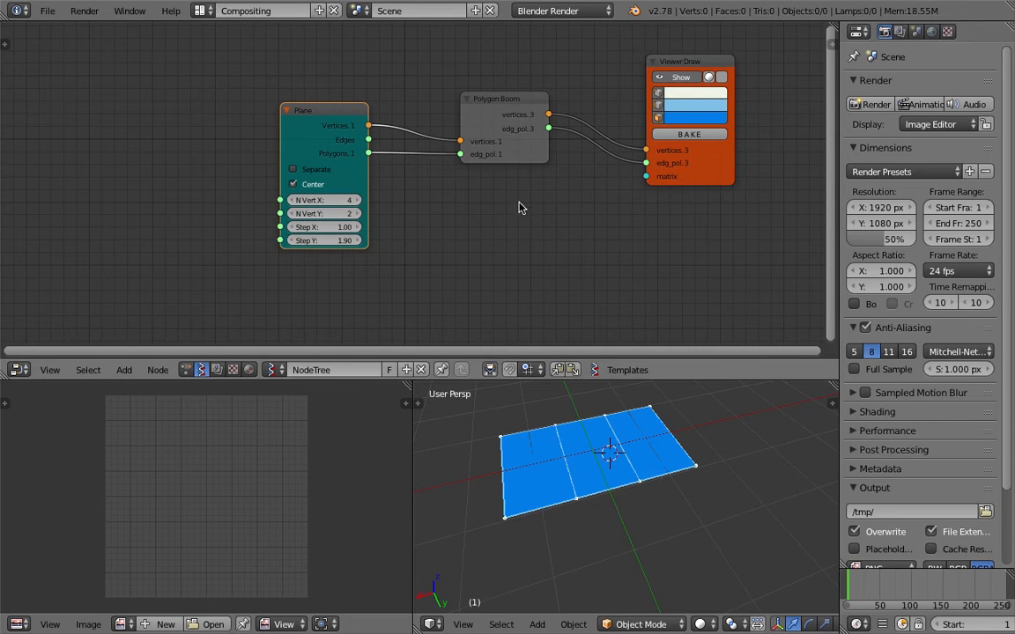
Move the Plane and Polygon Boom nodes farther from Viewer Draw.
{"action": "key", "text": "space"}
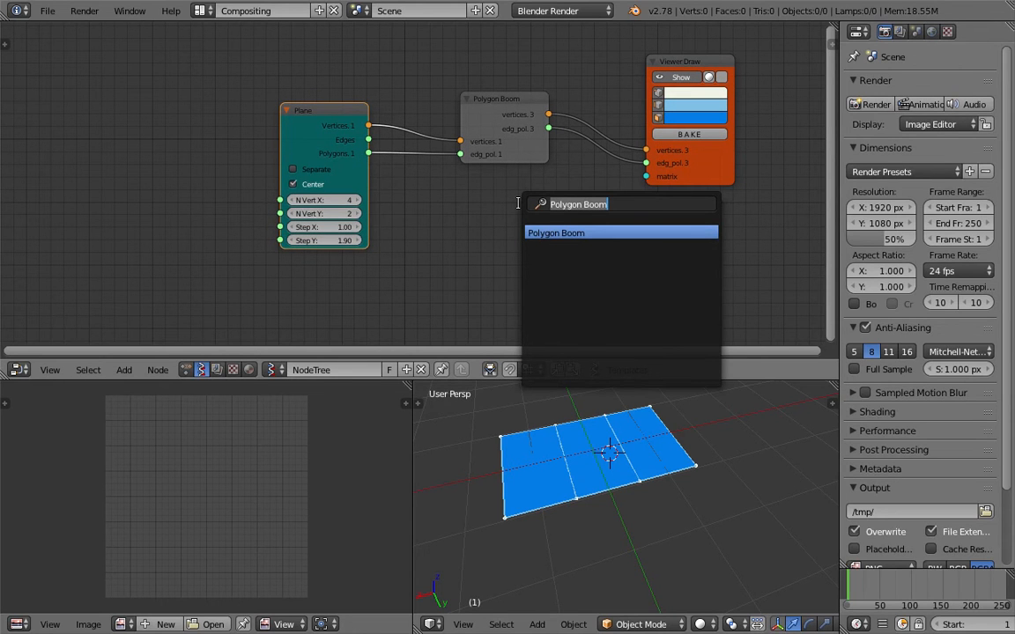
{"action": "left_click_drag", "start_coordinate": [291, 107], "coordinate": [250, 94]}
{"action": "left_click_drag", "start_coordinate": [506, 112], "coordinate": [460, 94]}
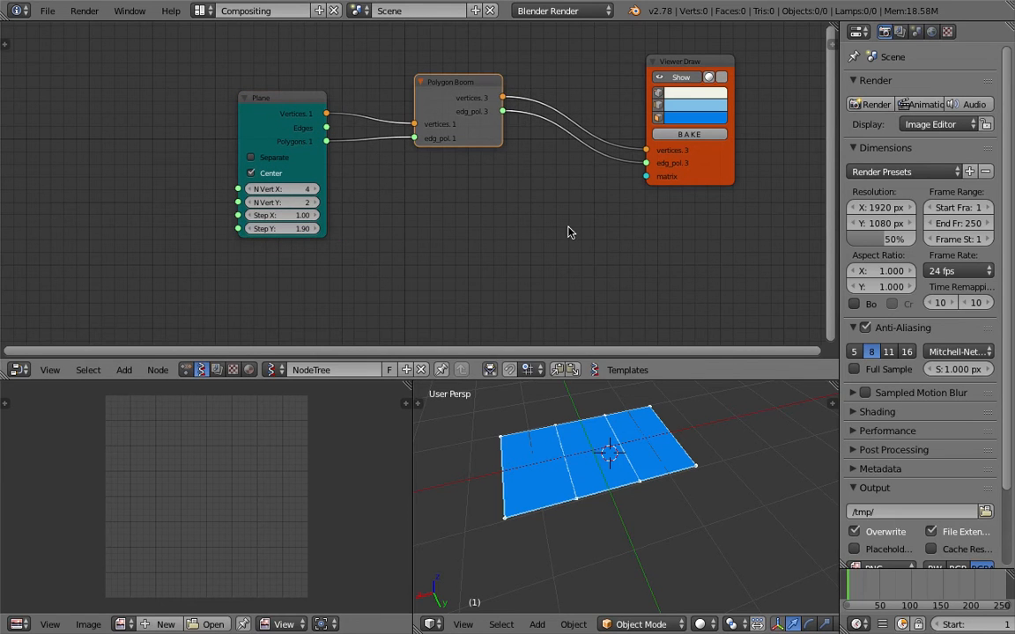
Add a Matrix in node below Polygon Boom and connect its Matrix output to Viewer Draw's matrix input.
{"action": "key", "text": "space"}
{"action": "type", "text": "matrix i"}
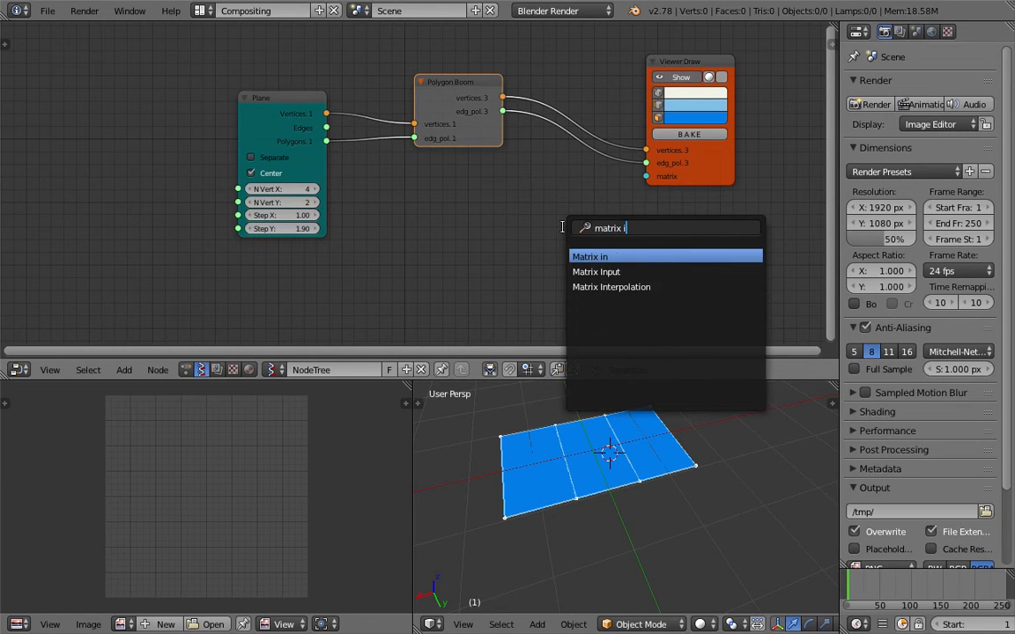
{"action": "key", "text": "Return"}
{"action": "left_click", "coordinate": [494, 205]}
{"action": "left_click_drag", "start_coordinate": [576, 217], "coordinate": [646, 177]}
{"action": "left_click_drag", "start_coordinate": [537, 205], "coordinate": [561, 205]}
{"action": "key", "text": "shift+a"}
{"action": "left_click", "coordinate": [453, 212]}
{"action": "type", "text": "scale"}
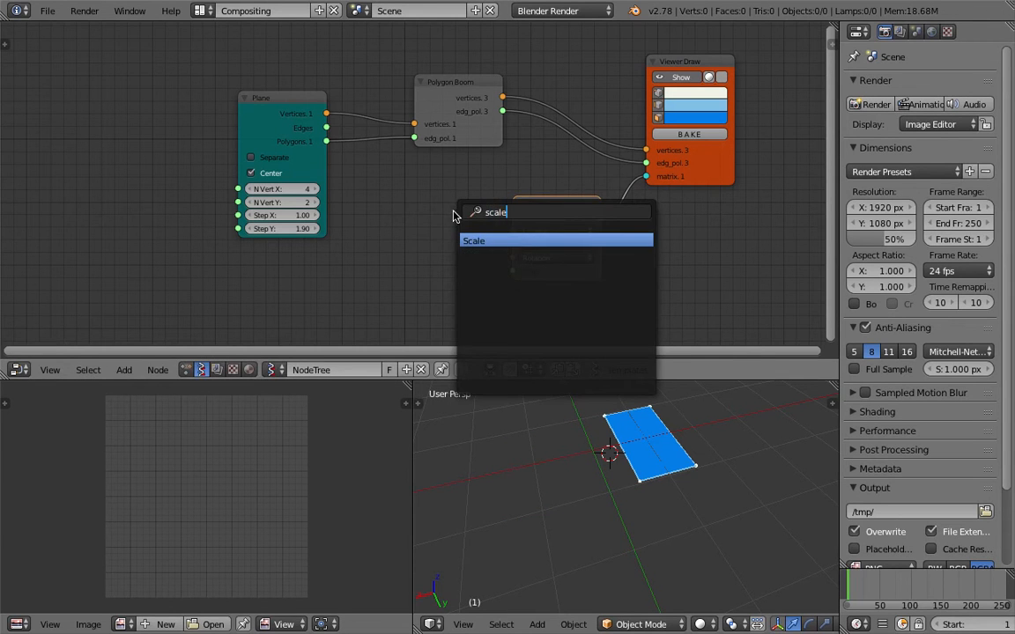
{"action": "key", "text": "Return"}
{"action": "left_click", "coordinate": [357, 235]}
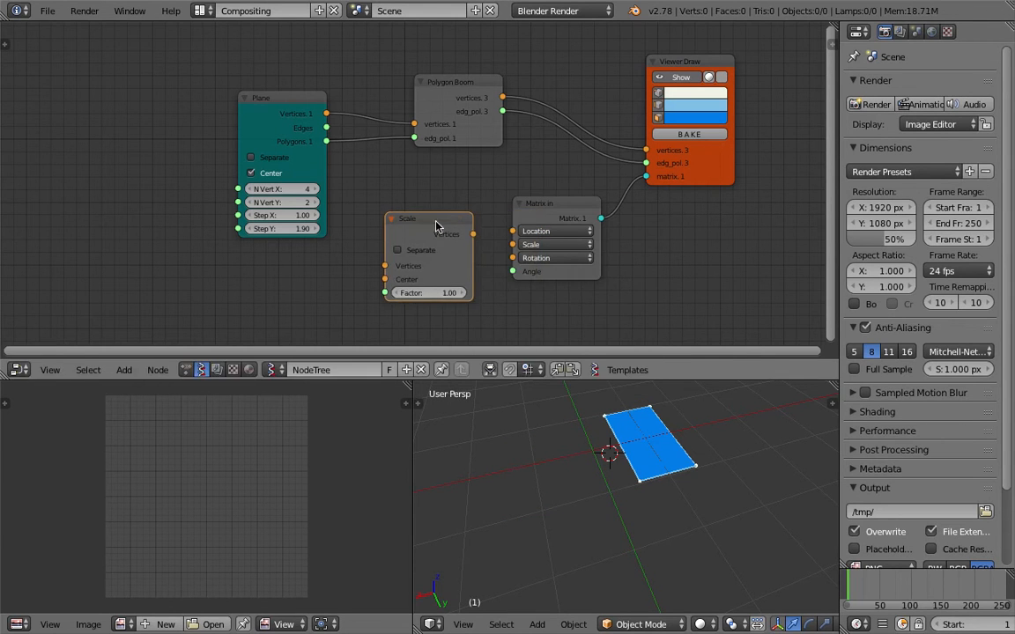
{"action": "left_click_drag", "start_coordinate": [508, 247], "coordinate": [457, 234]}
{"action": "key", "text": "x"}
Add a Vector in node, connect it to Matrix in's Scale input, and set its X, Y and Z to 1.380.
{"action": "key", "text": "shift+a"}
{"action": "left_click", "coordinate": [421, 222]}
{"action": "type", "text": "vector in"}
{"action": "key", "text": "Return"}
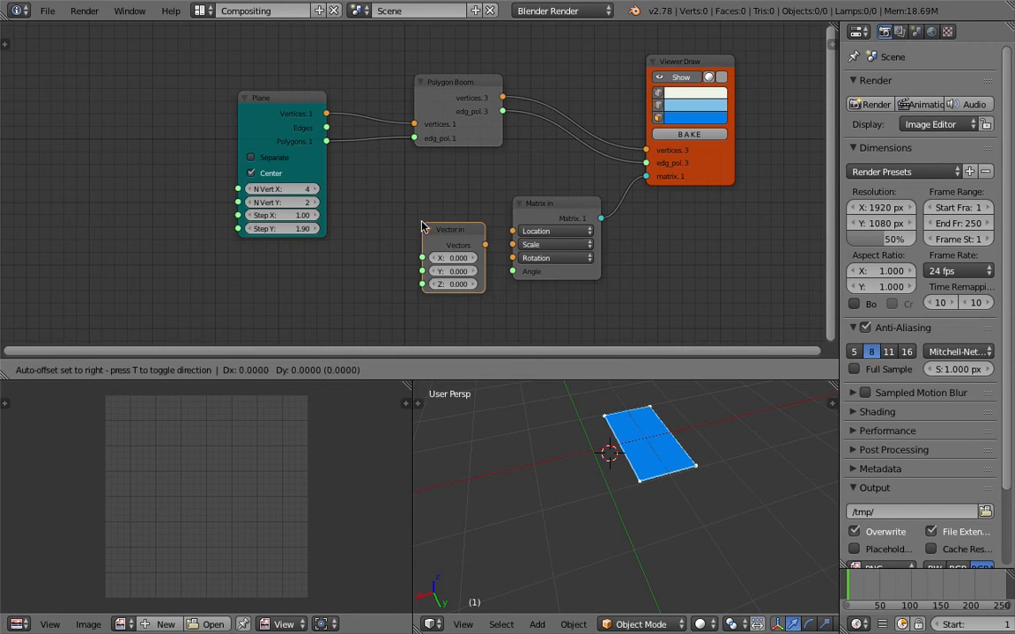
{"action": "left_click", "coordinate": [415, 225]}
{"action": "left_click_drag", "start_coordinate": [471, 244], "coordinate": [513, 244]}
{"action": "left_click_drag", "start_coordinate": [453, 270], "coordinate": [502, 270]}
{"action": "middle_click_drag", "start_coordinate": [749, 473], "coordinate": [733, 470]}
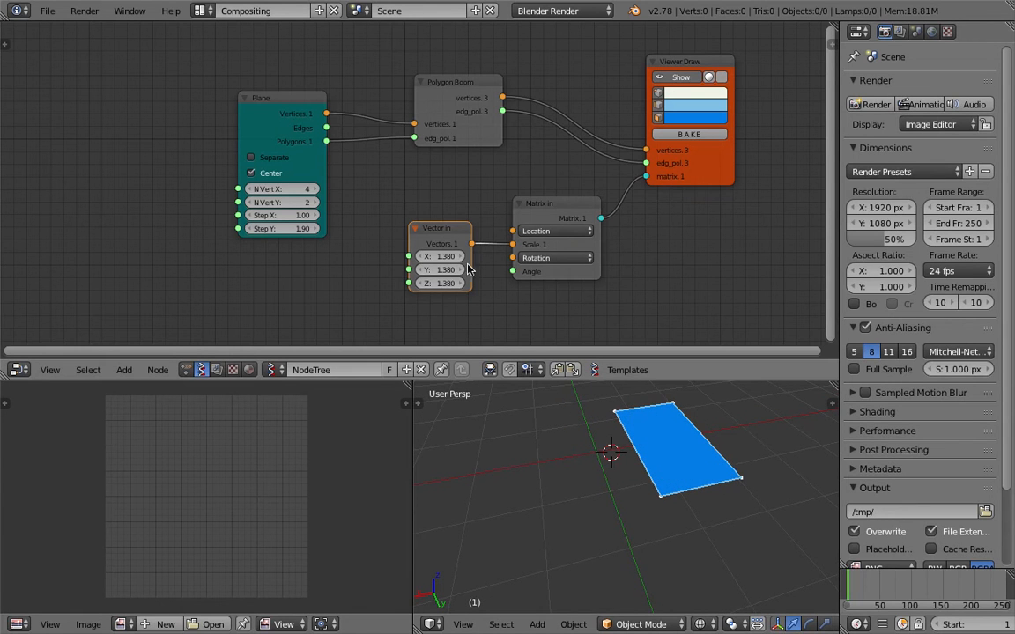
Delete the Vector in and Matrix in nodes and save the file.
{"action": "key", "text": "x"}
{"action": "left_click", "coordinate": [532, 211]}
{"action": "key", "text": "x"}
{"action": "key", "text": "ctrl+s"}
{"action": "left_click", "coordinate": [640, 160]}
Bake the Viewer Draw geometry into mesh objects and move the baked faces away from the preview.
{"action": "middle_click_drag", "start_coordinate": [627, 440], "coordinate": [691, 493]}
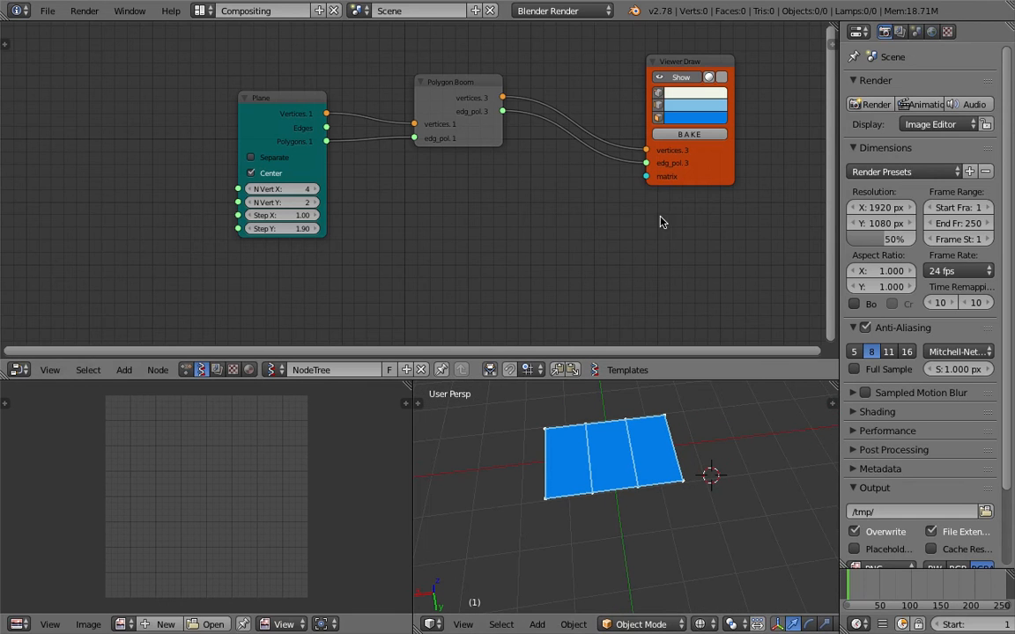
{"action": "left_click", "coordinate": [672, 135]}
{"action": "key", "text": "g"}
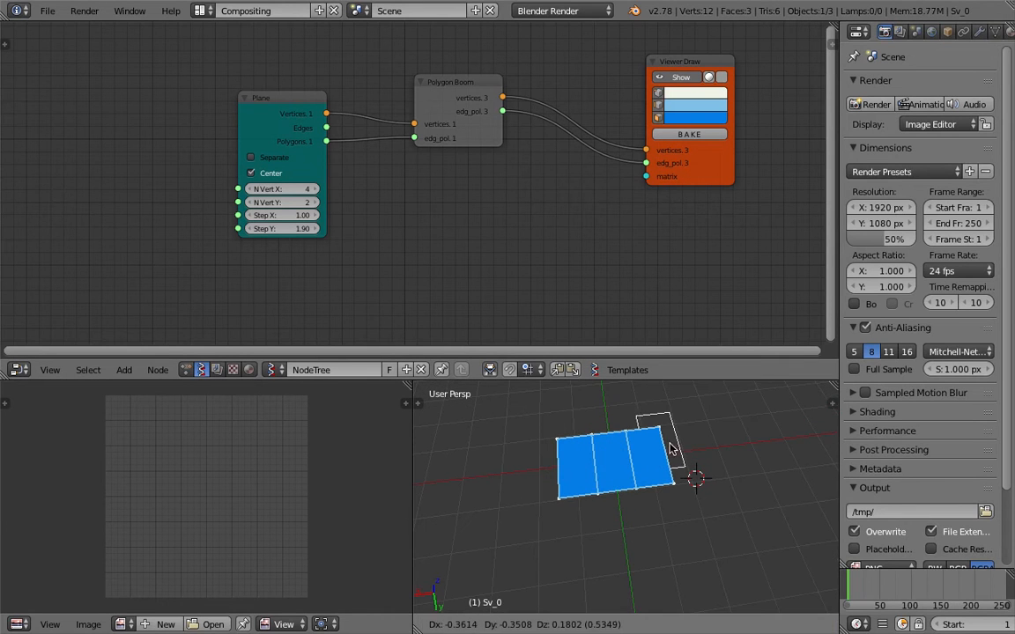
{"action": "left_click", "coordinate": [594, 400]}
{"action": "right_click", "coordinate": [568, 454]}
{"action": "key", "text": "g"}
{"action": "left_click", "coordinate": [543, 415]}
{"action": "key", "text": "z"}
{"action": "key", "text": "x"}
{"action": "left_click", "coordinate": [622, 429]}
{"action": "mouse_move", "coordinate": [622, 431]}
{"action": "middle_mouse_down"}
{"action": "mouse_move", "coordinate": [624, 445]}
{"action": "mouse_move", "coordinate": [646, 443]}
{"action": "middle_mouse_up"}
Select the three baked plane objects, delete them, and save the file.
{"action": "right_click", "coordinate": [650, 438]}
{"action": "right_click", "coordinate": [606, 438], "text": "shift"}
{"action": "right_click", "coordinate": [545, 441], "text": "shift"}
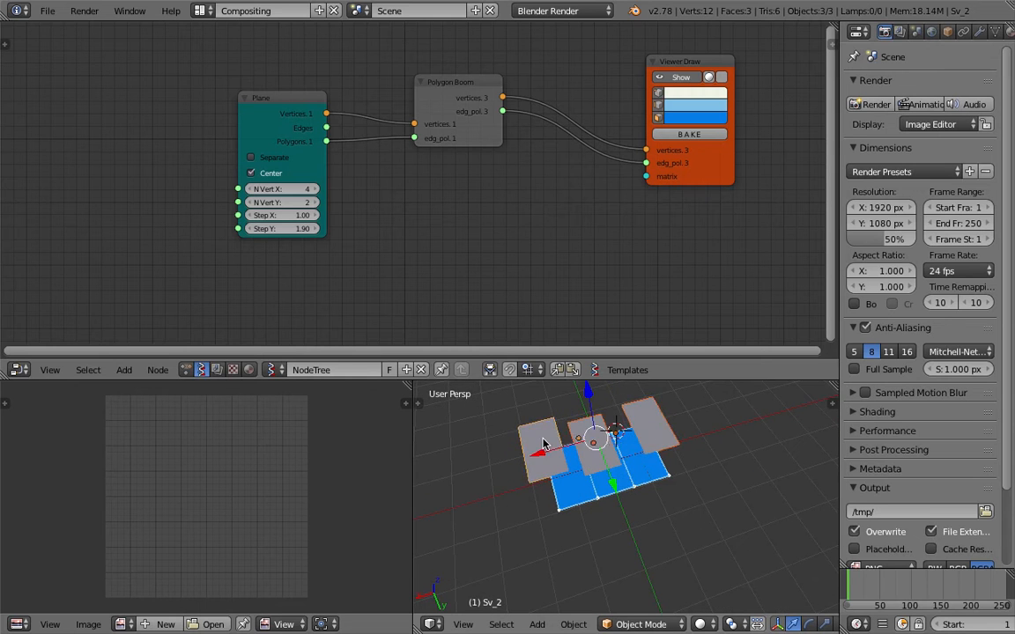
{"action": "key", "text": "z"}
{"action": "left_click", "coordinate": [542, 440]}
{"action": "scroll", "coordinate": [564, 451], "scroll_direction": "up", "scroll_amount": 2}
{"action": "key", "text": "x"}
{"action": "left_click", "coordinate": [548, 452]}
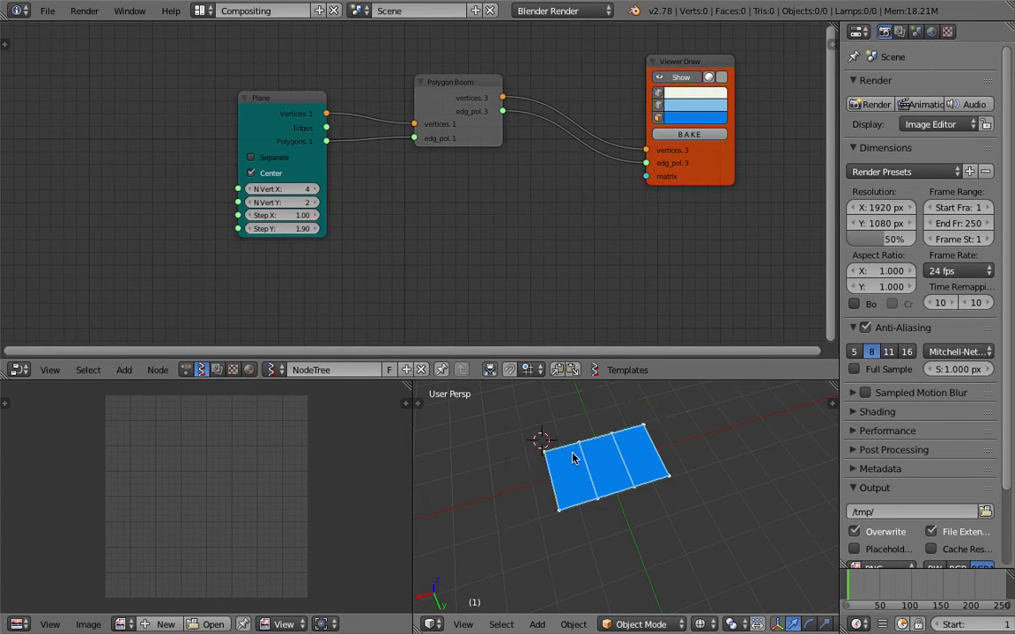
{"action": "key", "text": "ctrl+s"}
{"action": "left_click", "coordinate": [525, 451]}
{"action": "left_click", "coordinate": [747, 504]}
{"action": "scroll", "coordinate": [738, 501], "scroll_direction": "down", "scroll_amount": 2}
{"action": "key", "text": "ctrl+s"}
{"action": "left_click", "coordinate": [736, 498]}
Add a Scale node between Polygon Boom and Viewer Draw and route the vertices through it.
{"action": "middle_click_drag", "start_coordinate": [499, 228], "coordinate": [478, 271]}
{"action": "left_click_drag", "start_coordinate": [657, 108], "coordinate": [723, 110]}
{"action": "key", "text": "shift+a"}
{"action": "left_click", "coordinate": [593, 85]}
{"action": "type", "text": "scale"}
{"action": "key", "text": "Return"}
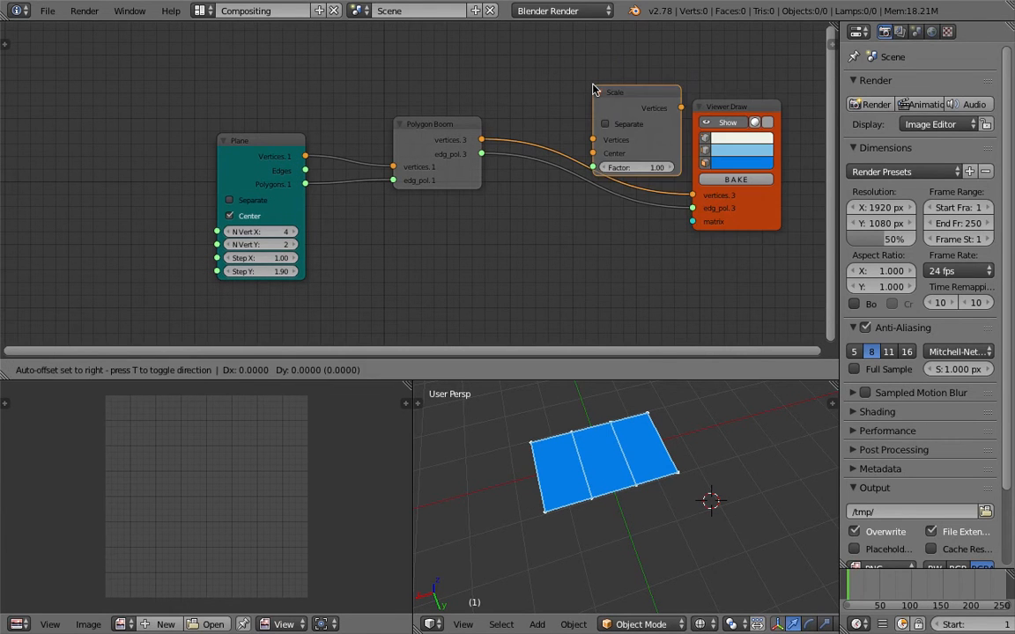
{"action": "left_click", "coordinate": [589, 70]}
{"action": "left_click_drag", "start_coordinate": [481, 139], "coordinate": [583, 122]}
{"action": "middle_click_drag", "start_coordinate": [719, 105], "coordinate": [629, 141]}
{"action": "left_click_drag", "start_coordinate": [629, 141], "coordinate": [676, 152]}
{"action": "left_click_drag", "start_coordinate": [587, 127], "coordinate": [648, 243]}
Reposition the Scale and Polygon Boom nodes to space out the tree and save the file.
{"action": "left_click_drag", "start_coordinate": [536, 118], "coordinate": [534, 110]}
{"action": "key", "text": "ctrl+s"}
{"action": "left_click", "coordinate": [535, 115]}
{"action": "left_click", "coordinate": [532, 137]}
{"action": "key", "text": "ctrl+s"}
{"action": "left_click", "coordinate": [534, 138]}
{"action": "mouse_move", "coordinate": [546, 177]}
{"action": "left_mouse_down"}
{"action": "mouse_move", "coordinate": [535, 177]}
{"action": "mouse_move", "coordinate": [546, 177]}
{"action": "left_mouse_up"}
{"action": "key", "text": "ctrl+s"}
{"action": "left_click", "coordinate": [546, 177]}
{"action": "left_click_drag", "start_coordinate": [369, 164], "coordinate": [342, 182]}
{"action": "key", "text": "ctrl+s"}
{"action": "left_click", "coordinate": [342, 187]}
{"action": "key", "text": "shift+a"}
{"action": "left_click", "coordinate": [366, 119]}
{"action": "type", "text": "boun"}
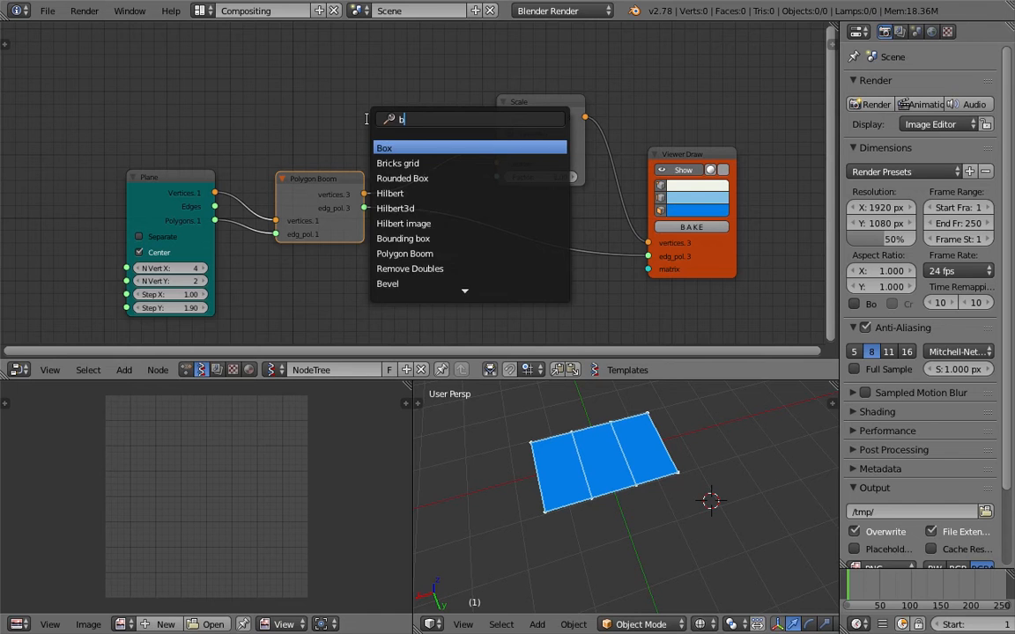
{"action": "key", "text": "Return"}
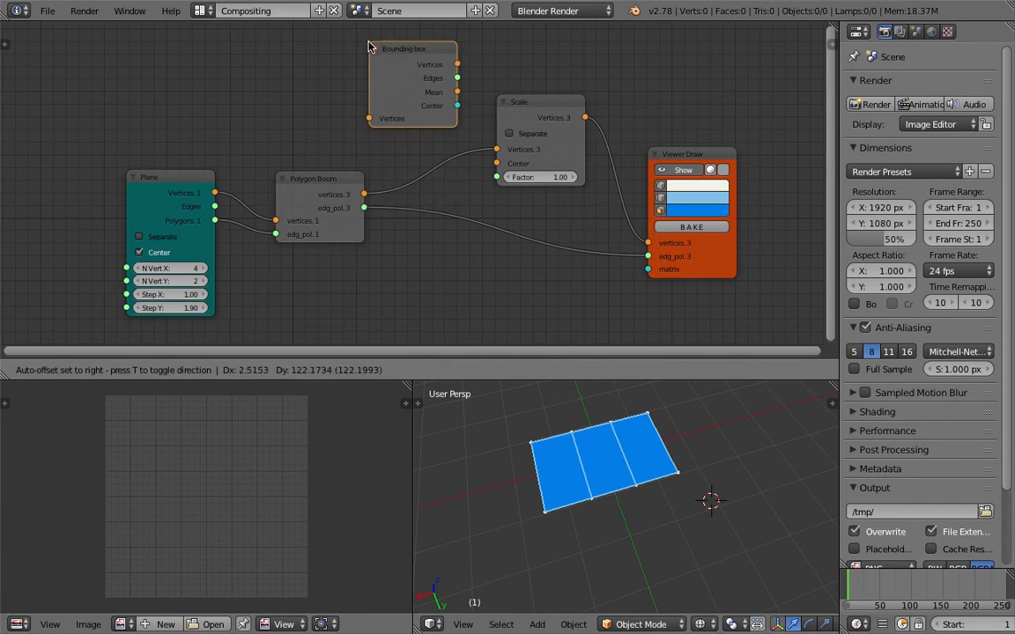
{"action": "left_click", "coordinate": [382, 55]}
{"action": "key", "text": "ctrl+s"}
{"action": "left_click", "coordinate": [382, 55]}
Add a Centers polygons node above and between the Polygon Boom and Scale nodes.
{"action": "key", "text": "shift+a"}
{"action": "left_click", "coordinate": [382, 55]}
{"action": "type", "text": "face"}
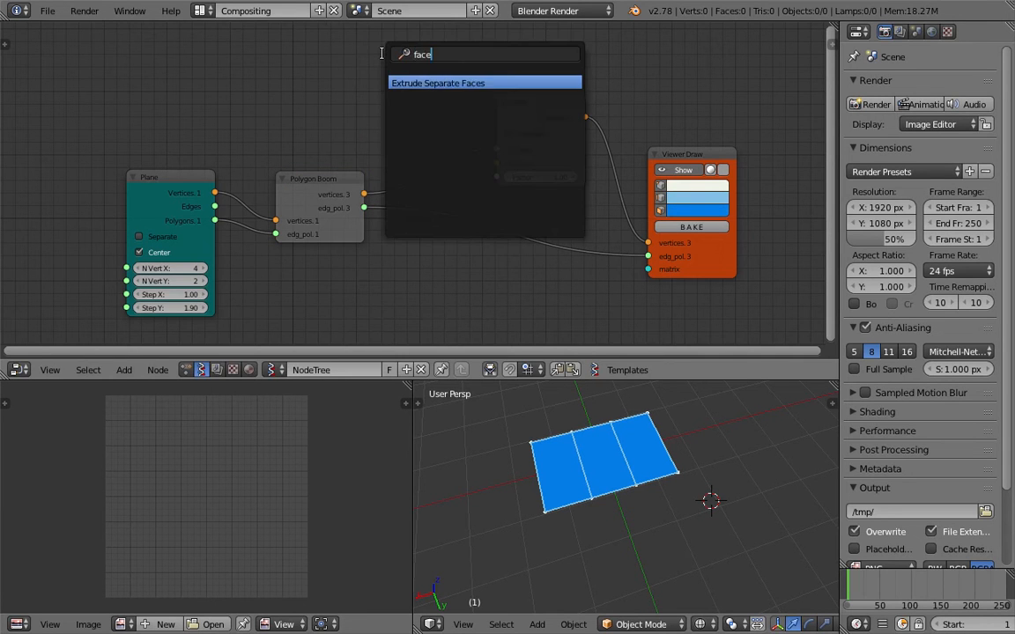
{"action": "type", "text": "center"}
{"action": "key", "text": "Down"}
{"action": "key", "text": "Return"}
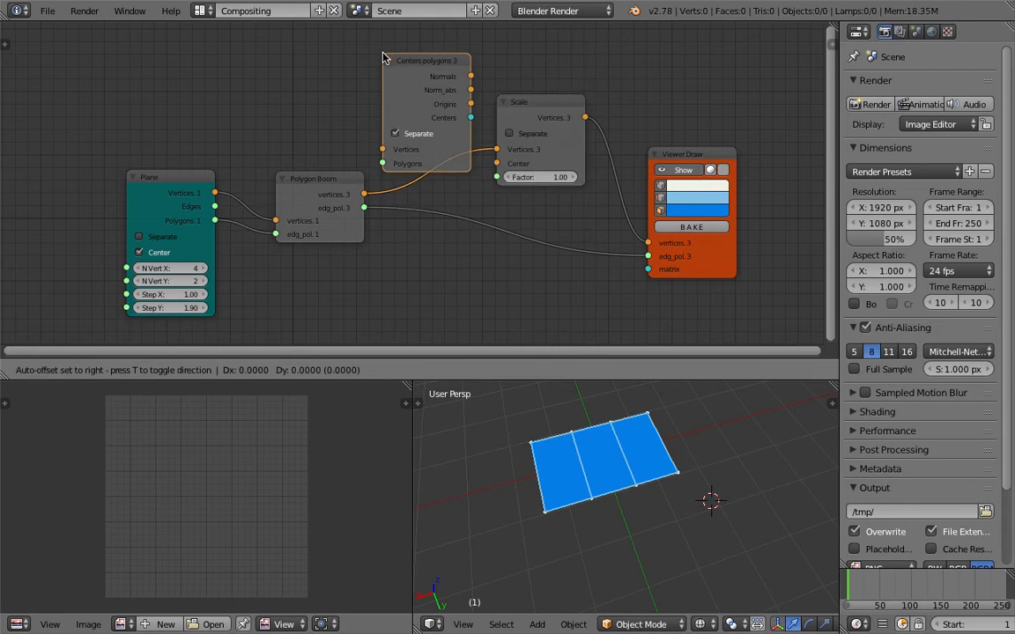
{"action": "left_click", "coordinate": [372, 28]}
Connect Polygon Boom's vertices and edg_pol outputs to Centers polygons' Vertices and Polygons inputs, spacing the nodes apart.
{"action": "left_click_drag", "start_coordinate": [337, 182], "coordinate": [370, 123]}
{"action": "left_click_drag", "start_coordinate": [161, 177], "coordinate": [128, 177]}
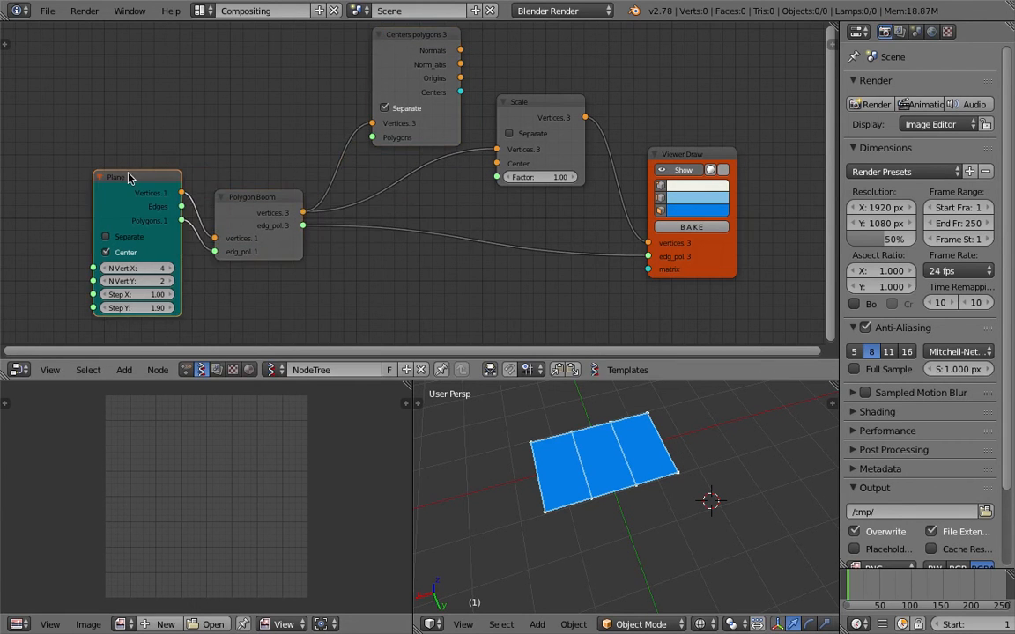
{"action": "left_click_drag", "start_coordinate": [303, 225], "coordinate": [372, 137]}
{"action": "left_click_drag", "start_coordinate": [386, 83], "coordinate": [346, 99]}
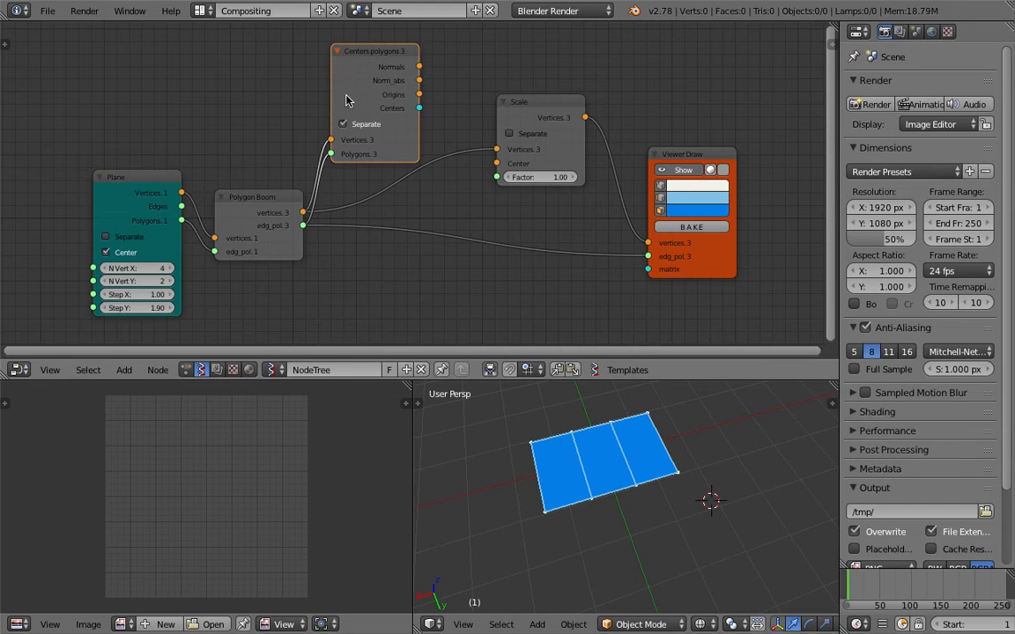
Connect Centers polygons' Origins output to the Scale node's Center input and save the file.
{"action": "left_click_drag", "start_coordinate": [421, 108], "coordinate": [431, 112]}
{"action": "left_click_drag", "start_coordinate": [528, 100], "coordinate": [543, 105]}
{"action": "left_click_drag", "start_coordinate": [420, 94], "coordinate": [446, 114]}
{"action": "key", "text": "ctrl+s"}
Set the Scale node's Factor to 0.73 and move Viewer Draw slightly farther away.
{"action": "left_click_drag", "start_coordinate": [511, 166], "coordinate": [533, 182]}
{"action": "left_click", "coordinate": [519, 173]}
{"action": "mouse_move", "coordinate": [666, 500]}
{"action": "middle_mouse_down"}
{"action": "mouse_move", "coordinate": [601, 477]}
{"action": "mouse_move", "coordinate": [628, 471]}
{"action": "middle_mouse_up"}
{"action": "left_click_drag", "start_coordinate": [683, 156], "coordinate": [694, 156]}
{"action": "middle_click_drag", "start_coordinate": [261, 249], "coordinate": [292, 183]}
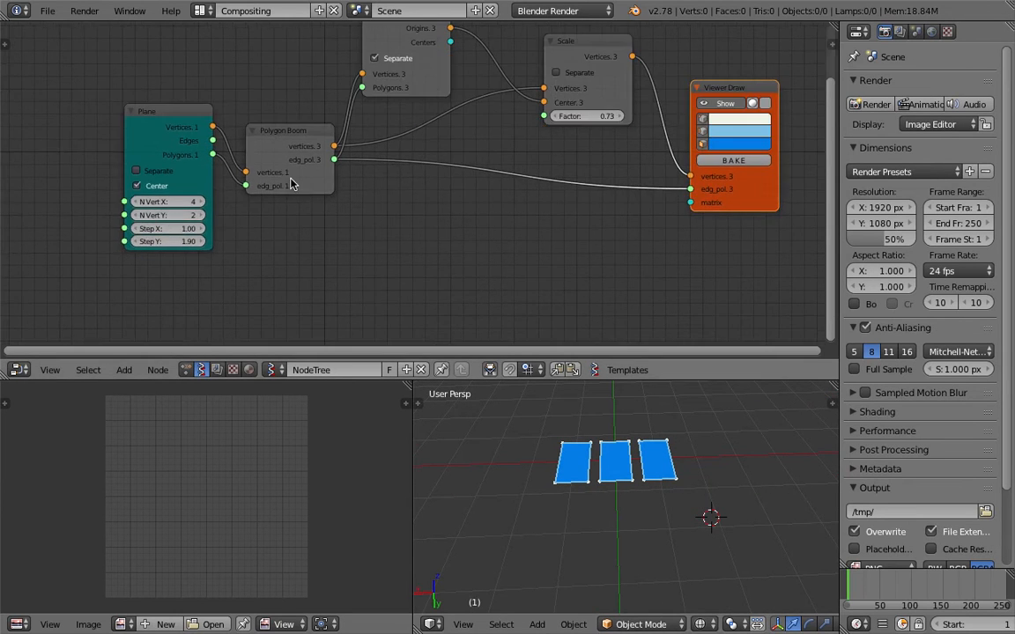
Set the Plane node's N Vert X to 6 and N Vert Y to 4, and move Viewer Draw away from Scale.
{"action": "left_click", "coordinate": [203, 216]}
{"action": "left_click", "coordinate": [203, 216]}
{"action": "middle_click_drag", "start_coordinate": [647, 462], "coordinate": [691, 493]}
{"action": "left_click", "coordinate": [203, 201]}
{"action": "left_click", "coordinate": [202, 201]}
{"action": "middle_click_drag", "start_coordinate": [759, 90], "coordinate": [623, 116]}
{"action": "left_click_drag", "start_coordinate": [623, 116], "coordinate": [741, 138]}
{"action": "key", "text": "Home"}
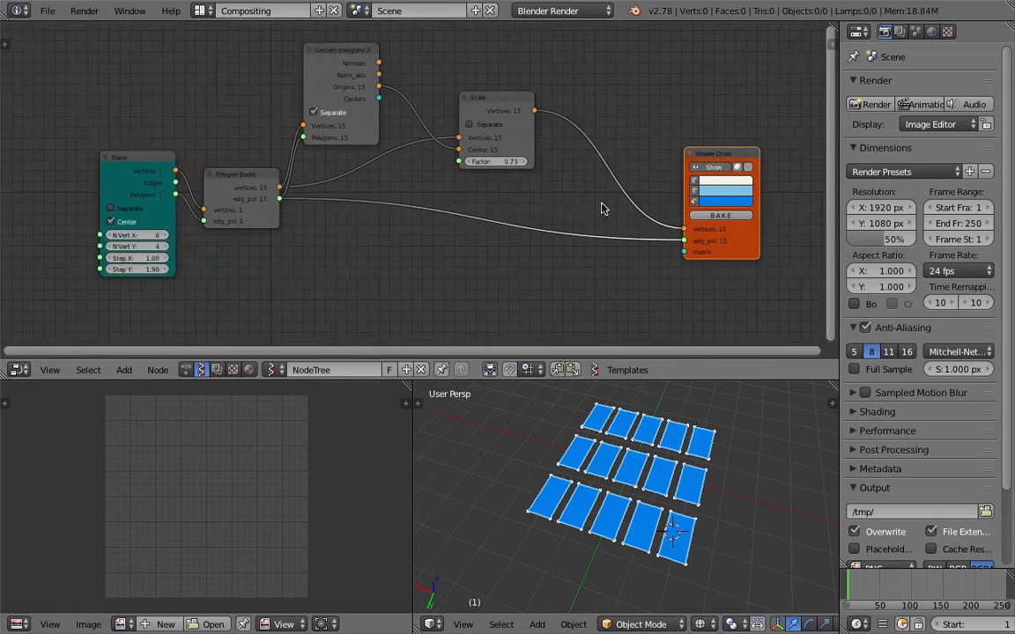
Insert an Extrude Separate Faces node on the vertices link between Scale and Viewer Draw.
{"action": "mouse_move", "coordinate": [625, 219]}
{"action": "middle_mouse_down"}
{"action": "mouse_move", "coordinate": [592, 215]}
{"action": "mouse_move", "coordinate": [624, 223]}
{"action": "middle_mouse_up"}
{"action": "middle_click_drag", "start_coordinate": [574, 445], "coordinate": [675, 447]}
{"action": "middle_click_drag", "start_coordinate": [540, 235], "coordinate": [502, 242]}
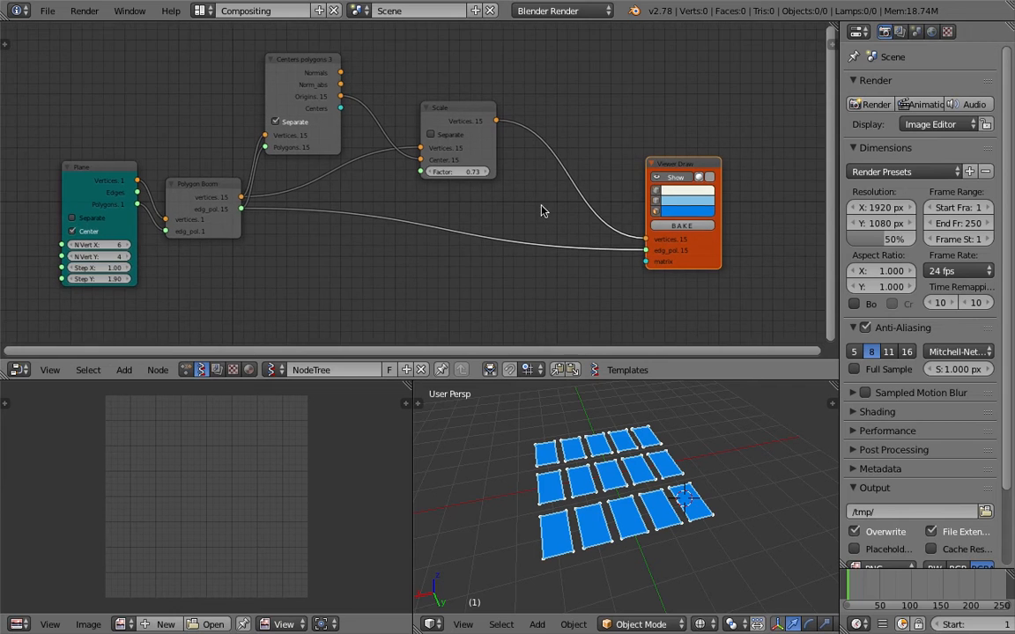
{"action": "middle_click_drag", "start_coordinate": [542, 211], "coordinate": [509, 216]}
{"action": "key", "text": "shift+a"}
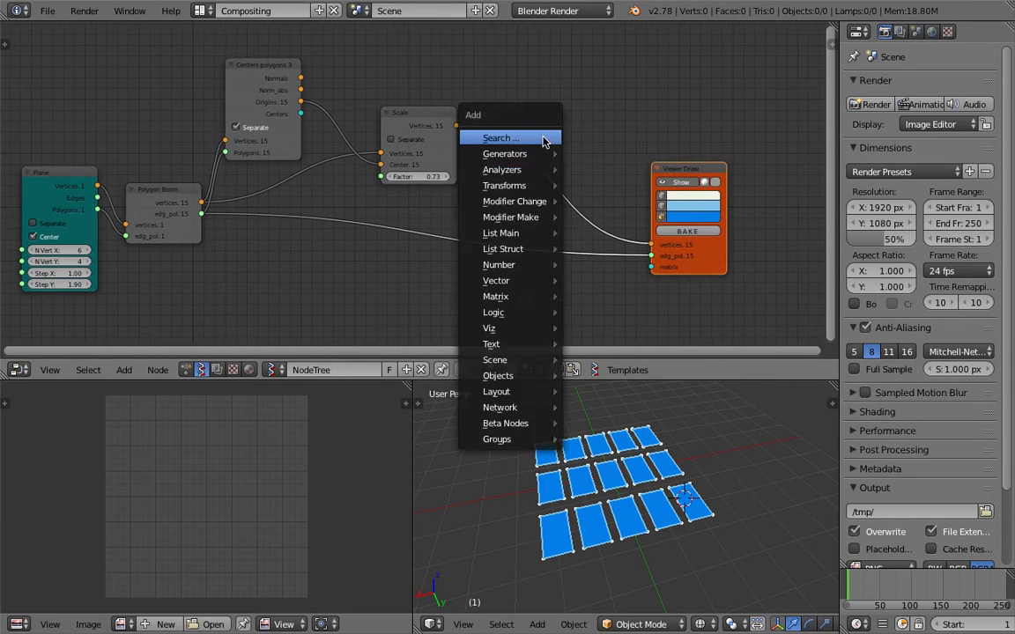
{"action": "left_click", "coordinate": [541, 138]}
{"action": "type", "text": "extru"}
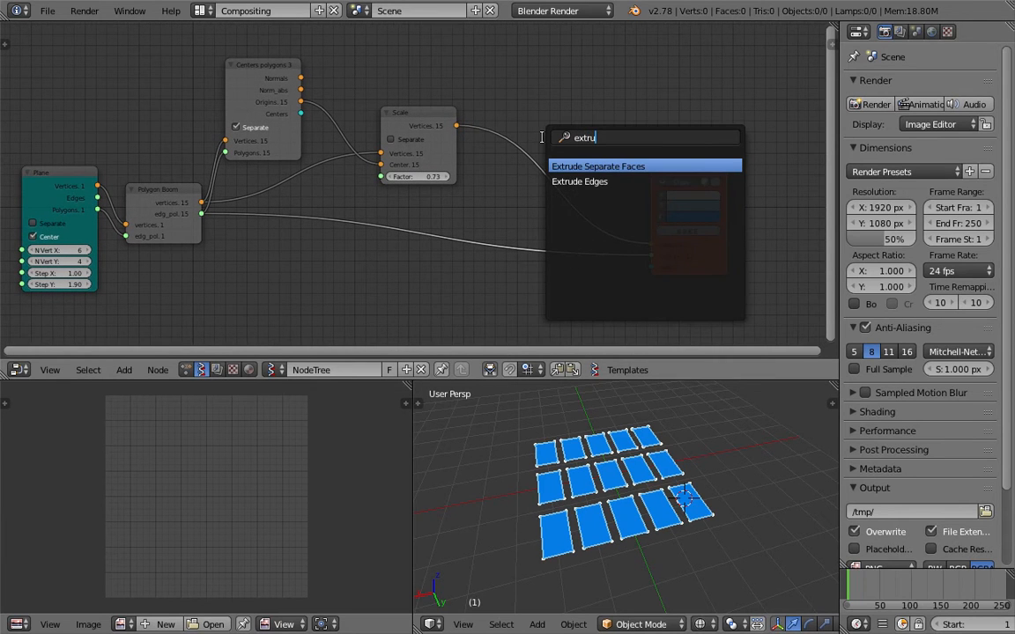
{"action": "key", "text": "Return"}
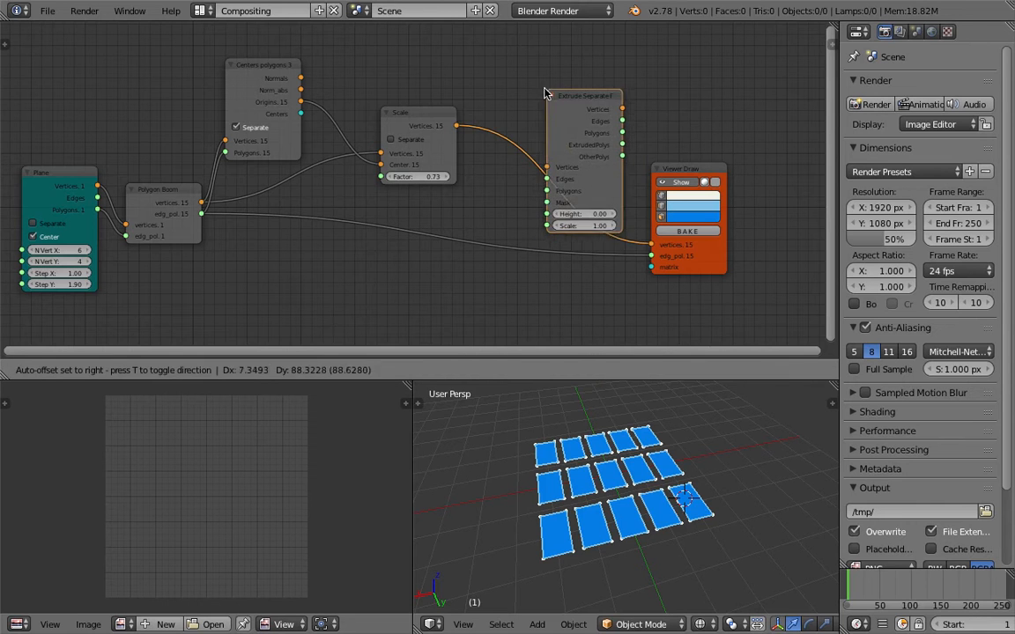
{"action": "left_click", "coordinate": [543, 97]}
Connect Polygon Boom's edg_pol to Extrude Separate Faces' Polygons input and its Polygons output to Viewer Draw's edg_pol.
{"action": "scroll", "coordinate": [468, 148], "scroll_direction": "down", "scroll_amount": 2}
{"action": "scroll", "coordinate": [423, 149], "scroll_direction": "up", "scroll_amount": 1}
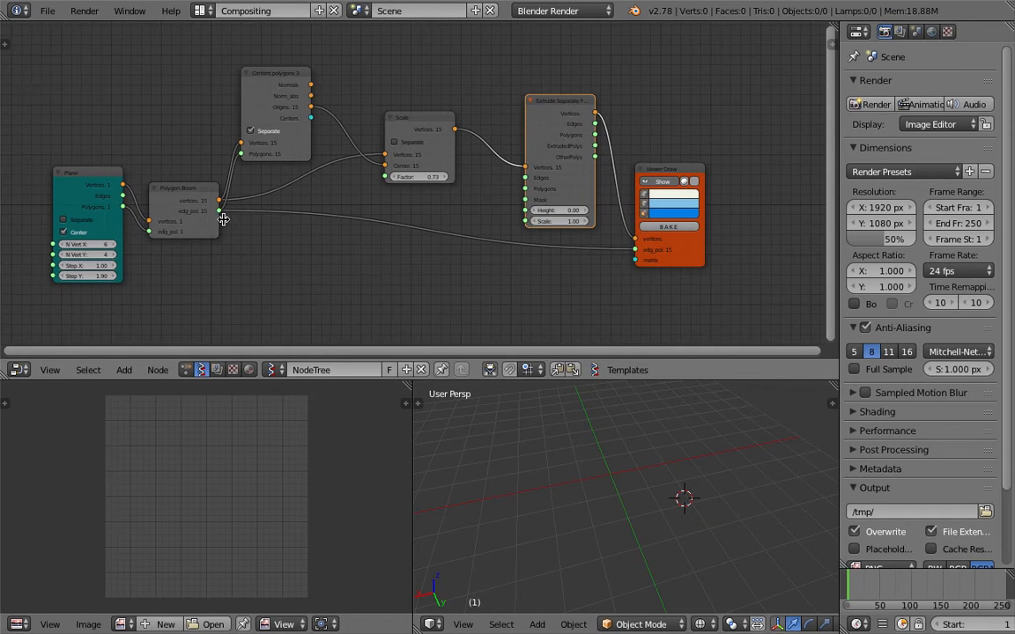
{"action": "left_click_drag", "start_coordinate": [221, 211], "coordinate": [307, 215]}
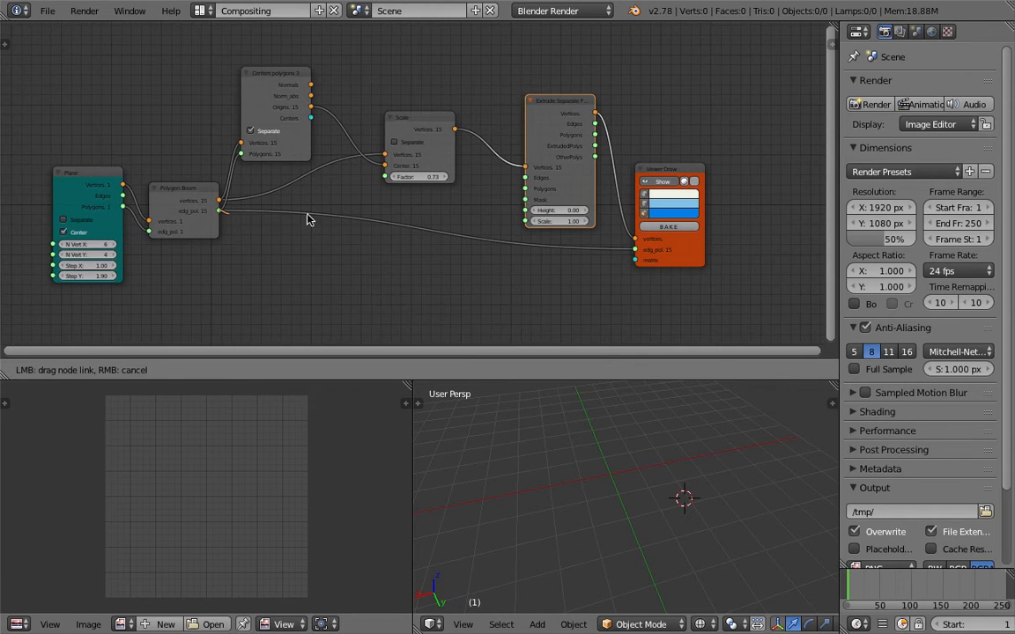
{"action": "left_click_drag", "start_coordinate": [523, 187], "coordinate": [525, 189]}
{"action": "left_click_drag", "start_coordinate": [596, 136], "coordinate": [634, 258]}
Set the Extrude Separate Faces node's Height to 0.54, save the file, and inspect the extruded blocks.
{"action": "left_click_drag", "start_coordinate": [560, 210], "coordinate": [589, 210]}
{"action": "key", "text": "ctrl+s"}
{"action": "middle_click_drag", "start_coordinate": [664, 485], "coordinate": [641, 462]}
{"action": "left_click", "coordinate": [633, 483]}
{"action": "mouse_move", "coordinate": [693, 556]}
{"action": "middle_mouse_down"}
{"action": "mouse_move", "coordinate": [653, 547]}
{"action": "mouse_move", "coordinate": [670, 502]}
{"action": "mouse_move", "coordinate": [709, 546]}
{"action": "middle_mouse_up"}
{"action": "scroll", "coordinate": [588, 227], "scroll_direction": "up", "scroll_amount": 1}
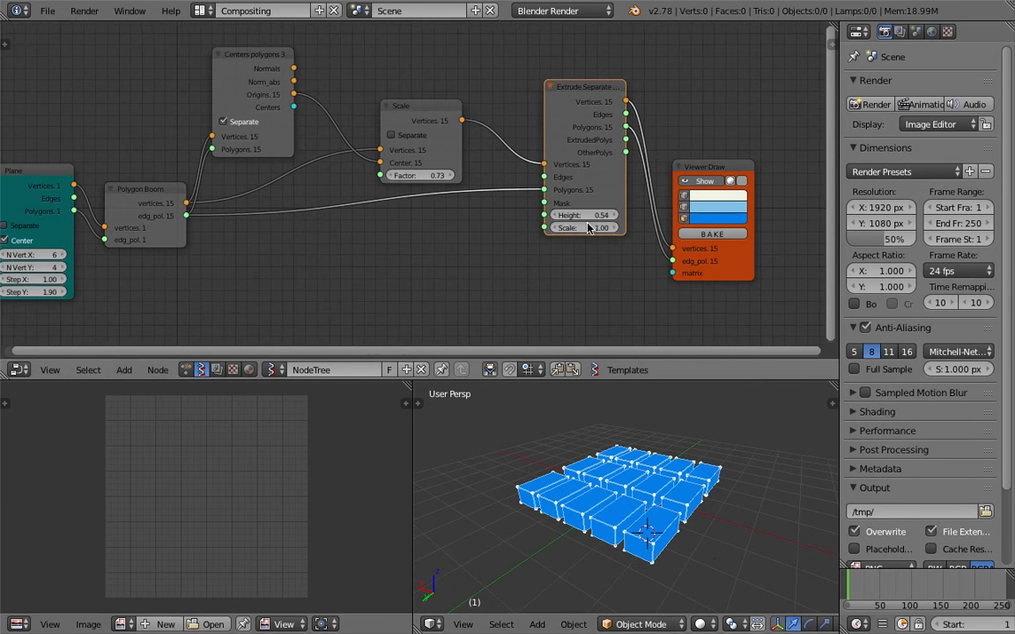
Set Extrude Separate Faces to Height 0.30 and Scale 0.76, and the Plane's Step Y to 1.96.
{"action": "mouse_move", "coordinate": [588, 228]}
{"action": "left_mouse_down"}
{"action": "mouse_move", "coordinate": [606, 227]}
{"action": "mouse_move", "coordinate": [579, 228]}
{"action": "left_mouse_up"}
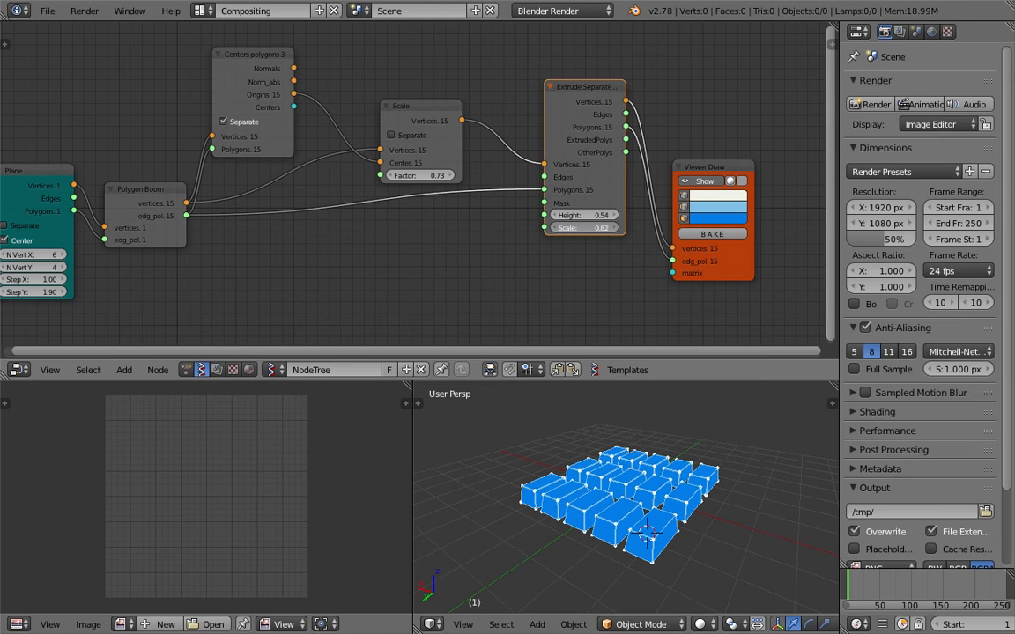
{"action": "middle_click_drag", "start_coordinate": [690, 484], "coordinate": [652, 486]}
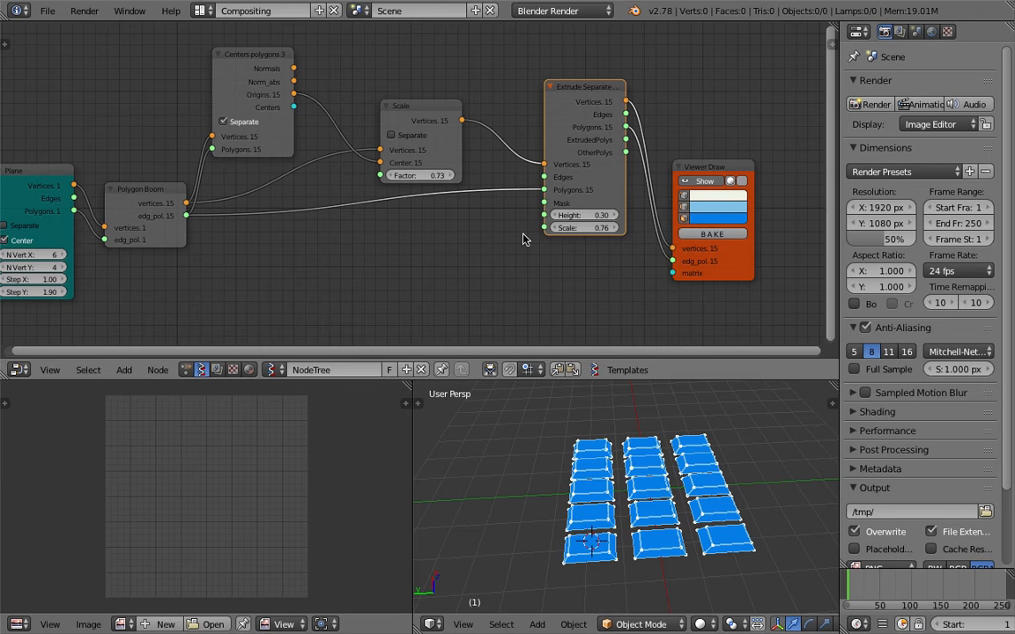
{"action": "middle_click_drag", "start_coordinate": [232, 277], "coordinate": [267, 262]}
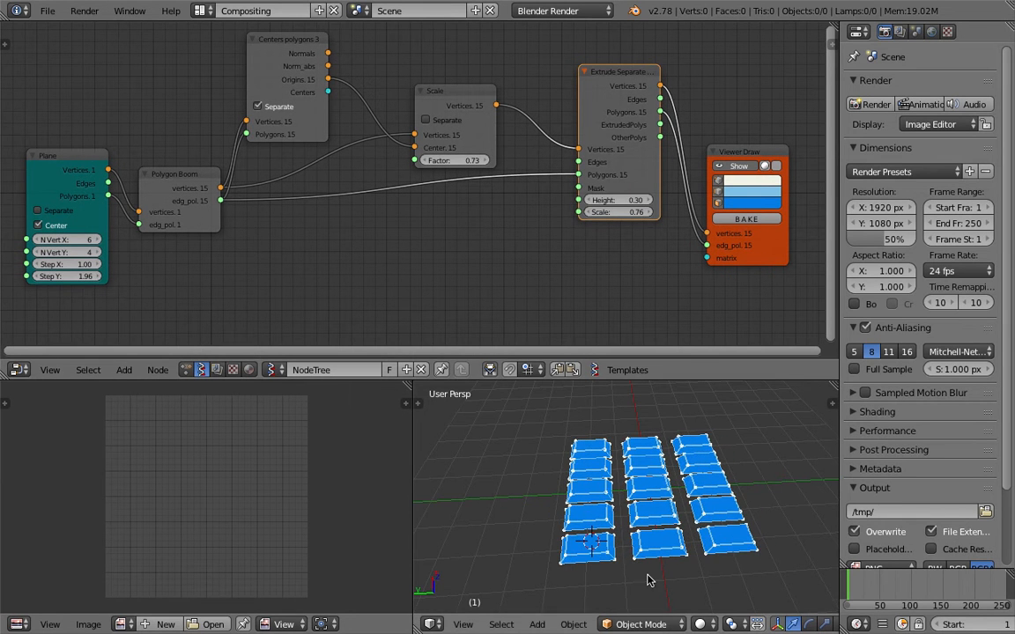
{"action": "middle_click_drag", "start_coordinate": [740, 458], "coordinate": [675, 435]}
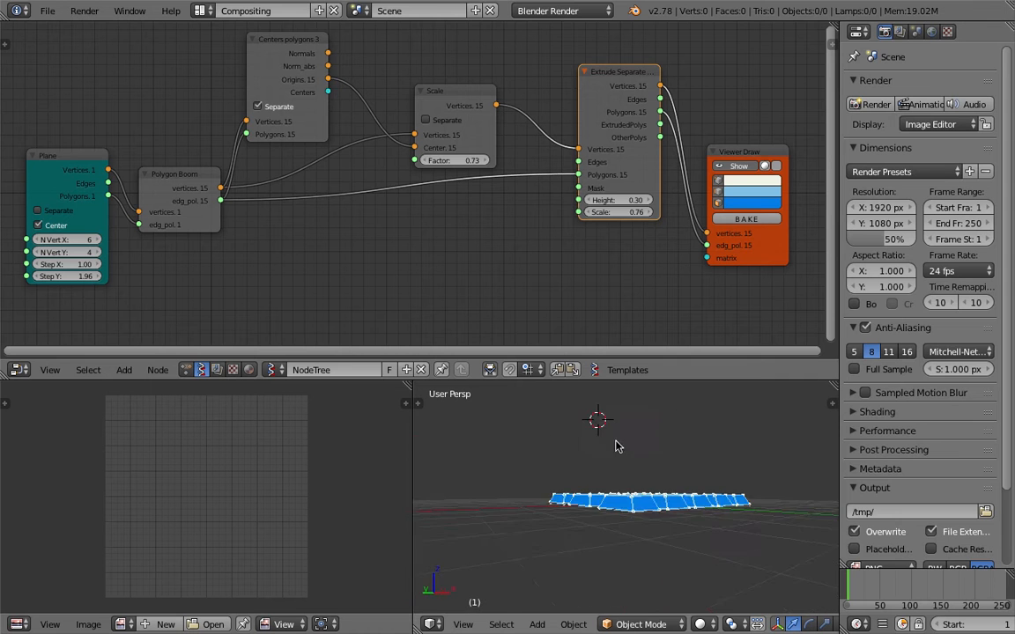
{"action": "middle_click_drag", "start_coordinate": [658, 492], "coordinate": [696, 496]}
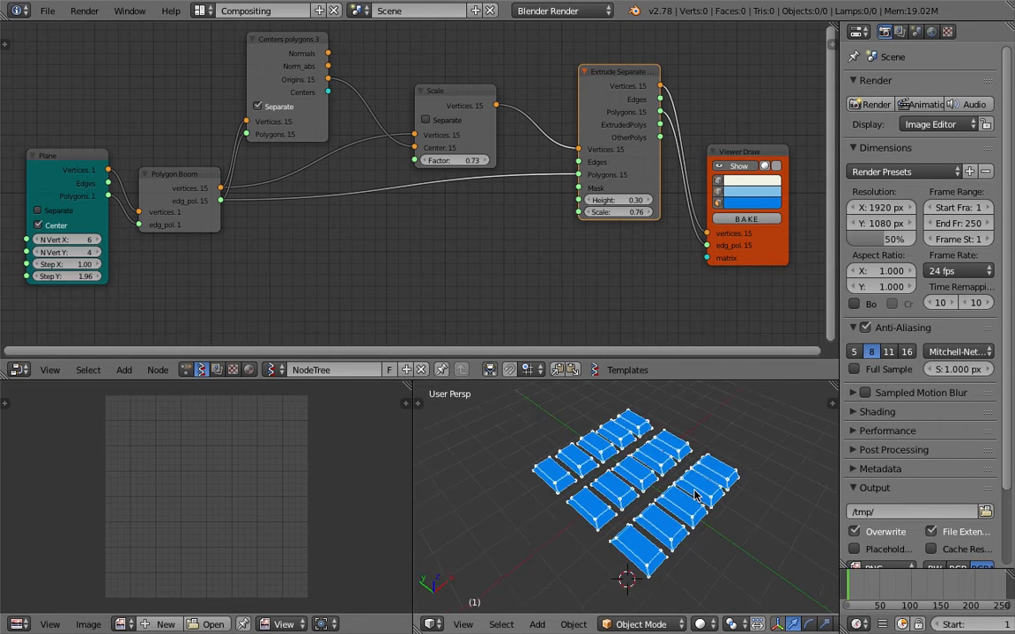
{"action": "mouse_move", "coordinate": [666, 539]}
{"action": "middle_mouse_down"}
{"action": "mouse_move", "coordinate": [631, 529]}
{"action": "mouse_move", "coordinate": [674, 493]}
{"action": "middle_mouse_up"}
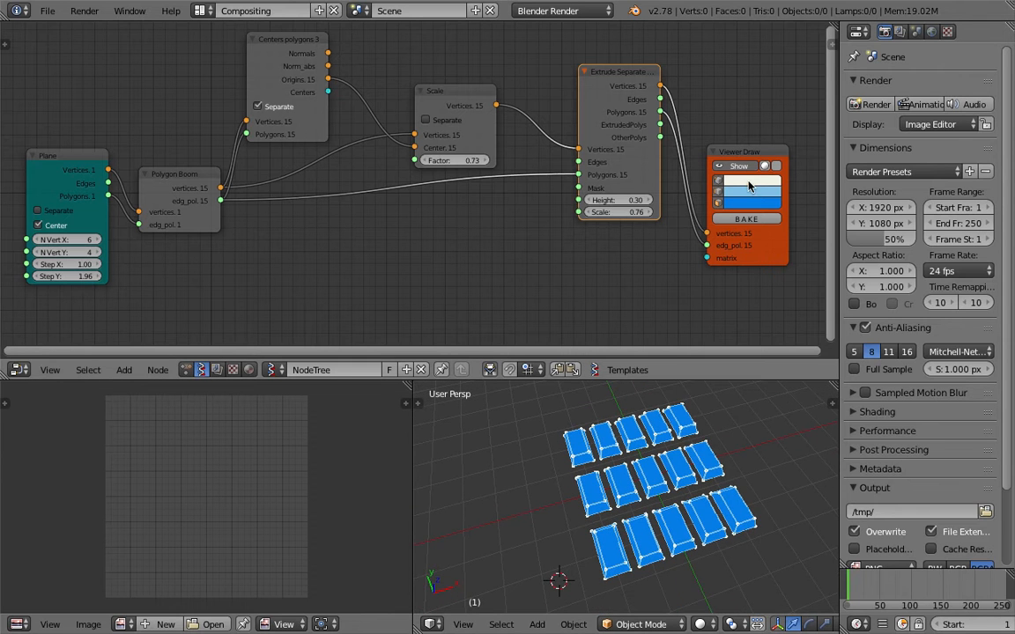
Turn off vertex display and turn on face shading in Viewer Draw, try other Plane Step Y spacings, and save the file.
{"action": "mouse_move", "coordinate": [729, 447]}
{"action": "middle_mouse_down"}
{"action": "mouse_move", "coordinate": [550, 385]}
{"action": "mouse_move", "coordinate": [683, 414]}
{"action": "mouse_move", "coordinate": [603, 460]}
{"action": "middle_mouse_up"}
{"action": "key", "text": "ctrl+s"}
{"action": "left_click", "coordinate": [603, 460]}
{"action": "left_click_drag", "start_coordinate": [77, 276], "coordinate": [158, 277]}
{"action": "middle_click_drag", "start_coordinate": [605, 516], "coordinate": [563, 478]}
{"action": "left_click_drag", "start_coordinate": [80, 276], "coordinate": [7, 277]}
{"action": "key", "text": "ctrl+s"}
{"action": "left_click", "coordinate": [377, 280]}
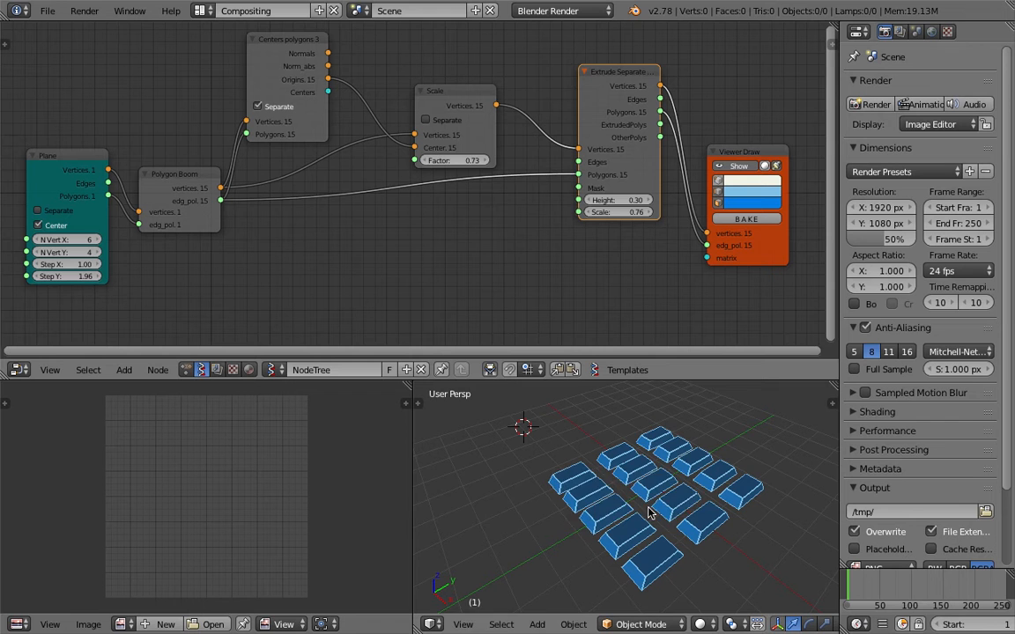
Move the Plane node away from Polygon Boom.
{"action": "left_click_drag", "start_coordinate": [91, 164], "coordinate": [58, 170]}
{"action": "middle_click_drag", "start_coordinate": [71, 172], "coordinate": [136, 164]}
{"action": "left_click_drag", "start_coordinate": [132, 162], "coordinate": [100, 176]}
{"action": "scroll", "coordinate": [299, 170], "scroll_direction": "down", "scroll_amount": 1}
{"action": "middle_click_drag", "start_coordinate": [271, 166], "coordinate": [360, 170]}
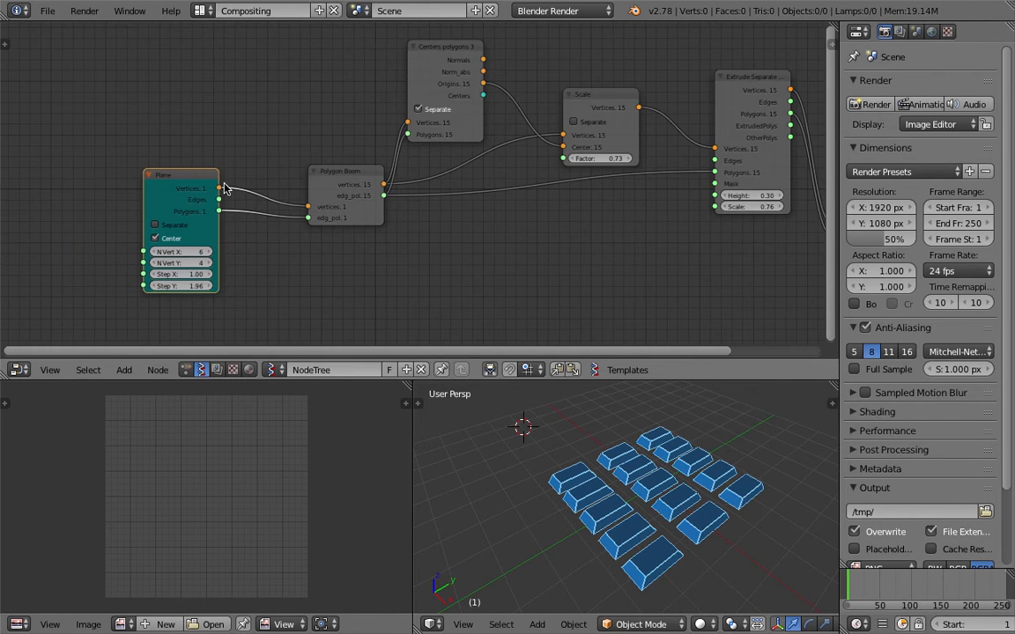
Spread out the Plane, Polygon Boom, Centers Polygons, Scale and Extrude Separate Faces nodes.
{"action": "left_click_drag", "start_coordinate": [165, 173], "coordinate": [137, 175]}
{"action": "left_click_drag", "start_coordinate": [330, 175], "coordinate": [295, 156]}
{"action": "left_click_drag", "start_coordinate": [432, 64], "coordinate": [436, 40]}
{"action": "left_click_drag", "start_coordinate": [608, 97], "coordinate": [605, 86]}
{"action": "left_click_drag", "start_coordinate": [725, 81], "coordinate": [742, 91]}
{"action": "middle_click_drag", "start_coordinate": [671, 480], "coordinate": [638, 459]}
{"action": "middle_click_drag", "start_coordinate": [625, 525], "coordinate": [628, 562]}
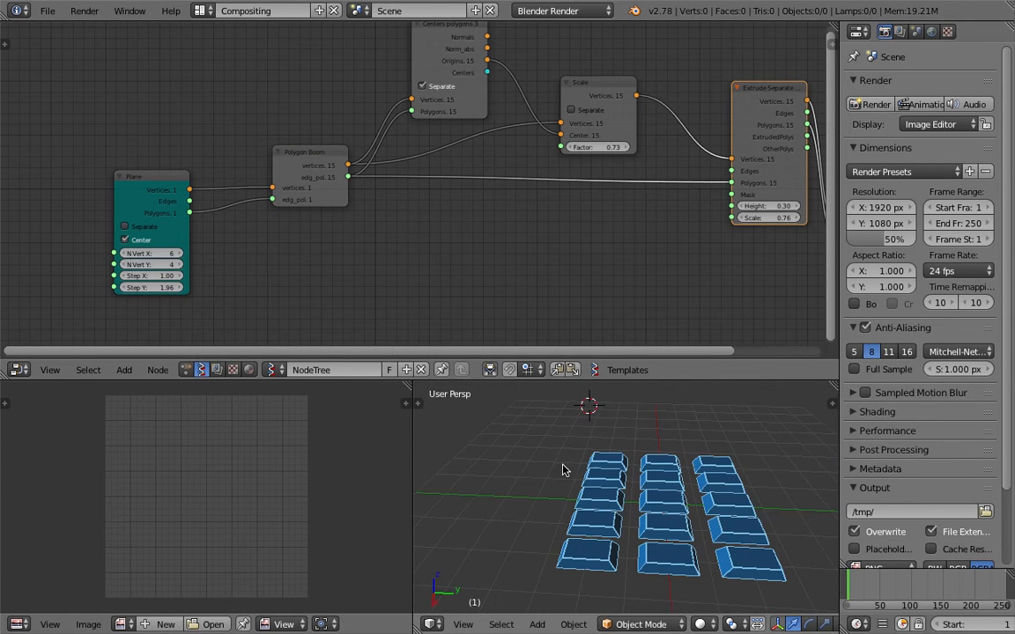
{"action": "middle_click_drag", "start_coordinate": [603, 467], "coordinate": [658, 492]}
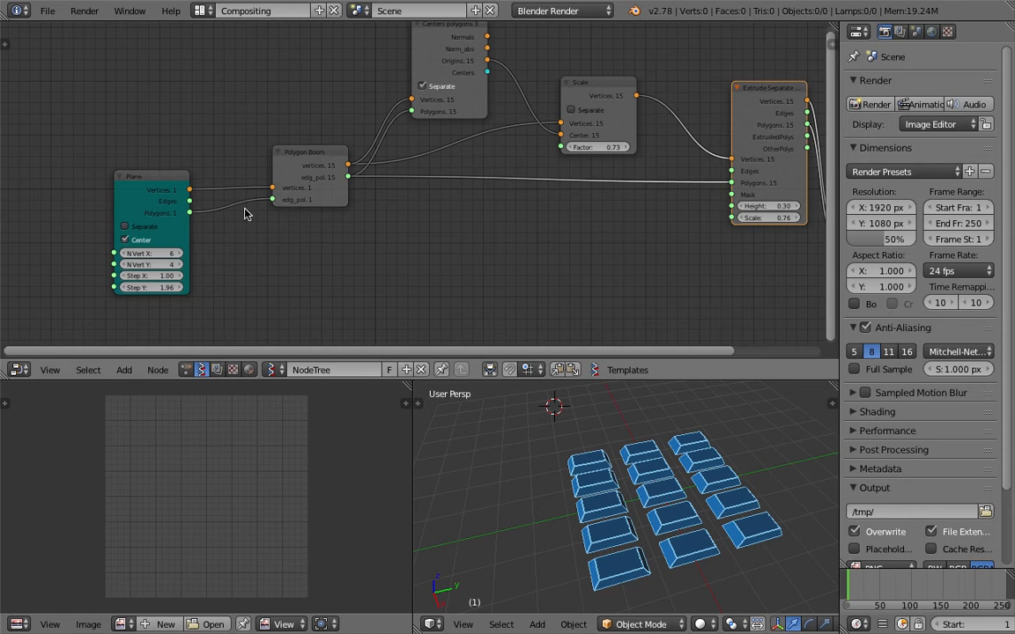
Open a wide gap between the Plane and Polygon Boom nodes, and save the file.
{"action": "middle_click_drag", "start_coordinate": [245, 212], "coordinate": [276, 229]}
{"action": "left_click_drag", "start_coordinate": [167, 193], "coordinate": [57, 217]}
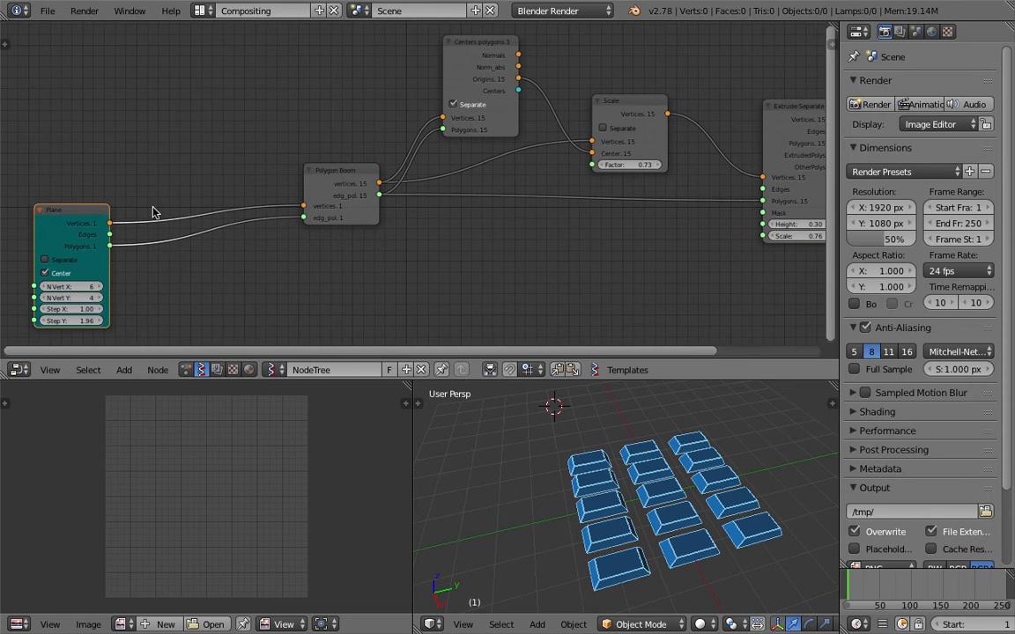
{"action": "middle_click_drag", "start_coordinate": [166, 200], "coordinate": [177, 196]}
{"action": "key", "text": "ctrl+s"}
Insert a Randomize input vertices node on the vertices link between Plane and Polygon Boom.
{"action": "key", "text": "shift+a"}
{"action": "left_click", "coordinate": [227, 148]}
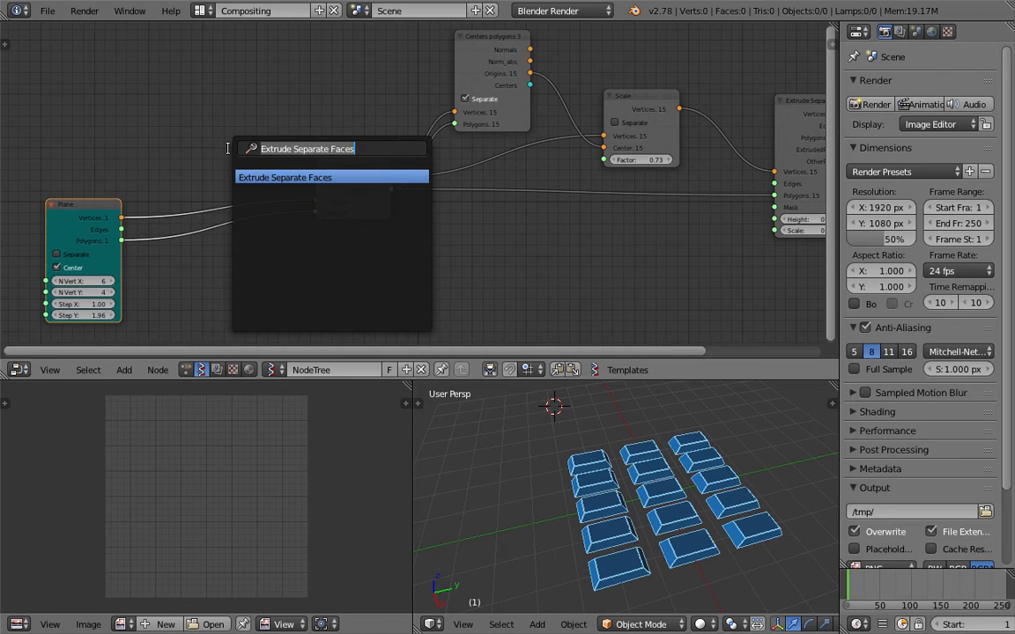
{"action": "type", "text": "rand"}
{"action": "key", "text": "Down"}
{"action": "key", "text": "Return"}
{"action": "left_click", "coordinate": [199, 162]}
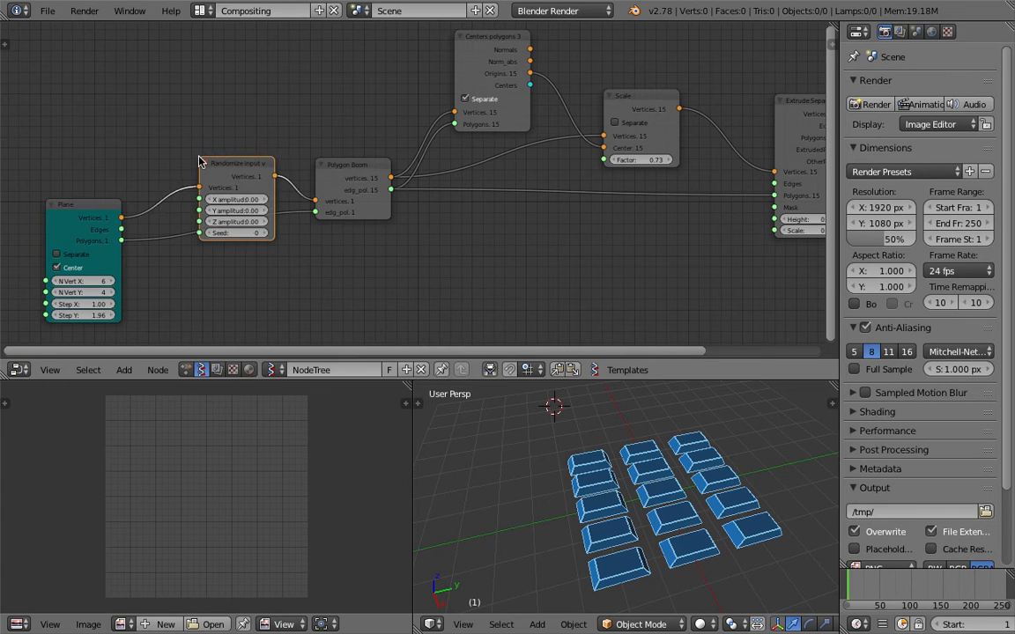
Try X amplitude 0.21, Y amplitude 0.96 and Seeds 15 and 39 on the Randomize node, and delete the node.
{"action": "left_click_drag", "start_coordinate": [217, 166], "coordinate": [263, 165]}
{"action": "middle_click_drag", "start_coordinate": [617, 493], "coordinate": [687, 520]}
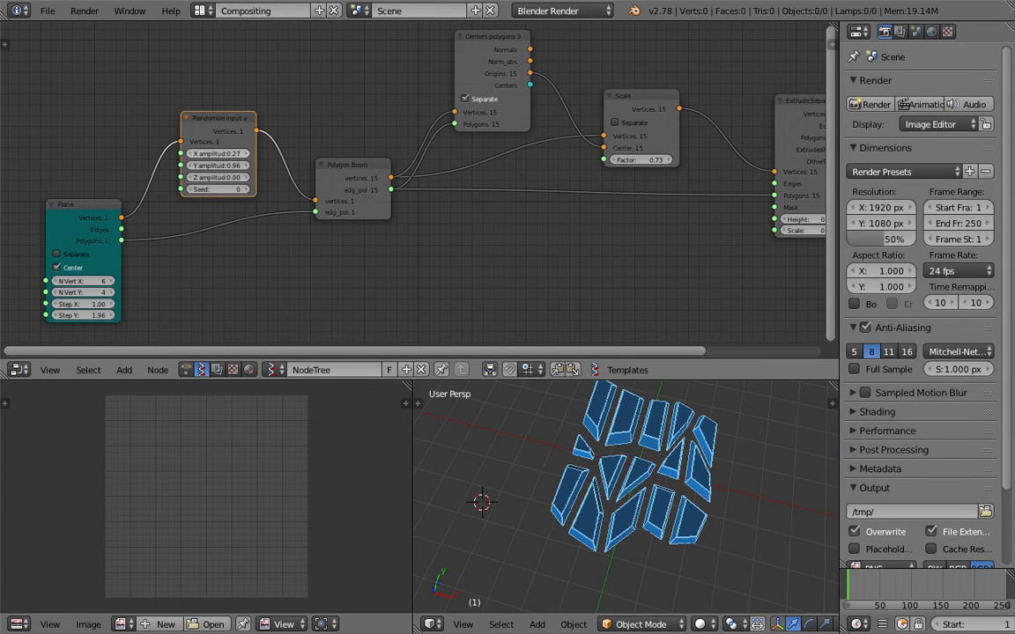
{"action": "left_click_drag", "start_coordinate": [236, 189], "coordinate": [278, 190]}
{"action": "middle_click_drag", "start_coordinate": [691, 506], "coordinate": [594, 512]}
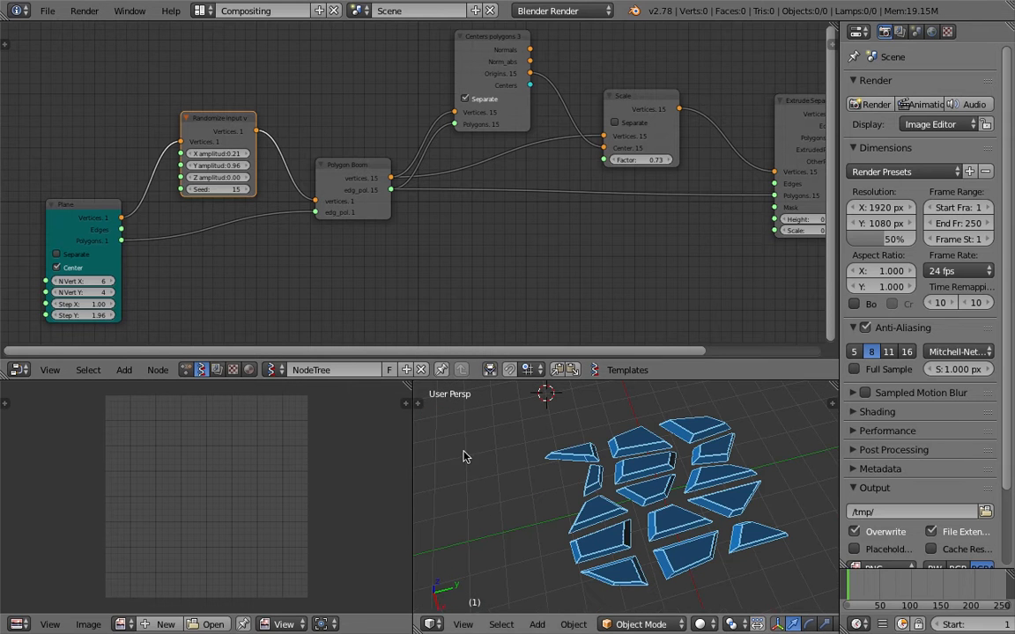
{"action": "left_click_drag", "start_coordinate": [228, 190], "coordinate": [293, 189]}
{"action": "middle_click_drag", "start_coordinate": [725, 513], "coordinate": [689, 515]}
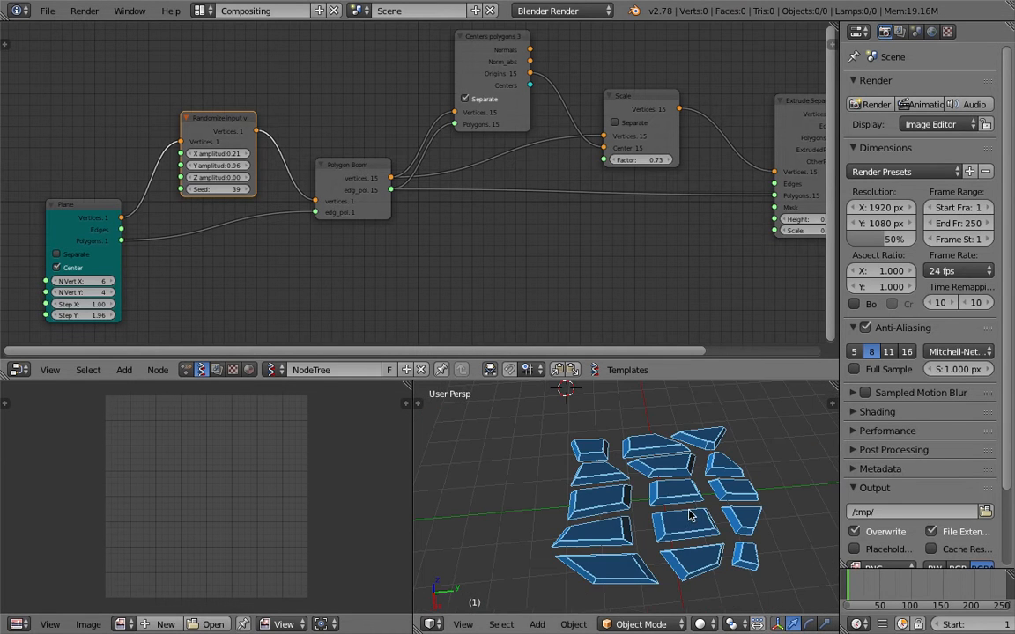
{"action": "key", "text": "x"}
{"action": "key", "text": "ctrl+s"}
{"action": "left_click", "coordinate": [218, 121]}
{"action": "key", "text": "shift+a"}
{"action": "left_click", "coordinate": [217, 121]}
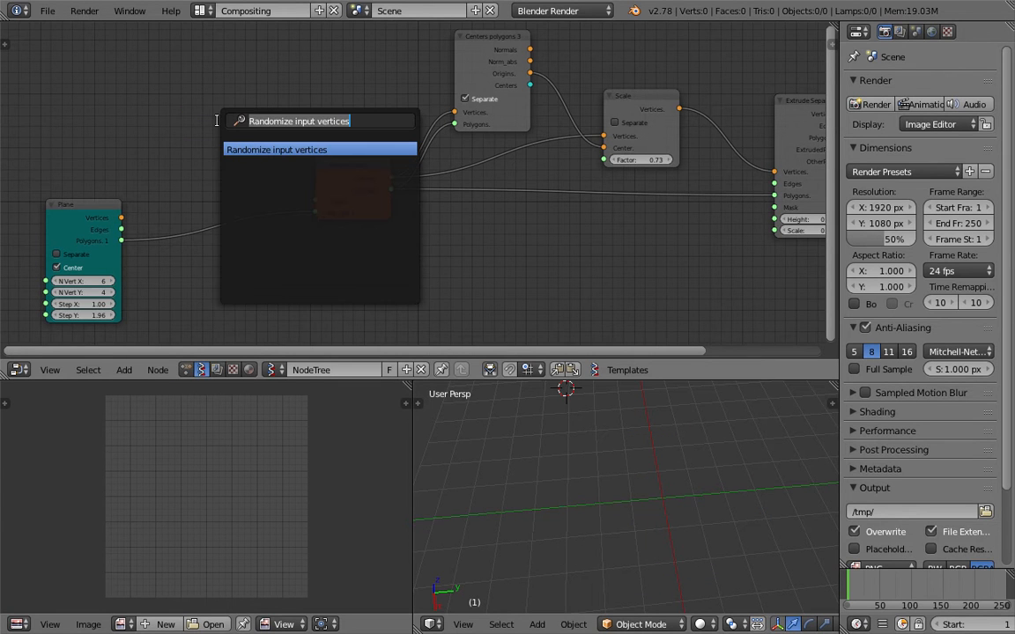
{"action": "type", "text": "vec"}
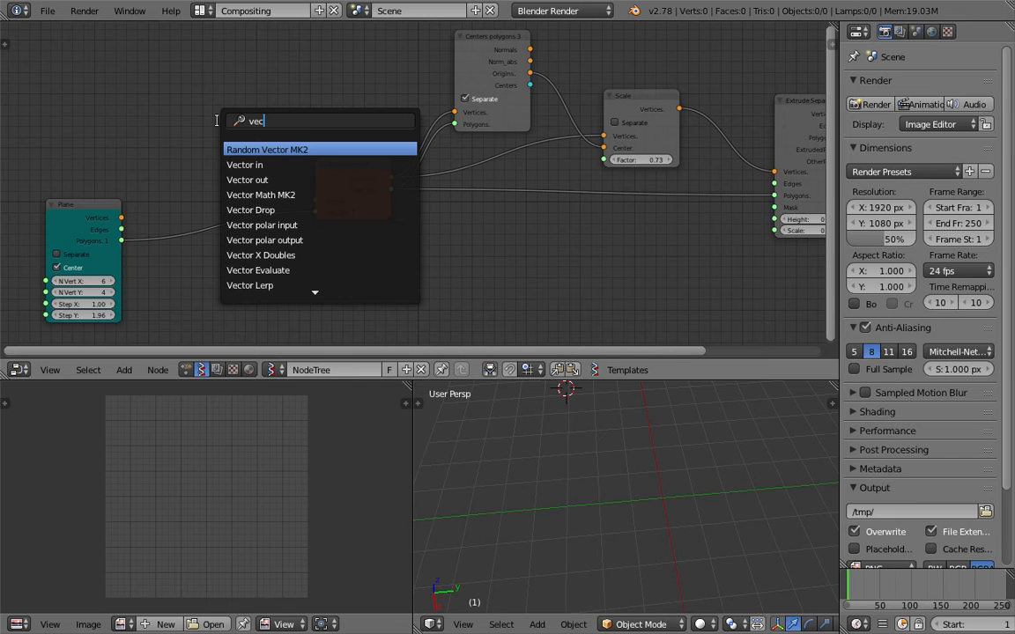
{"action": "type", "text": "tor f"}
{"action": "key", "text": "Return"}
{"action": "left_click", "coordinate": [149, 91]}
{"action": "key", "text": "x"}
Add a Vector Noise MK2 node and connect it between the Plane's Vertices output and Polygon Boom's vertices input.
{"action": "key", "text": "shift+a"}
{"action": "left_click", "coordinate": [169, 107]}
{"action": "type", "text": "vector no"}
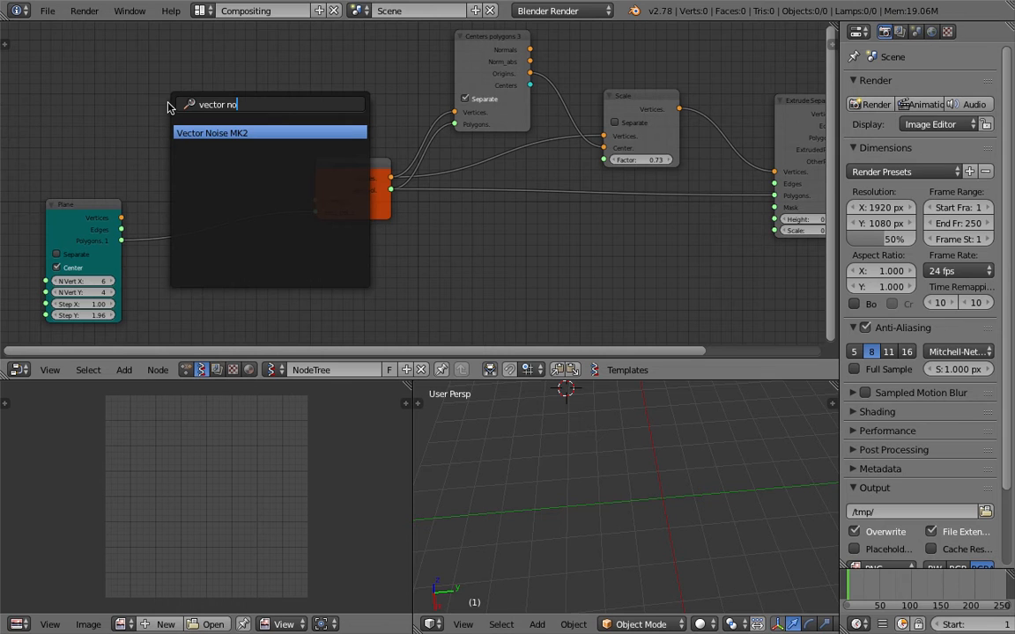
{"action": "key", "text": "Return"}
{"action": "left_click_drag", "start_coordinate": [125, 221], "coordinate": [167, 162]}
{"action": "left_click_drag", "start_coordinate": [243, 123], "coordinate": [269, 148]}
{"action": "left_click_drag", "start_coordinate": [318, 204], "coordinate": [317, 202]}
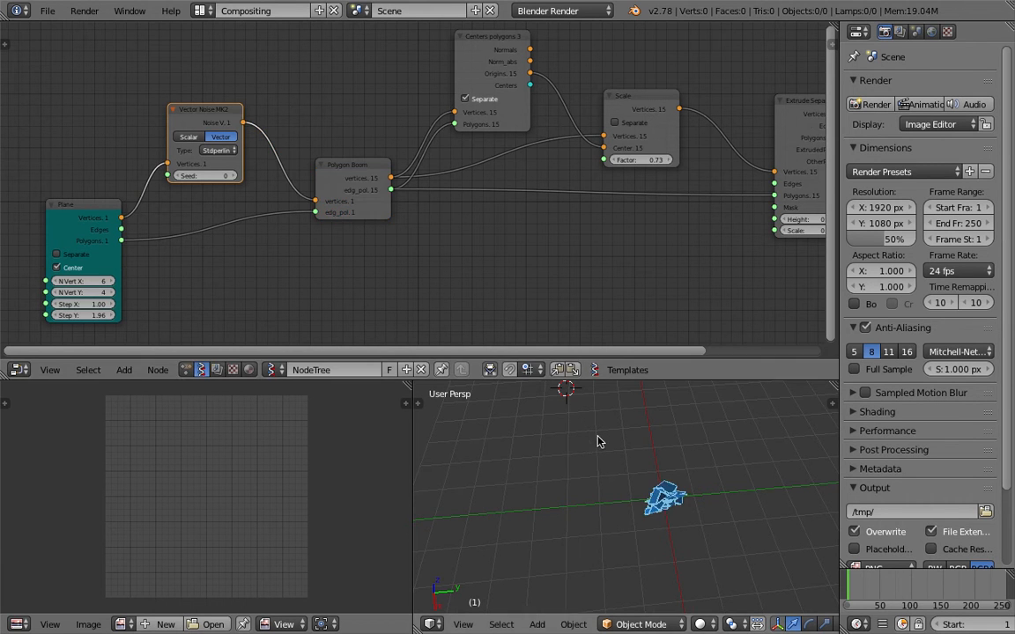
Save the file, set the Vector Noise Seed to 25, and inspect the distorted blocks.
{"action": "middle_click_drag", "start_coordinate": [595, 461], "coordinate": [595, 465]}
{"action": "key", "text": "ctrl+s"}
{"action": "left_click", "coordinate": [593, 463]}
{"action": "left_click_drag", "start_coordinate": [202, 177], "coordinate": [234, 176]}
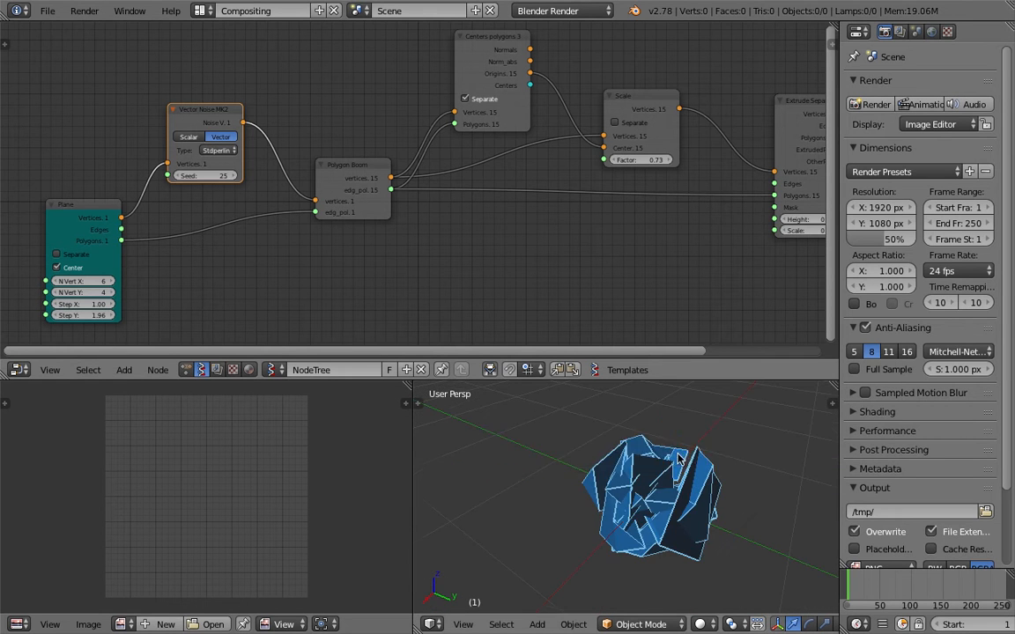
{"action": "middle_click_drag", "start_coordinate": [489, 400], "coordinate": [742, 492]}
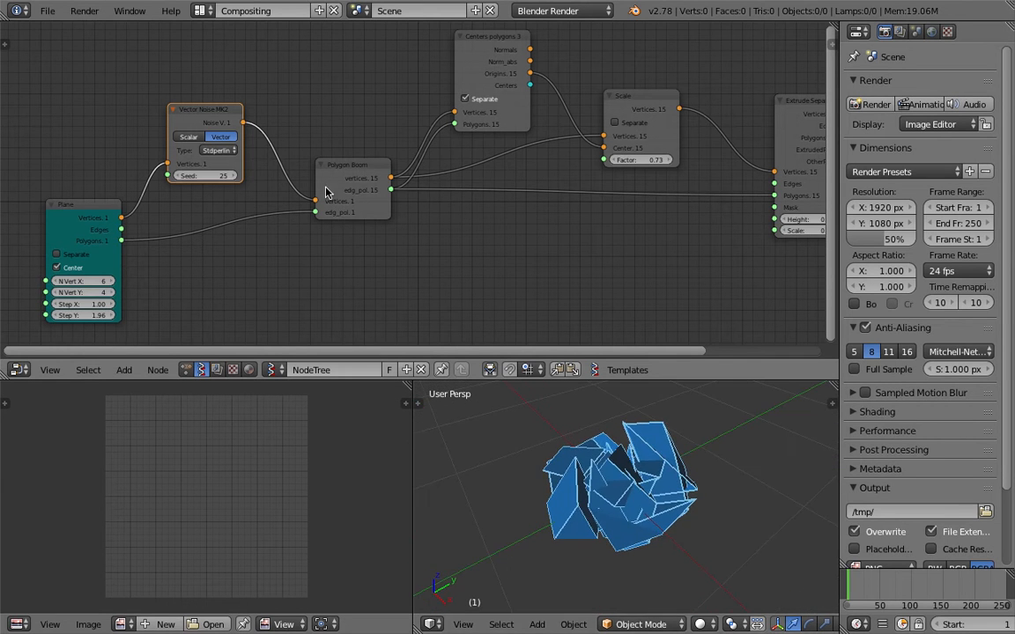
Spread the Vector Noise, Polygon Boom and Plane nodes apart to leave space after Vector Noise.
{"action": "left_click_drag", "start_coordinate": [192, 112], "coordinate": [185, 76]}
{"action": "left_click_drag", "start_coordinate": [361, 163], "coordinate": [388, 181]}
{"action": "left_click_drag", "start_coordinate": [83, 218], "coordinate": [30, 242]}
{"action": "middle_click_drag", "start_coordinate": [245, 196], "coordinate": [251, 200]}
{"action": "left_click", "coordinate": [183, 97]}
{"action": "left_click_drag", "start_coordinate": [194, 86], "coordinate": [160, 96]}
{"action": "middle_click_drag", "start_coordinate": [209, 154], "coordinate": [299, 150]}
{"action": "key", "text": "shift+a"}
{"action": "left_click", "coordinate": [325, 84]}
{"action": "type", "text": "vector no"}
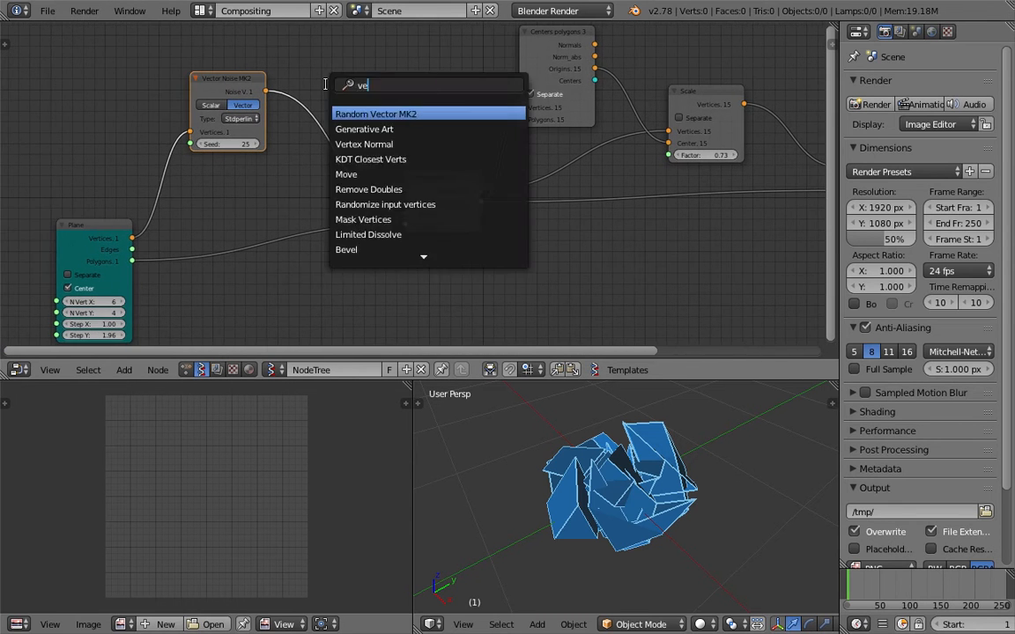
{"action": "key", "text": "Return"}
{"action": "left_click", "coordinate": [354, 72]}
{"action": "key", "text": "x"}
Insert a Vector Math node set to Add between Vector Noise and Polygon Boom, with the Plane's Vertices connected to input B.
{"action": "key", "text": "shift+a"}
{"action": "left_click", "coordinate": [388, 91]}
{"action": "type", "text": "vector m"}
{"action": "key", "text": "Down"}
{"action": "key", "text": "Return"}
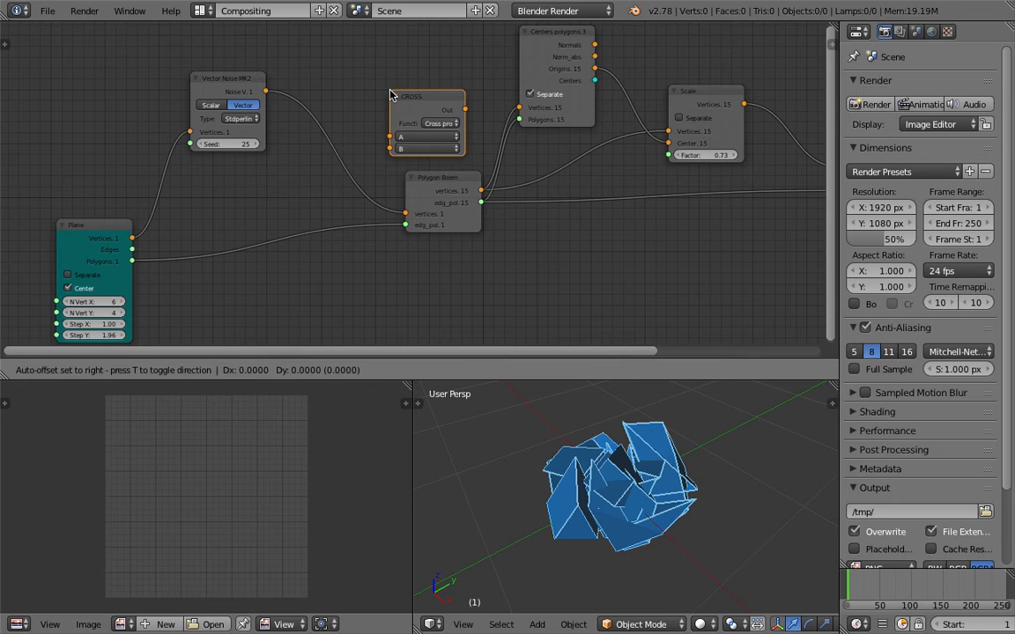
{"action": "left_click", "coordinate": [287, 132]}
{"action": "left_click_drag", "start_coordinate": [134, 237], "coordinate": [310, 171]}
{"action": "left_click", "coordinate": [361, 145]}
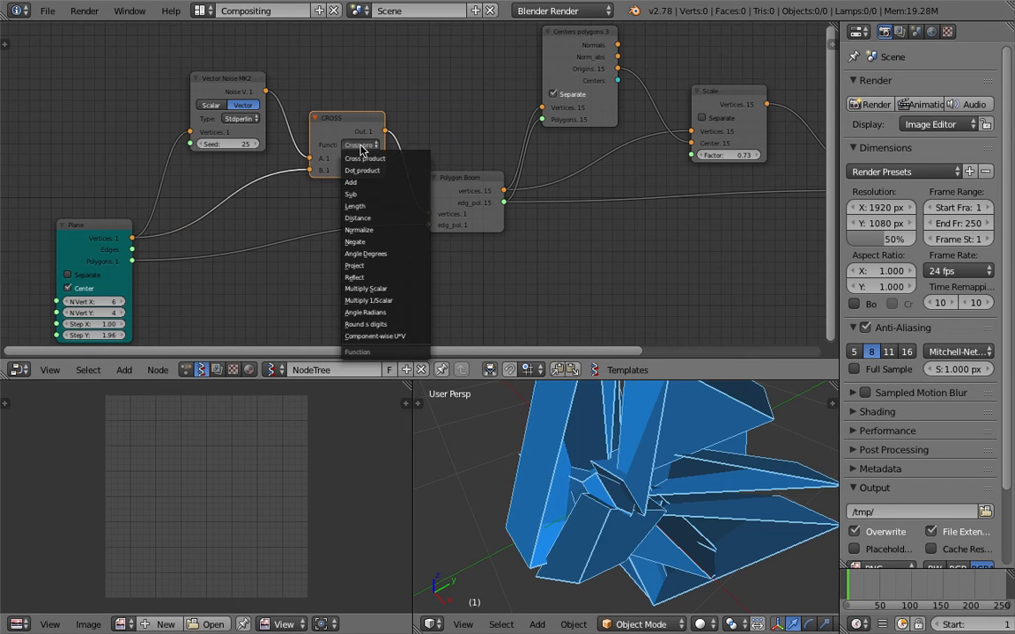
{"action": "left_click", "coordinate": [369, 184]}
{"action": "scroll", "coordinate": [751, 525], "scroll_direction": "down", "scroll_amount": 5}
{"action": "middle_click_drag", "start_coordinate": [663, 522], "coordinate": [715, 534]}
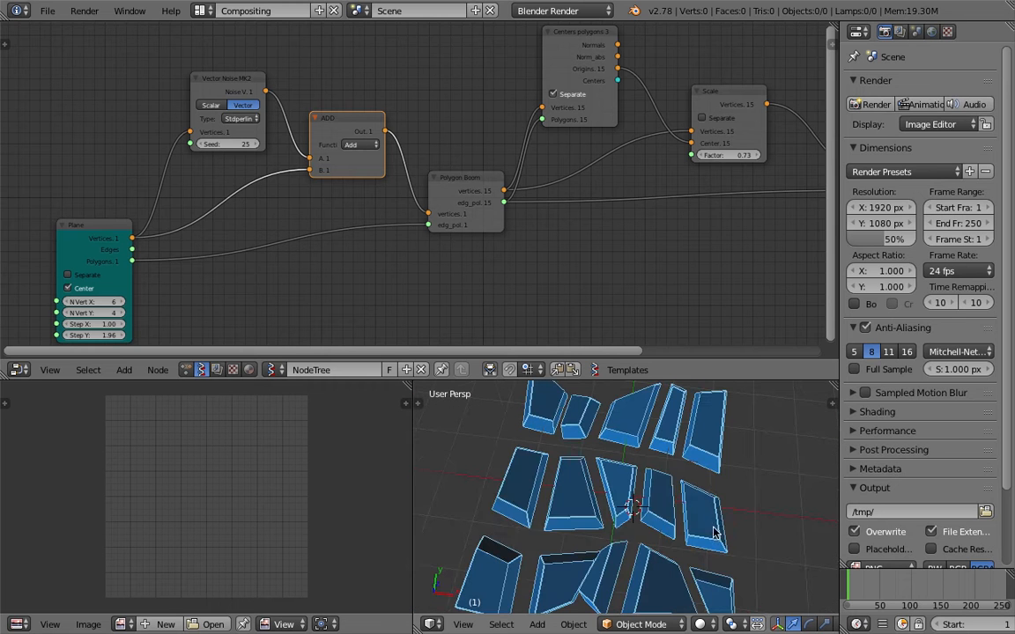
Set the Vector Noise Seed to 76, shift the node away from the Add node, and save the file.
{"action": "left_click_drag", "start_coordinate": [240, 145], "coordinate": [263, 144]}
{"action": "middle_click_drag", "start_coordinate": [654, 532], "coordinate": [612, 484]}
{"action": "scroll", "coordinate": [617, 484], "scroll_direction": "down", "scroll_amount": 3}
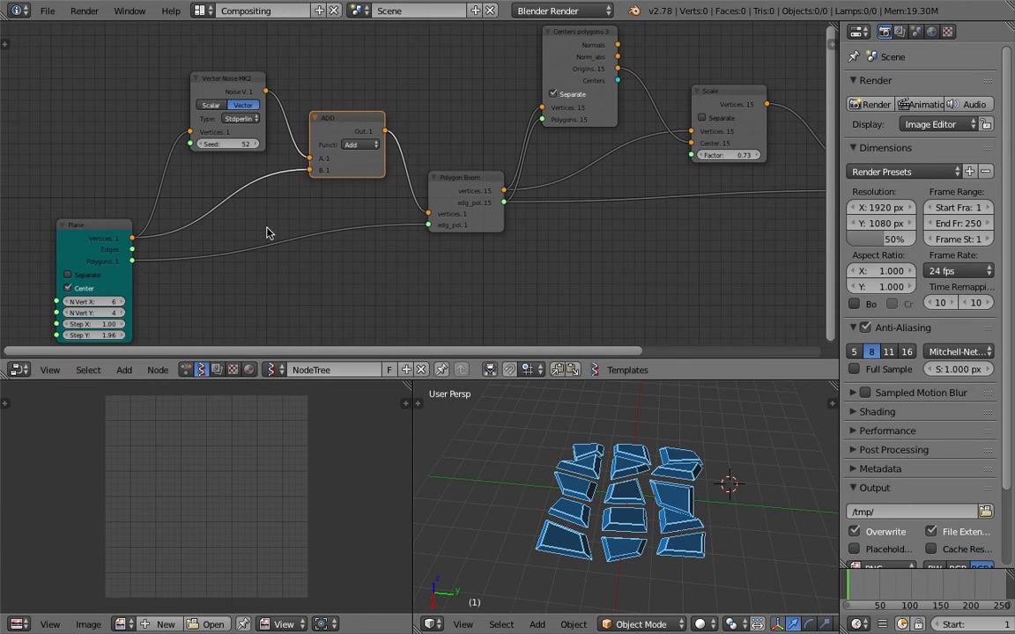
{"action": "left_click_drag", "start_coordinate": [244, 144], "coordinate": [247, 144]}
{"action": "left_click_drag", "start_coordinate": [240, 82], "coordinate": [220, 87]}
{"action": "key", "text": "ctrl+s"}
{"action": "middle_click_drag", "start_coordinate": [619, 480], "coordinate": [613, 444]}
{"action": "scroll", "coordinate": [616, 458], "scroll_direction": "up", "scroll_amount": 4}
{"action": "middle_click_drag", "start_coordinate": [636, 511], "coordinate": [627, 560]}
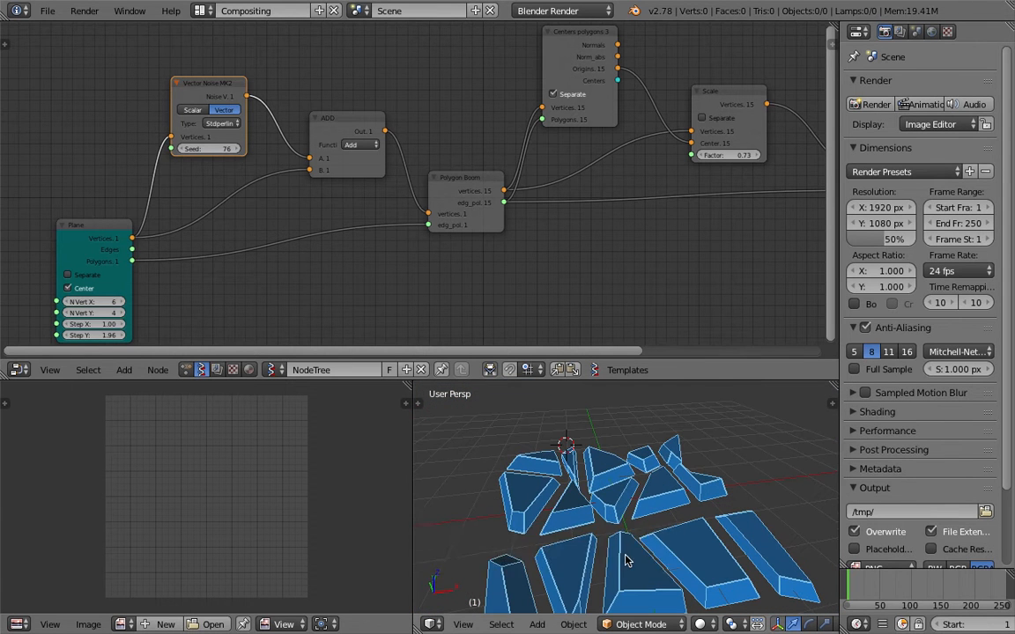
Move the Plane node farther from the Add node and inspect the noisy blocks from low angles.
{"action": "middle_click_drag", "start_coordinate": [694, 187], "coordinate": [575, 229]}
{"action": "middle_click_drag", "start_coordinate": [667, 520], "coordinate": [628, 511]}
{"action": "middle_click_drag", "start_coordinate": [394, 229], "coordinate": [513, 194]}
{"action": "left_click_drag", "start_coordinate": [95, 235], "coordinate": [59, 230]}
{"action": "middle_click_drag", "start_coordinate": [376, 180], "coordinate": [155, 191]}
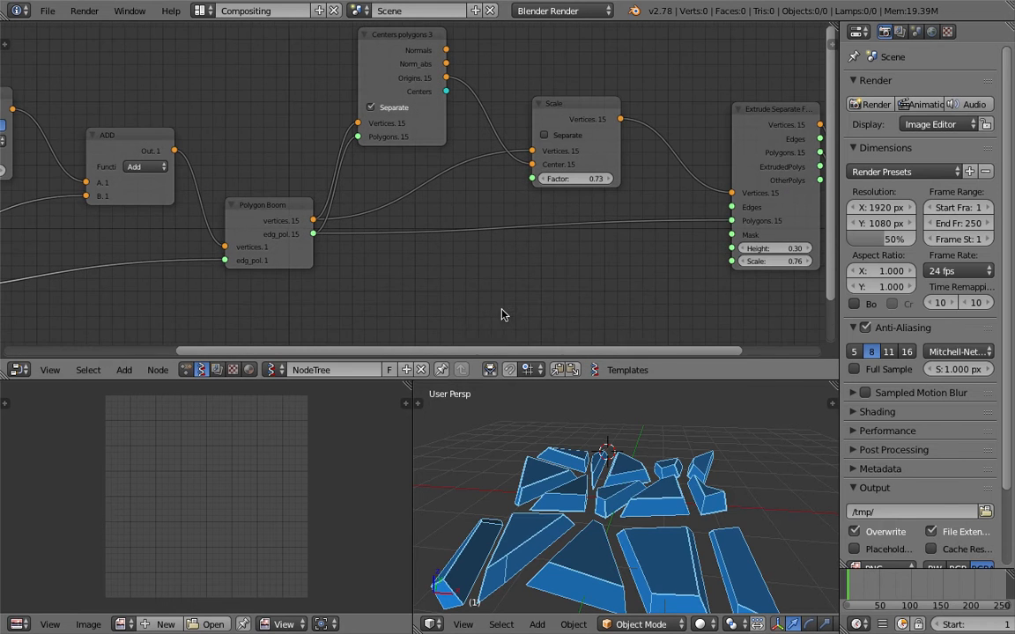
{"action": "middle_click_drag", "start_coordinate": [607, 444], "coordinate": [649, 494]}
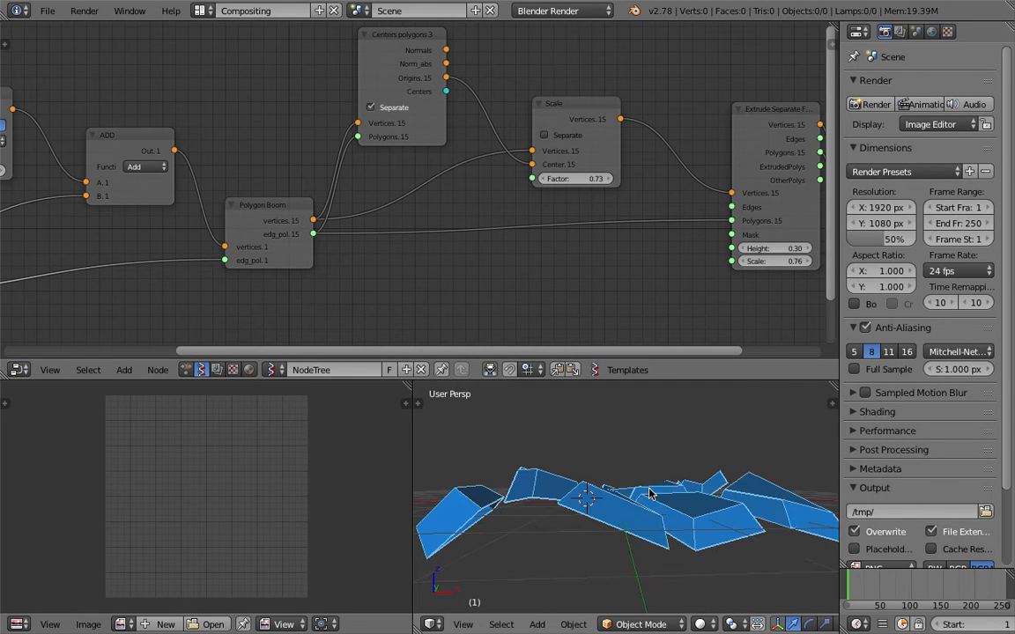
{"action": "middle_click_drag", "start_coordinate": [615, 529], "coordinate": [710, 426]}
Set the Scale node's Factor to 0.58 and save the file.
{"action": "middle_click_drag", "start_coordinate": [589, 226], "coordinate": [586, 204]}
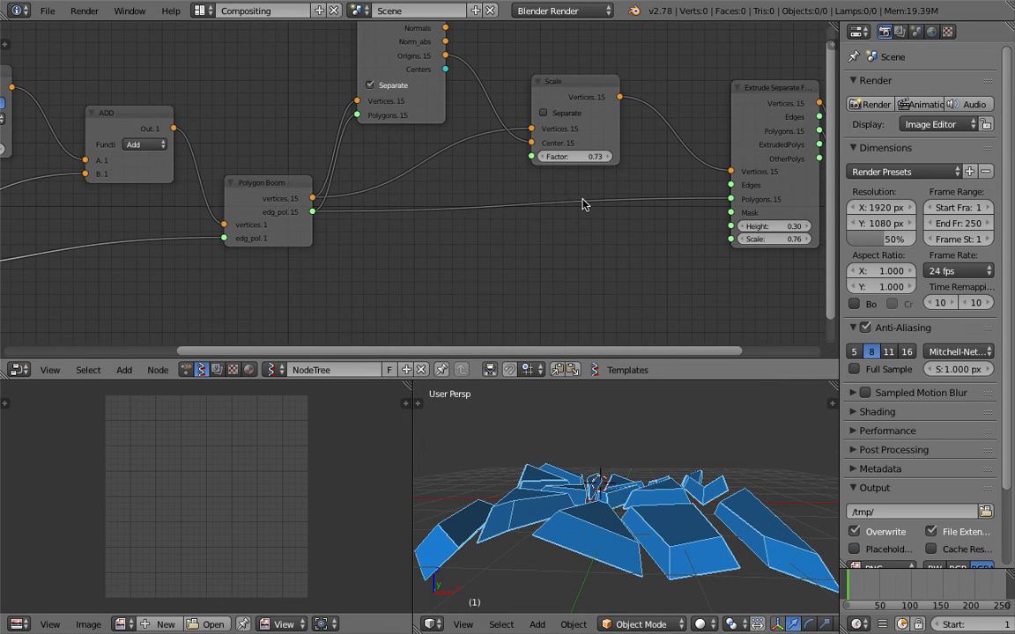
{"action": "mouse_move", "coordinate": [581, 159]}
{"action": "left_mouse_down"}
{"action": "mouse_move", "coordinate": [565, 159]}
{"action": "mouse_move", "coordinate": [582, 161]}
{"action": "left_mouse_up"}
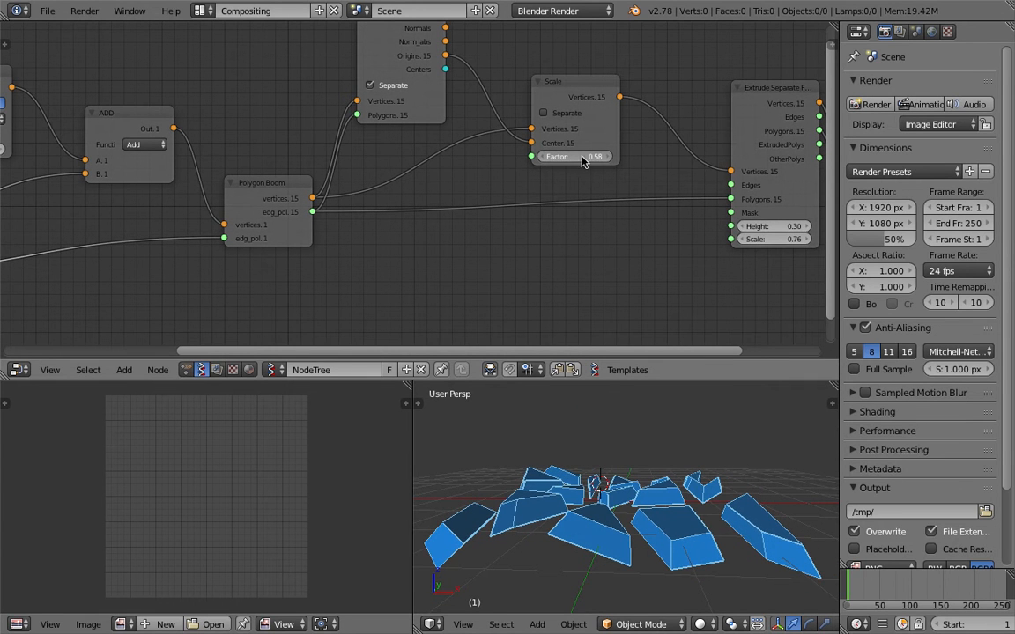
{"action": "scroll", "coordinate": [568, 194], "scroll_direction": "down", "scroll_amount": 4}
{"action": "key", "text": "ctrl+s"}
{"action": "left_click", "coordinate": [562, 209]}
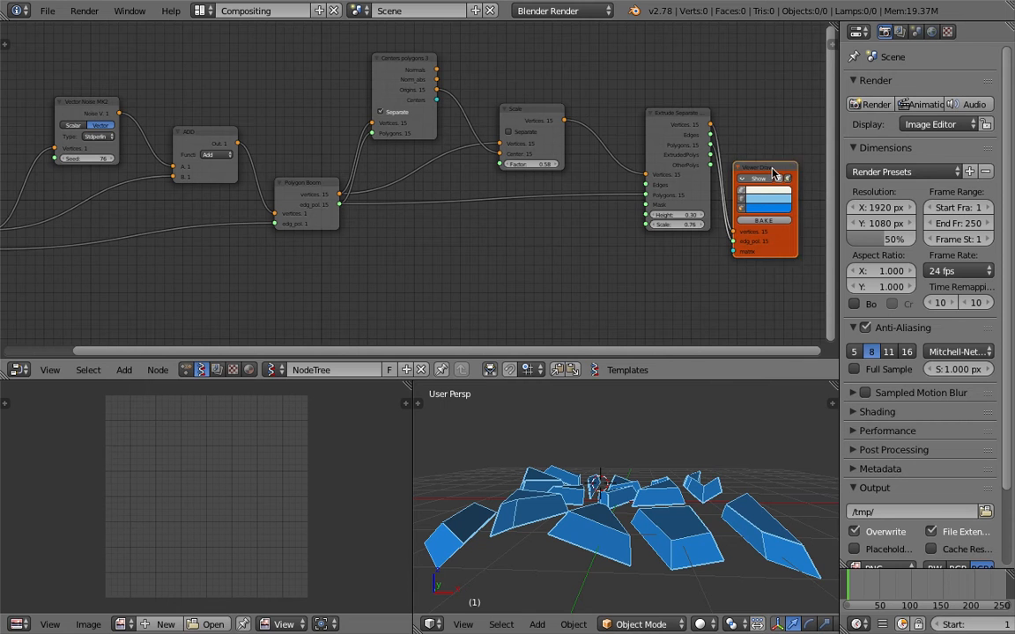
Duplicate the Viewer Draw node beside the Plane node and connect the Plane's Vertices and Polygons to the copy.
{"action": "left_click_drag", "start_coordinate": [752, 168], "coordinate": [773, 168]}
{"action": "key", "text": "shift+d"}
{"action": "left_click", "coordinate": [175, 245]}
{"action": "middle_click_drag", "start_coordinate": [175, 246], "coordinate": [410, 201]}
{"action": "scroll", "coordinate": [411, 199], "scroll_direction": "up", "scroll_amount": 2}
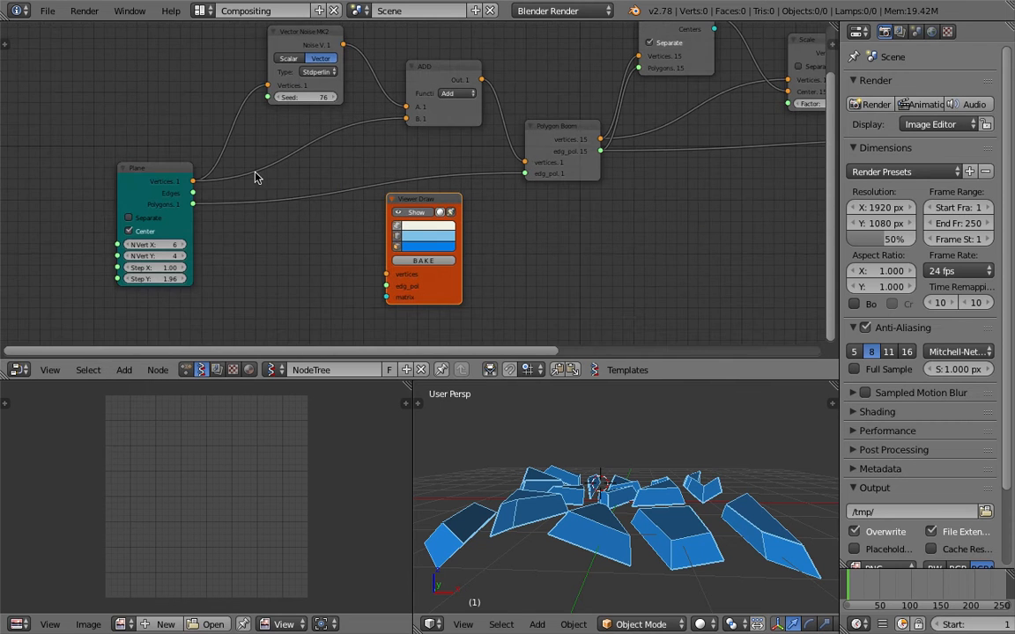
{"action": "left_click_drag", "start_coordinate": [192, 183], "coordinate": [386, 274]}
{"action": "left_click_drag", "start_coordinate": [193, 204], "coordinate": [327, 256]}
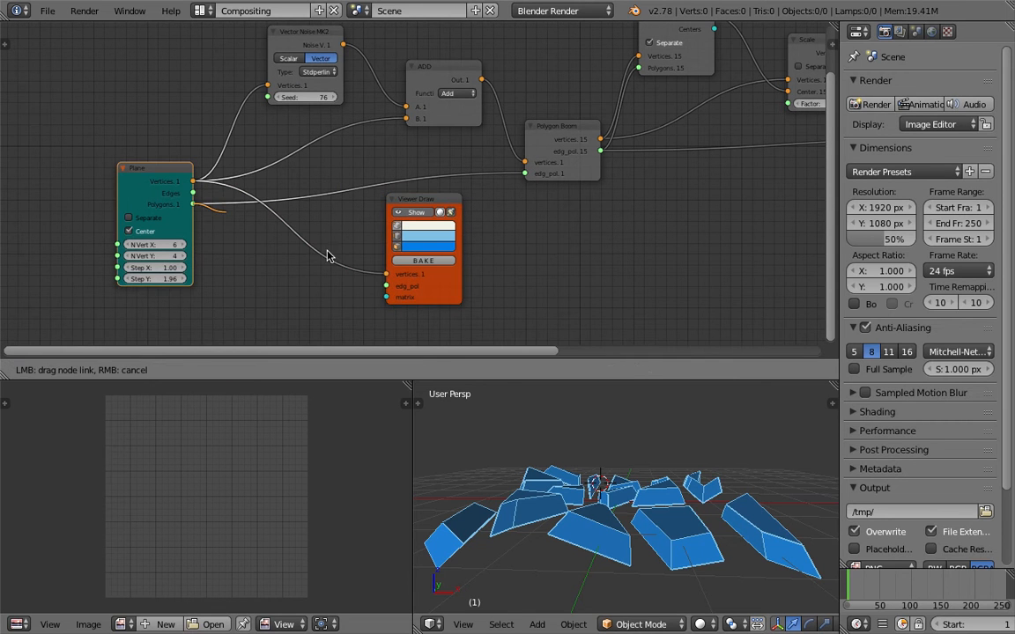
{"action": "left_click_drag", "start_coordinate": [384, 286], "coordinate": [385, 286]}
{"action": "mouse_move", "coordinate": [563, 516]}
{"action": "middle_mouse_down"}
{"action": "mouse_move", "coordinate": [661, 480]}
{"action": "mouse_move", "coordinate": [629, 502]}
{"action": "mouse_move", "coordinate": [566, 451]}
{"action": "middle_mouse_up"}
Move the copied Viewer Draw node below Polygon Boom and feed its vertices from the Add node's output.
{"action": "left_click_drag", "start_coordinate": [418, 200], "coordinate": [551, 221]}
{"action": "mouse_move", "coordinate": [476, 79]}
{"action": "left_mouse_down"}
{"action": "mouse_move", "coordinate": [437, 78]}
{"action": "mouse_move", "coordinate": [542, 266]}
{"action": "mouse_move", "coordinate": [520, 294]}
{"action": "left_mouse_up"}
{"action": "mouse_move", "coordinate": [617, 493]}
{"action": "middle_mouse_down"}
{"action": "mouse_move", "coordinate": [678, 480]}
{"action": "mouse_move", "coordinate": [636, 464]}
{"action": "mouse_move", "coordinate": [611, 546]}
{"action": "middle_mouse_up"}
Try a Scale node Factor of 0.76, and reset the Factor to 1.00.
{"action": "middle_click_drag", "start_coordinate": [731, 224], "coordinate": [530, 239]}
{"action": "middle_click_drag", "start_coordinate": [709, 518], "coordinate": [647, 506]}
{"action": "scroll", "coordinate": [671, 522], "scroll_direction": "down", "scroll_amount": 3}
{"action": "middle_click_drag", "start_coordinate": [652, 139], "coordinate": [637, 142]}
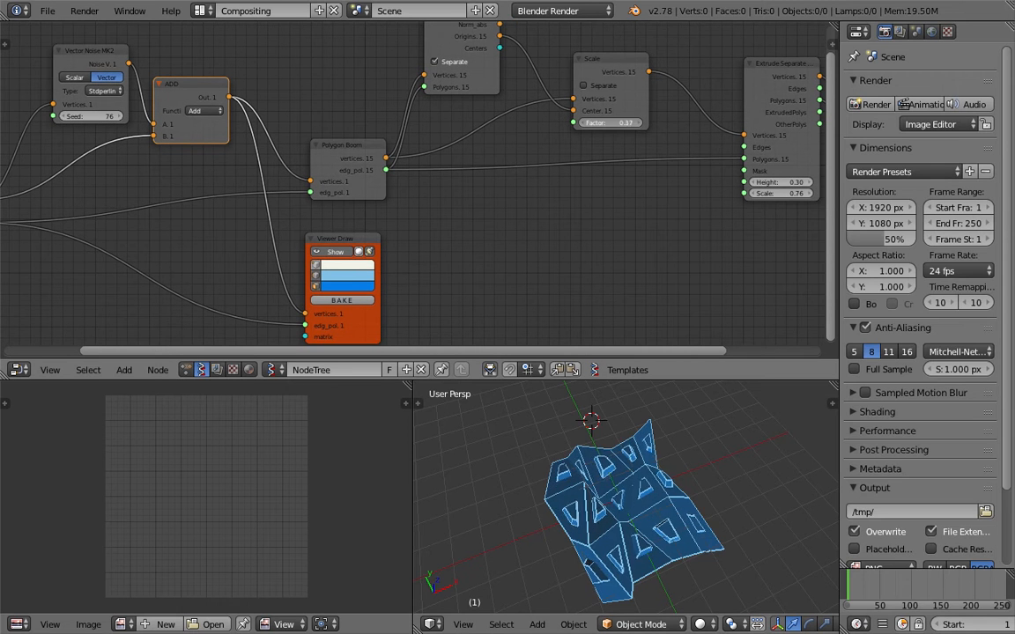
{"action": "left_click_drag", "start_coordinate": [611, 122], "coordinate": [600, 122]}
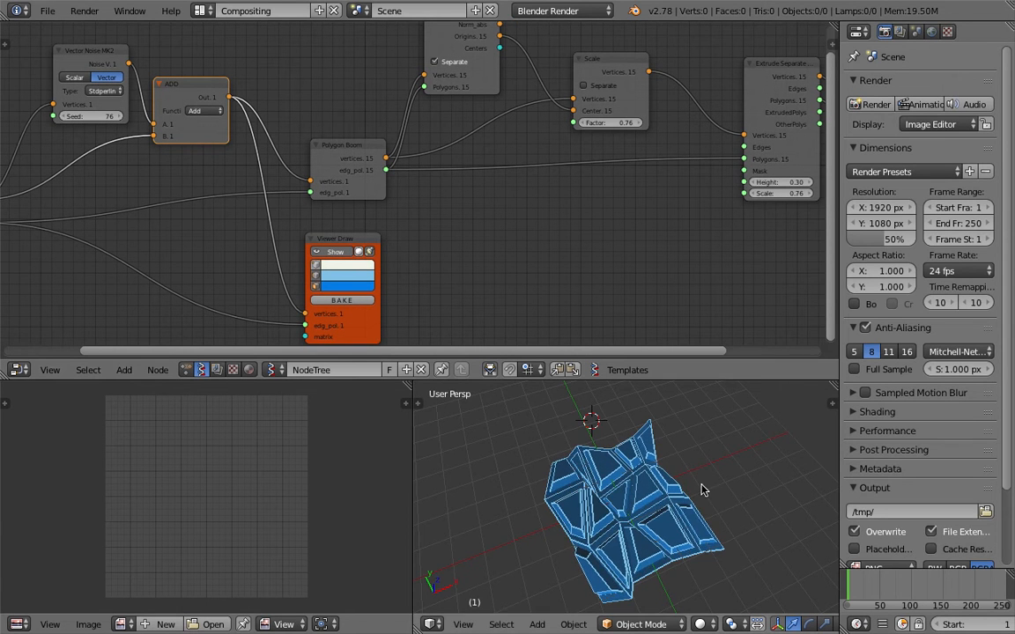
{"action": "middle_click_drag", "start_coordinate": [701, 489], "coordinate": [617, 496]}
{"action": "key", "text": "BackSpace"}
Inspect the blocks on the noisy surface from several angles and save the file.
{"action": "scroll", "coordinate": [618, 496], "scroll_direction": "up", "scroll_amount": 3}
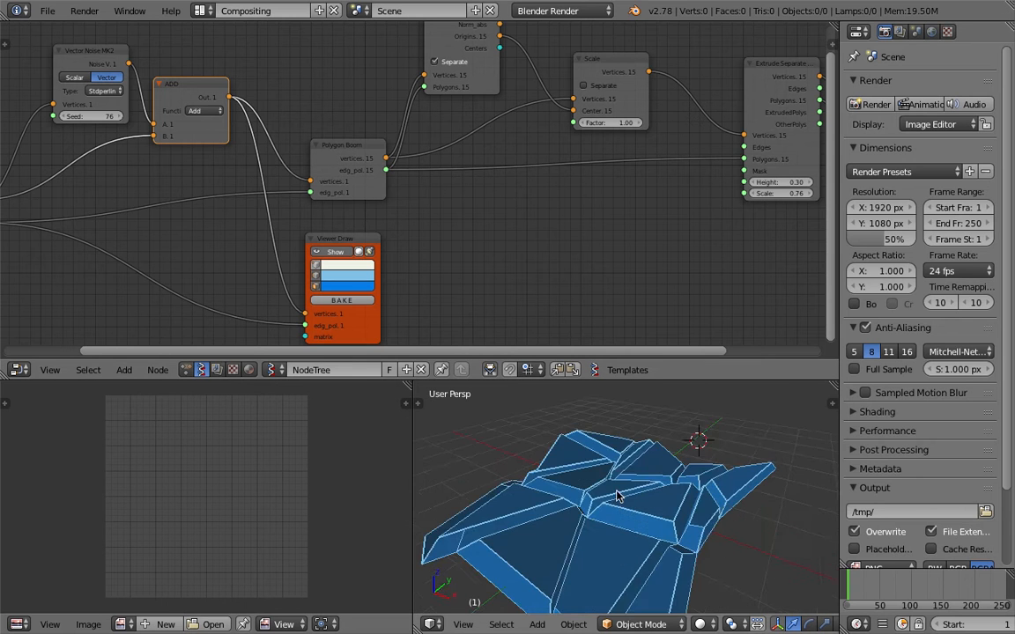
{"action": "middle_click_drag", "start_coordinate": [630, 536], "coordinate": [592, 544]}
{"action": "middle_click_drag", "start_coordinate": [632, 414], "coordinate": [596, 481]}
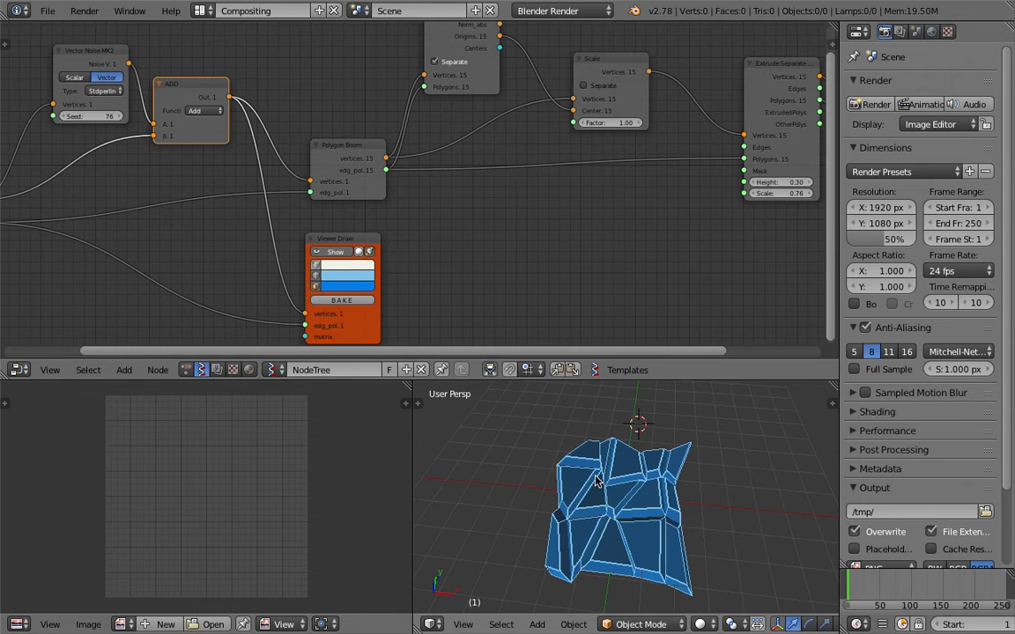
{"action": "middle_click_drag", "start_coordinate": [755, 464], "coordinate": [773, 461]}
{"action": "key", "text": "ctrl+s"}
{"action": "left_click", "coordinate": [773, 460]}
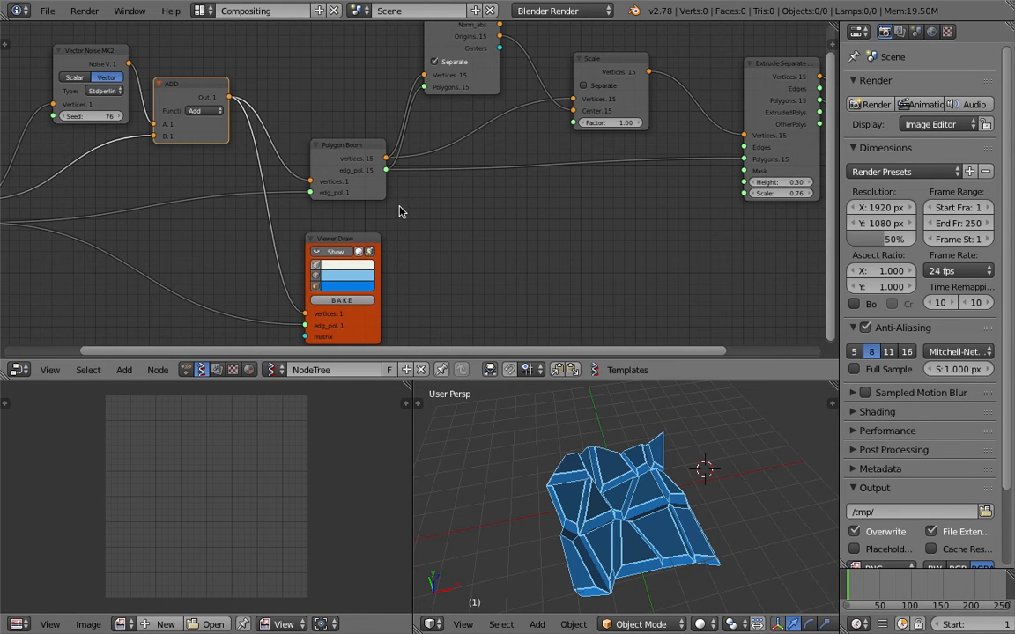
Turn off the viewport display of both Viewer Draw nodes.
{"action": "scroll", "coordinate": [399, 212], "scroll_direction": "down", "scroll_amount": 5}
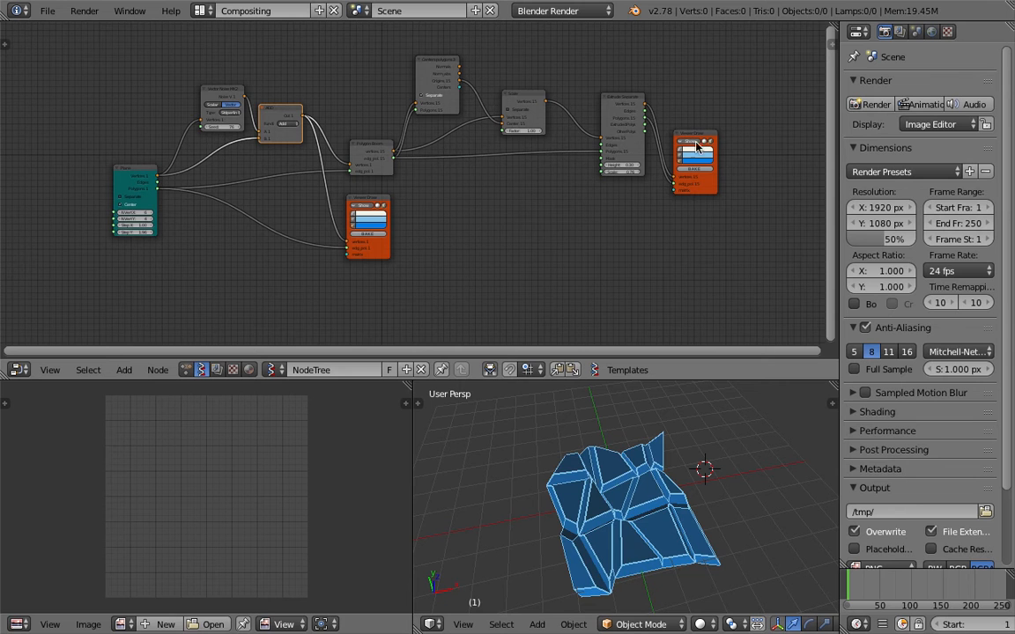
{"action": "left_click", "coordinate": [695, 142]}
{"action": "middle_click_drag", "start_coordinate": [625, 259], "coordinate": [625, 195]}
{"action": "left_click", "coordinate": [362, 140]}
{"action": "middle_click_drag", "start_coordinate": [408, 168], "coordinate": [400, 129]}
Add a new Plane node in the empty area below the existing node tree.
{"action": "key", "text": "shift+a"}
{"action": "left_click", "coordinate": [310, 211]}
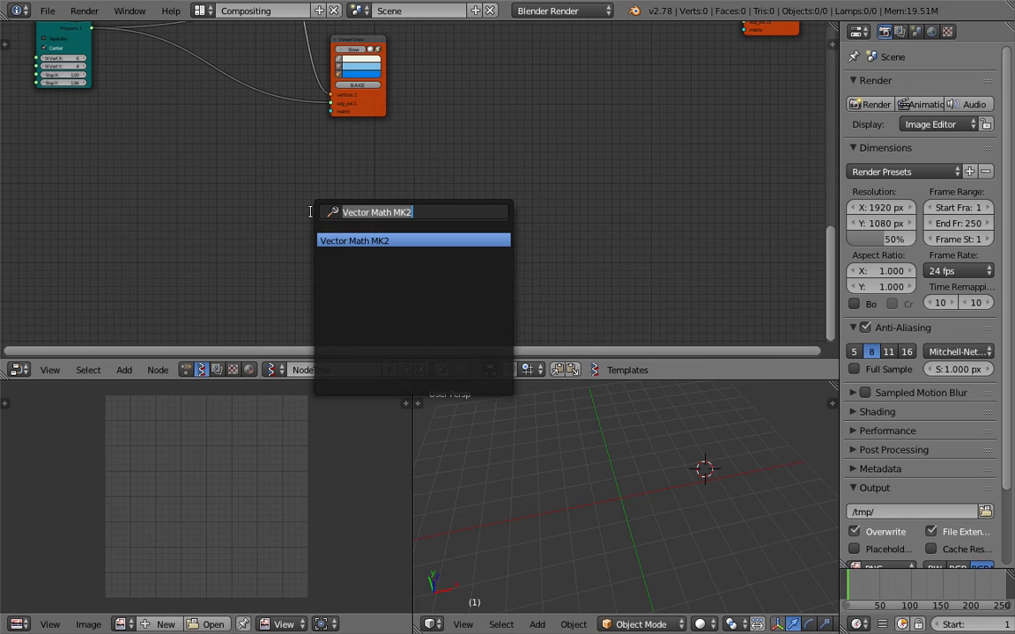
{"action": "type", "text": "pl"}
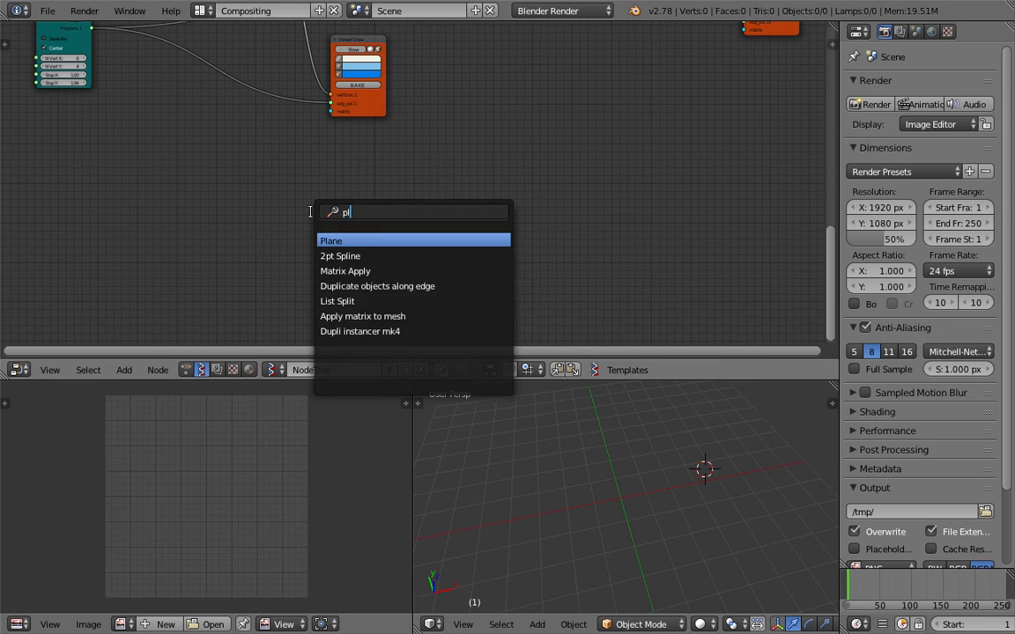
{"action": "type", "text": "e"}
{"action": "key", "text": "BackSpace"}
{"action": "key", "text": "Return"}
{"action": "left_click", "coordinate": [257, 170]}
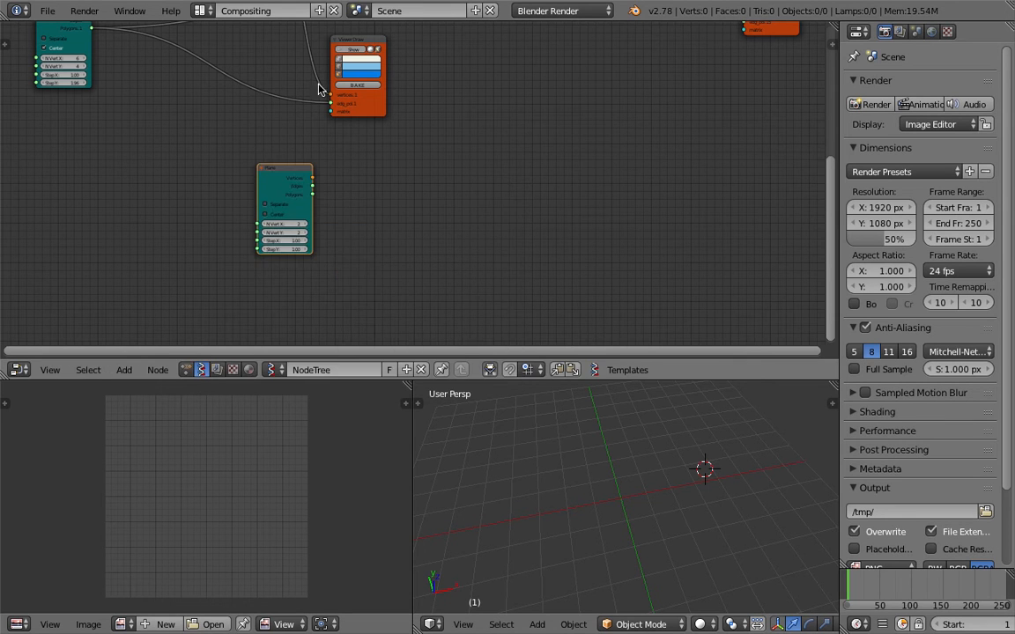
Duplicate a Viewer Draw node beside the new Plane, connect the Plane's Vertices and Polygons to it, and turn its display on.
{"action": "left_click", "coordinate": [353, 43]}
{"action": "key", "text": "shift+d"}
{"action": "left_click", "coordinate": [456, 176]}
{"action": "scroll", "coordinate": [431, 164], "scroll_direction": "up", "scroll_amount": 3}
{"action": "mouse_move", "coordinate": [287, 177]}
{"action": "left_mouse_down"}
{"action": "mouse_move", "coordinate": [465, 257]}
{"action": "mouse_move", "coordinate": [234, 198]}
{"action": "mouse_move", "coordinate": [437, 256]}
{"action": "mouse_move", "coordinate": [506, 244]}
{"action": "left_mouse_up"}
{"action": "scroll", "coordinate": [614, 493], "scroll_direction": "up", "scroll_amount": 2}
{"action": "left_click", "coordinate": [465, 176]}
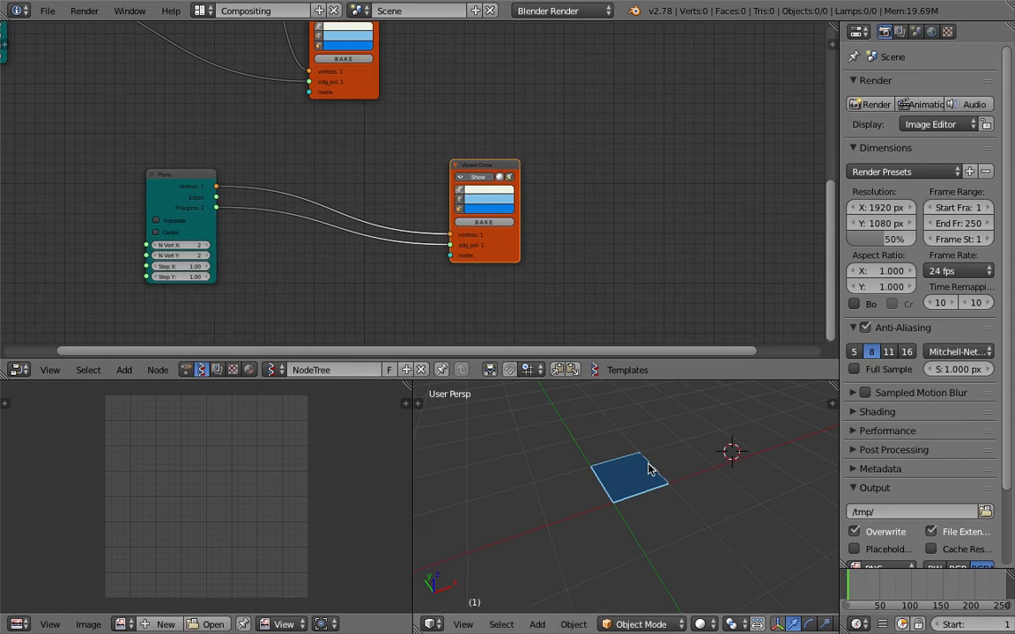
Set the new Plane's Step Y to 1.87 and insert a fully connected Extrude Separate Faces node before its Viewer Draw.
{"action": "scroll", "coordinate": [149, 300], "scroll_direction": "up", "scroll_amount": 1}
{"action": "left_click_drag", "start_coordinate": [149, 295], "coordinate": [182, 293]}
{"action": "key", "text": "shift+a"}
{"action": "left_click", "coordinate": [287, 175]}
{"action": "type", "text": "extr"}
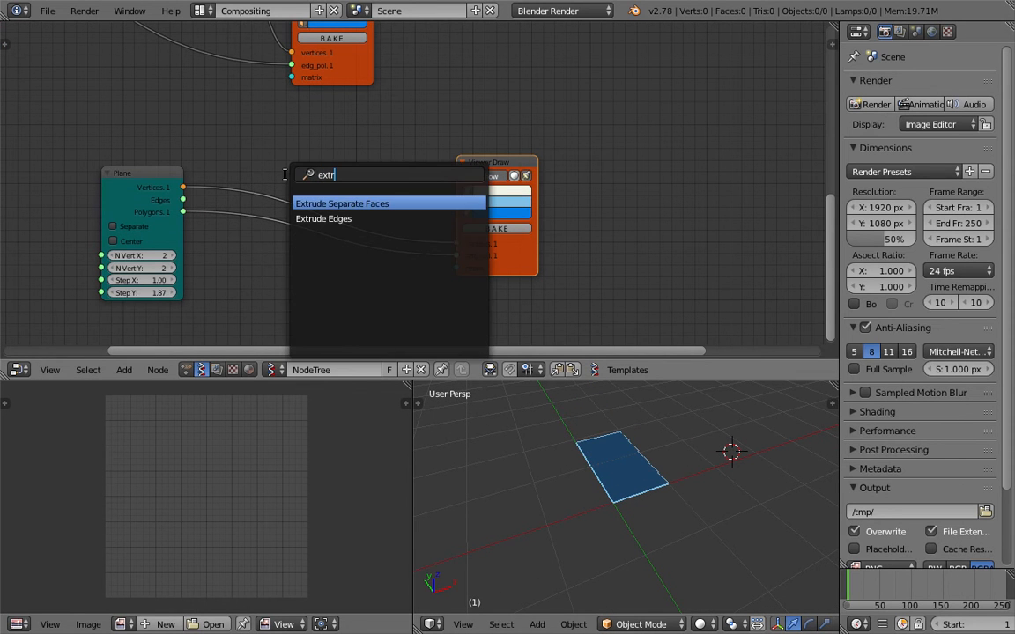
{"action": "key", "text": "Down"}
{"action": "key", "text": "Up"}
{"action": "key", "text": "Return"}
{"action": "left_click", "coordinate": [260, 191]}
{"action": "left_click_drag", "start_coordinate": [182, 213], "coordinate": [190, 222]}
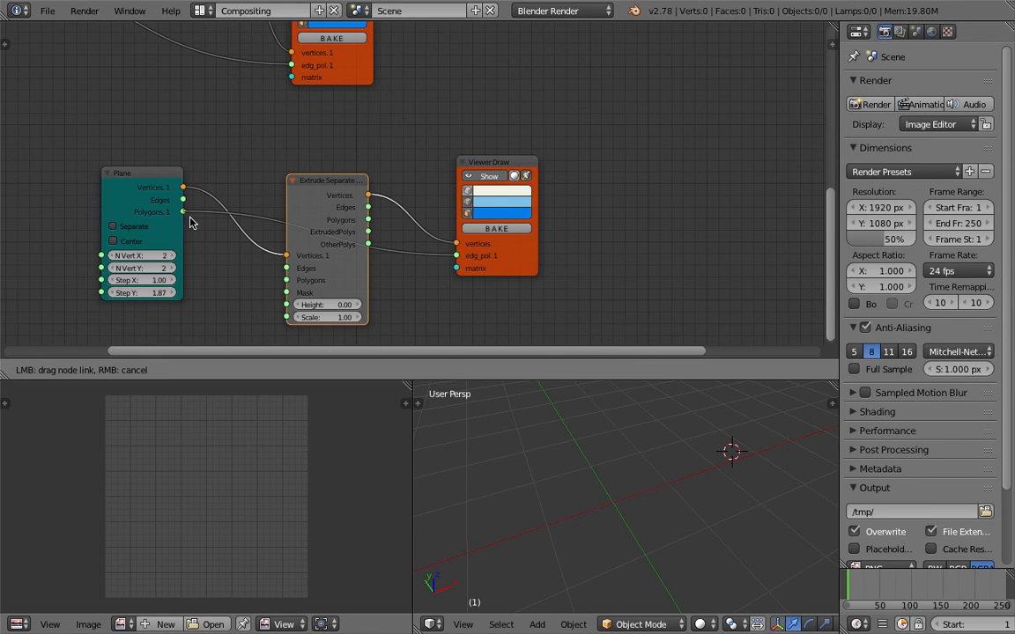
{"action": "left_click_drag", "start_coordinate": [293, 280], "coordinate": [286, 280]}
{"action": "mouse_move", "coordinate": [368, 220]}
{"action": "left_mouse_down"}
{"action": "mouse_move", "coordinate": [430, 253]}
{"action": "mouse_move", "coordinate": [456, 256]}
{"action": "left_mouse_up"}
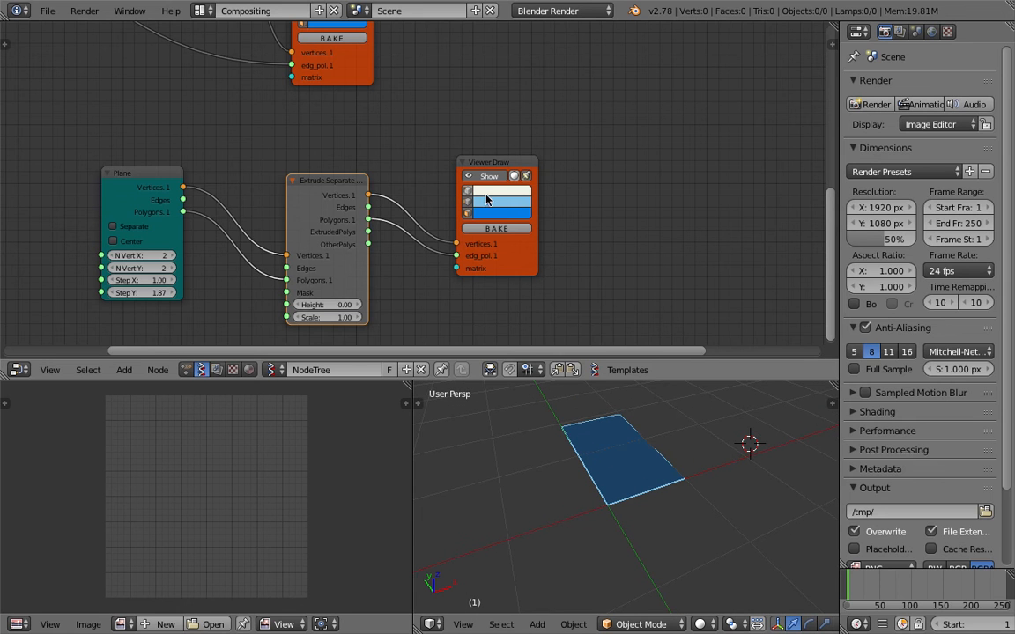
Save the file and set the Extrude Separate Faces Height to 0.51.
{"action": "key", "text": "ctrl+s"}
{"action": "left_click", "coordinate": [442, 232]}
{"action": "left_click_drag", "start_coordinate": [308, 305], "coordinate": [348, 305]}
{"action": "middle_click_drag", "start_coordinate": [552, 451], "coordinate": [641, 539]}
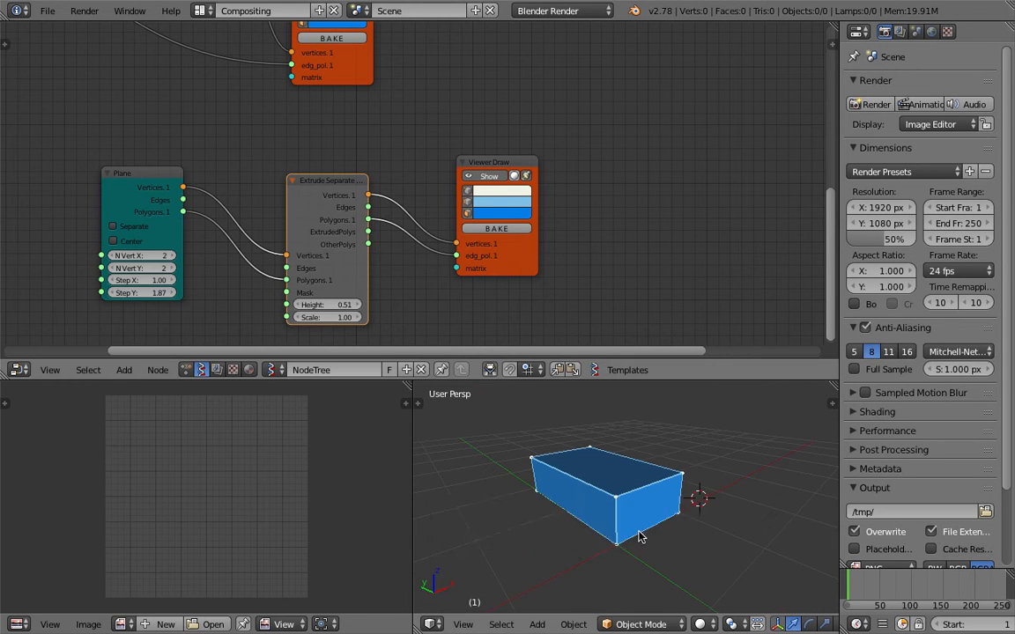
Try ExtrudedPolys, and connect OtherPolys to Viewer Draw's edg_pol to show only the side walls, and save the file.
{"action": "scroll", "coordinate": [387, 243], "scroll_direction": "up", "scroll_amount": 1}
{"action": "mouse_move", "coordinate": [362, 240]}
{"action": "left_mouse_down"}
{"action": "mouse_move", "coordinate": [426, 264]}
{"action": "mouse_move", "coordinate": [335, 236]}
{"action": "mouse_move", "coordinate": [463, 268]}
{"action": "left_mouse_up"}
{"action": "left_click_drag", "start_coordinate": [361, 254], "coordinate": [463, 267]}
{"action": "middle_click_drag", "start_coordinate": [700, 504], "coordinate": [589, 523]}
{"action": "key", "text": "ctrl+s"}
{"action": "left_click", "coordinate": [589, 523]}
{"action": "middle_click_drag", "start_coordinate": [766, 493], "coordinate": [740, 515]}
{"action": "scroll", "coordinate": [648, 484], "scroll_direction": "down", "scroll_amount": 2}
{"action": "scroll", "coordinate": [681, 515], "scroll_direction": "down", "scroll_amount": 2}
{"action": "left_click", "coordinate": [740, 516]}
Bake the side walls into a mesh and move the baked object away from the preview.
{"action": "middle_click_drag", "start_coordinate": [600, 468], "coordinate": [718, 504]}
{"action": "left_click", "coordinate": [505, 233]}
{"action": "scroll", "coordinate": [647, 467], "scroll_direction": "down", "scroll_amount": 3}
{"action": "middle_click_drag", "start_coordinate": [647, 469], "coordinate": [606, 483], "text": "shift"}
{"action": "right_click", "coordinate": [595, 489]}
{"action": "key", "text": "g"}
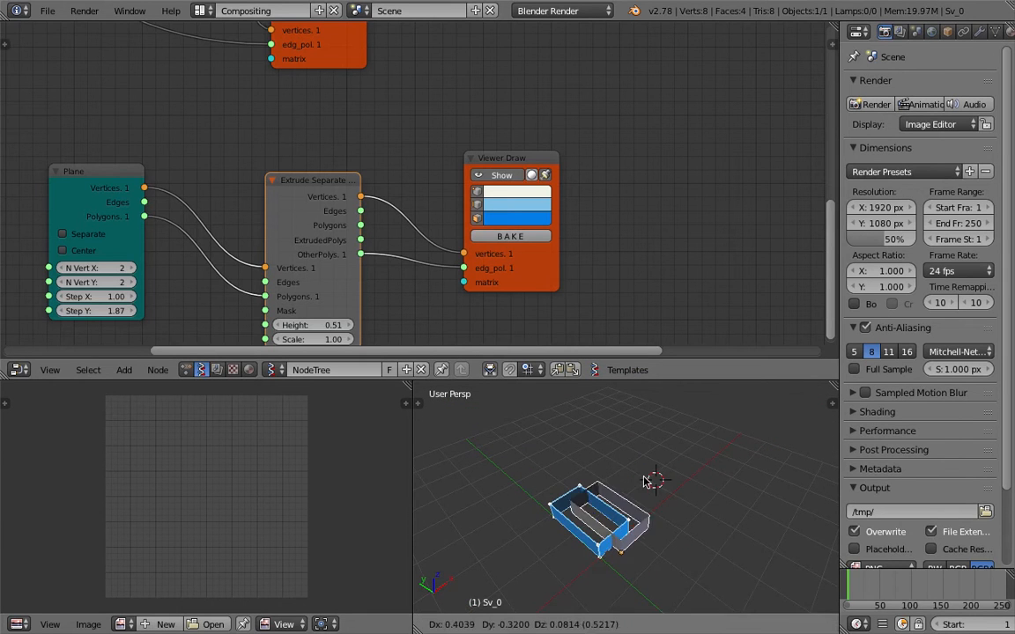
{"action": "left_click", "coordinate": [664, 461]}
Apply level 3 subdivision to the baked side walls, inspect the ring, and save the file.
{"action": "scroll", "coordinate": [660, 470], "scroll_direction": "up", "scroll_amount": 2}
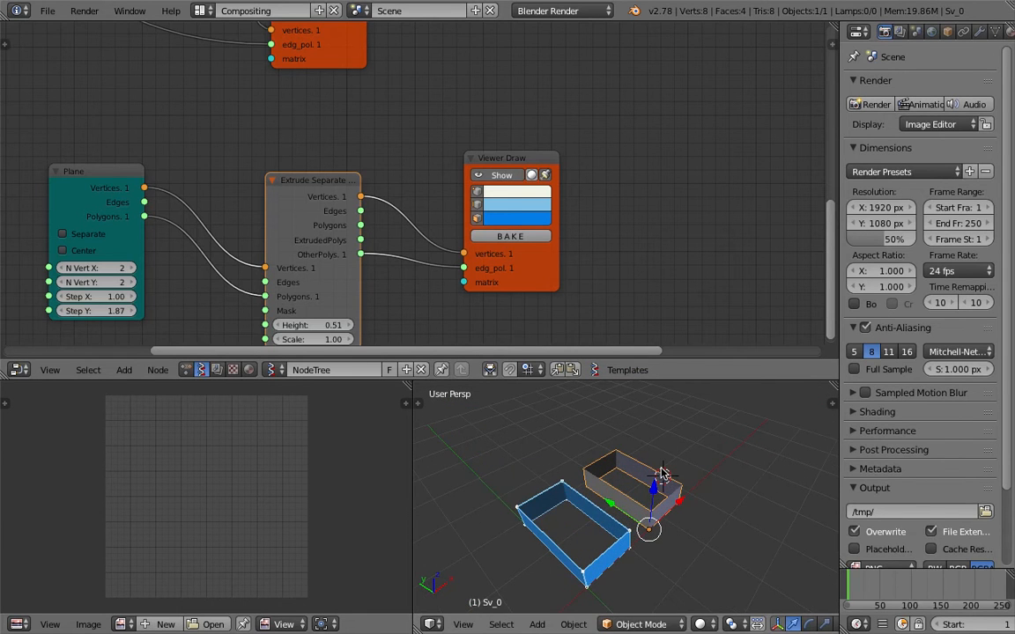
{"action": "key", "text": "ctrl+3"}
{"action": "middle_click_drag", "start_coordinate": [650, 512], "coordinate": [653, 481]}
{"action": "scroll", "coordinate": [652, 481], "scroll_direction": "up", "scroll_amount": 2}
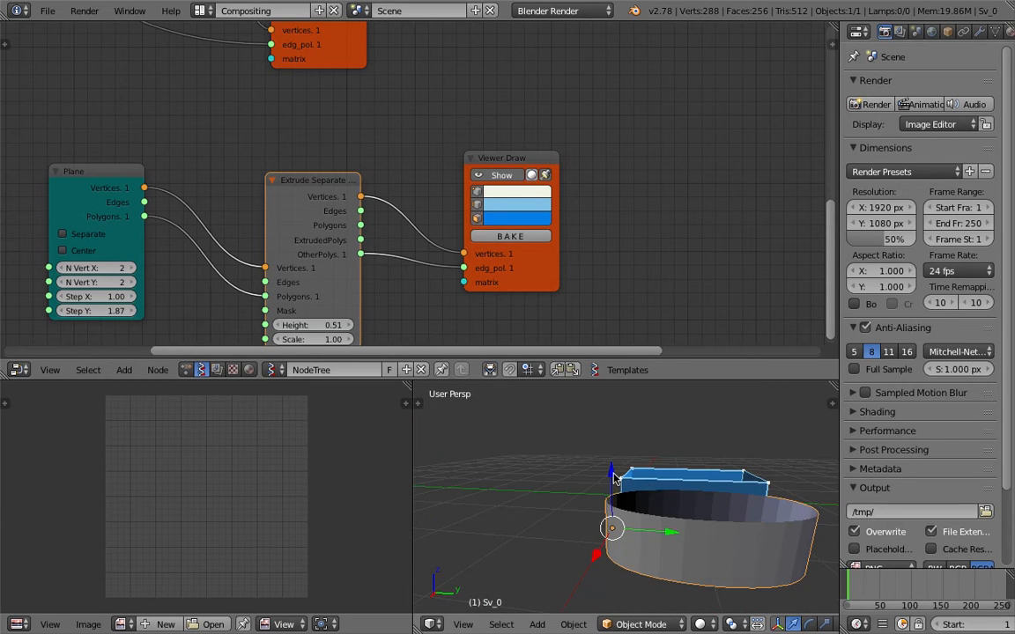
{"action": "middle_click_drag", "start_coordinate": [524, 513], "coordinate": [698, 499]}
{"action": "mouse_move", "coordinate": [637, 490]}
{"action": "middle_mouse_down"}
{"action": "mouse_move", "coordinate": [618, 469]}
{"action": "mouse_move", "coordinate": [619, 526]}
{"action": "mouse_move", "coordinate": [647, 484]}
{"action": "middle_mouse_up"}
{"action": "key", "text": "ctrl+s"}
{"action": "left_click", "coordinate": [619, 526]}
{"action": "key", "text": "ctrl+s"}
{"action": "left_click", "coordinate": [646, 483]}
Shift the Extrude Separate Faces node upward, connect its Polygons output to Viewer Draw, and bake the closed box.
{"action": "middle_click_drag", "start_coordinate": [373, 177], "coordinate": [393, 152]}
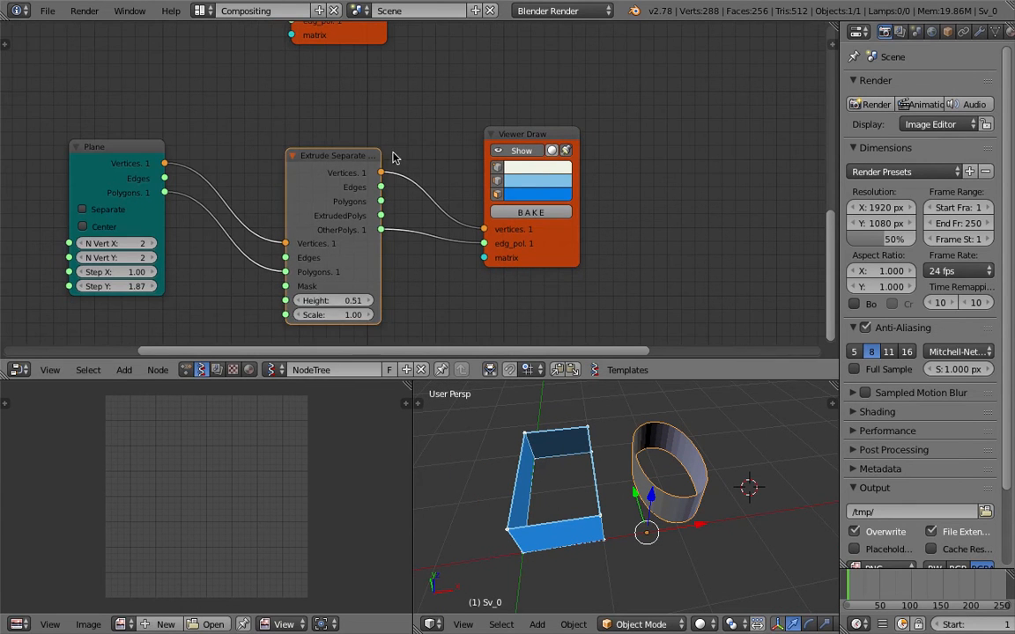
{"action": "left_click_drag", "start_coordinate": [329, 150], "coordinate": [310, 111]}
{"action": "scroll", "coordinate": [310, 111], "scroll_direction": "down", "scroll_amount": 2}
{"action": "middle_click_drag", "start_coordinate": [310, 112], "coordinate": [334, 106]}
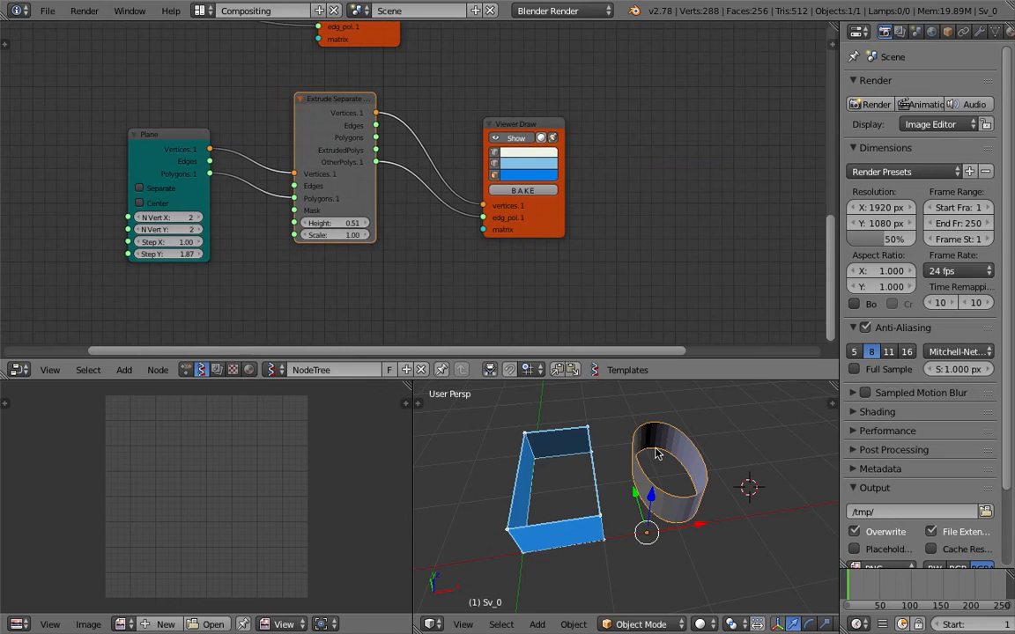
{"action": "middle_click_drag", "start_coordinate": [704, 570], "coordinate": [679, 529]}
{"action": "left_click_drag", "start_coordinate": [376, 137], "coordinate": [482, 217]}
{"action": "left_click", "coordinate": [515, 192]}
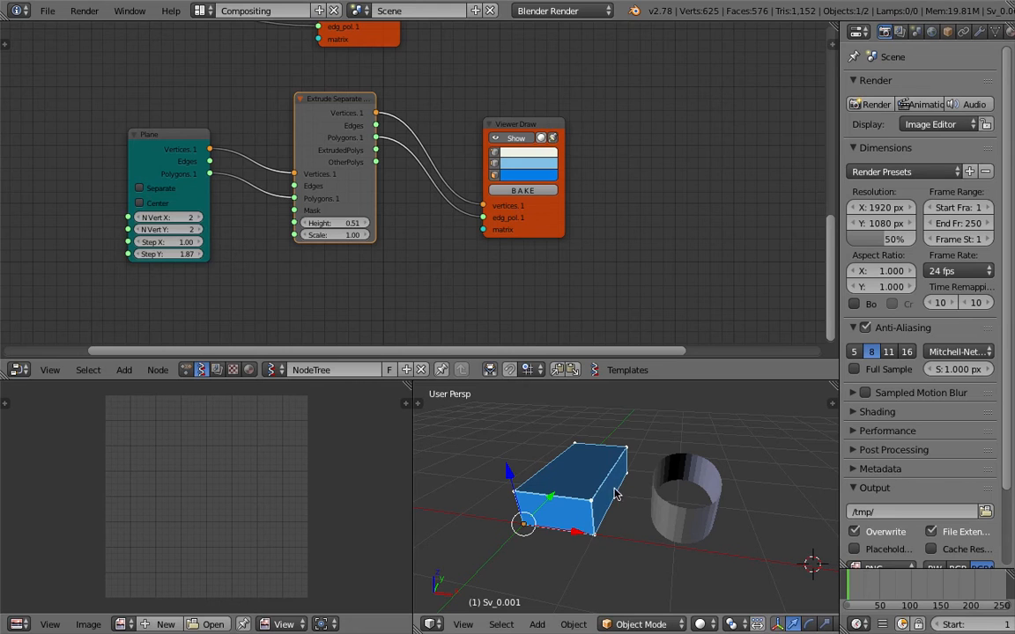
Move the smoothed baked box onto the baked ring and inspect the combined sushi shape.
{"action": "left_click_drag", "start_coordinate": [589, 535], "coordinate": [684, 545]}
{"action": "middle_click_drag", "start_coordinate": [684, 544], "coordinate": [652, 518]}
{"action": "left_click_drag", "start_coordinate": [619, 500], "coordinate": [662, 510]}
{"action": "middle_click_drag", "start_coordinate": [660, 510], "coordinate": [567, 500]}
{"action": "middle_click_drag", "start_coordinate": [493, 461], "coordinate": [600, 462]}
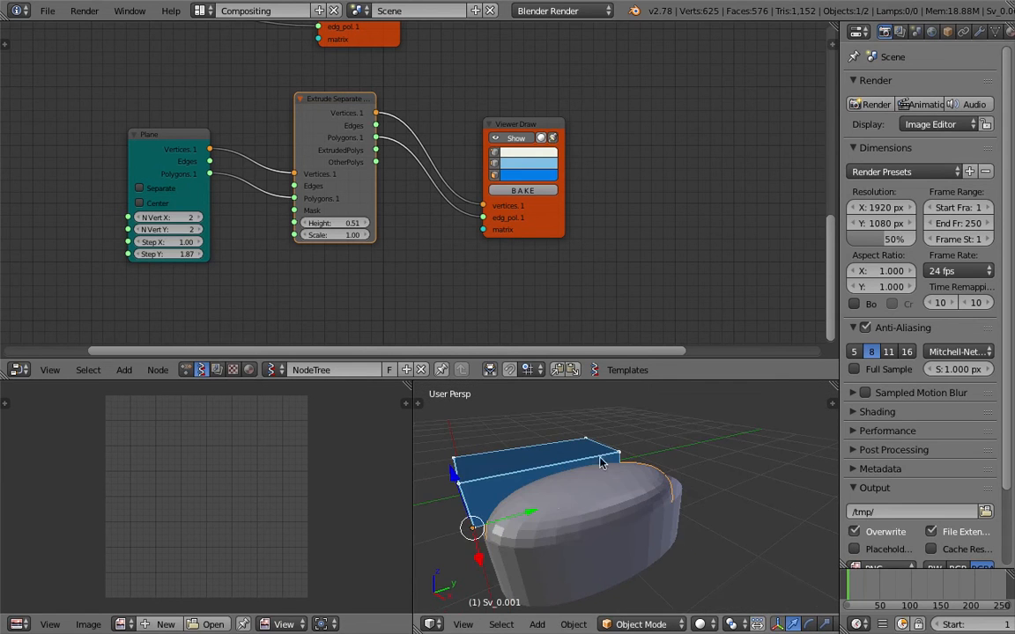
{"action": "middle_click_drag", "start_coordinate": [575, 509], "coordinate": [596, 493]}
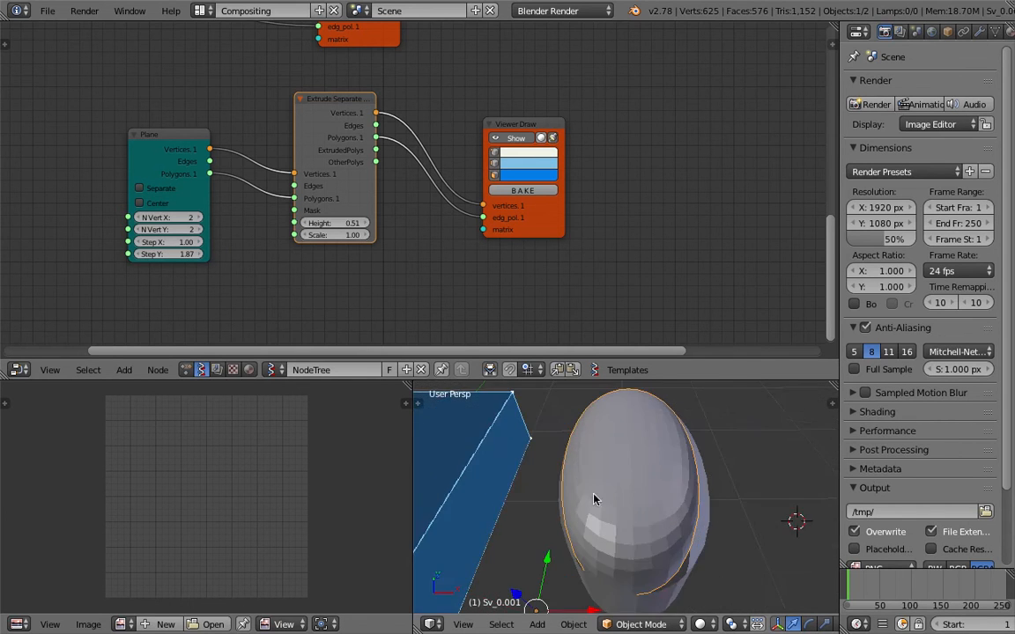
{"action": "middle_click_drag", "start_coordinate": [669, 493], "coordinate": [615, 487]}
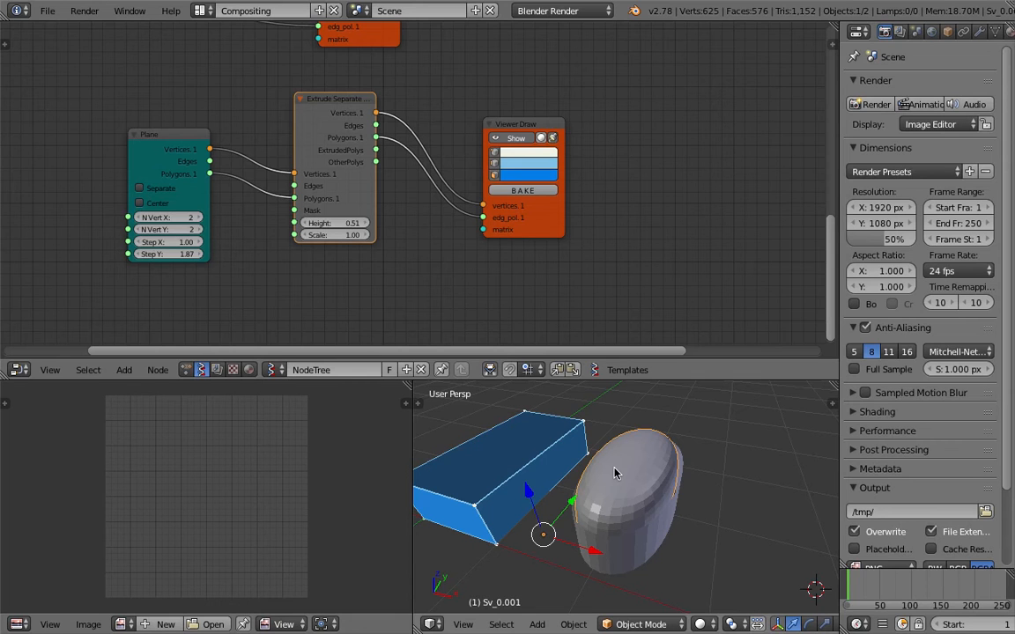
{"action": "middle_click_drag", "start_coordinate": [615, 473], "coordinate": [606, 475]}
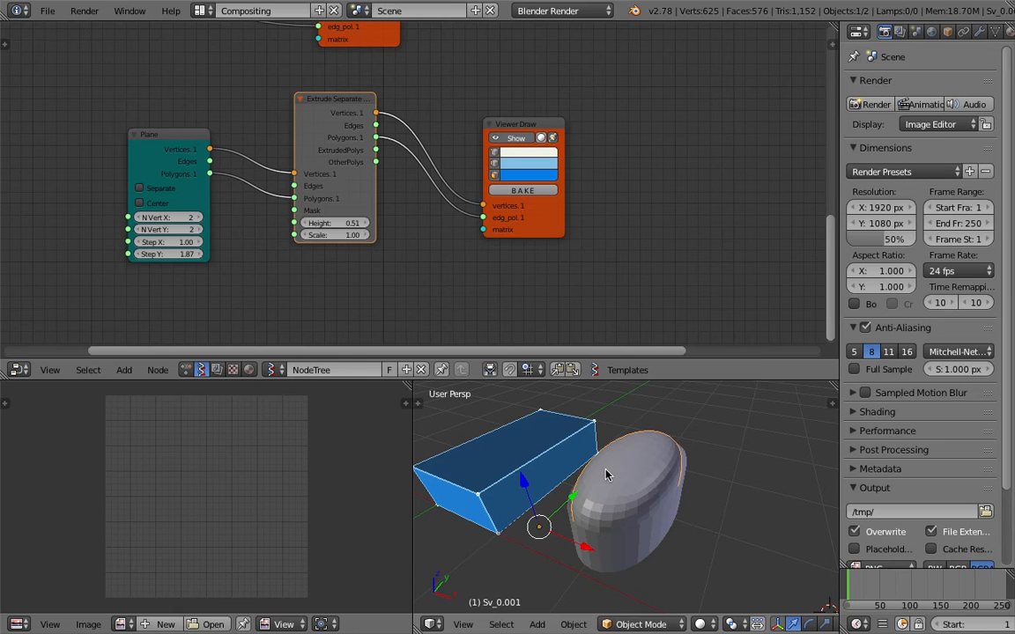
{"action": "middle_click_drag", "start_coordinate": [606, 476], "coordinate": [685, 472]}
Move the two baked sushi objects together and delete them from the scene.
{"action": "key", "text": "g"}
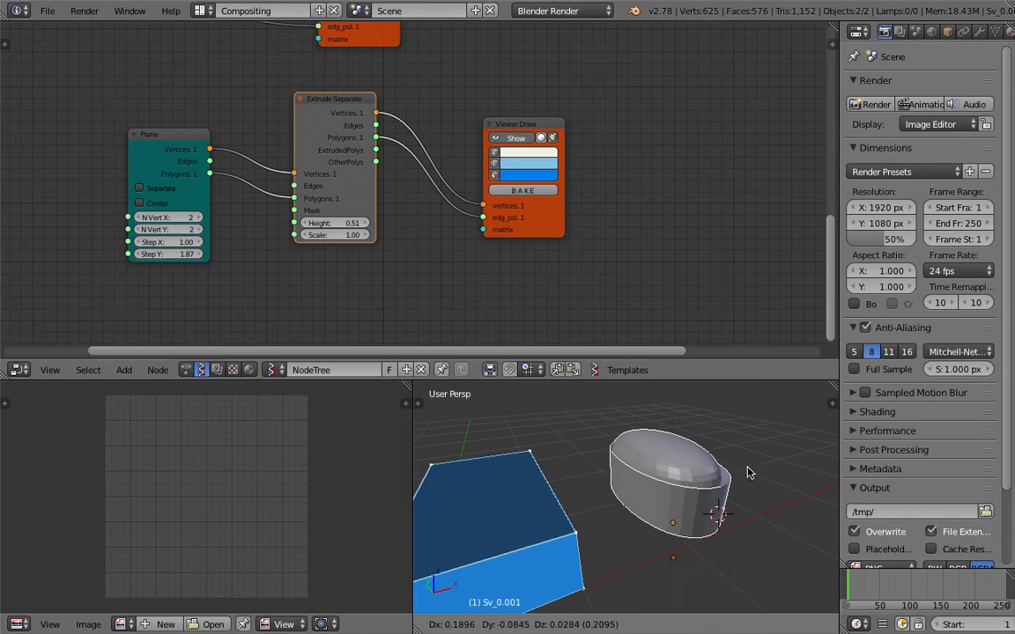
{"action": "left_click", "coordinate": [733, 478]}
{"action": "key", "text": "x"}
{"action": "left_click", "coordinate": [730, 479]}
Look at the SAGE_SUSHI.png reference image in Preview and return to Blender.
{"action": "middle_click_drag", "start_coordinate": [724, 478], "coordinate": [589, 480]}
{"action": "key", "text": "ctrl+Left"}
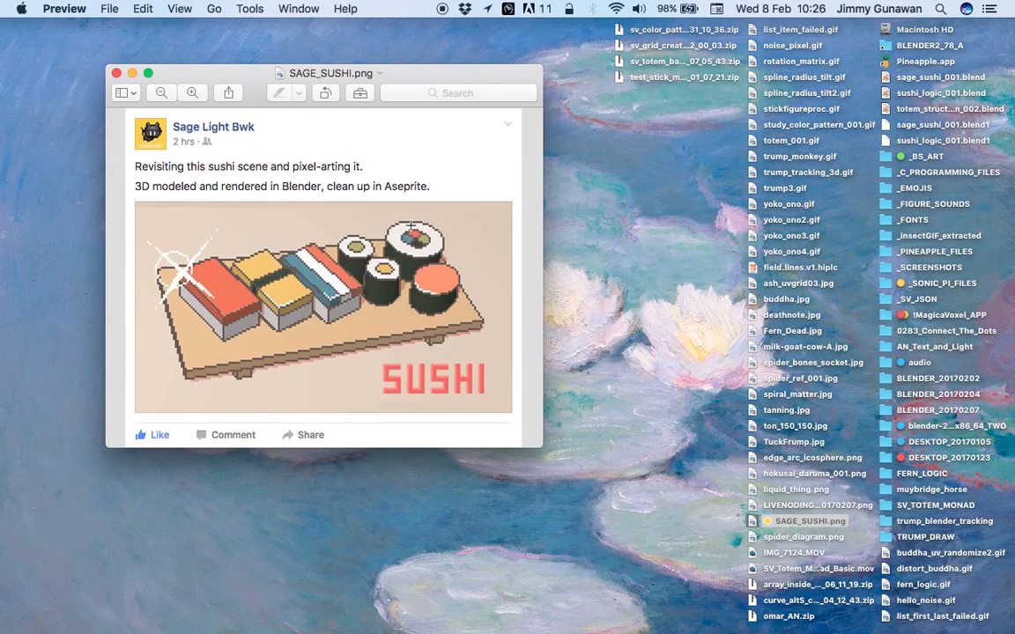
{"action": "key", "text": "ctrl+Right"}
Move the lower Viewer Draw node farther from the Extrude Separate Faces node.
{"action": "scroll", "coordinate": [485, 275], "scroll_direction": "down", "scroll_amount": 2}
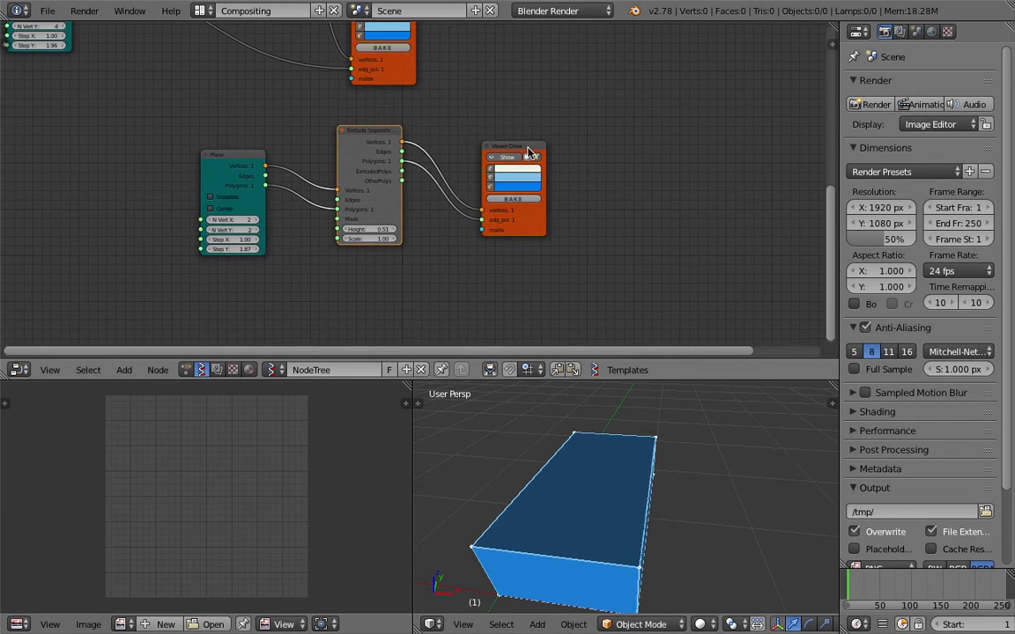
{"action": "left_click_drag", "start_coordinate": [528, 152], "coordinate": [577, 150]}
{"action": "scroll", "coordinate": [493, 150], "scroll_direction": "up", "scroll_amount": 1}
Delete the lower Plane and Extrude Separate Faces nodes.
{"action": "left_click", "coordinate": [342, 148]}
{"action": "left_click", "coordinate": [222, 157]}
{"action": "key", "text": "x"}
{"action": "left_click", "coordinate": [346, 126]}
{"action": "key", "text": "x"}
Add a Circle node and connect its Vertices and Polygons to the lower Viewer Draw node.
{"action": "key", "text": "shift+a"}
{"action": "left_click", "coordinate": [317, 137]}
{"action": "type", "text": "cir"}
{"action": "key", "text": "Return"}
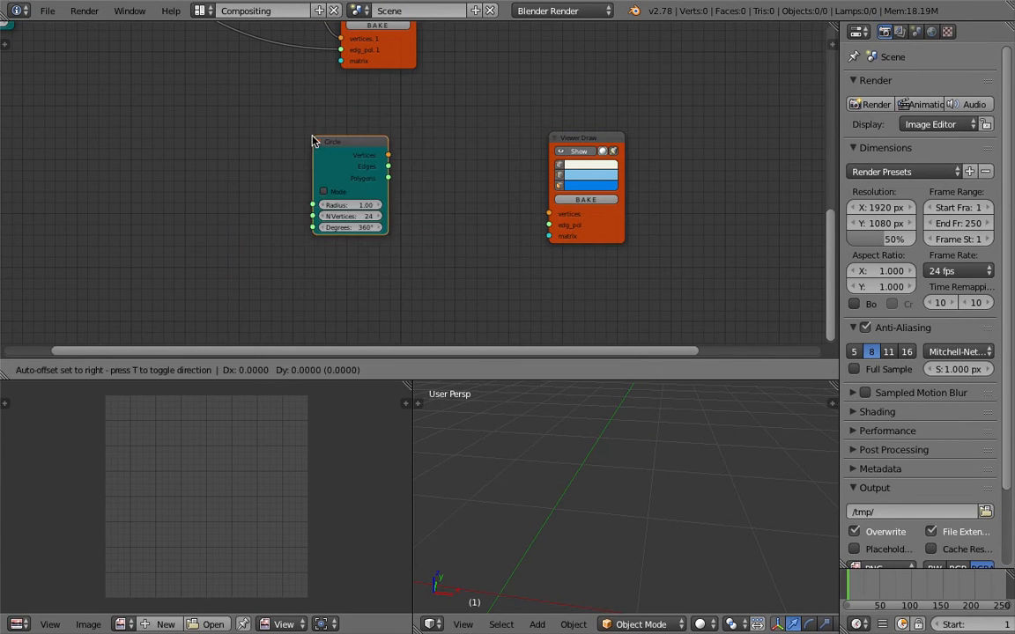
{"action": "left_click", "coordinate": [303, 168]}
{"action": "left_click_drag", "start_coordinate": [377, 184], "coordinate": [548, 214]}
{"action": "left_click_drag", "start_coordinate": [377, 205], "coordinate": [557, 221]}
Move the Circle node farther from Viewer Draw to make room between them.
{"action": "middle_click_drag", "start_coordinate": [622, 493], "coordinate": [677, 448], "text": "shift"}
{"action": "scroll", "coordinate": [672, 477], "scroll_direction": "down", "scroll_amount": 3}
{"action": "mouse_move", "coordinate": [351, 234]}
{"action": "left_mouse_down"}
{"action": "mouse_move", "coordinate": [377, 233]}
{"action": "mouse_move", "coordinate": [337, 233]}
{"action": "mouse_move", "coordinate": [349, 233]}
{"action": "left_mouse_up"}
{"action": "right_click", "coordinate": [350, 234]}
{"action": "left_click_drag", "start_coordinate": [346, 179], "coordinate": [309, 181]}
Insert an Extrude Edges node between Circle and the lower Viewer Draw, routing both vertices and polygons through it.
{"action": "key", "text": "shift+a"}
{"action": "left_click", "coordinate": [431, 175]}
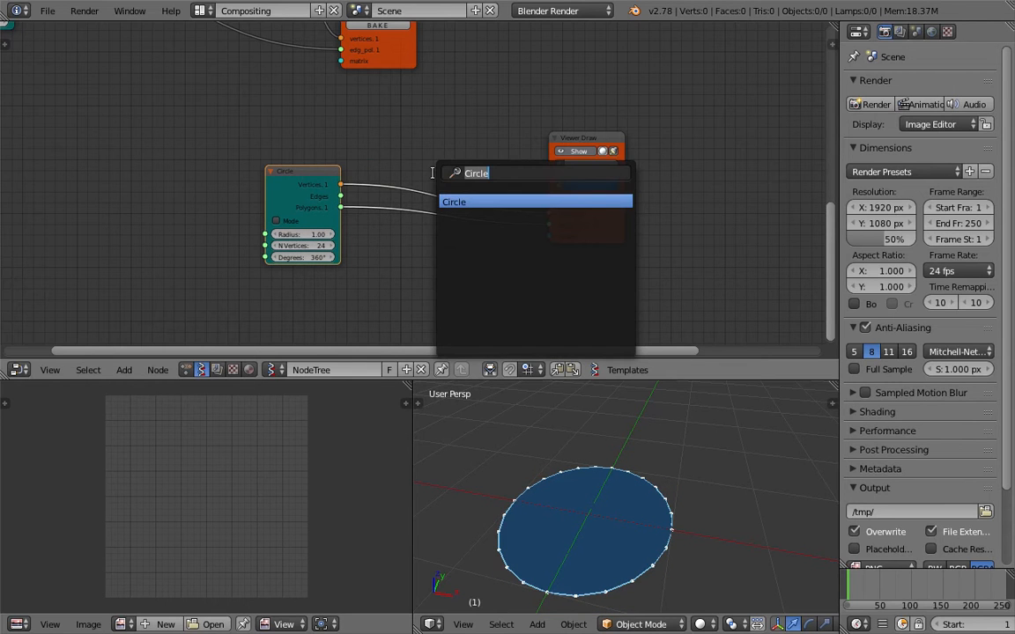
{"action": "type", "text": "extru"}
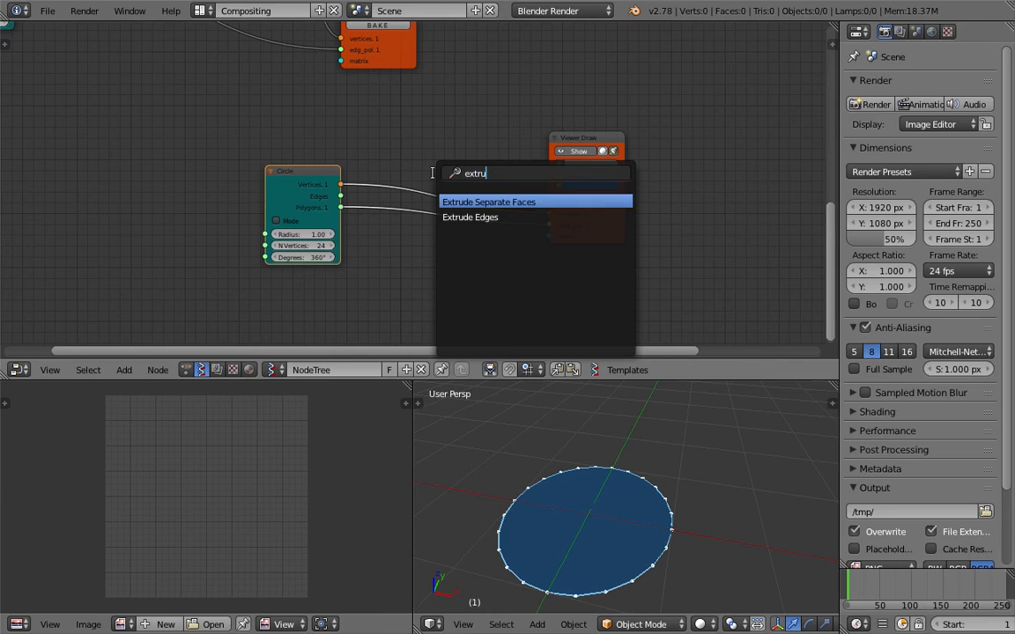
{"action": "key", "text": "Down"}
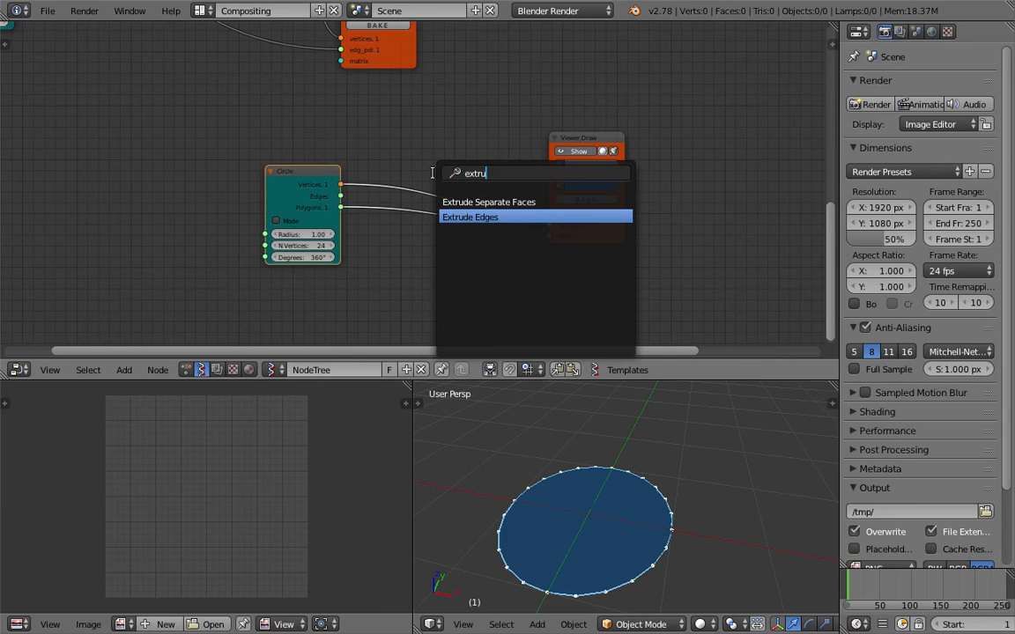
{"action": "key", "text": "Return"}
{"action": "left_click", "coordinate": [387, 127]}
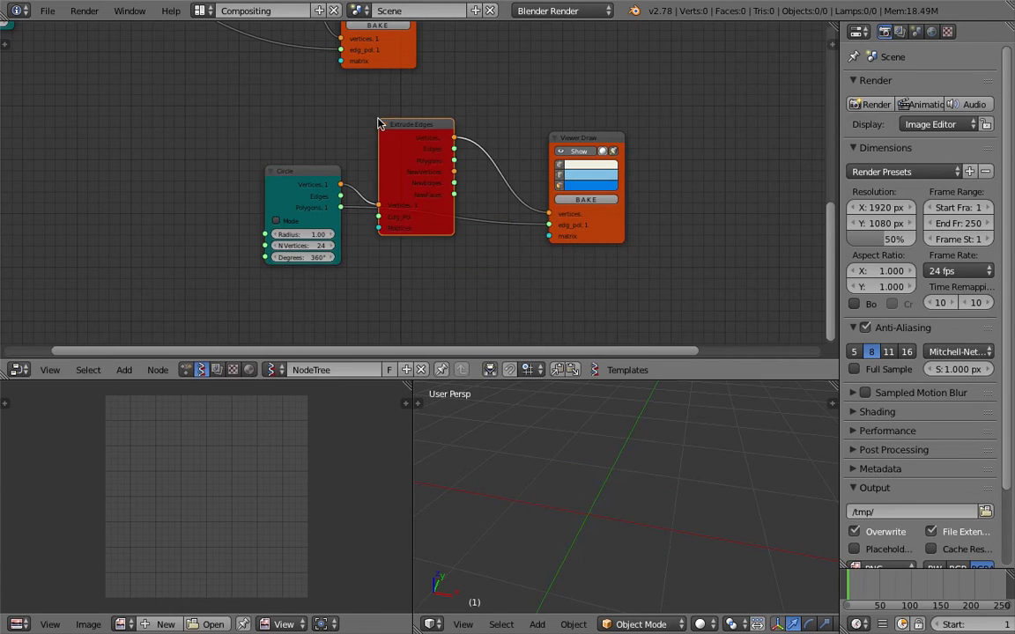
{"action": "left_click_drag", "start_coordinate": [340, 208], "coordinate": [384, 217]}
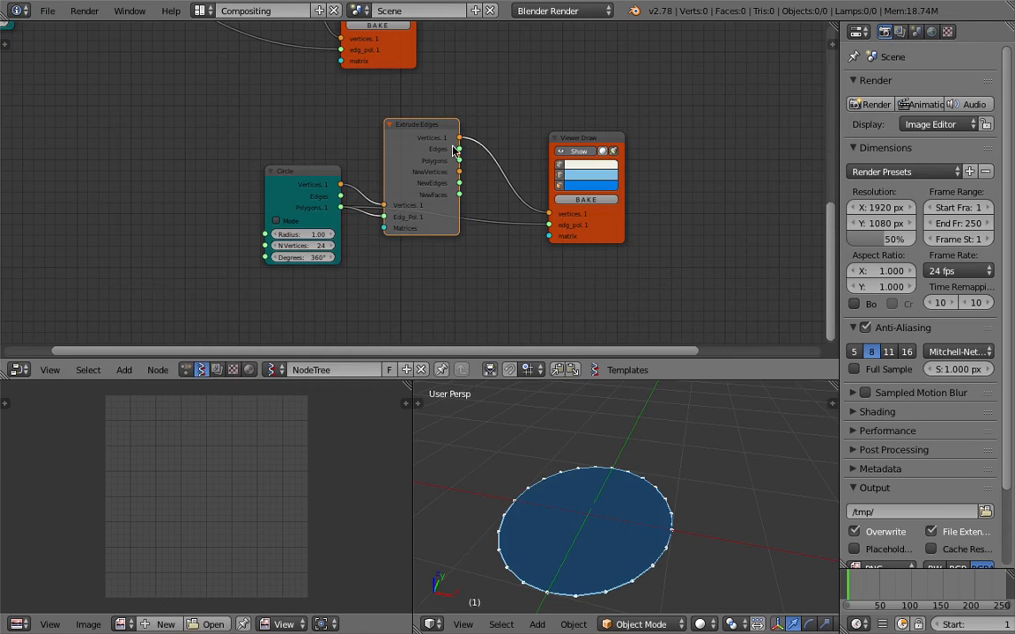
{"action": "mouse_move", "coordinate": [459, 161]}
{"action": "left_mouse_down"}
{"action": "mouse_move", "coordinate": [536, 204]}
{"action": "mouse_move", "coordinate": [549, 225]}
{"action": "left_mouse_up"}
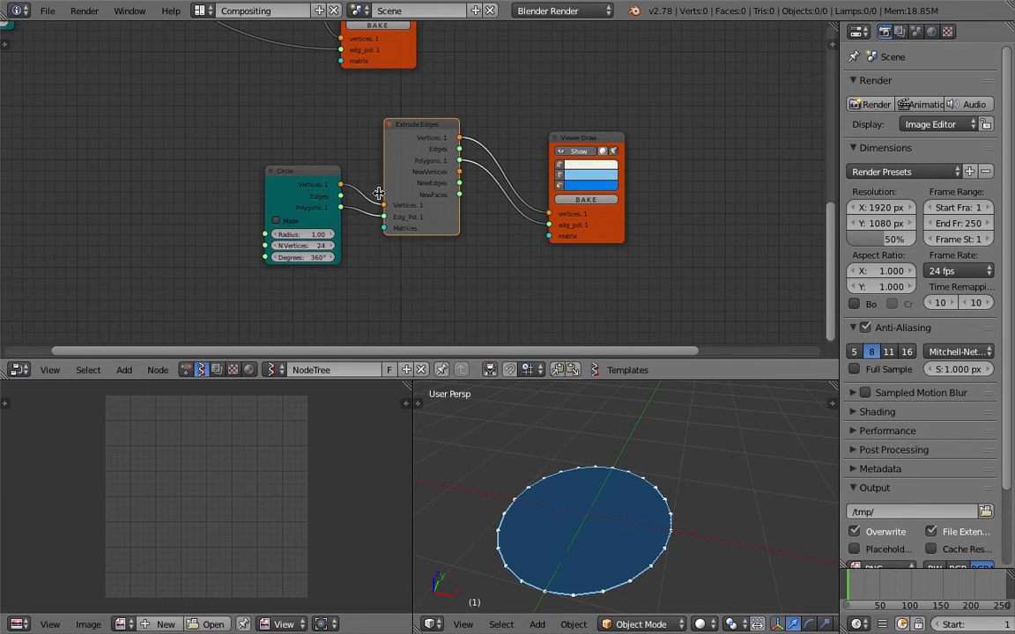
Connect the Circle node's Vertices to the Matrices input of Extrude Edges and move the Circle node farther away.
{"action": "left_click_drag", "start_coordinate": [378, 194], "coordinate": [387, 198]}
{"action": "left_click_drag", "start_coordinate": [326, 183], "coordinate": [391, 243]}
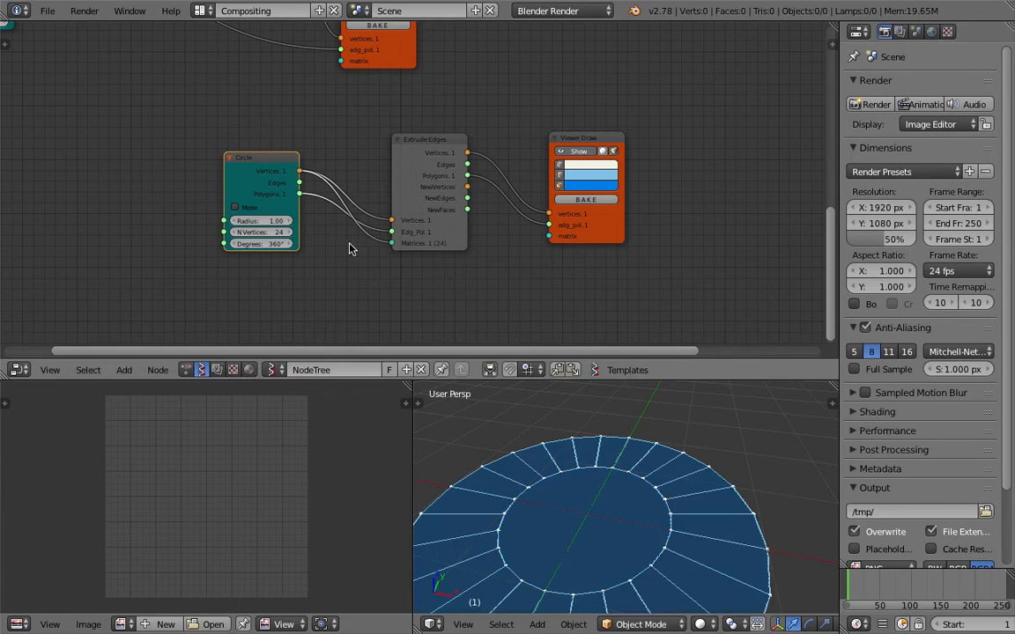
{"action": "scroll", "coordinate": [349, 246], "scroll_direction": "up", "scroll_amount": 1}
{"action": "scroll", "coordinate": [602, 512], "scroll_direction": "down", "scroll_amount": 2}
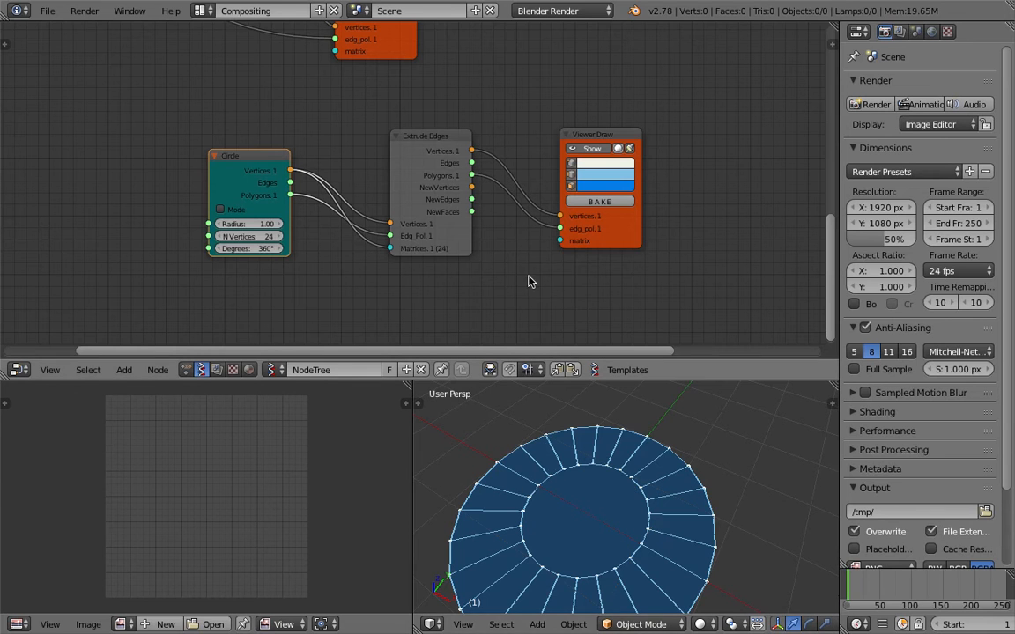
{"action": "mouse_move", "coordinate": [611, 480]}
{"action": "middle_mouse_down"}
{"action": "mouse_move", "coordinate": [630, 440]}
{"action": "mouse_move", "coordinate": [629, 473]}
{"action": "middle_mouse_up"}
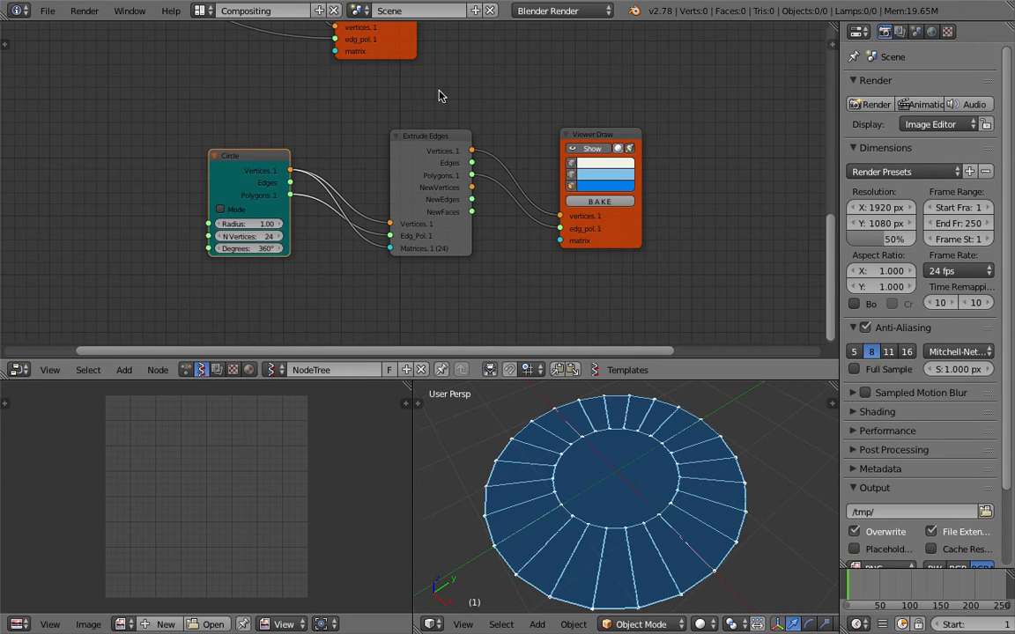
Bake the lower Viewer Draw mesh and move the baked object away from the node preview.
{"action": "left_click", "coordinate": [591, 149]}
{"action": "left_click", "coordinate": [591, 149]}
{"action": "left_click", "coordinate": [591, 149]}
{"action": "left_click", "coordinate": [591, 149]}
{"action": "left_click", "coordinate": [598, 203]}
{"action": "scroll", "coordinate": [667, 458], "scroll_direction": "down", "scroll_amount": 4}
{"action": "right_click", "coordinate": [669, 471]}
{"action": "scroll", "coordinate": [667, 471], "scroll_direction": "down", "scroll_amount": 1}
{"action": "key", "text": "g"}
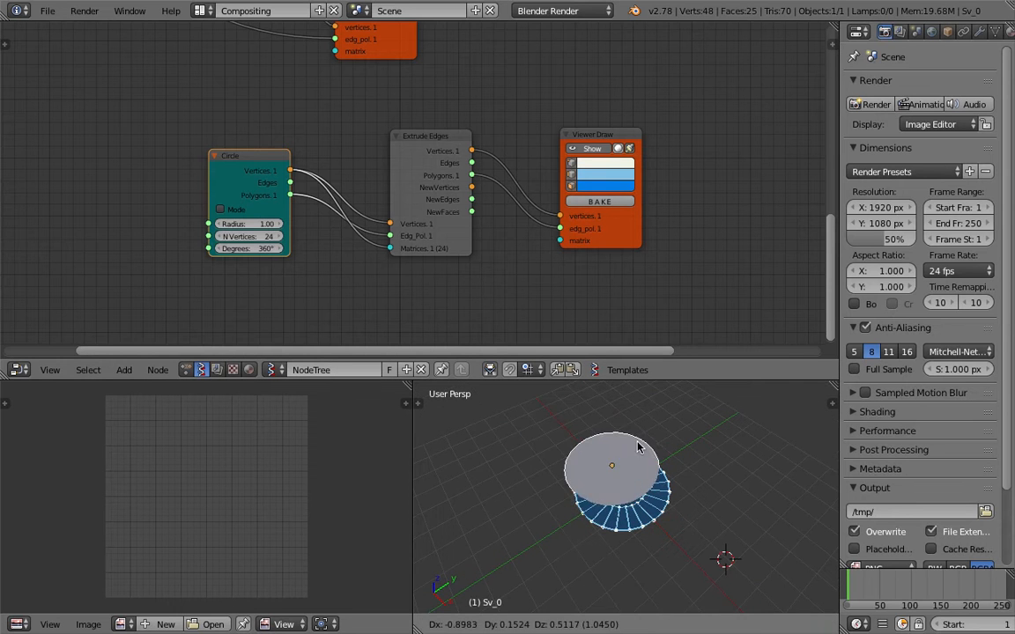
{"action": "left_click", "coordinate": [557, 441]}
Show the baked mesh in wireframe and enter Edit Mode on it.
{"action": "key", "text": "z"}
{"action": "scroll", "coordinate": [620, 498], "scroll_direction": "up", "scroll_amount": 5}
{"action": "mouse_move", "coordinate": [551, 457]}
{"action": "middle_mouse_down", "text": "shift"}
{"action": "mouse_move", "coordinate": [626, 518]}
{"action": "mouse_move", "coordinate": [626, 495]}
{"action": "mouse_move", "coordinate": [616, 517]}
{"action": "mouse_move", "coordinate": [612, 489]}
{"action": "middle_mouse_up", "text": "shift"}
{"action": "key", "text": "z"}
{"action": "key", "text": "z"}
{"action": "key", "text": "z"}
{"action": "key", "text": "z"}
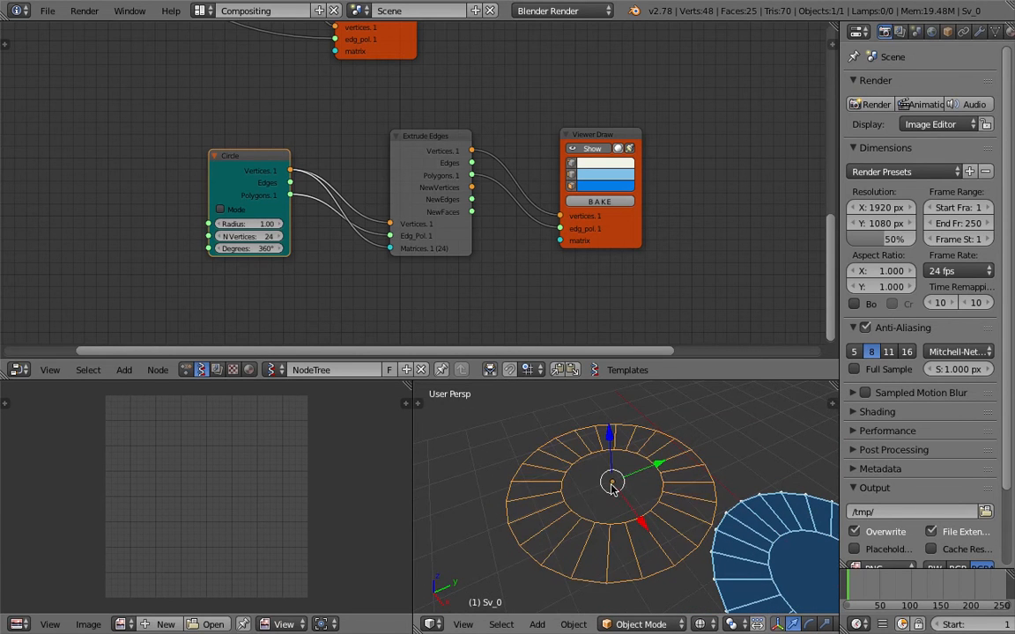
{"action": "key", "text": "Tab"}
{"action": "key", "text": "Escape"}
{"action": "key", "text": "Tab"}
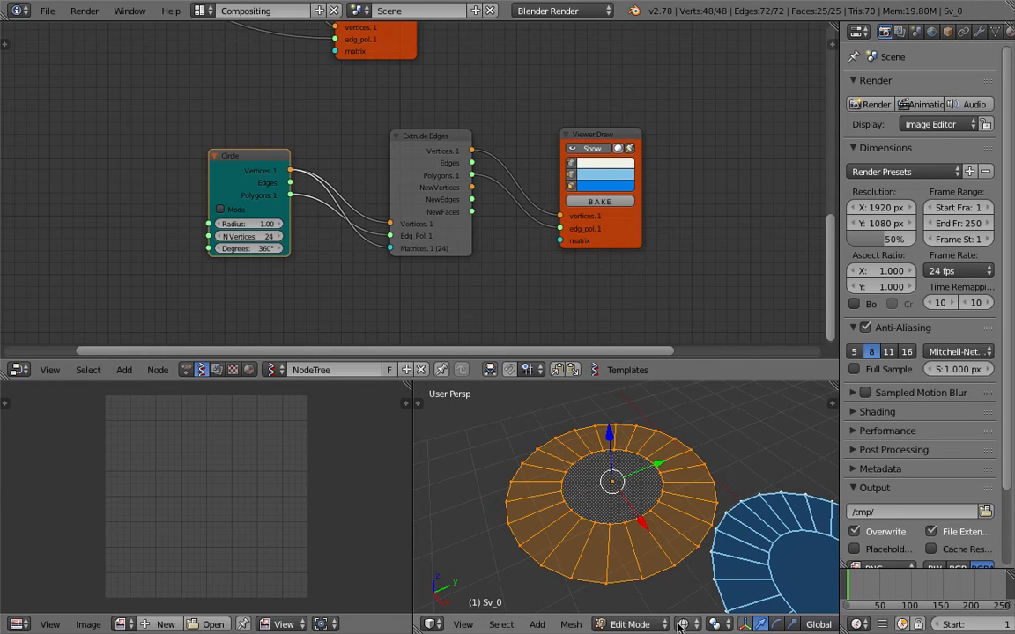
Select the baked mesh's central face, raise it along Z and scale it down to form a cone.
{"action": "scroll", "coordinate": [775, 623], "scroll_direction": "down", "scroll_amount": 3}
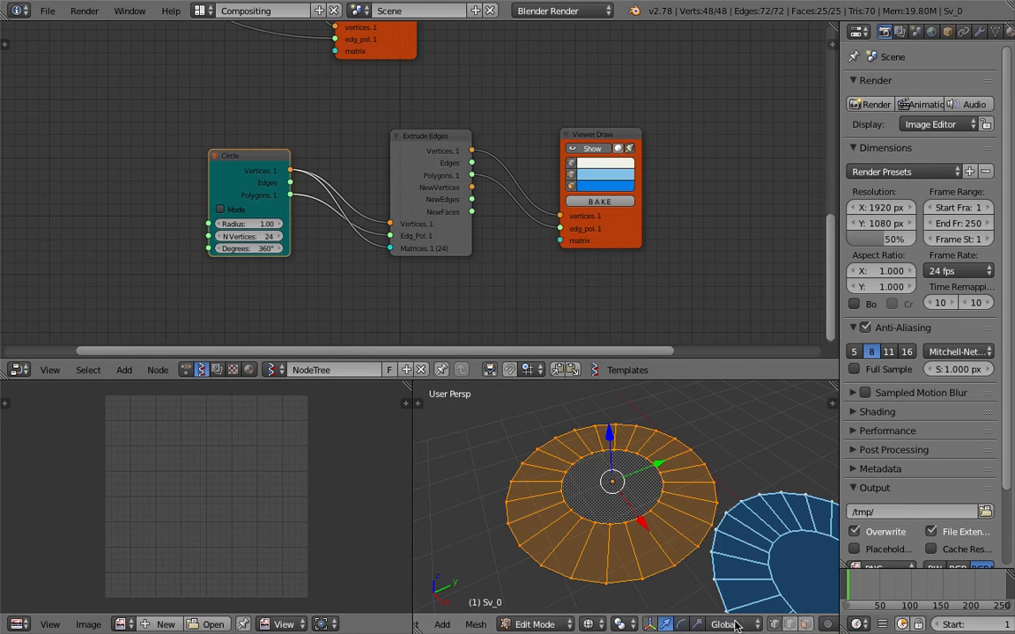
{"action": "right_click", "coordinate": [636, 476]}
{"action": "mouse_move", "coordinate": [610, 427]}
{"action": "left_mouse_down"}
{"action": "mouse_move", "coordinate": [611, 370]}
{"action": "mouse_move", "coordinate": [614, 487]}
{"action": "mouse_move", "coordinate": [607, 385]}
{"action": "mouse_move", "coordinate": [612, 414]}
{"action": "left_mouse_up"}
{"action": "key", "text": "s"}
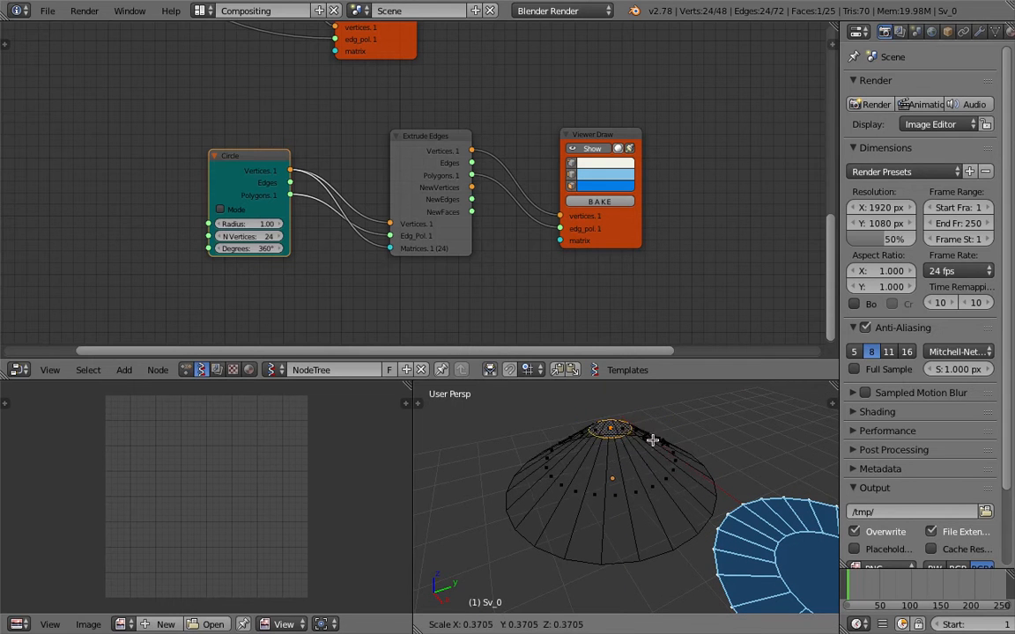
{"action": "left_click", "coordinate": [639, 449]}
{"action": "middle_click_drag", "start_coordinate": [642, 463], "coordinate": [700, 465]}
{"action": "left_click_drag", "start_coordinate": [610, 394], "coordinate": [609, 373]}
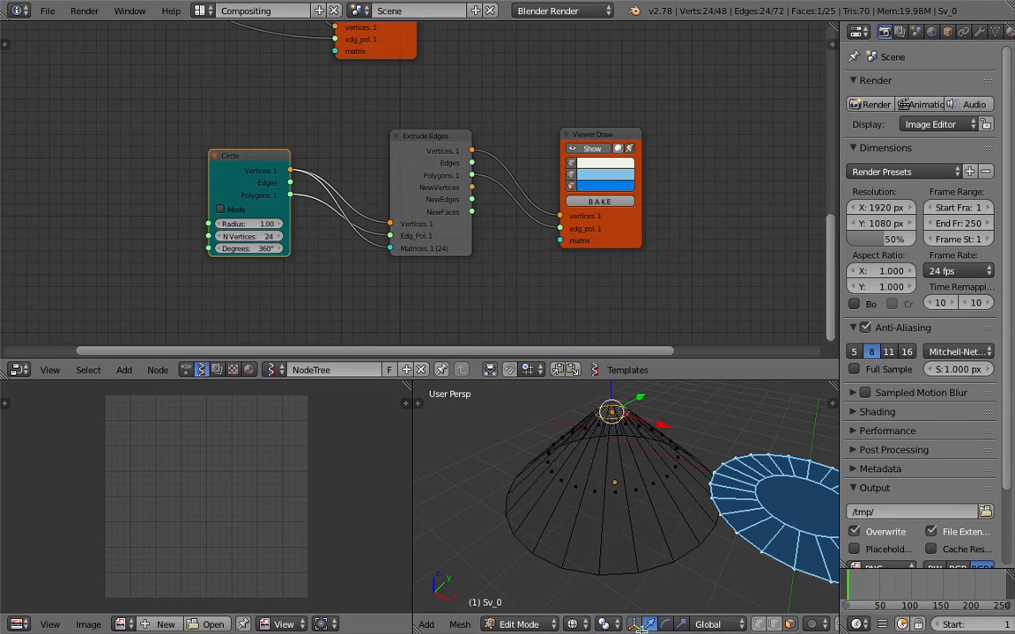
{"action": "middle_click_drag", "start_coordinate": [695, 510], "coordinate": [716, 550]}
{"action": "key", "text": "s"}
{"action": "left_click", "coordinate": [682, 538]}
Leave Edit Mode and delete the baked test object.
{"action": "key", "text": "Tab"}
{"action": "left_click", "coordinate": [532, 503]}
{"action": "key", "text": "Delete"}
Set the Circle node's radius to 0.67 and its number of vertices to 6.
{"action": "scroll", "coordinate": [652, 472], "scroll_direction": "down", "scroll_amount": 2}
{"action": "middle_click_drag", "start_coordinate": [755, 520], "coordinate": [621, 489], "text": "shift"}
{"action": "scroll", "coordinate": [642, 496], "scroll_direction": "up", "scroll_amount": 2}
{"action": "left_click_drag", "start_coordinate": [265, 226], "coordinate": [199, 236]}
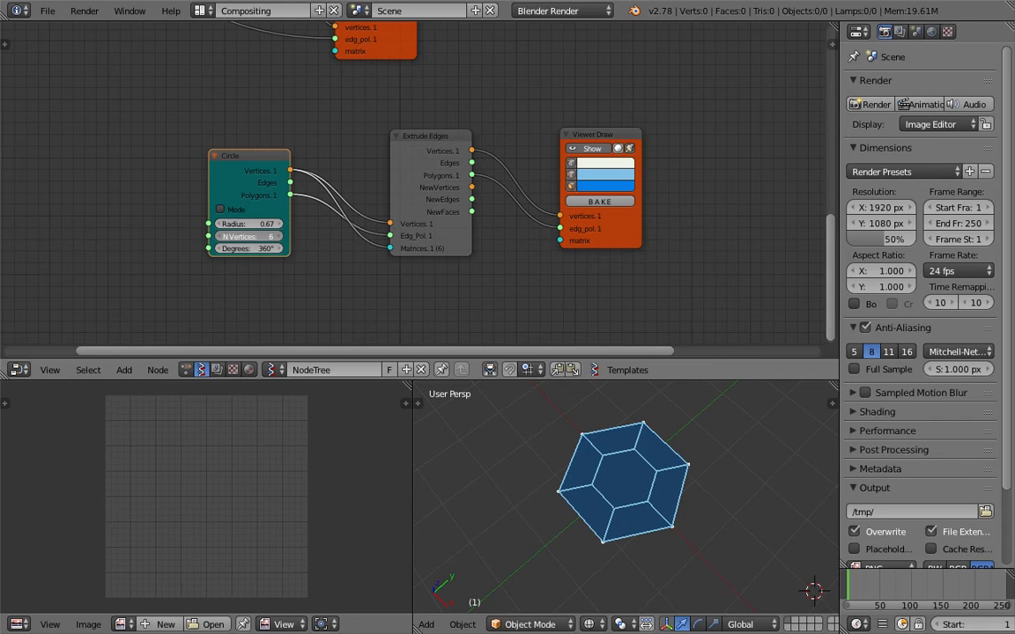
{"action": "middle_click_drag", "start_coordinate": [718, 476], "coordinate": [663, 441]}
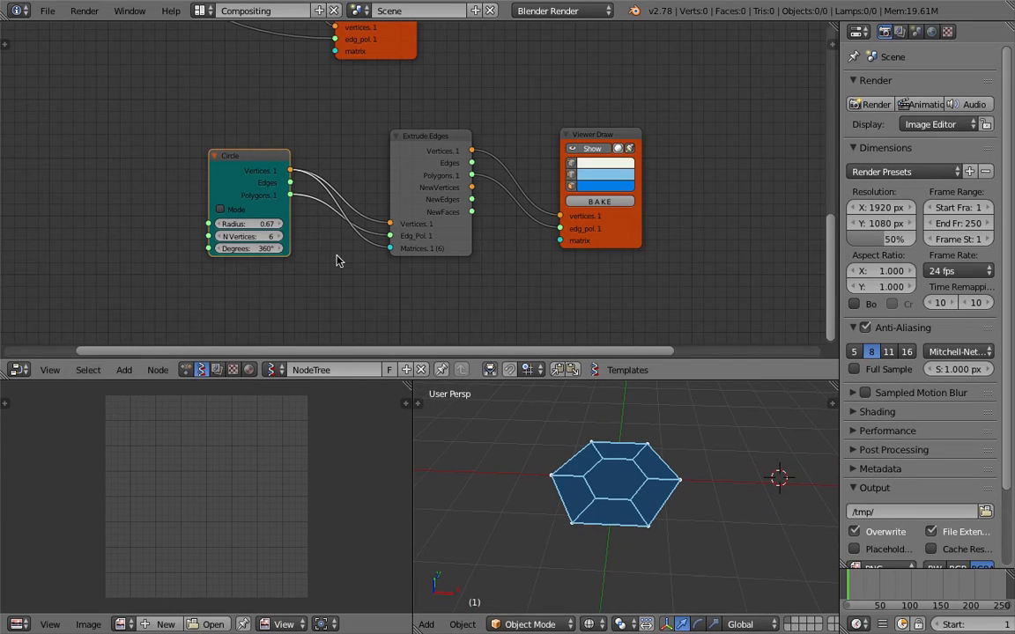
Set the Circle node's number of vertices to 4 and save the file.
{"action": "middle_click_drag", "start_coordinate": [614, 422], "coordinate": [636, 509]}
{"action": "key", "text": "ctrl+s"}
{"action": "left_click", "coordinate": [634, 506]}
{"action": "scroll", "coordinate": [455, 250], "scroll_direction": "up", "scroll_amount": 1}
Reposition Extrude Edges and Viewer Draw, and connect NewFaces to Viewer Draw's edg_pol input in place of Polygons.
{"action": "left_click_drag", "start_coordinate": [416, 176], "coordinate": [397, 182]}
{"action": "scroll", "coordinate": [443, 184], "scroll_direction": "up", "scroll_amount": 3}
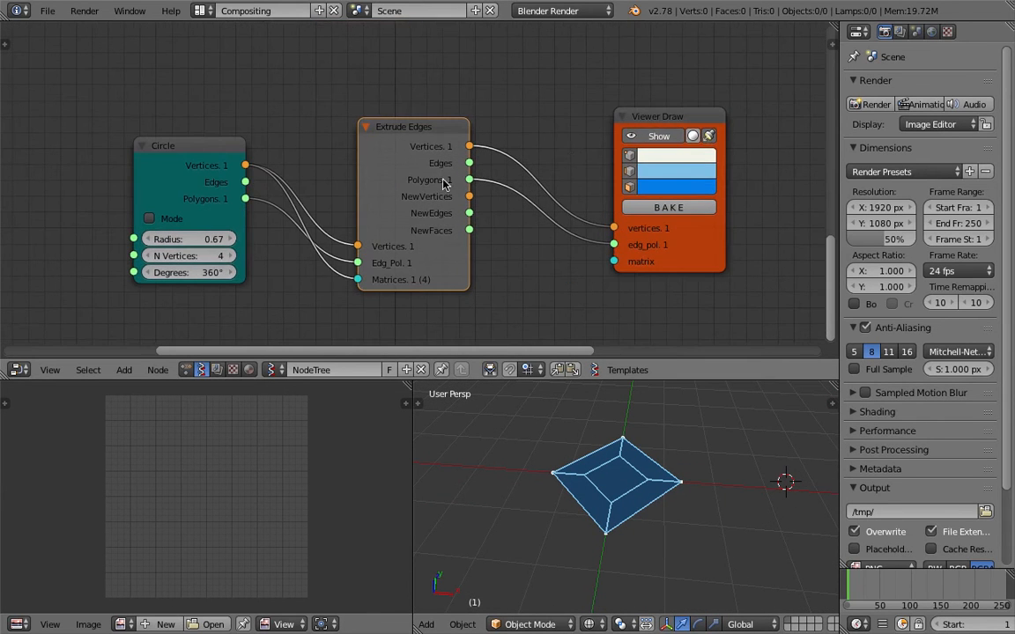
{"action": "left_click_drag", "start_coordinate": [629, 116], "coordinate": [529, 110]}
{"action": "middle_click_drag", "start_coordinate": [654, 479], "coordinate": [624, 490]}
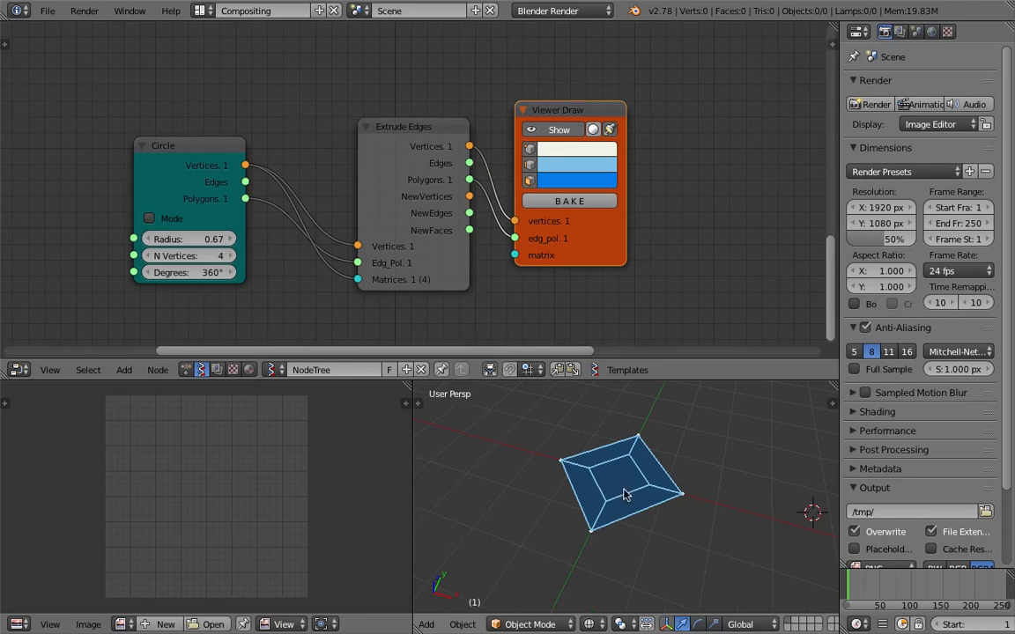
{"action": "left_click_drag", "start_coordinate": [405, 176], "coordinate": [378, 182]}
{"action": "left_click_drag", "start_coordinate": [442, 235], "coordinate": [509, 241]}
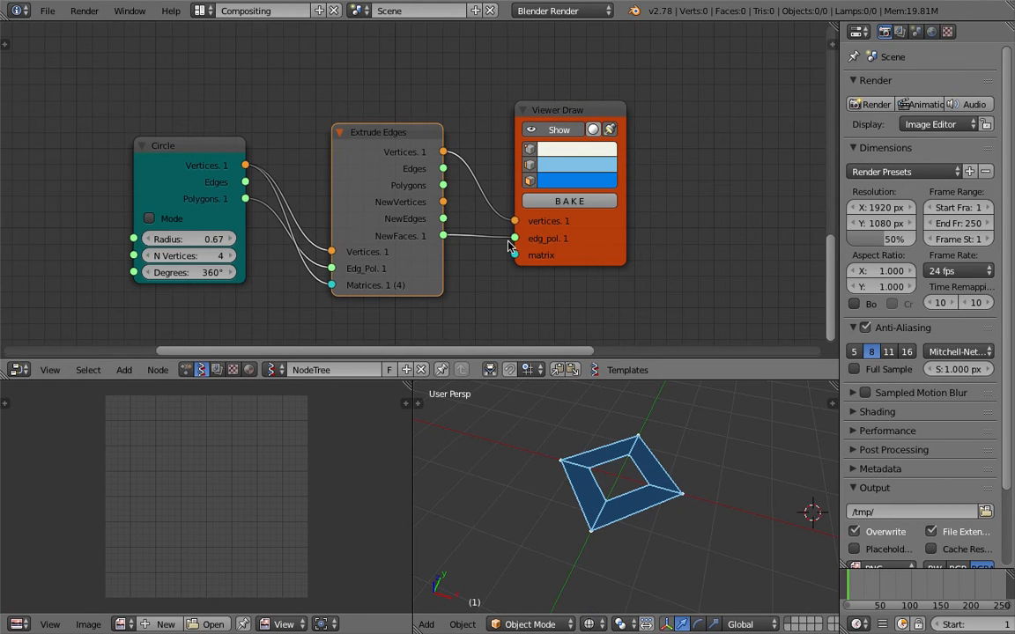
{"action": "middle_click_drag", "start_coordinate": [590, 411], "coordinate": [678, 489]}
Insert an Extrude Separate Faces node before Viewer Draw, feeding NewFaces into its Polygons input and its Polygons output into edg_pol.
{"action": "left_click_drag", "start_coordinate": [522, 216], "coordinate": [601, 226]}
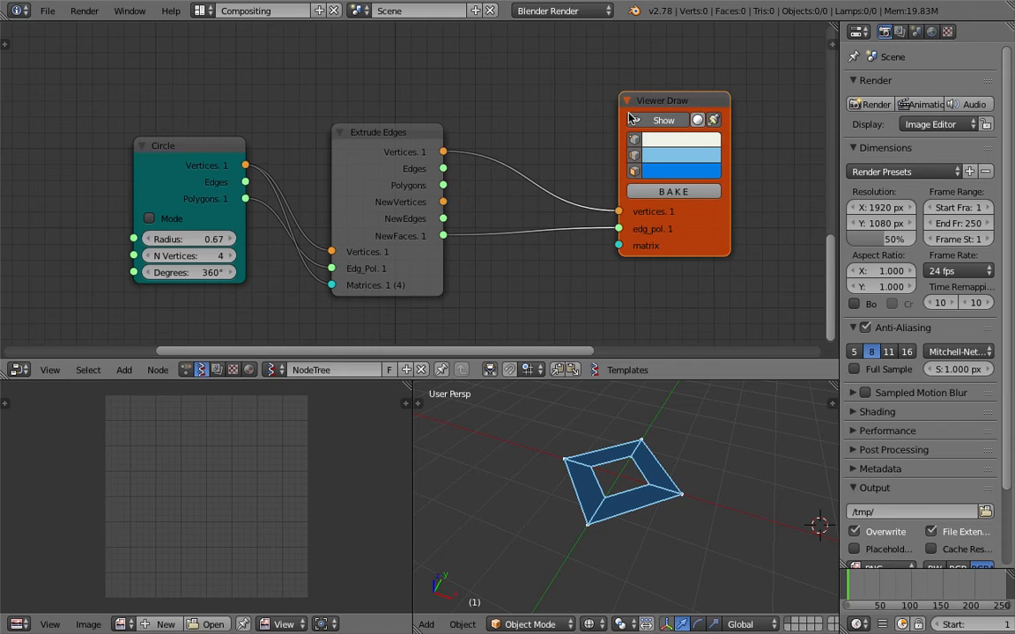
{"action": "left_click_drag", "start_coordinate": [628, 117], "coordinate": [652, 106]}
{"action": "key", "text": "alt+space"}
{"action": "type", "text": "ext"}
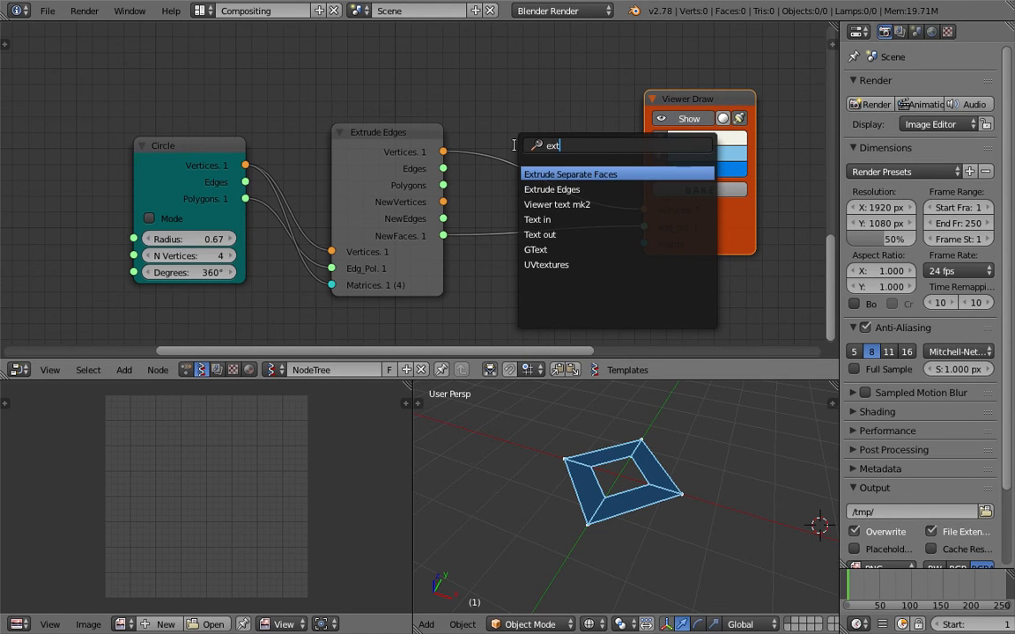
{"action": "key", "text": "Return"}
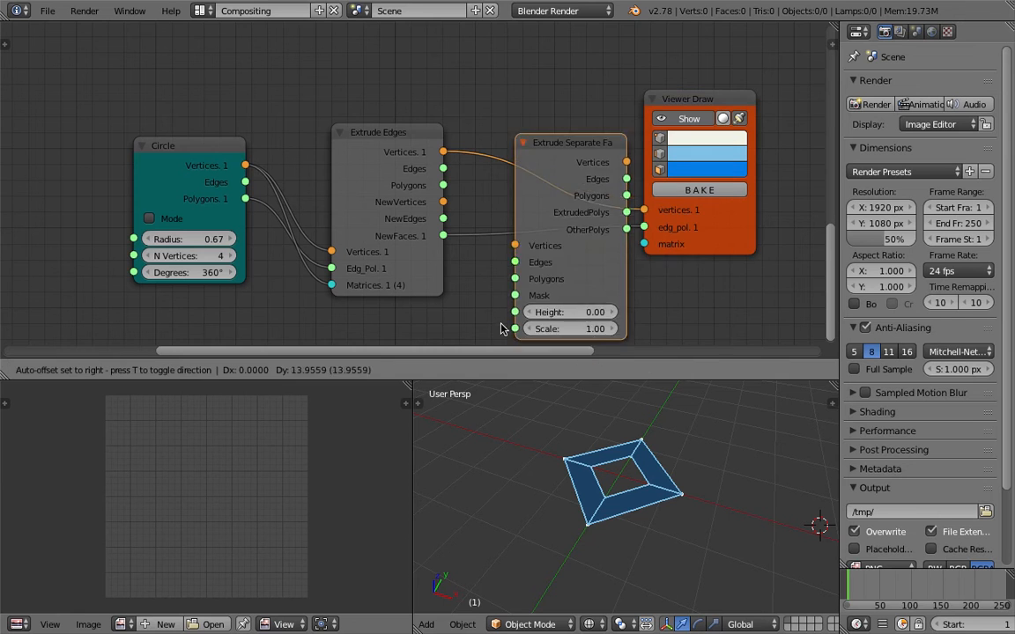
{"action": "left_click", "coordinate": [482, 205]}
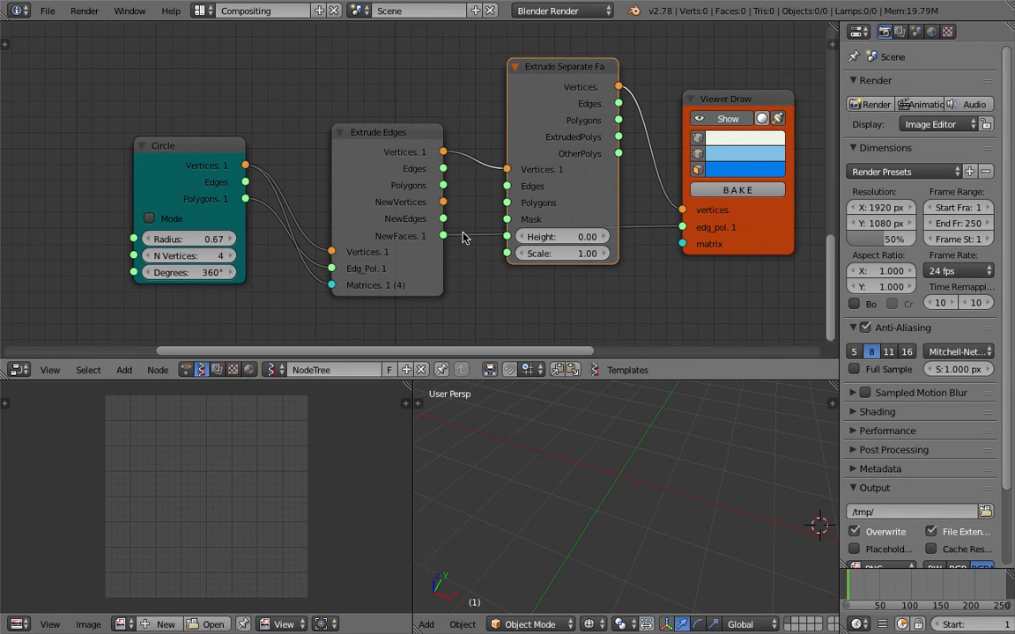
{"action": "left_click_drag", "start_coordinate": [445, 236], "coordinate": [507, 202]}
{"action": "mouse_move", "coordinate": [618, 137]}
{"action": "left_mouse_down"}
{"action": "mouse_move", "coordinate": [665, 176]}
{"action": "mouse_move", "coordinate": [640, 185]}
{"action": "mouse_move", "coordinate": [682, 228]}
{"action": "left_mouse_up"}
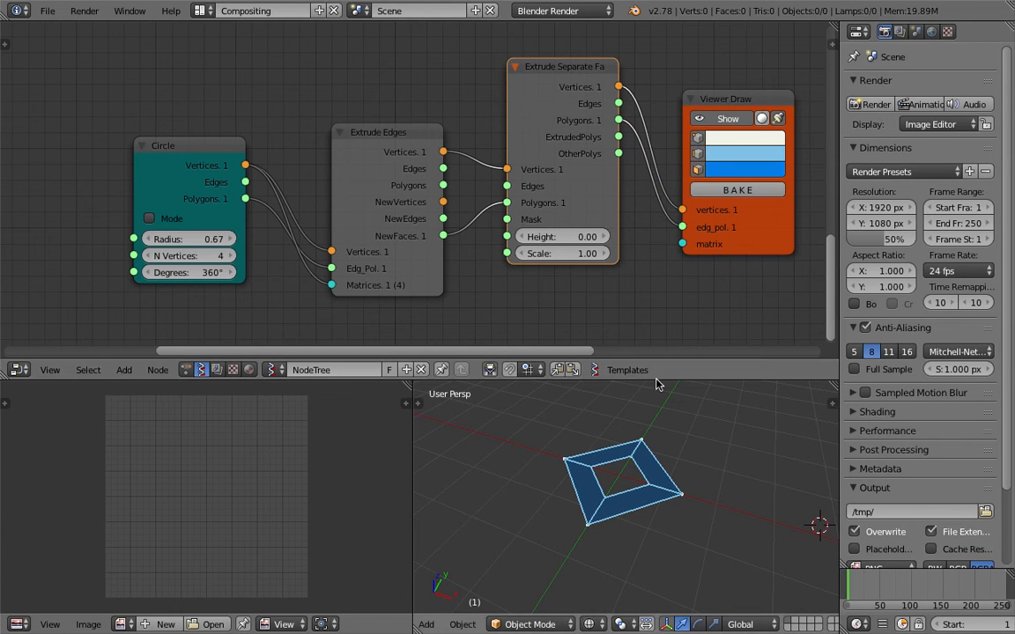
Try a height of 0.42 and a scale of 0.58 on the Extrude Separate Faces node.
{"action": "left_click_drag", "start_coordinate": [571, 239], "coordinate": [607, 238]}
{"action": "middle_click_drag", "start_coordinate": [677, 394], "coordinate": [553, 319]}
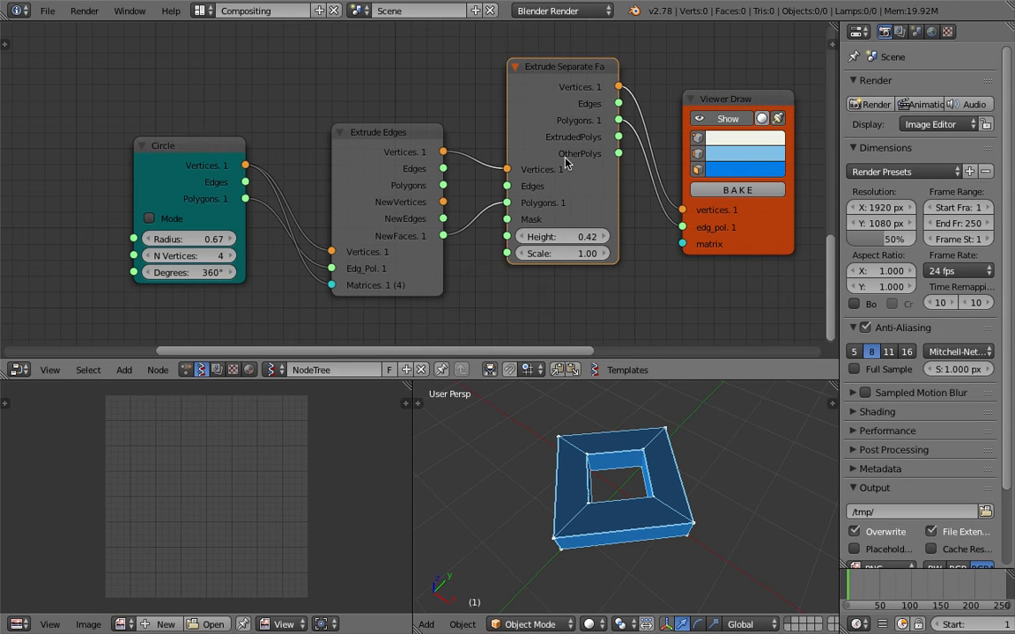
{"action": "left_click_drag", "start_coordinate": [558, 254], "coordinate": [522, 254]}
{"action": "middle_click_drag", "start_coordinate": [712, 472], "coordinate": [706, 425]}
Set both the height and the scale of the Extrude Separate Faces node to 1.
{"action": "left_click", "coordinate": [571, 239]}
{"action": "type", "text": "1"}
{"action": "key", "text": "Return"}
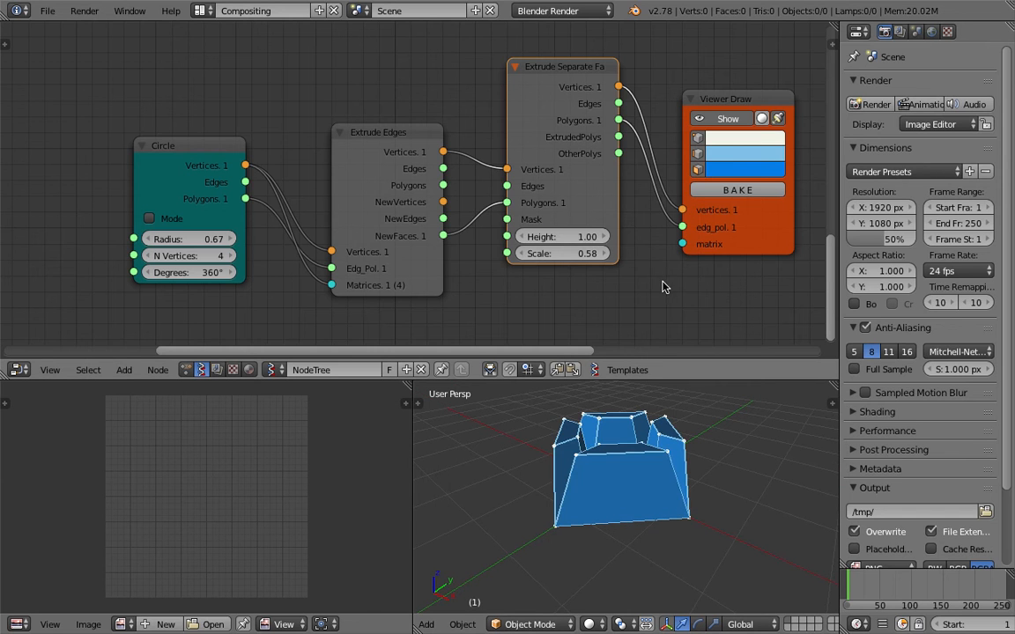
{"action": "middle_click_drag", "start_coordinate": [663, 287], "coordinate": [586, 324]}
{"action": "type", "text": "1"}
{"action": "key", "text": "Return"}
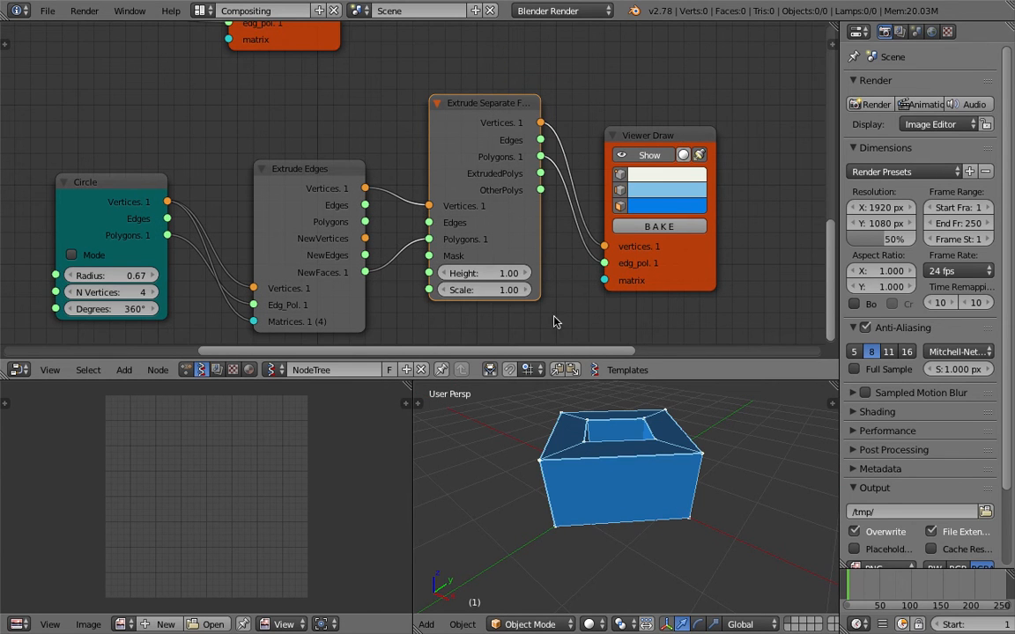
Move Viewer Draw farther out and insert a Remove Doubles node between it and Extrude Separate Faces.
{"action": "left_click_drag", "start_coordinate": [671, 274], "coordinate": [757, 274]}
{"action": "key", "text": "shift+a"}
{"action": "left_click", "coordinate": [618, 191]}
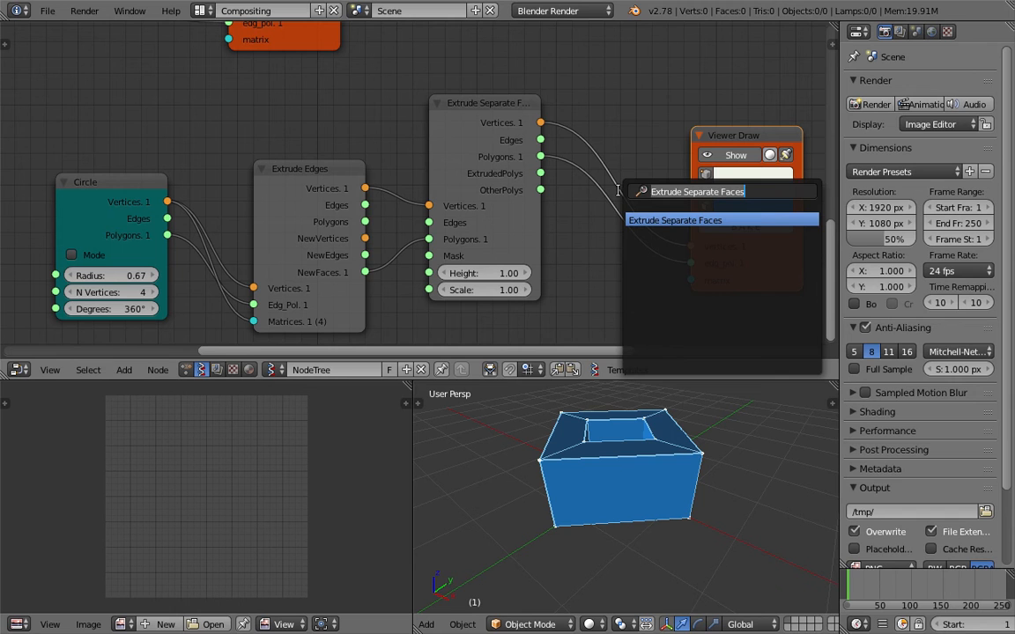
{"action": "key", "text": "shift+a"}
{"action": "left_click", "coordinate": [640, 99]}
{"action": "type", "text": "rem"}
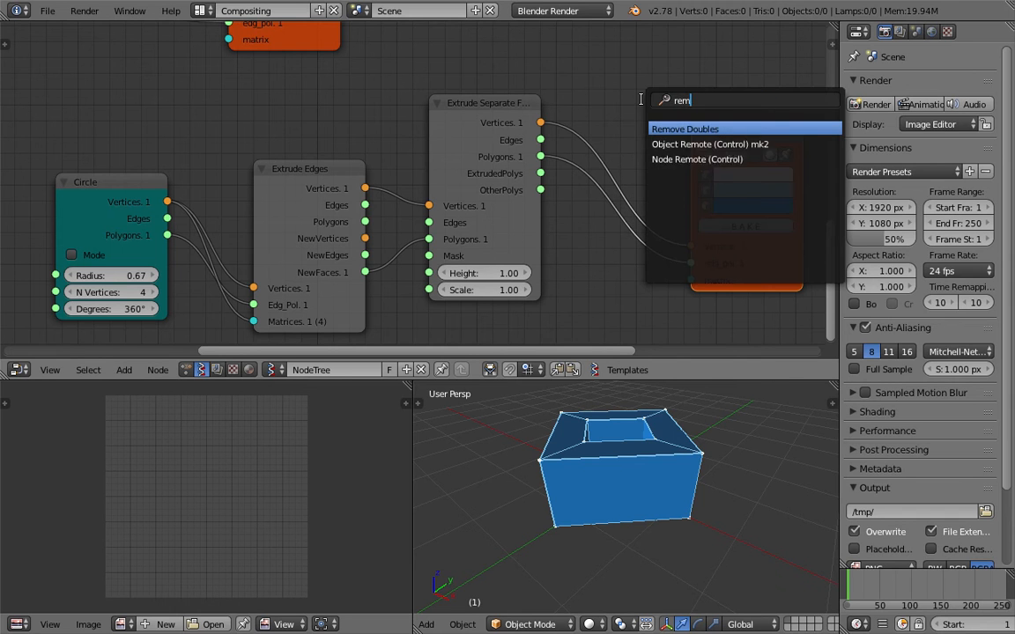
{"action": "type", "text": "ov"}
{"action": "key", "text": "Return"}
{"action": "left_click", "coordinate": [622, 104]}
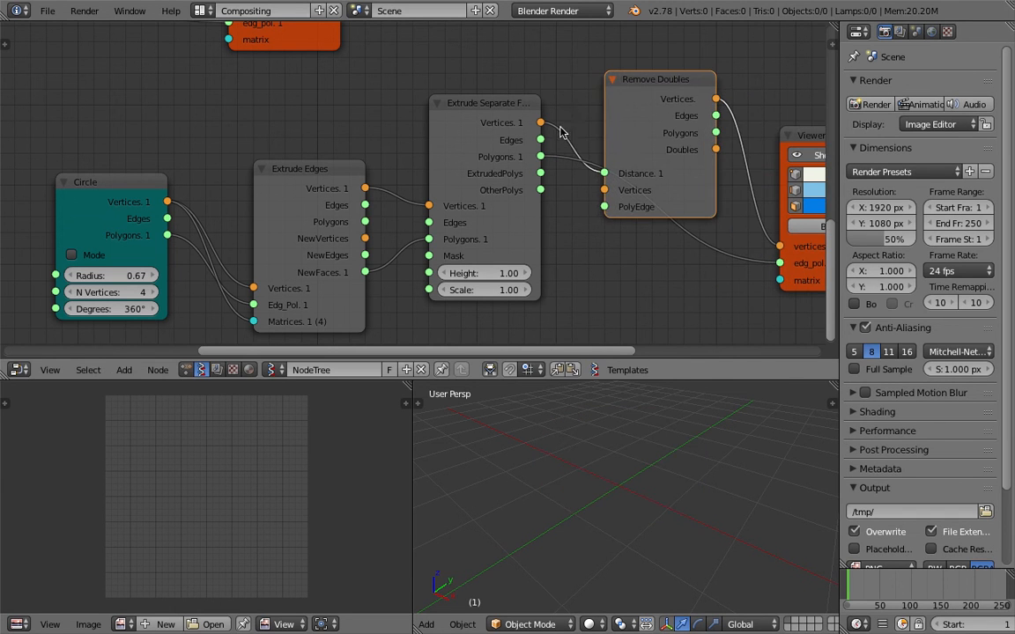
Wire the extruded vertices and polygons into Remove Doubles' Vertices and PolyEdge inputs, and its Polygons output into Viewer Draw's edg_pol.
{"action": "left_click_drag", "start_coordinate": [623, 103], "coordinate": [618, 55]}
{"action": "mouse_move", "coordinate": [600, 123]}
{"action": "left_mouse_down"}
{"action": "mouse_move", "coordinate": [548, 140]}
{"action": "mouse_move", "coordinate": [600, 141]}
{"action": "left_mouse_up"}
{"action": "left_click_drag", "start_coordinate": [540, 157], "coordinate": [599, 158]}
{"action": "left_click_drag", "start_coordinate": [711, 83], "coordinate": [742, 185]}
{"action": "left_click_drag", "start_coordinate": [781, 267], "coordinate": [780, 263]}
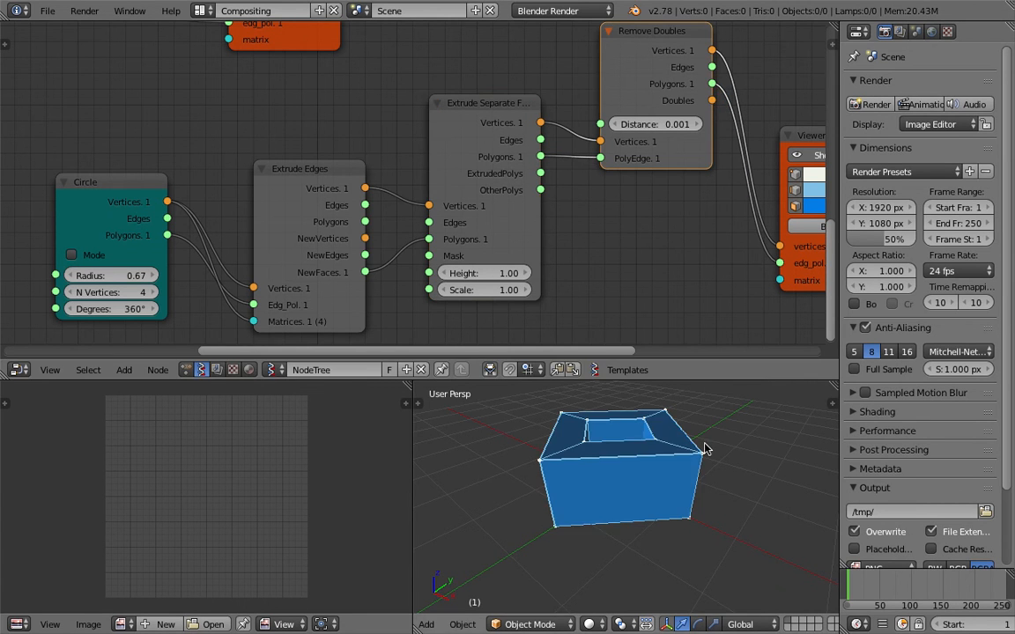
Bake the Viewer Draw mesh and move the baked object beside the node preview.
{"action": "middle_click_drag", "start_coordinate": [663, 161], "coordinate": [483, 180]}
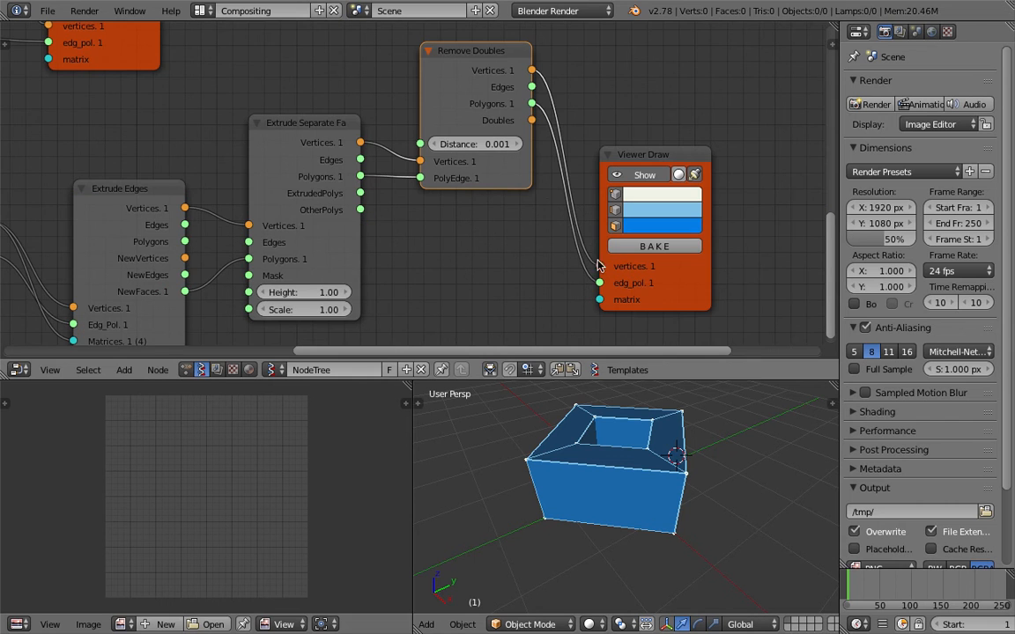
{"action": "left_click", "coordinate": [651, 250]}
{"action": "right_click", "coordinate": [654, 431]}
{"action": "scroll", "coordinate": [657, 467], "scroll_direction": "down", "scroll_amount": 1}
{"action": "middle_click_drag", "start_coordinate": [658, 481], "coordinate": [585, 483], "text": "shift"}
{"action": "key", "text": "g"}
{"action": "left_click", "coordinate": [735, 489]}
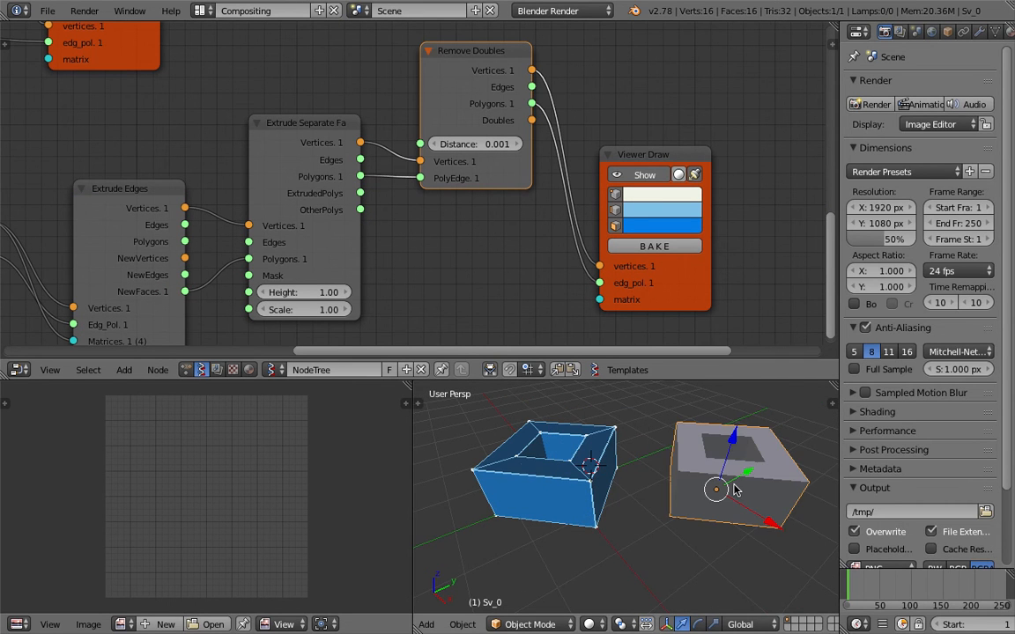
Apply a level 3 Subdivision Surface to the baked object and inspect its smoothed shape.
{"action": "key", "text": "ctrl+3"}
{"action": "mouse_move", "coordinate": [753, 486]}
{"action": "middle_mouse_down"}
{"action": "mouse_move", "coordinate": [661, 478]}
{"action": "mouse_move", "coordinate": [623, 516]}
{"action": "mouse_move", "coordinate": [729, 508]}
{"action": "mouse_move", "coordinate": [720, 496]}
{"action": "middle_mouse_up"}
{"action": "scroll", "coordinate": [641, 496], "scroll_direction": "up", "scroll_amount": 1}
{"action": "key", "text": "z"}
{"action": "key", "text": "z"}
{"action": "scroll", "coordinate": [625, 515], "scroll_direction": "up", "scroll_amount": 3}
{"action": "scroll", "coordinate": [718, 496], "scroll_direction": "down", "scroll_amount": 3}
Move the subdivided object farther from the preview and display it in wireframe.
{"action": "key", "text": "g"}
{"action": "left_click", "coordinate": [699, 489]}
{"action": "middle_click_drag", "start_coordinate": [611, 476], "coordinate": [640, 498]}
{"action": "key", "text": "z"}
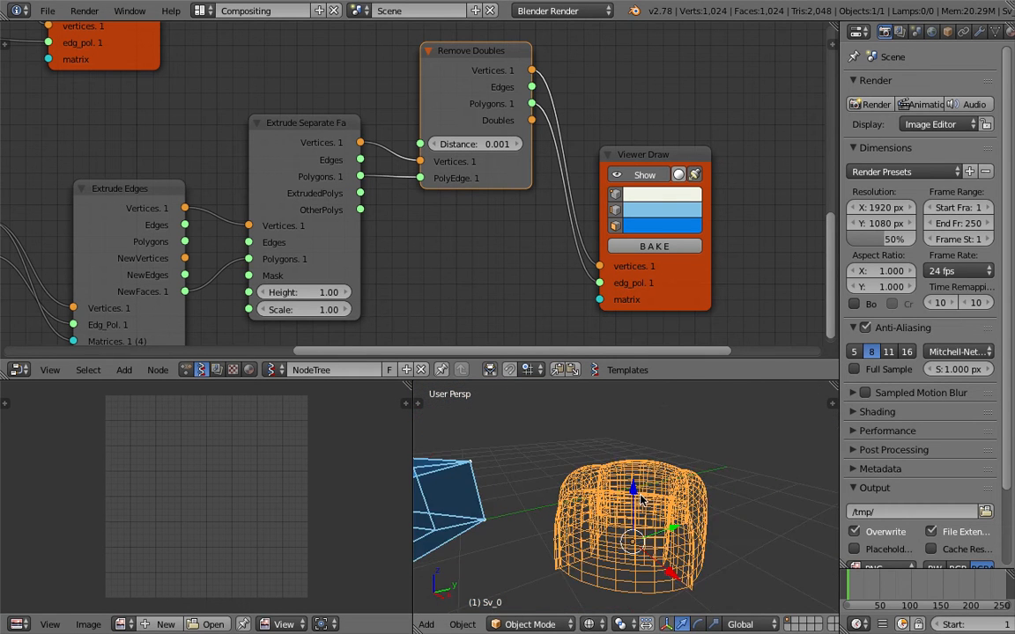
Examine the subdivided object from several angles, switching between wireframe and solid display.
{"action": "scroll", "coordinate": [640, 499], "scroll_direction": "up", "scroll_amount": 3}
{"action": "key", "text": "z"}
{"action": "key", "text": "z"}
{"action": "middle_click_drag", "start_coordinate": [532, 553], "coordinate": [632, 440]}
{"action": "key", "text": "z"}
{"action": "scroll", "coordinate": [640, 503], "scroll_direction": "down", "scroll_amount": 3}
{"action": "middle_click_drag", "start_coordinate": [641, 502], "coordinate": [677, 452]}
{"action": "middle_click_drag", "start_coordinate": [683, 493], "coordinate": [589, 420]}
{"action": "middle_click_drag", "start_coordinate": [622, 523], "coordinate": [688, 540]}
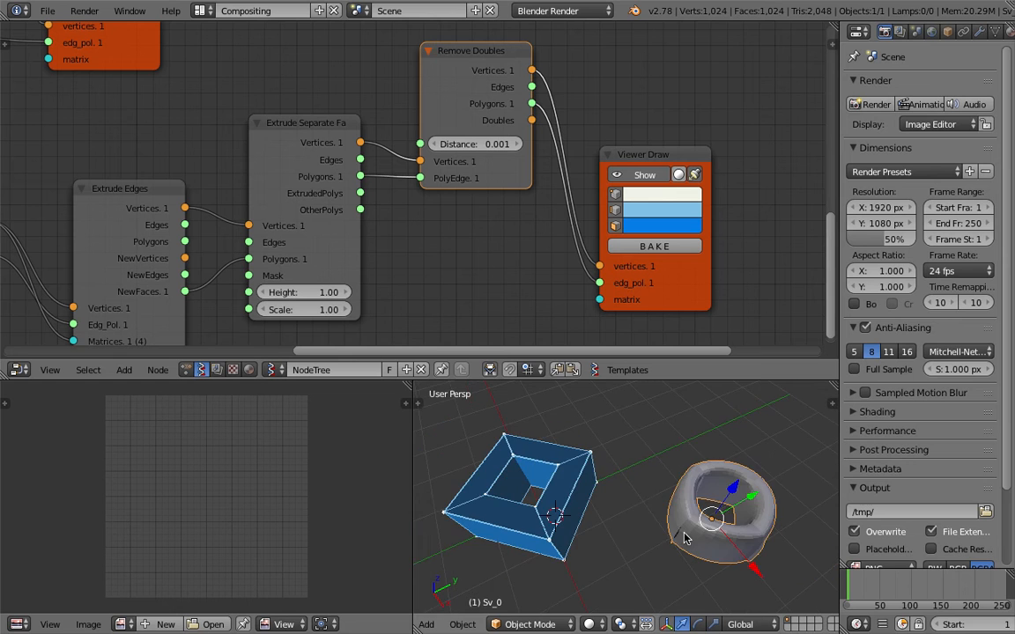
Delete the baked, subdivided object and set the Remove Doubles distance to 0.151.
{"action": "middle_click_drag", "start_coordinate": [628, 502], "coordinate": [710, 488]}
{"action": "key", "text": "x"}
{"action": "left_click", "coordinate": [724, 505]}
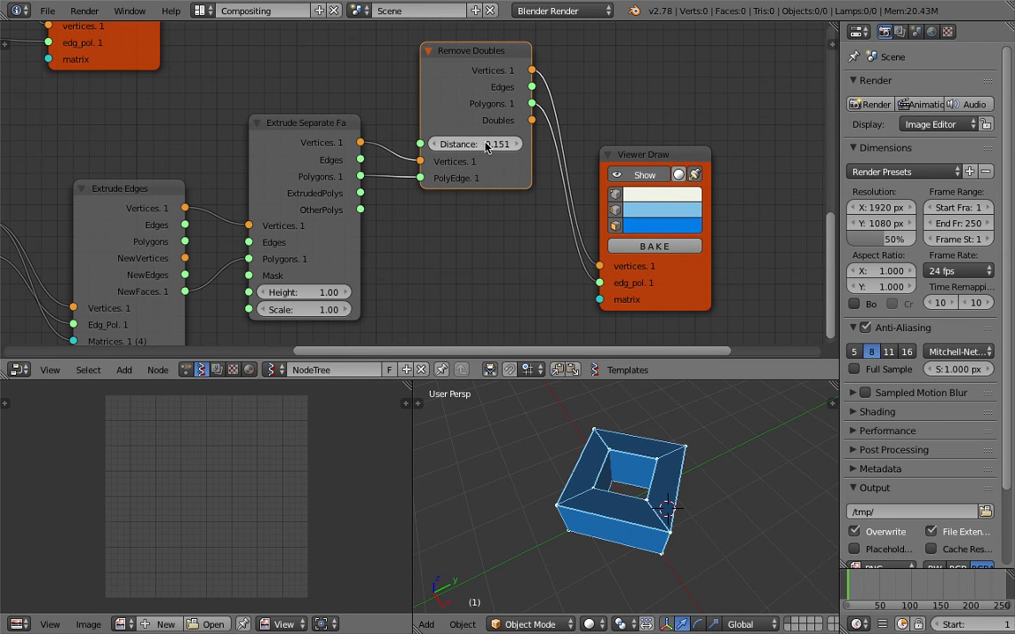
Reposition the Viewer Draw and Remove Doubles nodes so the links between them are spread apart.
{"action": "left_click_drag", "start_coordinate": [595, 168], "coordinate": [640, 114]}
{"action": "left_click_drag", "start_coordinate": [454, 80], "coordinate": [466, 117]}
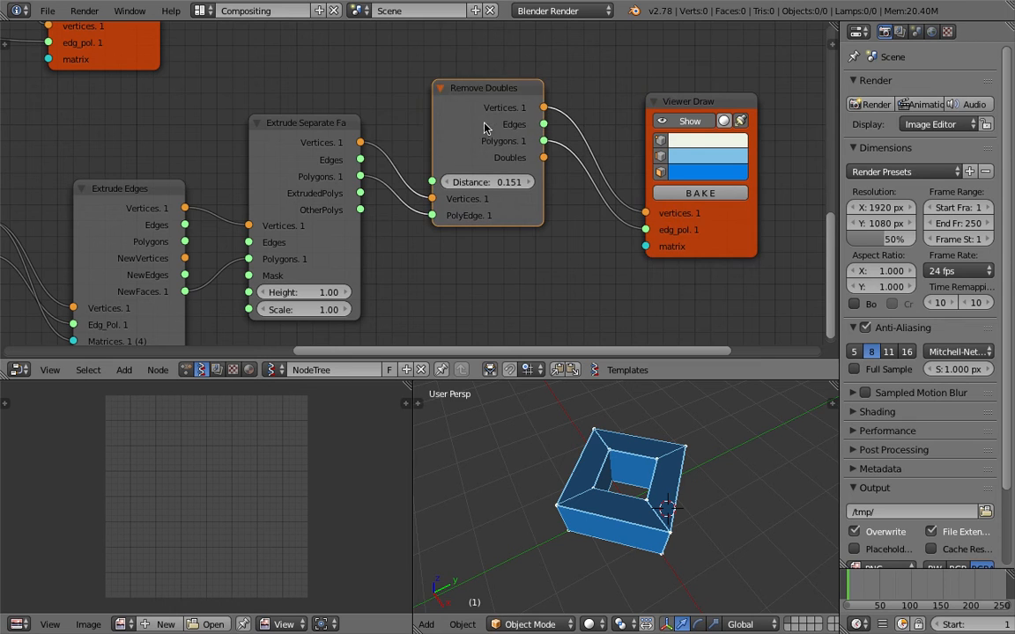
Preview Remove Doubles' Doubles output through Viewer Draw's vertices input, and reconnect the Vertices output in its place.
{"action": "mouse_move", "coordinate": [543, 157]}
{"action": "left_mouse_down"}
{"action": "mouse_move", "coordinate": [617, 221]}
{"action": "mouse_move", "coordinate": [646, 213]}
{"action": "left_mouse_up"}
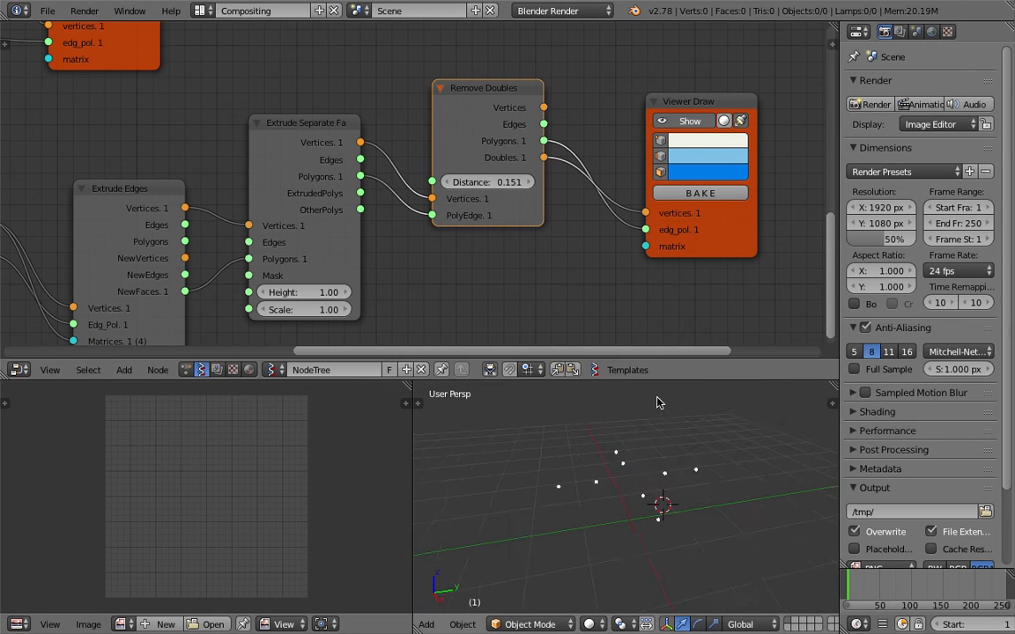
{"action": "middle_click_drag", "start_coordinate": [643, 471], "coordinate": [638, 455]}
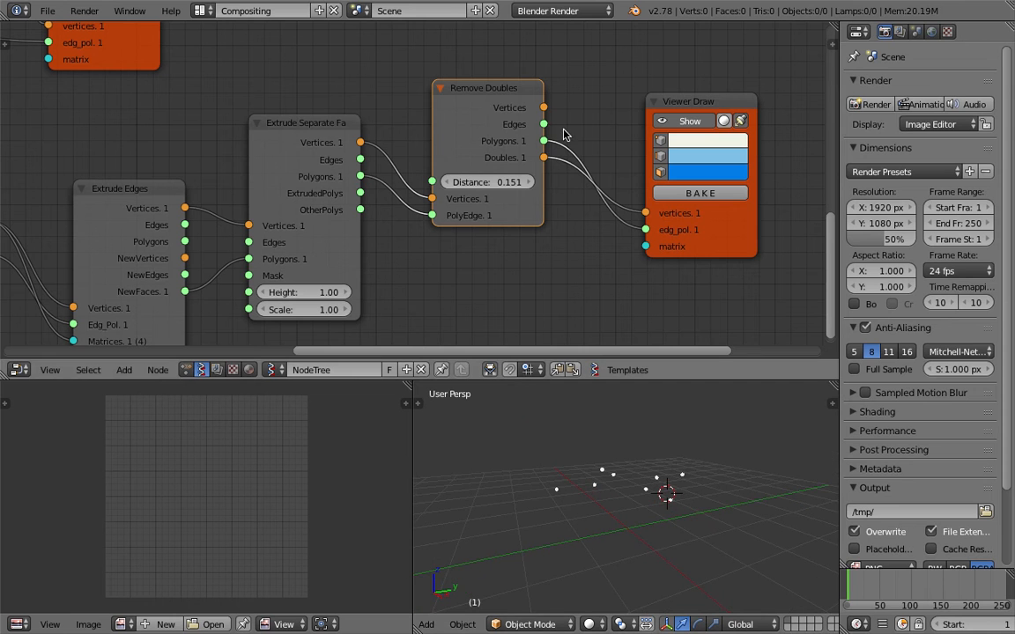
{"action": "mouse_move", "coordinate": [544, 108]}
{"action": "left_mouse_down"}
{"action": "mouse_move", "coordinate": [581, 196]}
{"action": "mouse_move", "coordinate": [645, 213]}
{"action": "left_mouse_up"}
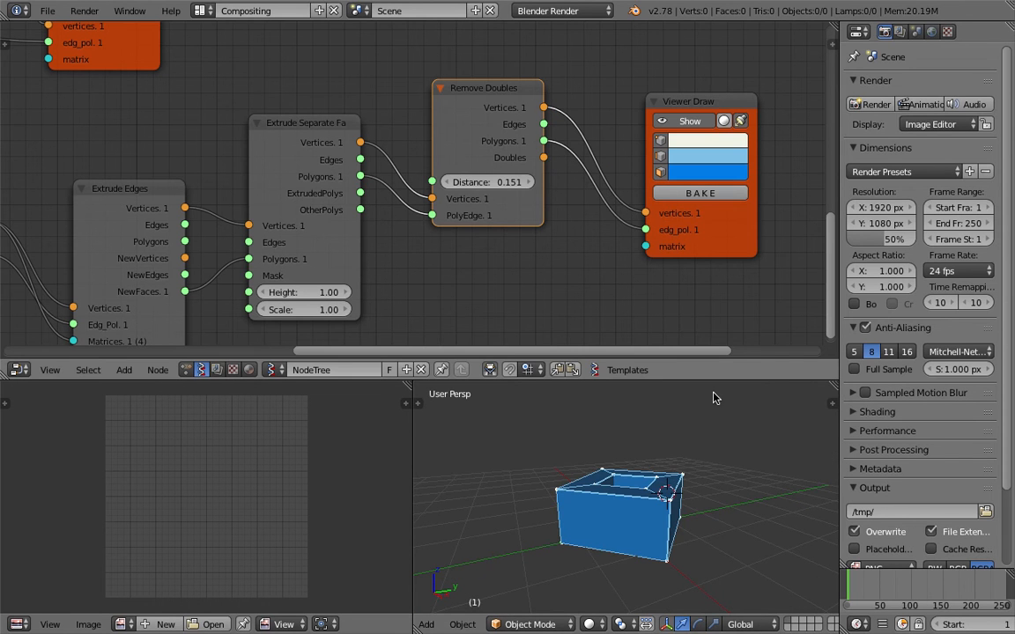
Save the current Blender file over the existing version.
{"action": "middle_click_drag", "start_coordinate": [715, 400], "coordinate": [691, 417]}
{"action": "key", "text": "ctrl+s"}
{"action": "left_click", "coordinate": [690, 418]}
{"action": "middle_click_drag", "start_coordinate": [405, 273], "coordinate": [407, 259]}
{"action": "key", "text": "ctrl+s"}
{"action": "left_click", "coordinate": [408, 259]}
Set the Extrude Separate Faces height to 0.70 and the Circle's N Vertices to 8.
{"action": "middle_click_drag", "start_coordinate": [313, 284], "coordinate": [360, 264]}
{"action": "left_click_drag", "start_coordinate": [358, 265], "coordinate": [332, 264]}
{"action": "middle_click_drag", "start_coordinate": [497, 262], "coordinate": [551, 249]}
{"action": "middle_click_drag", "start_coordinate": [87, 268], "coordinate": [278, 262]}
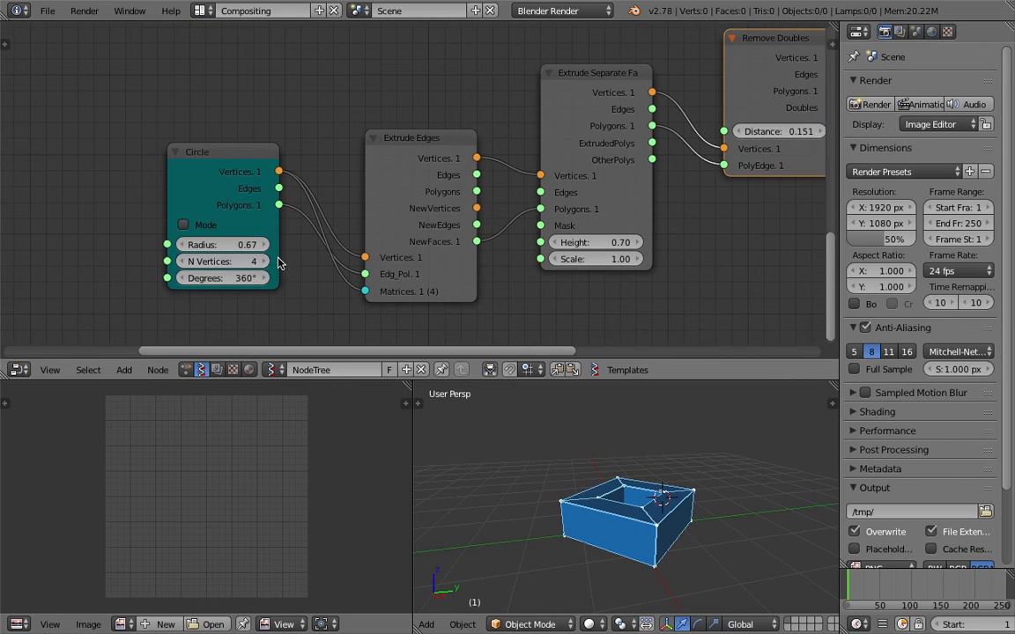
{"action": "left_click_drag", "start_coordinate": [260, 266], "coordinate": [352, 273]}
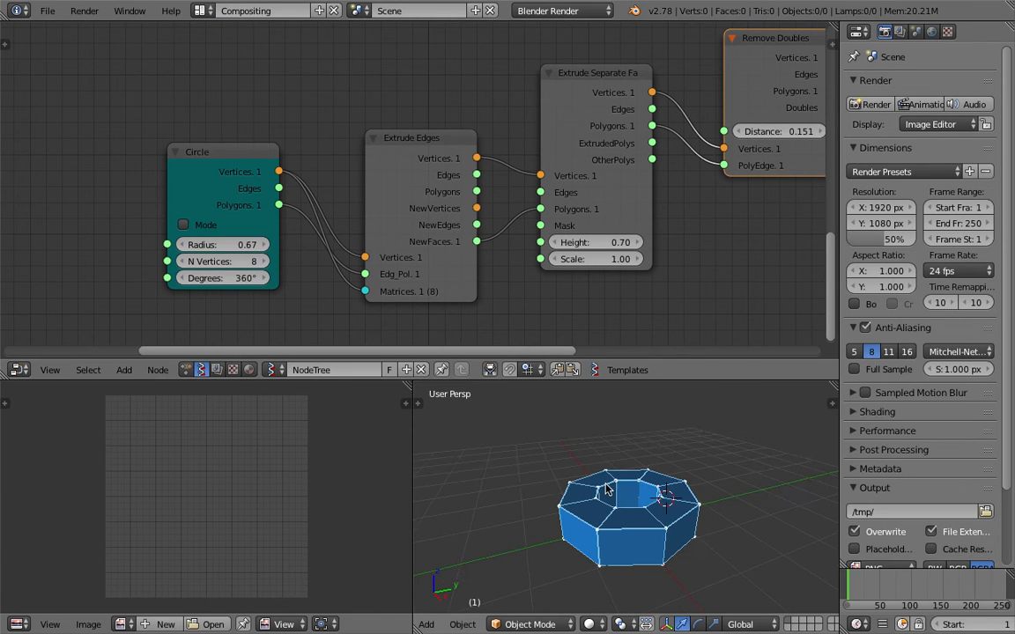
Set the Extrude Separate Faces node's height to 0.61 and its scale to 1.
{"action": "scroll", "coordinate": [753, 99], "scroll_direction": "down", "scroll_amount": 1}
{"action": "middle_click_drag", "start_coordinate": [755, 96], "coordinate": [521, 105]}
{"action": "scroll", "coordinate": [652, 222], "scroll_direction": "up", "scroll_amount": 2}
{"action": "middle_click_drag", "start_coordinate": [627, 200], "coordinate": [525, 200]}
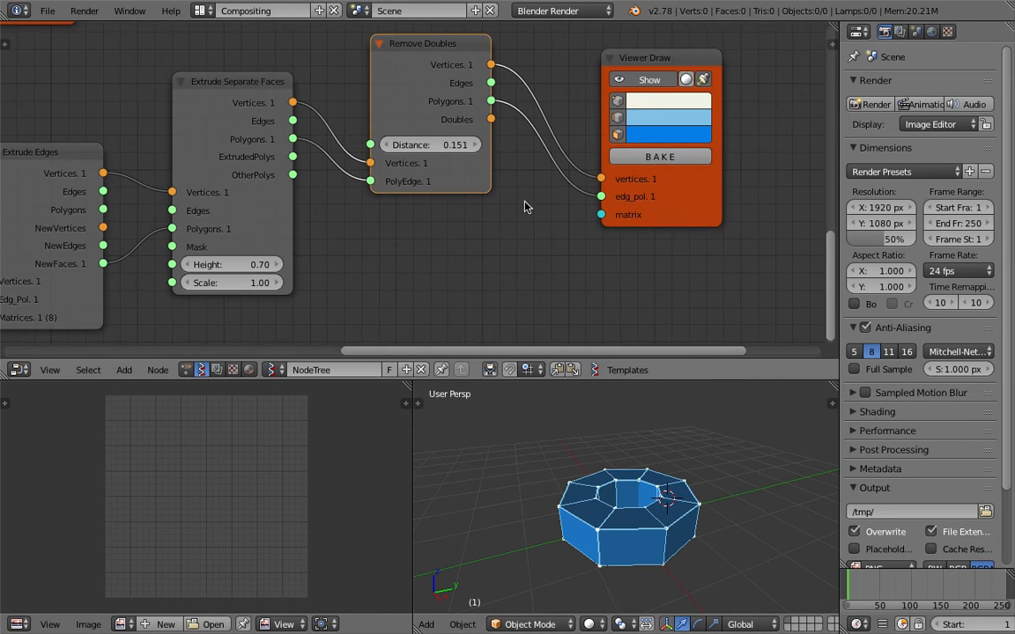
{"action": "mouse_move", "coordinate": [258, 268]}
{"action": "left_mouse_down"}
{"action": "mouse_move", "coordinate": [229, 268]}
{"action": "mouse_move", "coordinate": [245, 283]}
{"action": "mouse_move", "coordinate": [293, 283]}
{"action": "mouse_move", "coordinate": [271, 283]}
{"action": "mouse_move", "coordinate": [271, 265]}
{"action": "mouse_move", "coordinate": [231, 265]}
{"action": "mouse_move", "coordinate": [326, 266]}
{"action": "mouse_move", "coordinate": [243, 265]}
{"action": "left_mouse_up"}
{"action": "left_click", "coordinate": [256, 283]}
{"action": "type", "text": "1"}
{"action": "key", "text": "Return"}
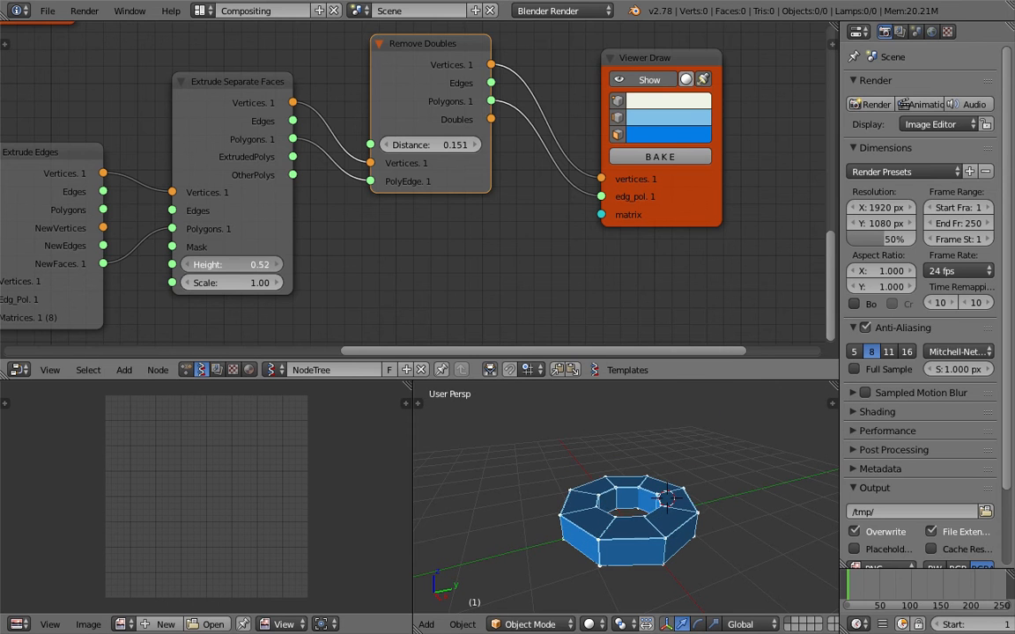
{"action": "middle_click_drag", "start_coordinate": [277, 269], "coordinate": [289, 203]}
Bake the eight-sided ring mesh and move the baked object beside its node preview.
{"action": "right_click", "coordinate": [657, 553]}
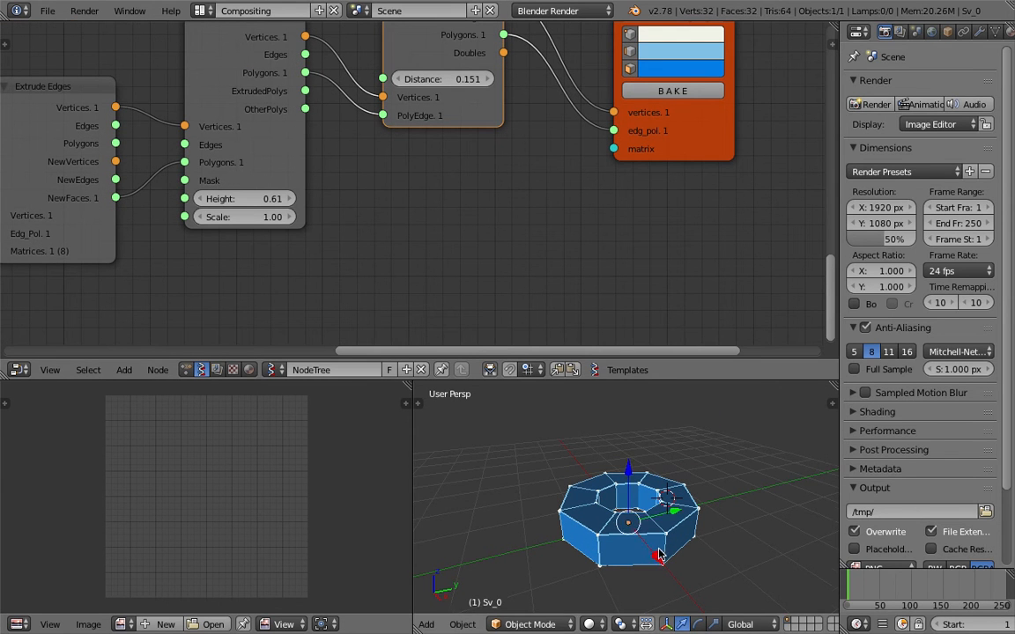
{"action": "scroll", "coordinate": [655, 554], "scroll_direction": "down", "scroll_amount": 2}
{"action": "key", "text": "g"}
{"action": "left_click", "coordinate": [768, 534]}
{"action": "middle_click_drag", "start_coordinate": [707, 530], "coordinate": [604, 546], "text": "shift"}
Add a Subdivision Surface to the baked ring and apply smooth shading to it.
{"action": "scroll", "coordinate": [668, 515], "scroll_direction": "up", "scroll_amount": 5}
{"action": "scroll", "coordinate": [649, 511], "scroll_direction": "down", "scroll_amount": 2}
{"action": "scroll", "coordinate": [649, 512], "scroll_direction": "up", "scroll_amount": 1}
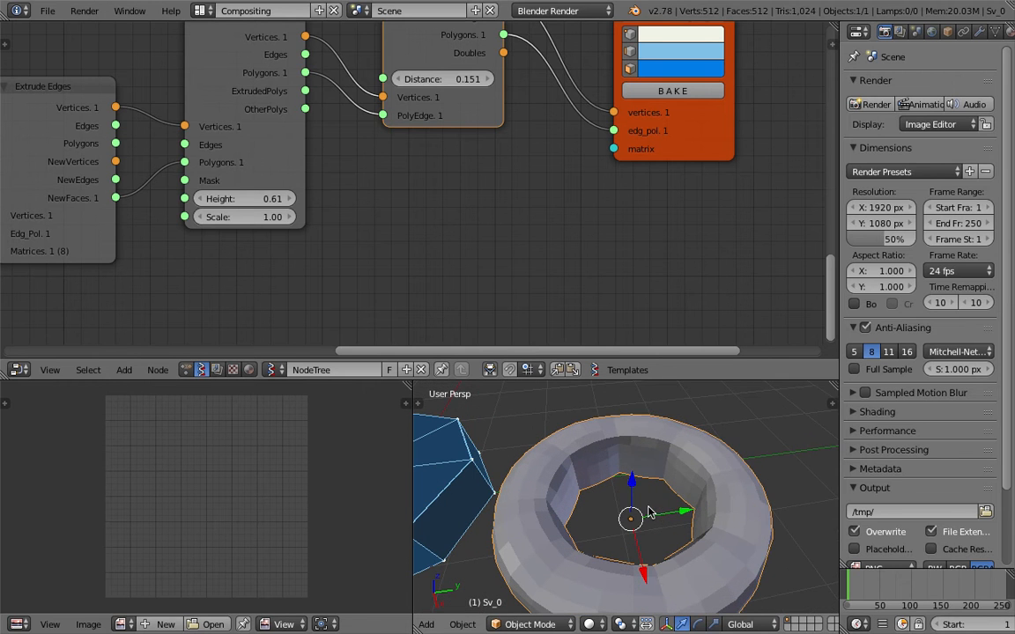
{"action": "key", "text": "space"}
{"action": "type", "text": "smoo"}
{"action": "key", "text": "Return"}
{"action": "scroll", "coordinate": [656, 513], "scroll_direction": "down", "scroll_amount": 1}
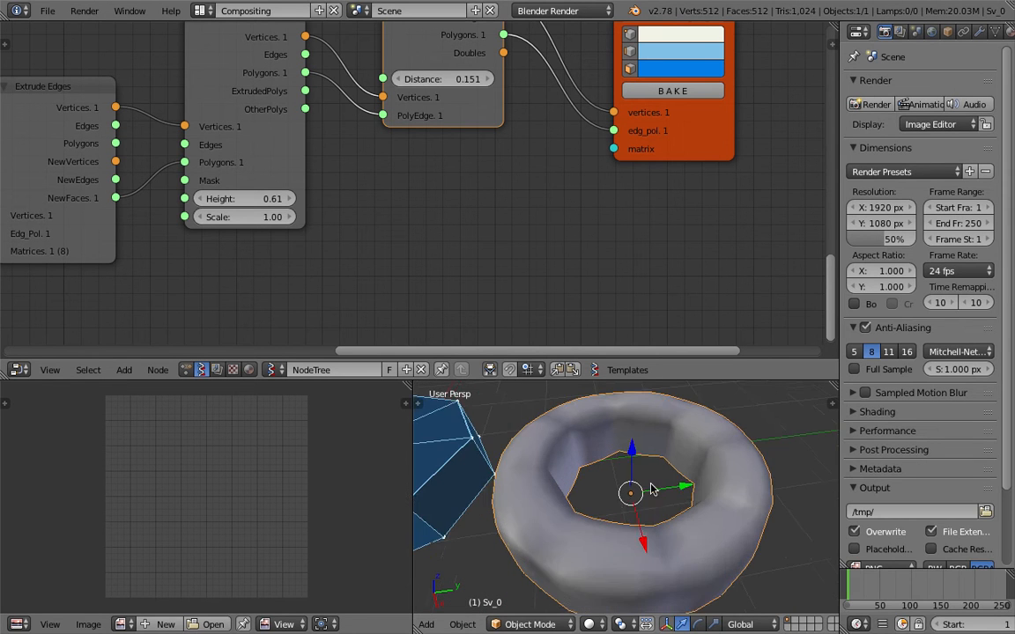
Delete the ring of faces on the baked object's underside in face select mode.
{"action": "middle_click_drag", "start_coordinate": [660, 516], "coordinate": [656, 560]}
{"action": "key", "text": "ctrl+Tab"}
{"action": "left_click", "coordinate": [780, 482]}
{"action": "right_click", "coordinate": [672, 473]}
{"action": "right_click", "coordinate": [669, 454], "text": "shift"}
{"action": "scroll", "coordinate": [643, 454], "scroll_direction": "down", "scroll_amount": 2}
{"action": "right_click", "coordinate": [695, 477], "text": "shift"}
{"action": "right_click", "coordinate": [689, 460], "text": "shift"}
{"action": "right_click", "coordinate": [725, 469], "text": "shift"}
{"action": "key", "text": "x"}
{"action": "left_click", "coordinate": [726, 473]}
{"action": "key", "text": "Tab"}
Apply smooth shading to the baked object again and examine its open underside.
{"action": "left_click", "coordinate": [589, 523]}
{"action": "middle_click_drag", "start_coordinate": [588, 523], "coordinate": [674, 505]}
{"action": "scroll", "coordinate": [607, 516], "scroll_direction": "up", "scroll_amount": 3}
{"action": "scroll", "coordinate": [620, 484], "scroll_direction": "down", "scroll_amount": 4}
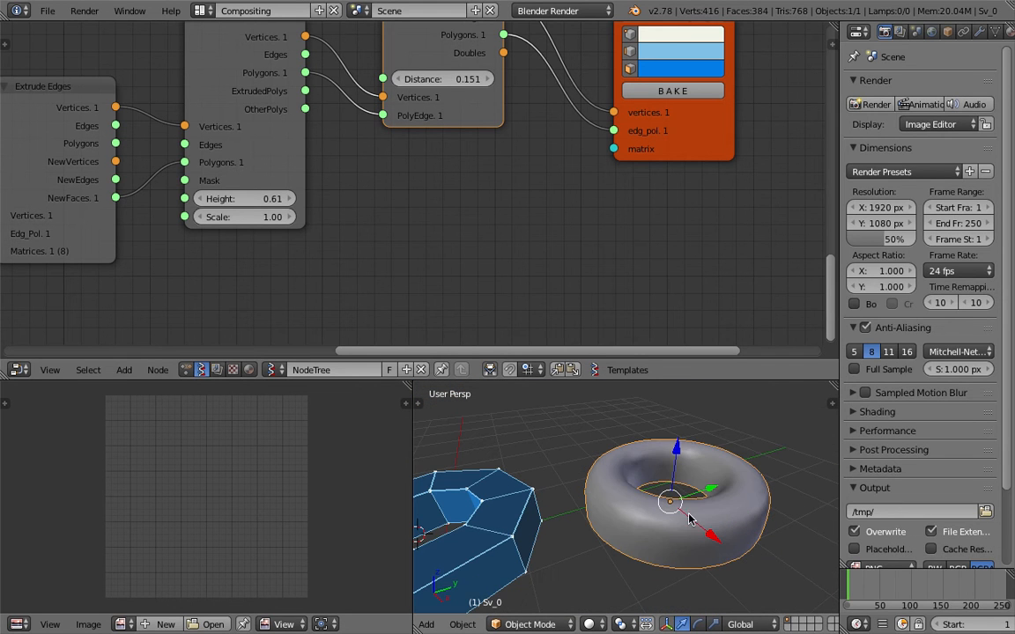
{"action": "key", "text": "space"}
{"action": "type", "text": "smoo"}
{"action": "key", "text": "Return"}
{"action": "middle_click_drag", "start_coordinate": [694, 508], "coordinate": [717, 433]}
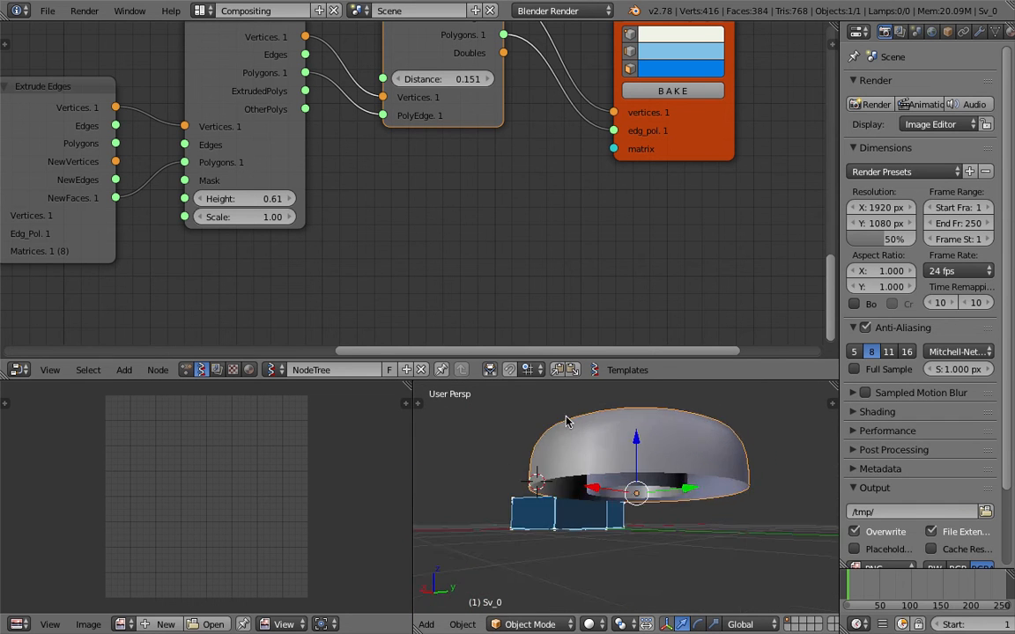
{"action": "middle_click_drag", "start_coordinate": [502, 465], "coordinate": [710, 411]}
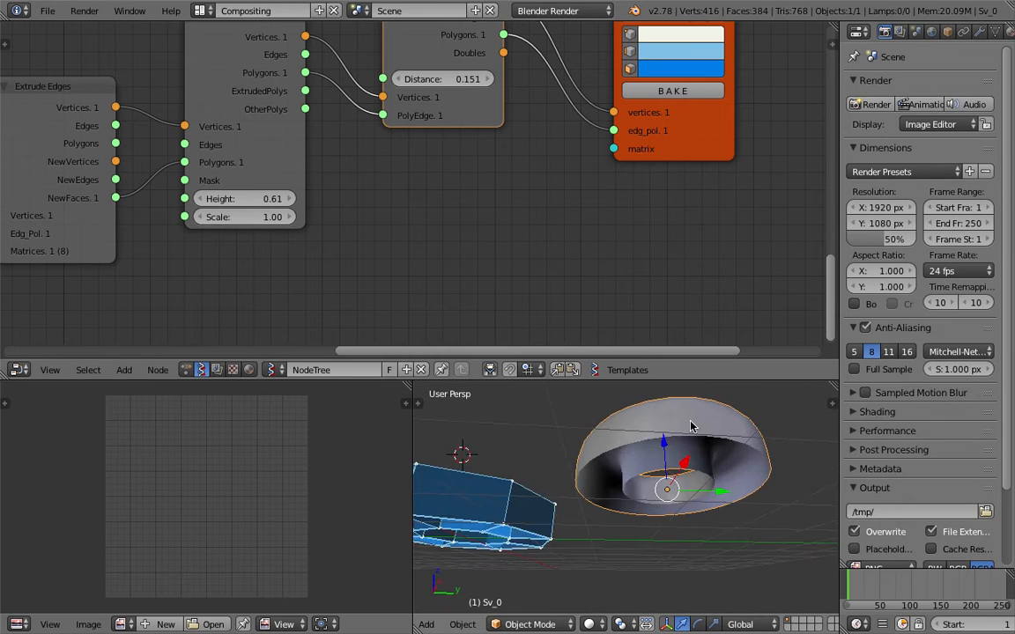
Fill the open edge loops on the baked object's underside in edit mode.
{"action": "key", "text": "Tab"}
{"action": "left_click", "coordinate": [696, 449]}
{"action": "key", "text": "a"}
{"action": "middle_click_drag", "start_coordinate": [693, 470], "coordinate": [649, 566]}
{"action": "key", "text": "Tab"}
{"action": "left_click", "coordinate": [579, 445]}
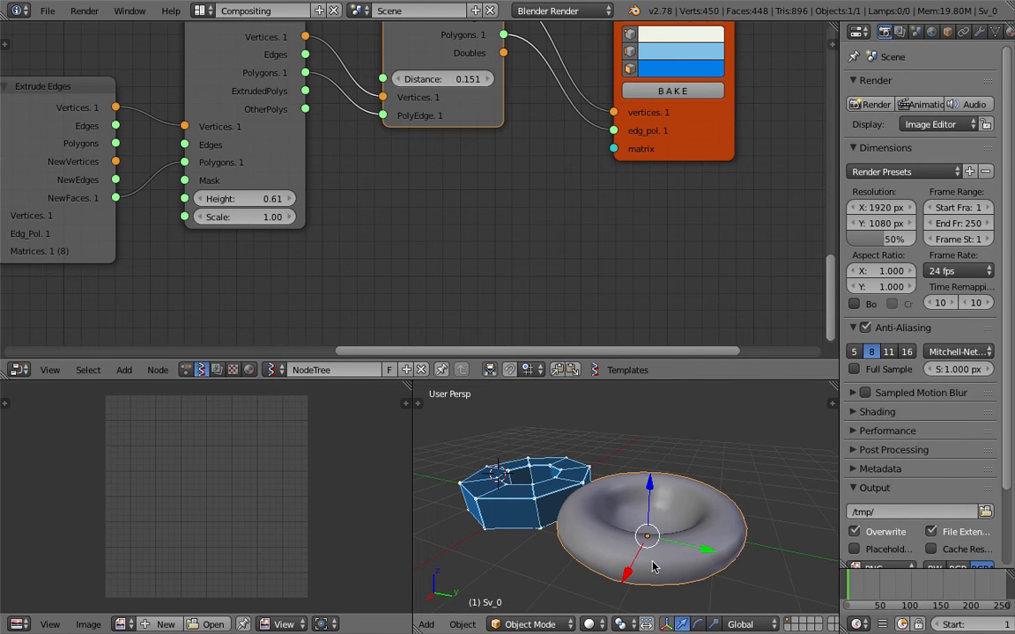
Scale the filled baked object, examine its shape, and delete it from the scene.
{"action": "middle_click_drag", "start_coordinate": [668, 524], "coordinate": [675, 572]}
{"action": "key", "text": "s"}
{"action": "left_click", "coordinate": [727, 500]}
{"action": "middle_click_drag", "start_coordinate": [676, 523], "coordinate": [581, 563]}
{"action": "key", "text": "Delete"}
Save the Blender file with only the ring's node preview left in the scene.
{"action": "middle_click_drag", "start_coordinate": [577, 500], "coordinate": [571, 582]}
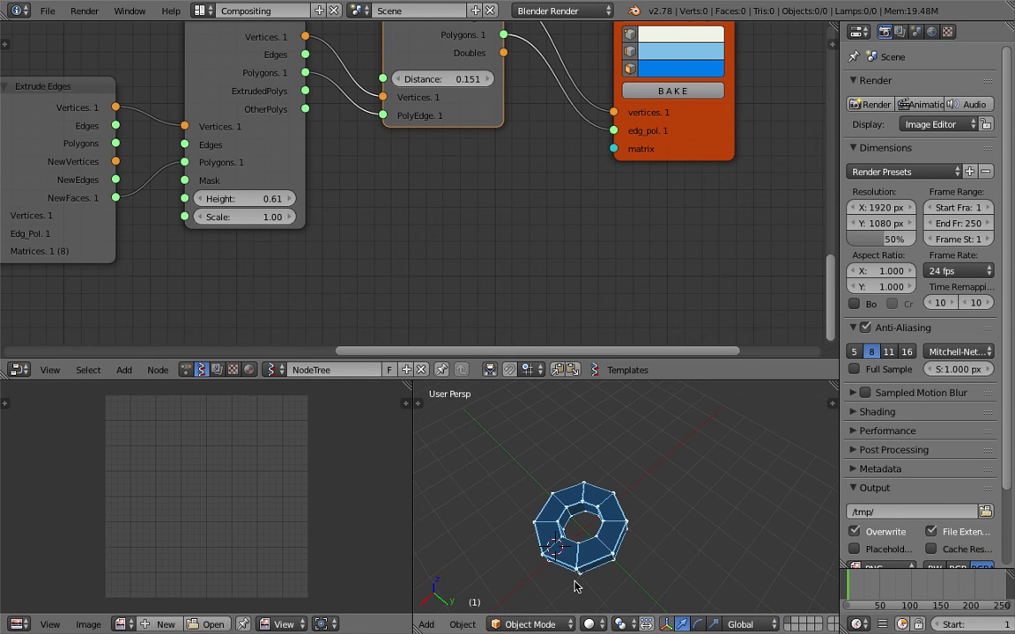
{"action": "left_click", "coordinate": [686, 556]}
{"action": "key", "text": "ctrl+s"}
{"action": "left_click", "coordinate": [686, 556]}
Toggle the preview of an earlier Viewer Draw node and of the ring's Viewer Draw node off and on.
{"action": "scroll", "coordinate": [494, 235], "scroll_direction": "down", "scroll_amount": 5}
{"action": "middle_click_drag", "start_coordinate": [431, 106], "coordinate": [509, 200]}
{"action": "scroll", "coordinate": [396, 123], "scroll_direction": "down", "scroll_amount": 3}
{"action": "middle_click_drag", "start_coordinate": [353, 79], "coordinate": [449, 235]}
{"action": "middle_click_drag", "start_coordinate": [616, 168], "coordinate": [427, 202]}
{"action": "scroll", "coordinate": [652, 160], "scroll_direction": "up", "scroll_amount": 2}
{"action": "left_click", "coordinate": [698, 147]}
{"action": "left_click", "coordinate": [696, 146]}
{"action": "middle_click_drag", "start_coordinate": [600, 285], "coordinate": [628, 179]}
{"action": "left_click", "coordinate": [569, 287]}
{"action": "left_click", "coordinate": [569, 288]}
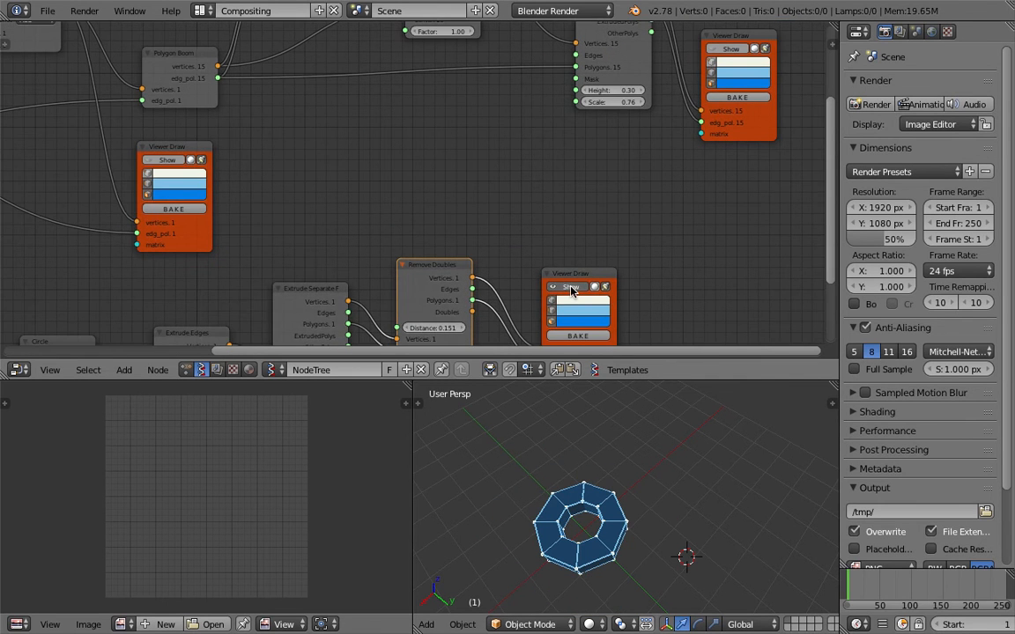
Add a Matrix in node below the Viewer Draw node and wire its Matrix output into the matrix input.
{"action": "middle_click_drag", "start_coordinate": [494, 255], "coordinate": [576, 131]}
{"action": "middle_click_drag", "start_coordinate": [468, 227], "coordinate": [502, 168]}
{"action": "middle_click_drag", "start_coordinate": [548, 204], "coordinate": [536, 171]}
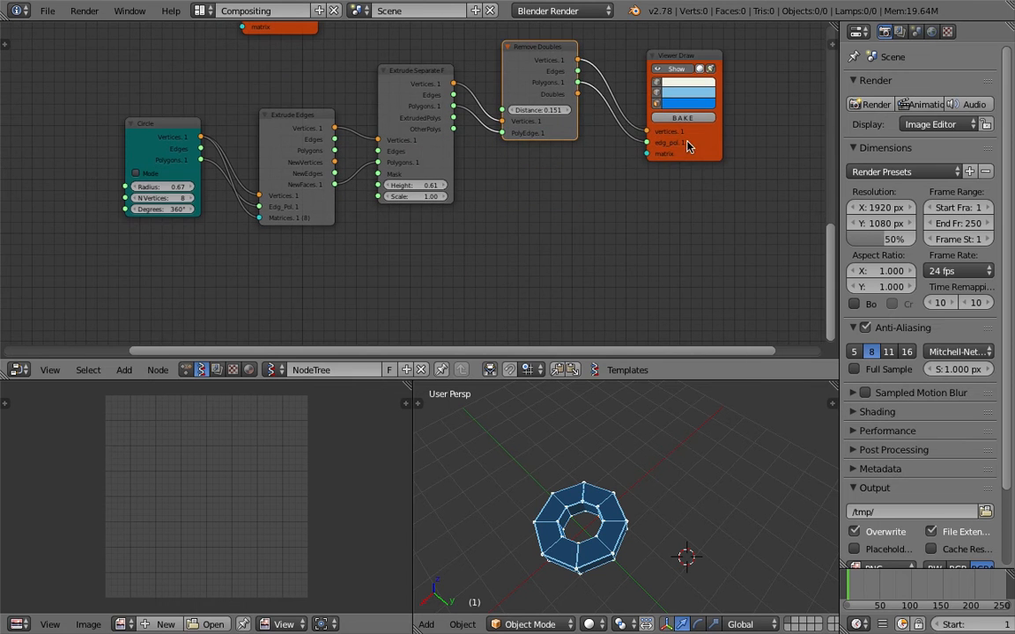
{"action": "left_click_drag", "start_coordinate": [685, 145], "coordinate": [721, 162]}
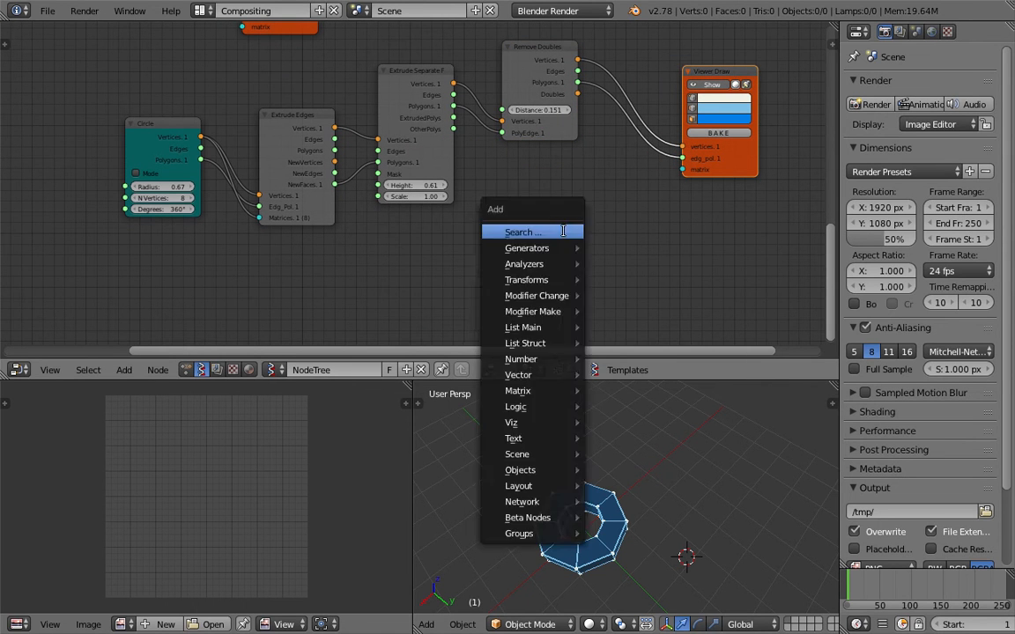
{"action": "key", "text": "space"}
{"action": "type", "text": "matrix"}
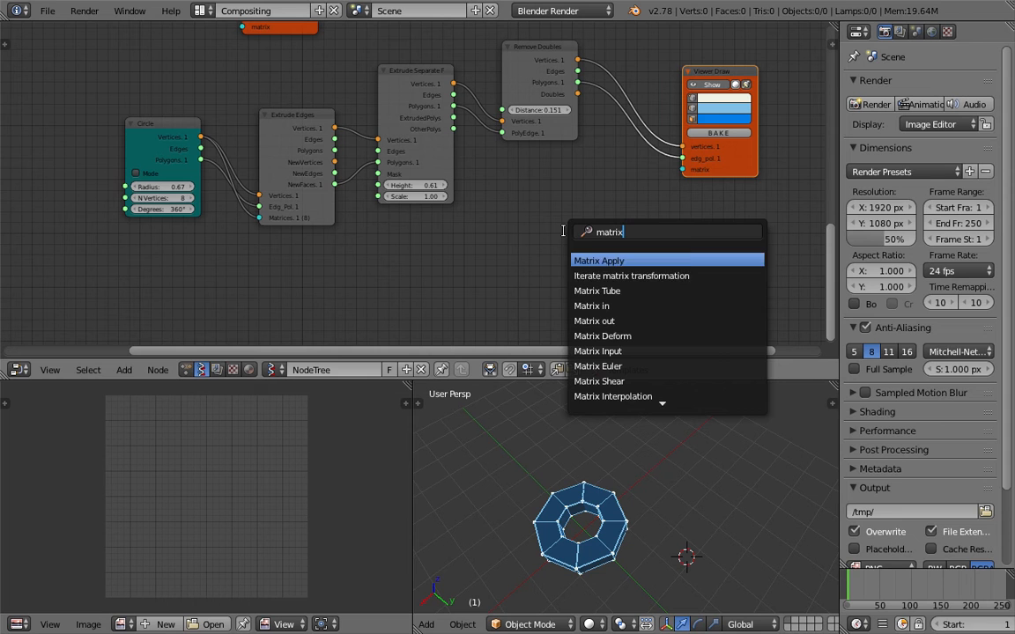
{"action": "key", "text": "Down"}
{"action": "key", "text": "Down"}
{"action": "key", "text": "Down"}
{"action": "key", "text": "Return"}
{"action": "left_click", "coordinate": [537, 238]}
{"action": "mouse_move", "coordinate": [614, 258]}
{"action": "left_mouse_down"}
{"action": "mouse_move", "coordinate": [683, 170]}
{"action": "mouse_move", "coordinate": [646, 238]}
{"action": "left_mouse_up"}
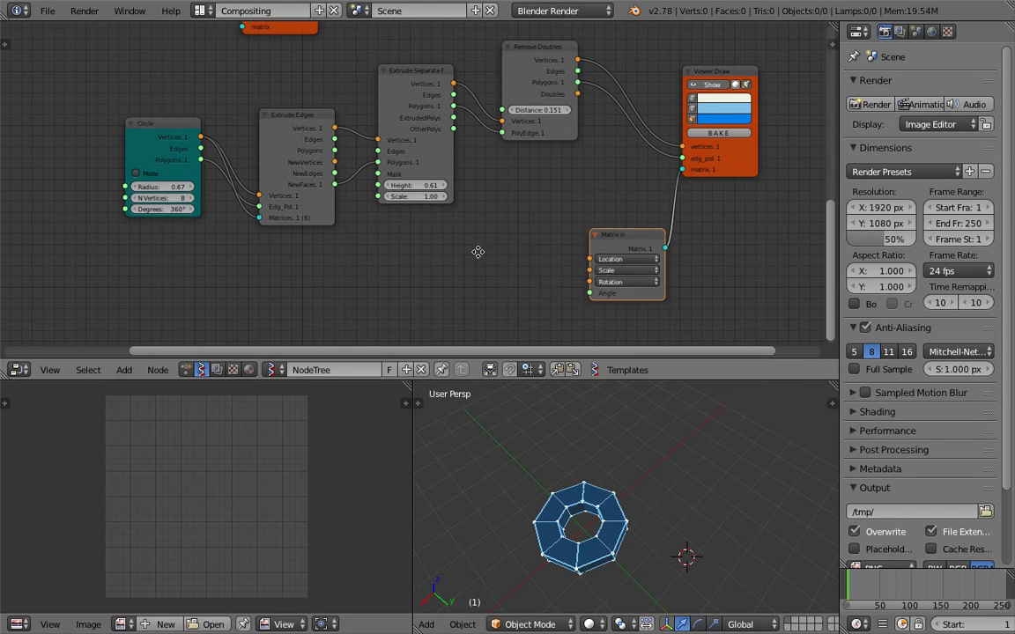
Add a Plane node and connect its Vertices output to Matrix in's Location input.
{"action": "middle_click_drag", "start_coordinate": [478, 252], "coordinate": [476, 236]}
{"action": "key", "text": "space"}
{"action": "type", "text": "plane"}
{"action": "key", "text": "Return"}
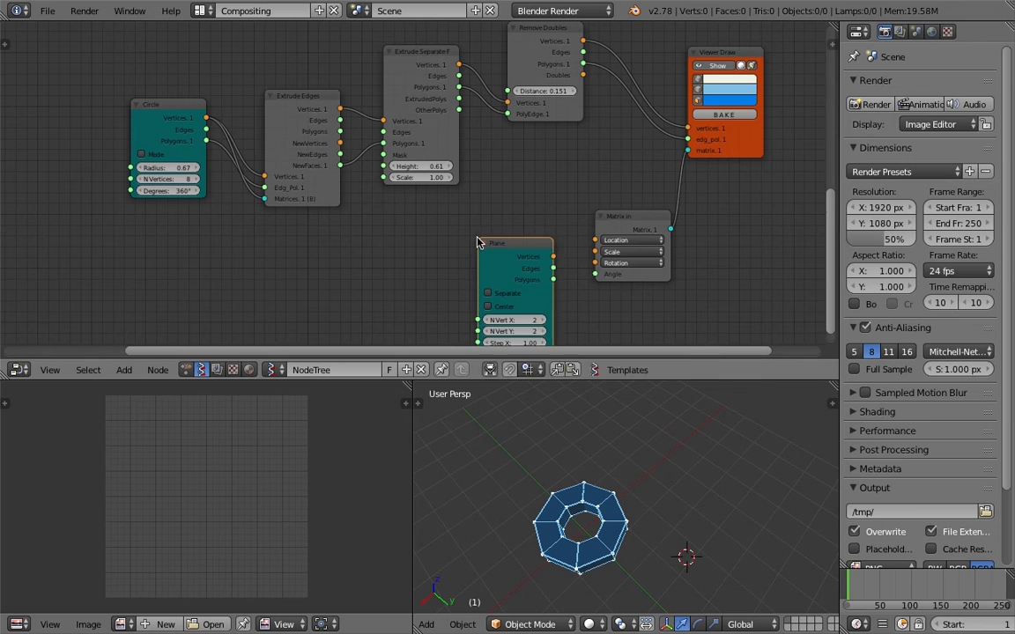
{"action": "left_click", "coordinate": [472, 219]}
{"action": "left_click_drag", "start_coordinate": [547, 233], "coordinate": [594, 241]}
Set the Plane node's Step X and Y to 3.28 and its N Vert X and Y to 3.
{"action": "scroll", "coordinate": [529, 254], "scroll_direction": "up", "scroll_amount": 1}
{"action": "left_click_drag", "start_coordinate": [531, 296], "coordinate": [632, 296]}
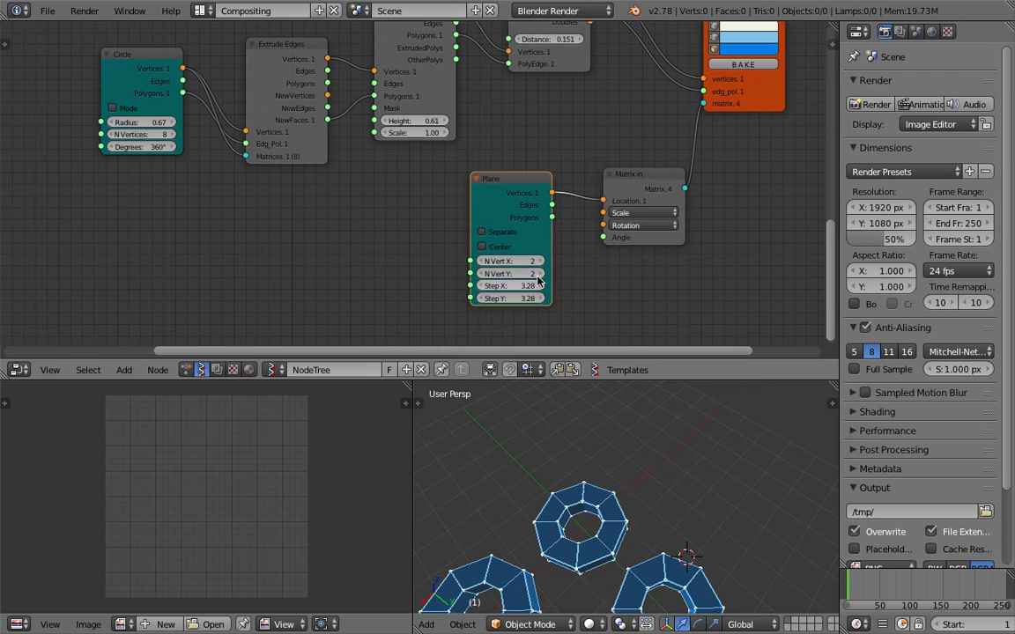
{"action": "left_click", "coordinate": [543, 274]}
{"action": "middle_click_drag", "start_coordinate": [615, 511], "coordinate": [698, 523]}
{"action": "middle_click_drag", "start_coordinate": [645, 452], "coordinate": [679, 447]}
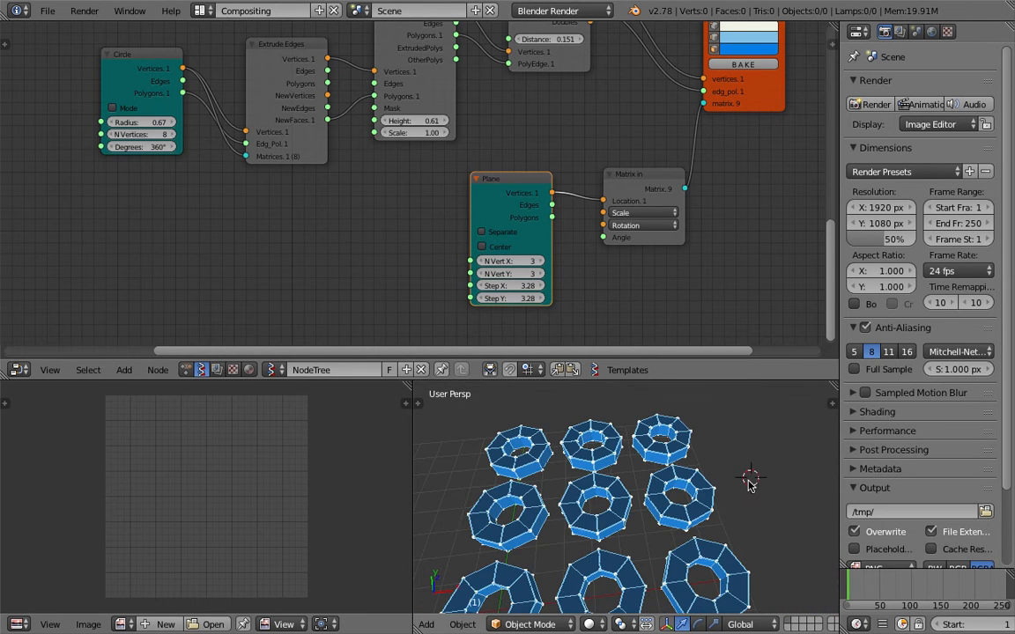
{"action": "middle_click_drag", "start_coordinate": [749, 485], "coordinate": [738, 481]}
{"action": "scroll", "coordinate": [623, 448], "scroll_direction": "down", "scroll_amount": 2}
{"action": "middle_click_drag", "start_coordinate": [663, 477], "coordinate": [573, 486]}
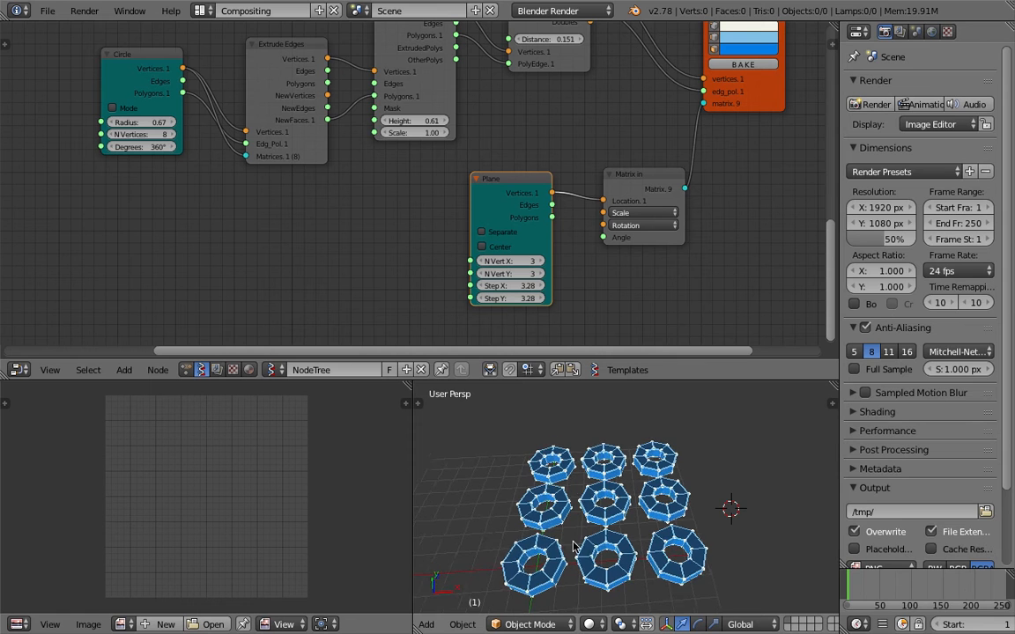
Set the Circle node's radius to 0.52.
{"action": "middle_click_drag", "start_coordinate": [671, 504], "coordinate": [620, 506]}
{"action": "middle_click_drag", "start_coordinate": [631, 456], "coordinate": [640, 493]}
{"action": "middle_click_drag", "start_coordinate": [263, 212], "coordinate": [294, 233]}
{"action": "mouse_move", "coordinate": [179, 148]}
{"action": "left_mouse_down"}
{"action": "mouse_move", "coordinate": [195, 148]}
{"action": "mouse_move", "coordinate": [166, 148]}
{"action": "left_mouse_up"}
Add a Random Num Gen node in Float mode and wire its Value output into the Circle's Radius.
{"action": "middle_click_drag", "start_coordinate": [84, 172], "coordinate": [200, 193]}
{"action": "key", "text": "shift+a"}
{"action": "left_click", "coordinate": [162, 182]}
{"action": "type", "text": "random n"}
{"action": "key", "text": "Return"}
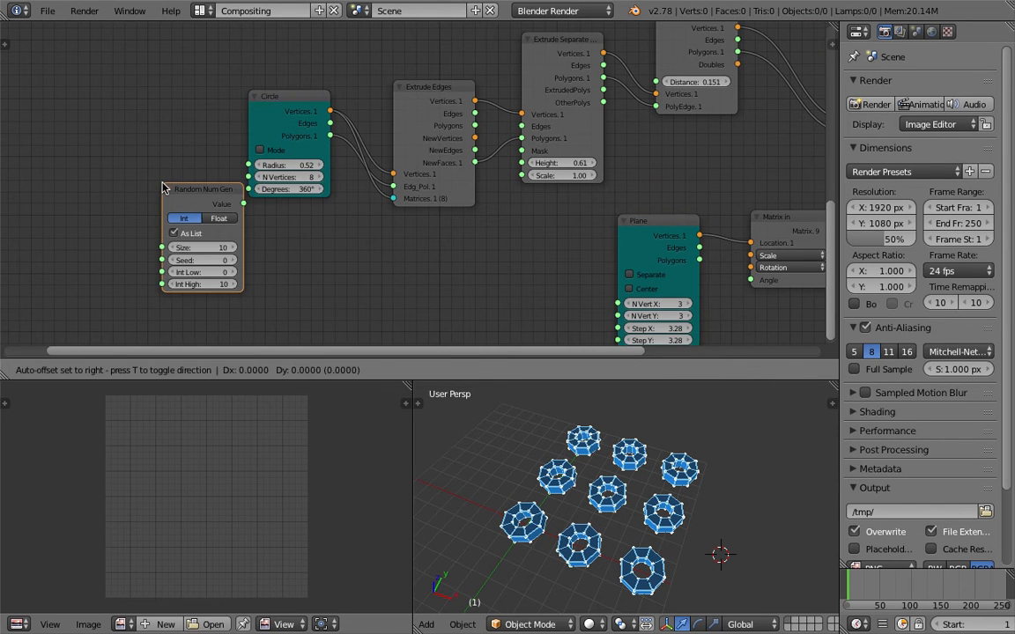
{"action": "left_click", "coordinate": [85, 140]}
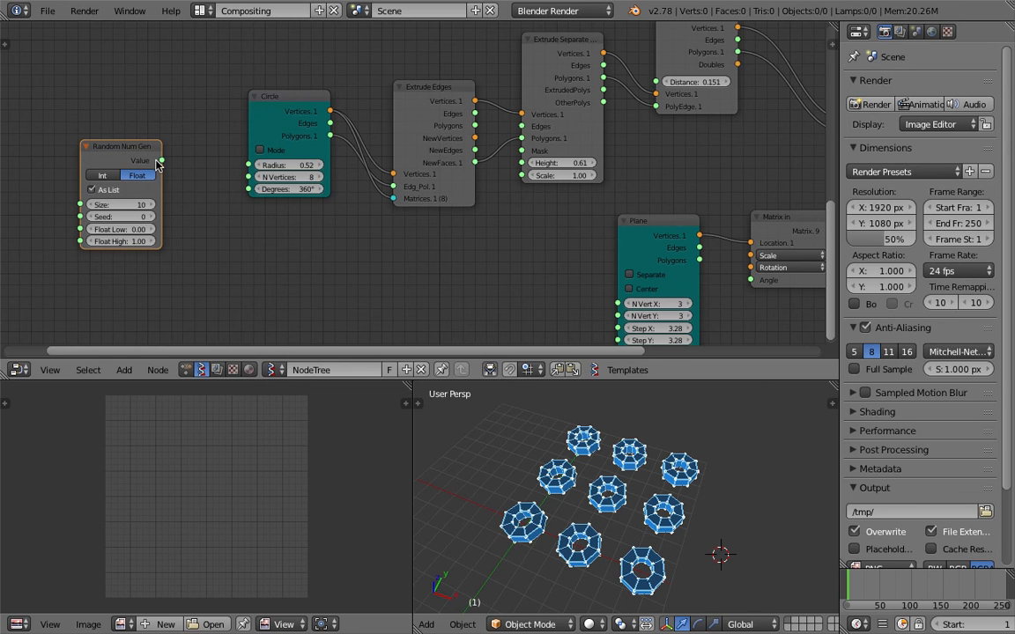
{"action": "left_click_drag", "start_coordinate": [160, 161], "coordinate": [187, 168]}
{"action": "left_click_drag", "start_coordinate": [251, 174], "coordinate": [250, 166]}
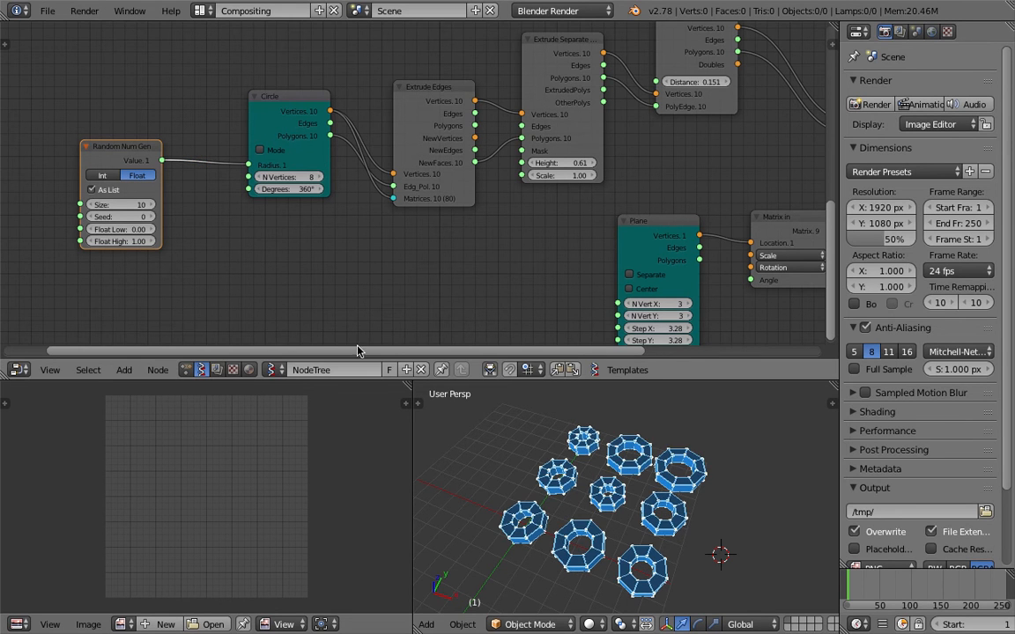
Set the random generator's Seed to 37 and Float High to 1.12, and save the file.
{"action": "left_click_drag", "start_coordinate": [121, 241], "coordinate": [162, 217]}
{"action": "middle_click_drag", "start_coordinate": [665, 499], "coordinate": [639, 517]}
{"action": "key", "text": "ctrl+s"}
{"action": "left_click", "coordinate": [638, 516]}
Set the Plane node's Step X and Step Y to 5.26 to spread the rings apart.
{"action": "middle_click_drag", "start_coordinate": [439, 236], "coordinate": [383, 191]}
{"action": "left_click_drag", "start_coordinate": [625, 297], "coordinate": [704, 309]}
{"action": "middle_click_drag", "start_coordinate": [608, 480], "coordinate": [610, 481]}
Move the Matrix in node closer to the Plane node and slightly above it.
{"action": "middle_click_drag", "start_coordinate": [407, 141], "coordinate": [393, 181]}
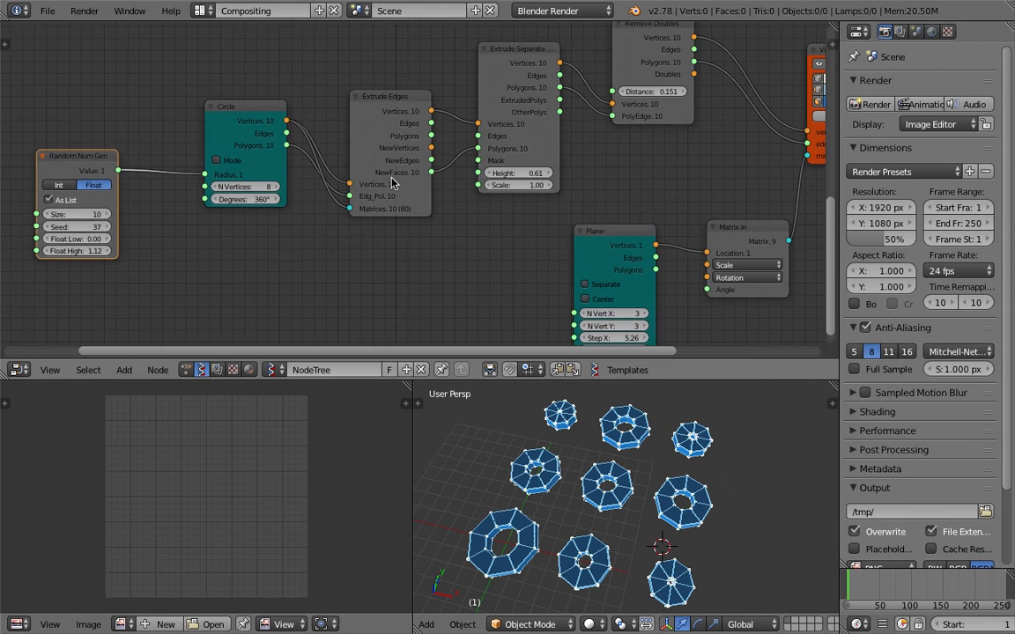
{"action": "scroll", "coordinate": [393, 181], "scroll_direction": "down", "scroll_amount": 1}
{"action": "scroll", "coordinate": [564, 238], "scroll_direction": "down", "scroll_amount": 1}
{"action": "middle_click_drag", "start_coordinate": [615, 252], "coordinate": [562, 285]}
{"action": "left_click_drag", "start_coordinate": [648, 266], "coordinate": [638, 242]}
{"action": "mouse_move", "coordinate": [638, 177]}
{"action": "middle_mouse_down"}
{"action": "mouse_move", "coordinate": [625, 220]}
{"action": "mouse_move", "coordinate": [564, 263]}
{"action": "mouse_move", "coordinate": [595, 107]}
{"action": "middle_mouse_up"}
{"action": "scroll", "coordinate": [607, 244], "scroll_direction": "up", "scroll_amount": 2}
{"action": "left_click", "coordinate": [693, 209]}
{"action": "left_click", "coordinate": [692, 209]}
Set the Random Num Gen node's Size to 9 to match the number of rings.
{"action": "middle_click_drag", "start_coordinate": [598, 170], "coordinate": [607, 99]}
{"action": "middle_click_drag", "start_coordinate": [139, 146], "coordinate": [296, 190]}
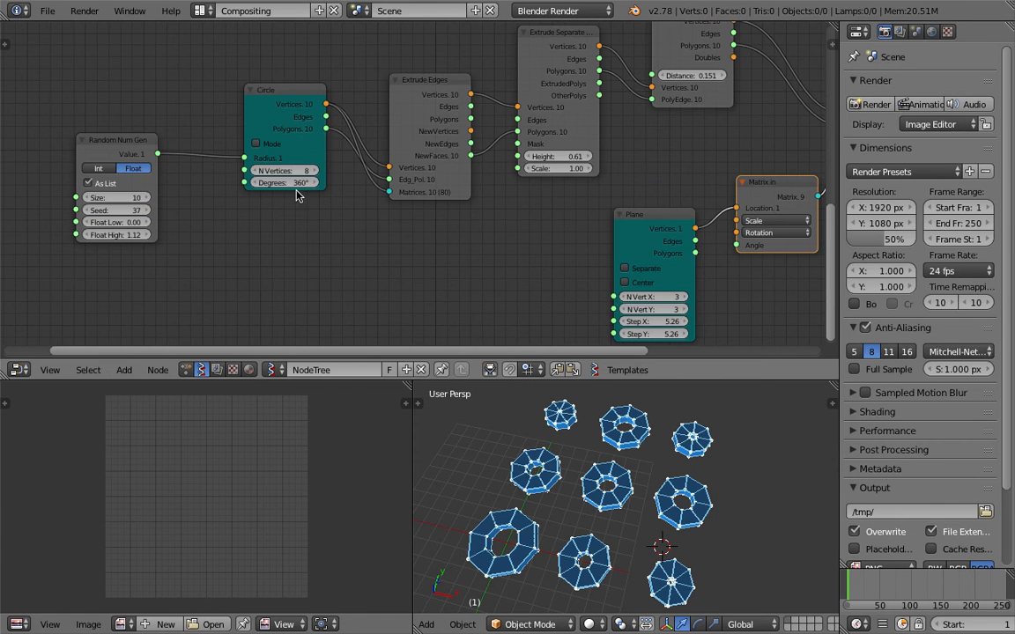
{"action": "key", "text": "Return"}
{"action": "middle_click_drag", "start_coordinate": [466, 245], "coordinate": [423, 288]}
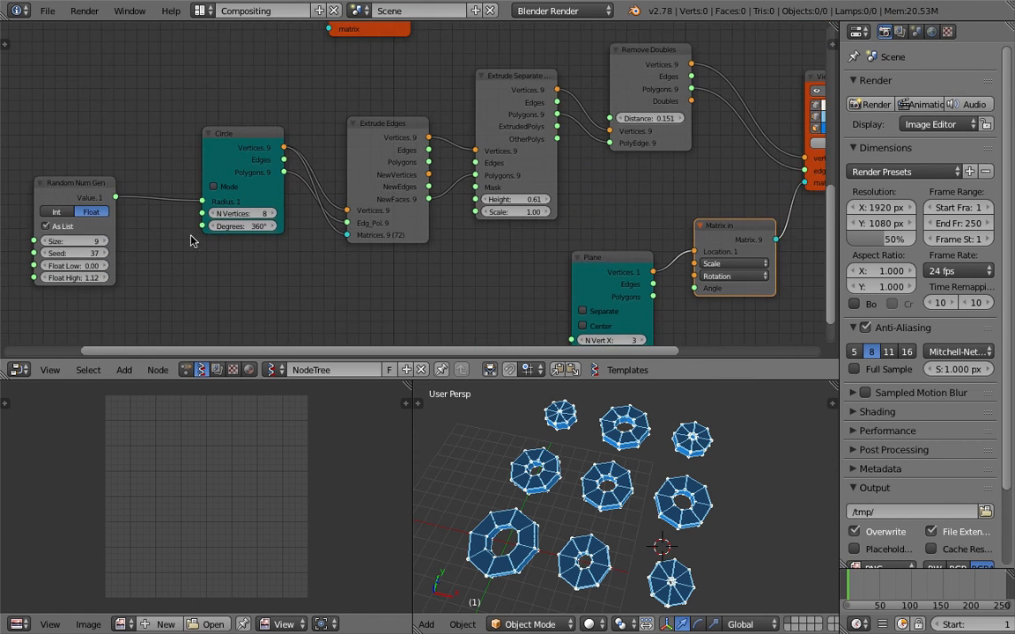
Try different random seeds for the ring radii, ending with Seed 151, and examine the ring layout.
{"action": "left_click_drag", "start_coordinate": [74, 254], "coordinate": [3, 277]}
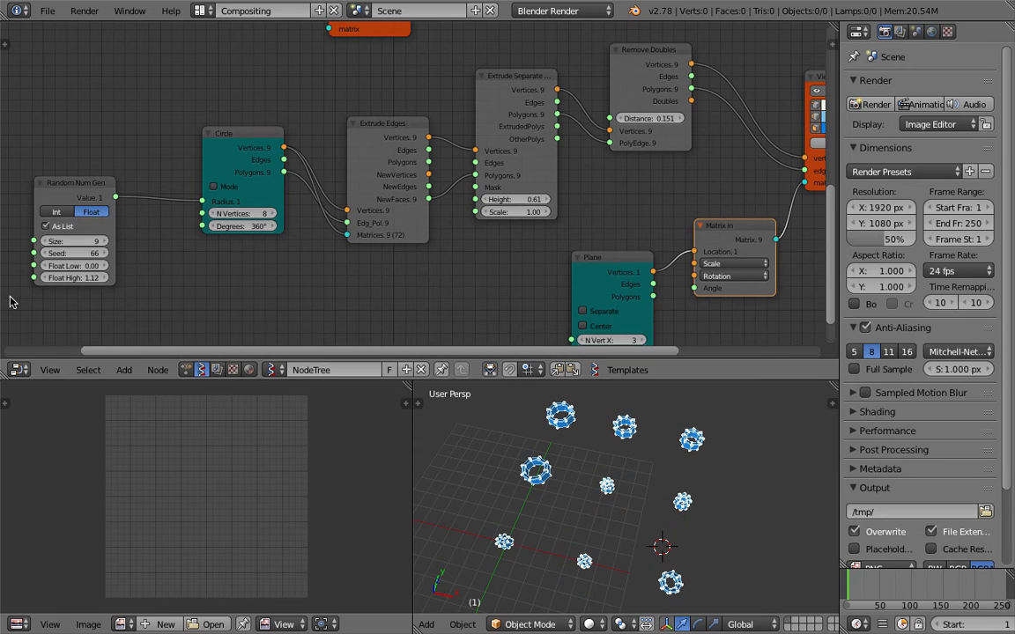
{"action": "left_click_drag", "start_coordinate": [94, 251], "coordinate": [168, 253]}
{"action": "middle_click_drag", "start_coordinate": [438, 488], "coordinate": [498, 499]}
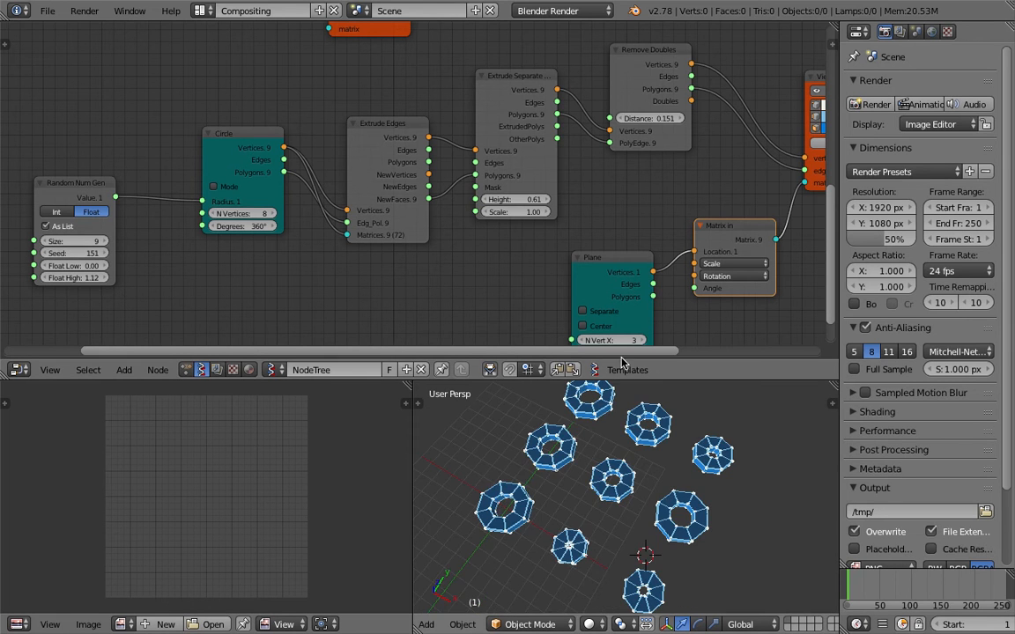
Hide the rings' Viewer Draw output and show the Viewer Draw output of the extruded panel network.
{"action": "scroll", "coordinate": [480, 180], "scroll_direction": "down", "scroll_amount": 3}
{"action": "middle_click_drag", "start_coordinate": [553, 187], "coordinate": [433, 251]}
{"action": "middle_click_drag", "start_coordinate": [526, 104], "coordinate": [494, 249]}
{"action": "left_click", "coordinate": [583, 319]}
{"action": "middle_click_drag", "start_coordinate": [623, 261], "coordinate": [597, 327]}
{"action": "left_click", "coordinate": [660, 167]}
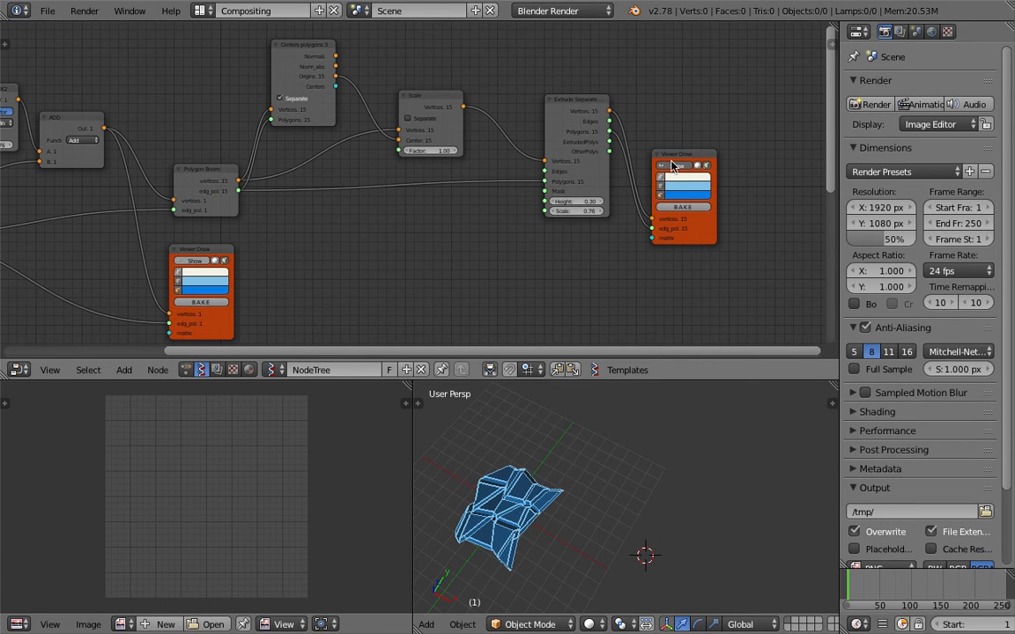
Move the panel's Viewer Draw node further away and set the Extrude Separate Faces Height to 0.27.
{"action": "left_click_drag", "start_coordinate": [672, 165], "coordinate": [708, 130]}
{"action": "left_click_drag", "start_coordinate": [582, 203], "coordinate": [563, 202]}
{"action": "middle_click_drag", "start_coordinate": [454, 206], "coordinate": [652, 208]}
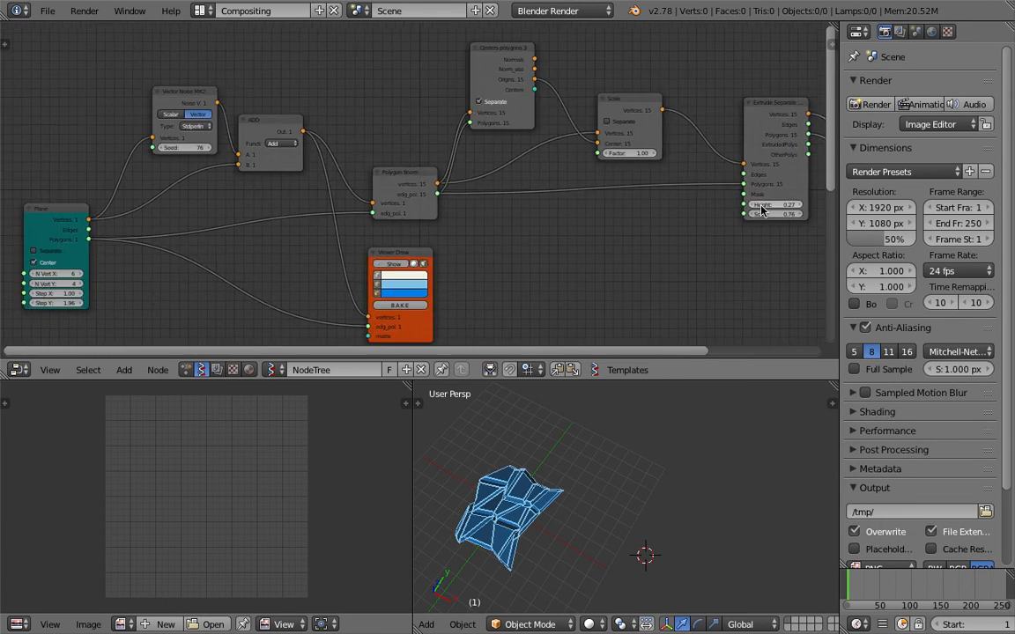
{"action": "middle_click_drag", "start_coordinate": [317, 236], "coordinate": [319, 212]}
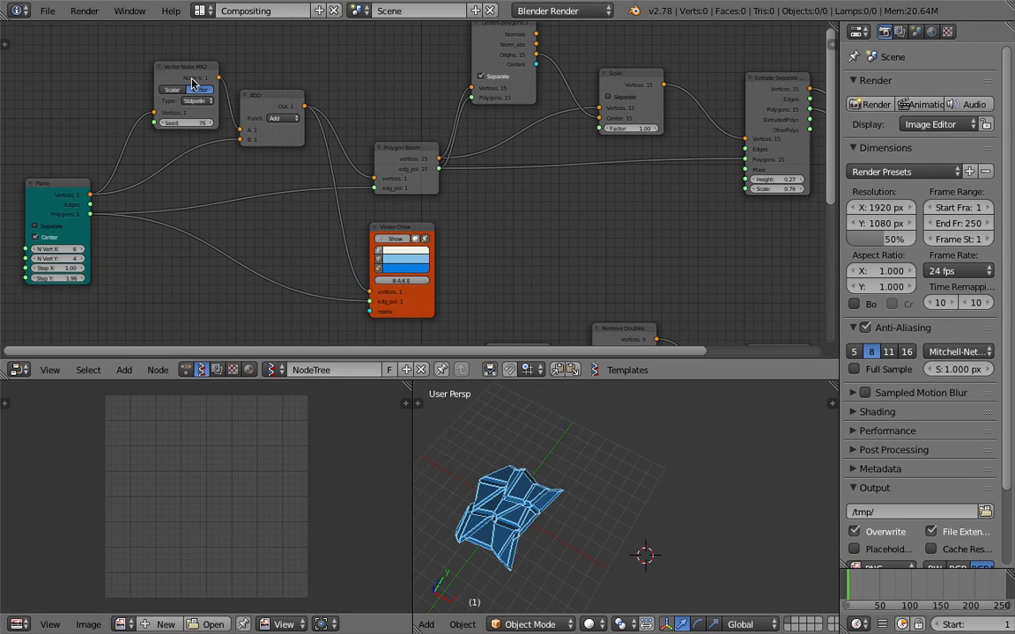
Delete the Vector Noise MK2 and ADD nodes and link the Plane's vertices directly to Polygon Boom.
{"action": "left_click_drag", "start_coordinate": [171, 77], "coordinate": [155, 77]}
{"action": "key", "text": "x"}
{"action": "left_click", "coordinate": [256, 101]}
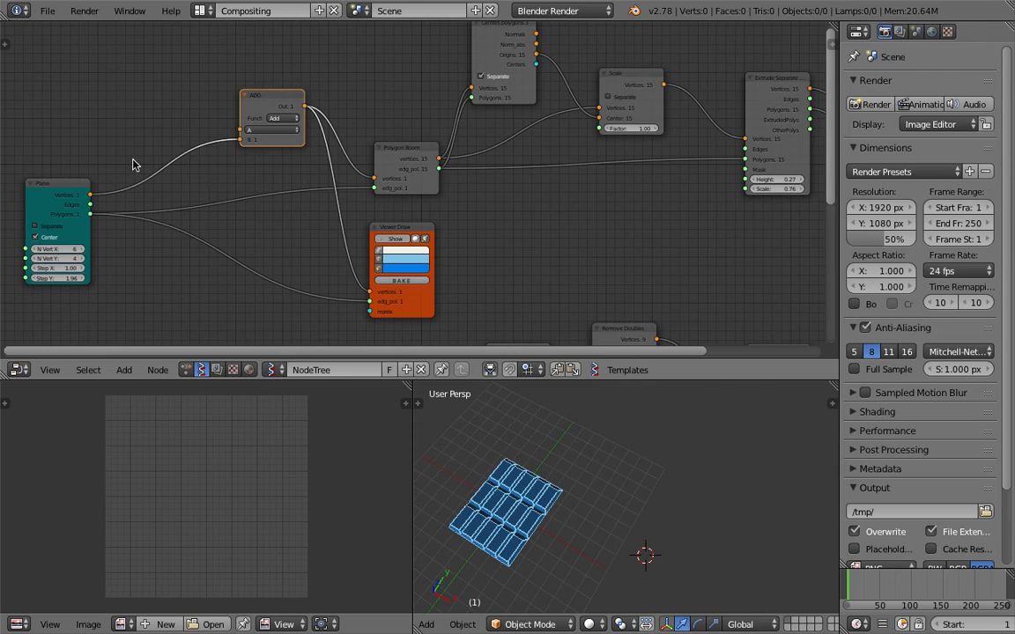
{"action": "key", "text": "x"}
{"action": "left_click_drag", "start_coordinate": [92, 196], "coordinate": [200, 127]}
Delete the unused Viewer Draw below Polygon Boom and move the panel's Viewer Draw further from the extrude node.
{"action": "middle_click_drag", "start_coordinate": [537, 502], "coordinate": [559, 433]}
{"action": "key", "text": "Home"}
{"action": "scroll", "coordinate": [296, 171], "scroll_direction": "up", "scroll_amount": 1}
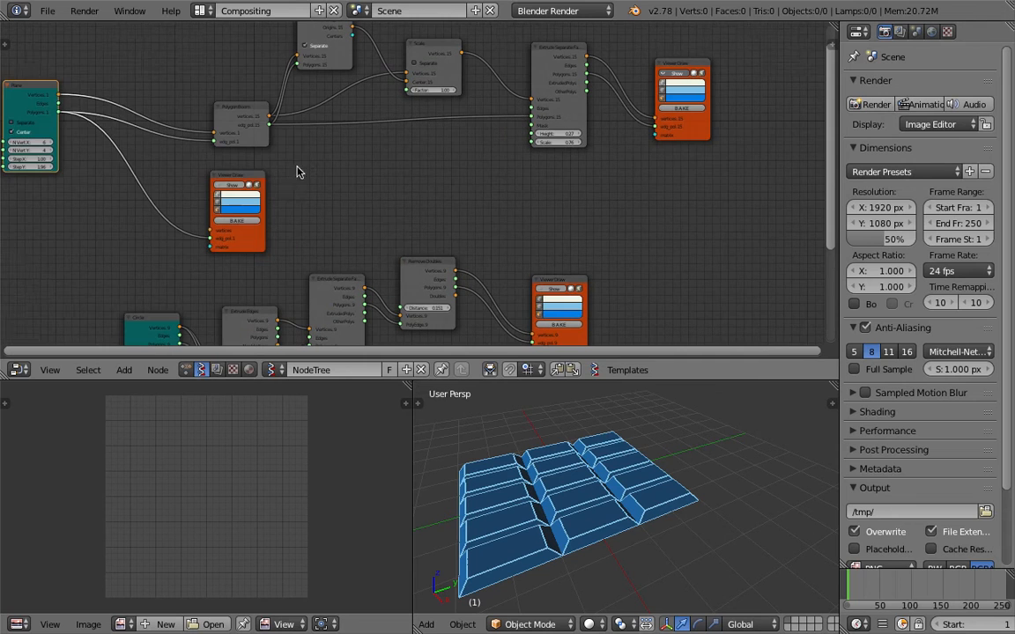
{"action": "key", "text": "x"}
{"action": "left_click_drag", "start_coordinate": [701, 135], "coordinate": [743, 172]}
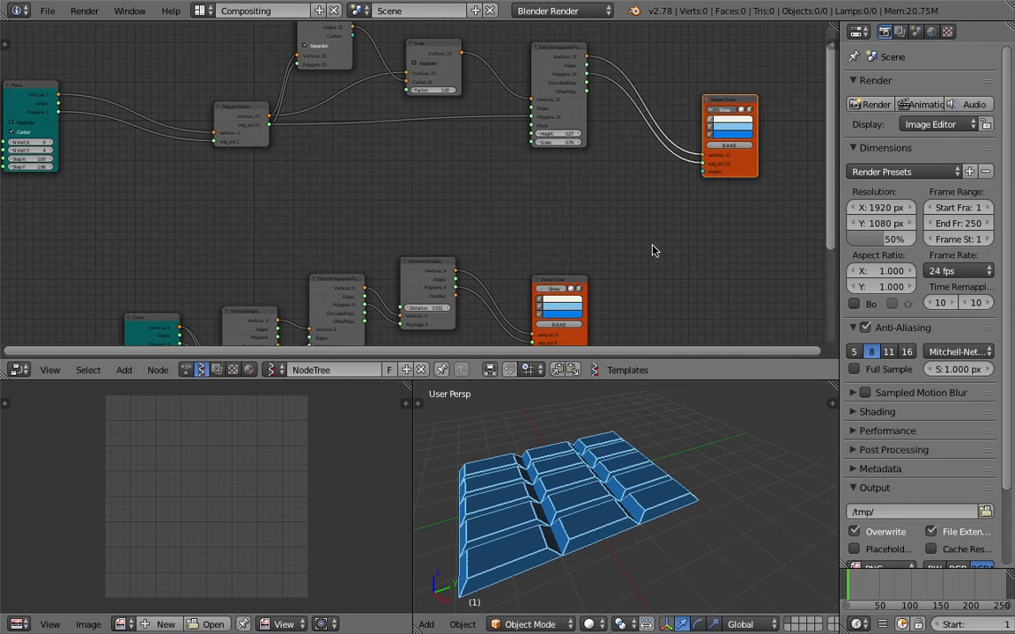
Duplicate the ring network's Plane and Matrix in nodes and place the copies below the panel network.
{"action": "middle_click_drag", "start_coordinate": [484, 238], "coordinate": [487, 59]}
{"action": "left_click", "coordinate": [411, 226], "text": "shift"}
{"action": "scroll", "coordinate": [539, 172], "scroll_direction": "down", "scroll_amount": 3}
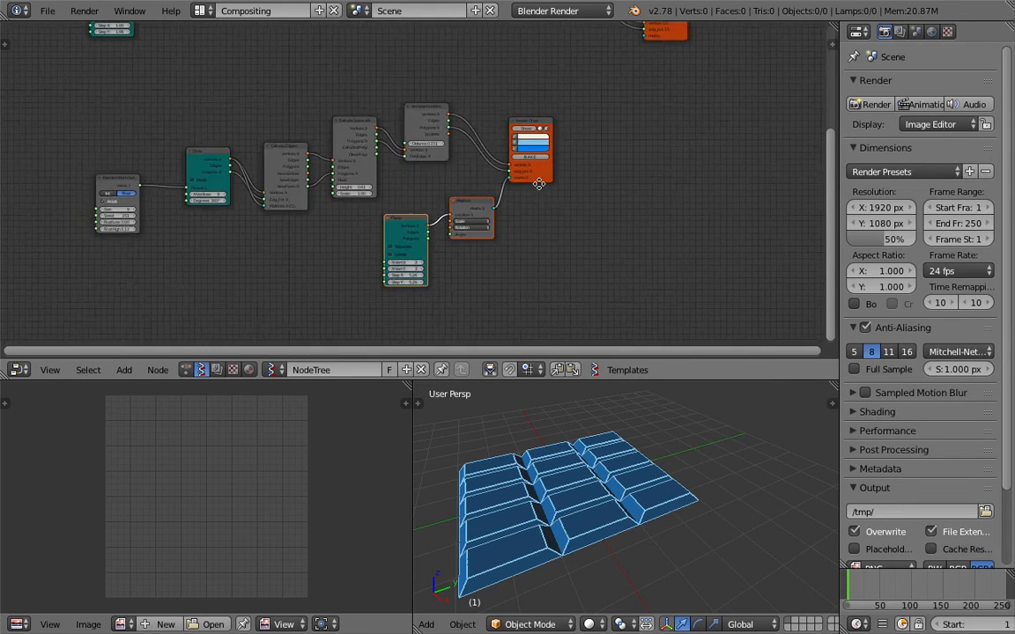
{"action": "middle_click_drag", "start_coordinate": [538, 169], "coordinate": [537, 267]}
{"action": "key", "text": "shift+d"}
{"action": "left_click", "coordinate": [514, 91]}
Try to link the duplicated Matrix in output to the matrix input of the panel's Viewer Draw.
{"action": "mouse_move", "coordinate": [466, 114]}
{"action": "left_mouse_down"}
{"action": "mouse_move", "coordinate": [494, 140]}
{"action": "mouse_move", "coordinate": [662, 132]}
{"action": "left_mouse_up"}
{"action": "scroll", "coordinate": [506, 136], "scroll_direction": "up", "scroll_amount": 1}
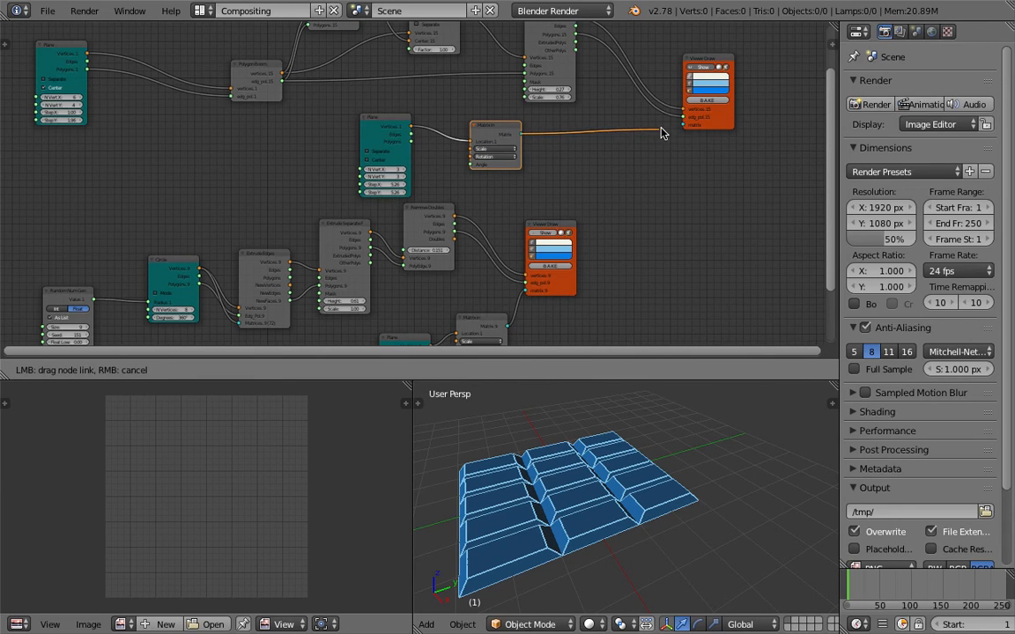
{"action": "left_click_drag", "start_coordinate": [558, 211], "coordinate": [572, 204]}
{"action": "scroll", "coordinate": [722, 134], "scroll_direction": "up", "scroll_amount": 1}
{"action": "middle_click_drag", "start_coordinate": [748, 70], "coordinate": [626, 198]}
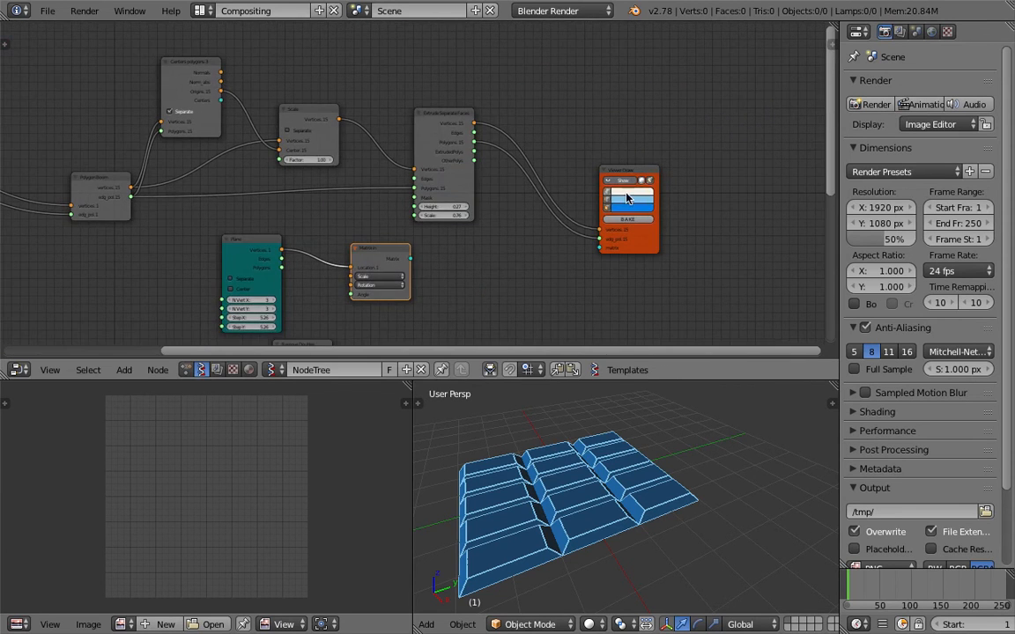
Make room between the Extrude Separate Faces and Viewer Draw nodes and add a new Plane node beneath them.
{"action": "left_click_drag", "start_coordinate": [623, 178], "coordinate": [676, 100]}
{"action": "left_click_drag", "start_coordinate": [435, 139], "coordinate": [440, 99]}
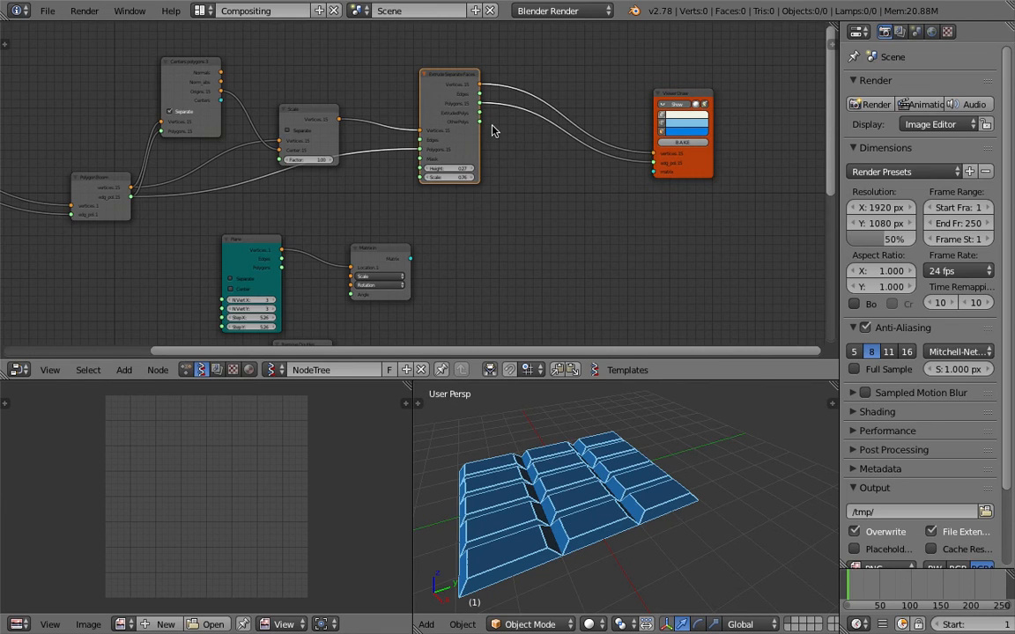
{"action": "middle_click_drag", "start_coordinate": [572, 212], "coordinate": [564, 179]}
{"action": "key", "text": "shift+a"}
{"action": "left_click", "coordinate": [558, 174]}
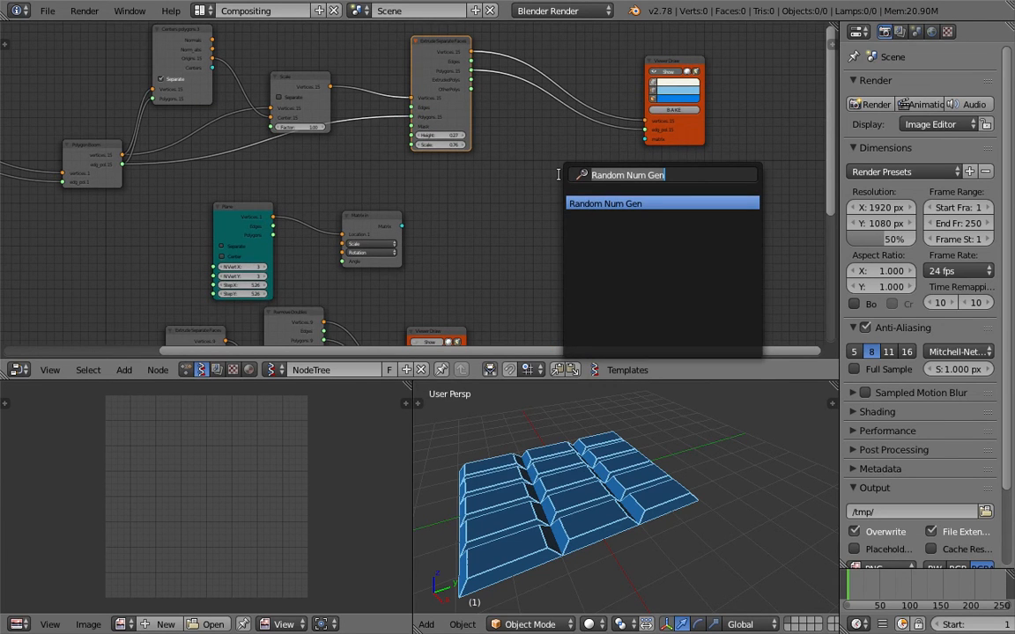
{"action": "type", "text": "plane"}
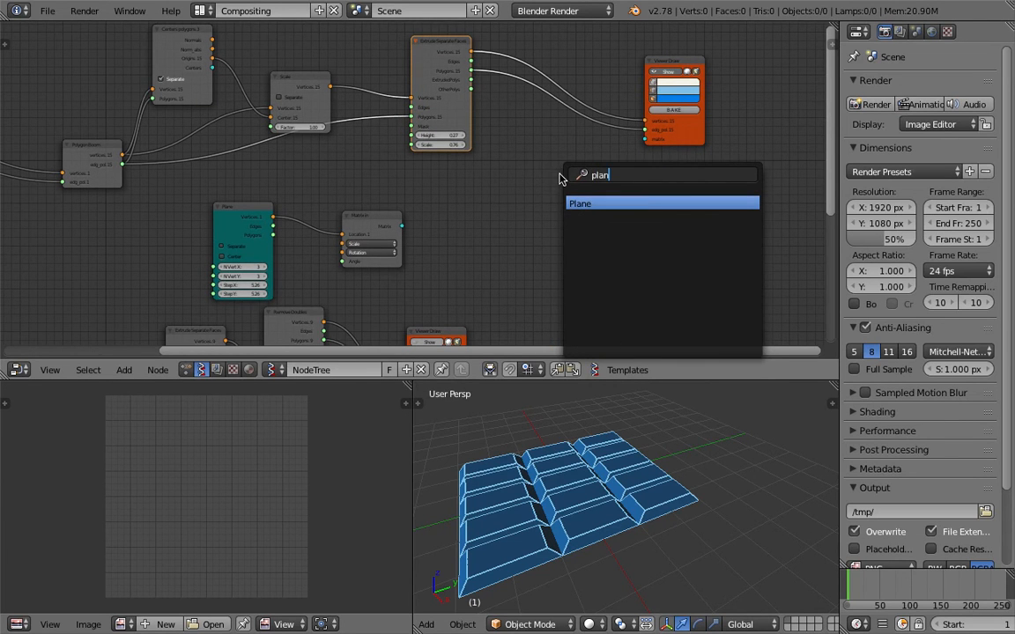
{"action": "key", "text": "Return"}
{"action": "left_click", "coordinate": [547, 177]}
Link the new Plane's vertices to the Viewer Draw matrix input, with N Vert X 9, N Vert Y 7 and both steps 0.79.
{"action": "scroll", "coordinate": [568, 181], "scroll_direction": "up", "scroll_amount": 1}
{"action": "left_click_drag", "start_coordinate": [661, 188], "coordinate": [706, 130]}
{"action": "middle_click_drag", "start_coordinate": [716, 463], "coordinate": [629, 461]}
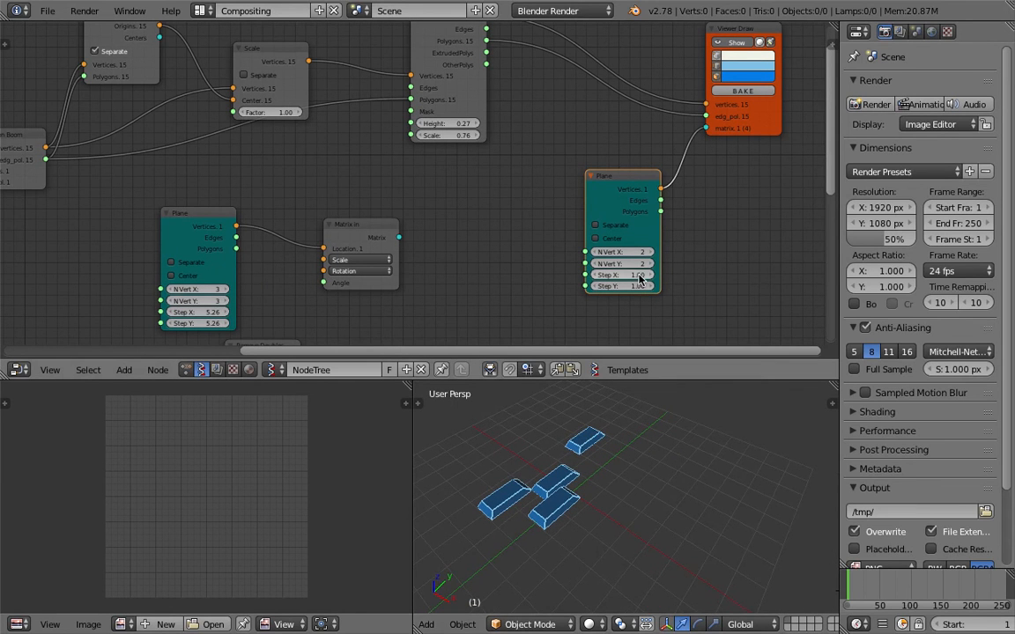
{"action": "left_click_drag", "start_coordinate": [636, 275], "coordinate": [667, 264]}
{"action": "middle_click_drag", "start_coordinate": [692, 471], "coordinate": [744, 477]}
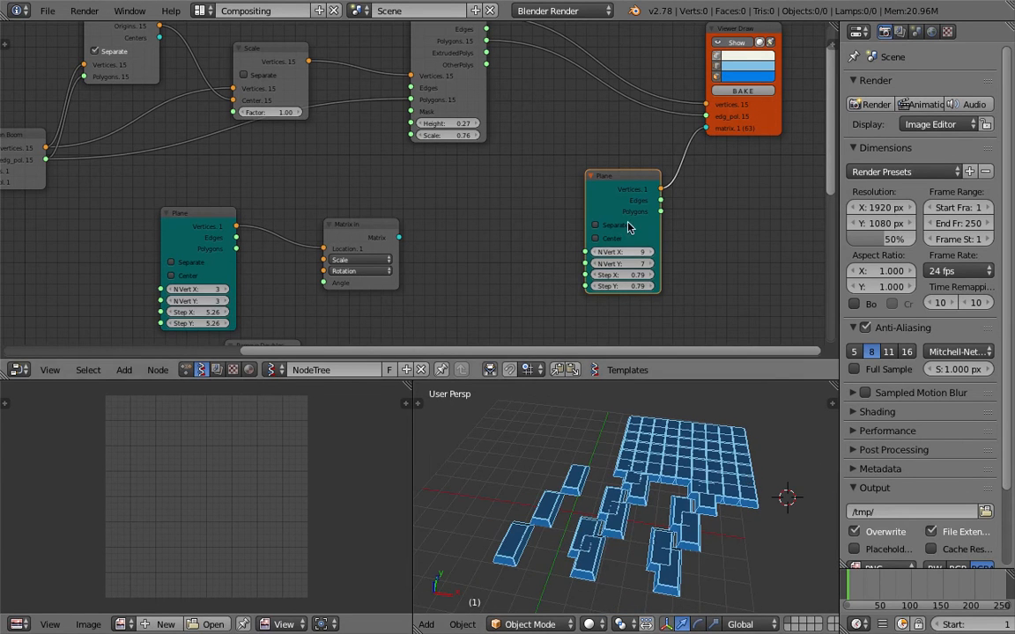
Move the new Plane node aside and add a Matrix in node next to it.
{"action": "left_click_drag", "start_coordinate": [614, 187], "coordinate": [567, 176]}
{"action": "middle_click_drag", "start_coordinate": [690, 192], "coordinate": [666, 204]}
{"action": "key", "text": "shift+a"}
{"action": "left_click", "coordinate": [667, 203]}
{"action": "type", "text": "matri ix"}
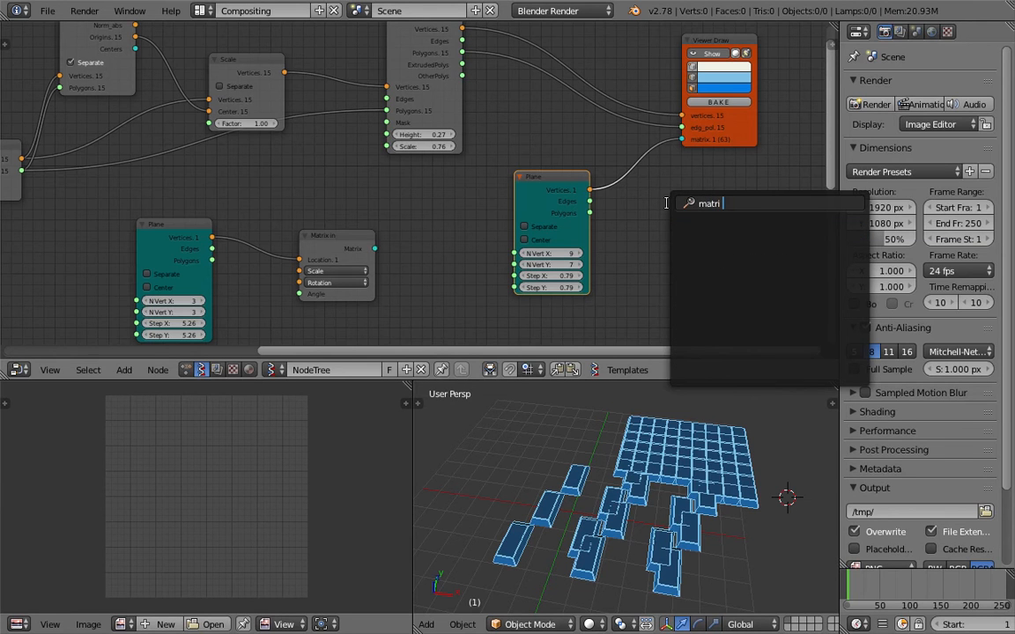
{"action": "key", "text": "BackSpace"}
{"action": "key", "text": "BackSpace"}
{"action": "type", "text": "x i"}
{"action": "key", "text": "Return"}
{"action": "left_click", "coordinate": [665, 205]}
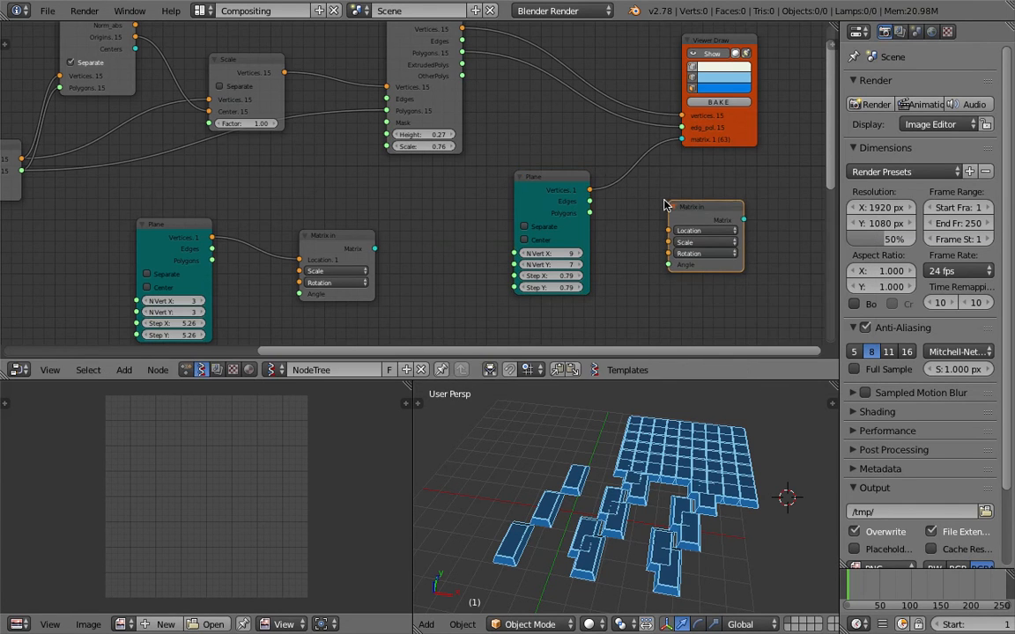
Link the new Plane's vertices to the Matrix in Location and its Matrix output to the Viewer Draw matrix input.
{"action": "middle_click_drag", "start_coordinate": [664, 202], "coordinate": [568, 195]}
{"action": "scroll", "coordinate": [514, 168], "scroll_direction": "up", "scroll_amount": 3}
{"action": "left_click_drag", "start_coordinate": [479, 186], "coordinate": [522, 147]}
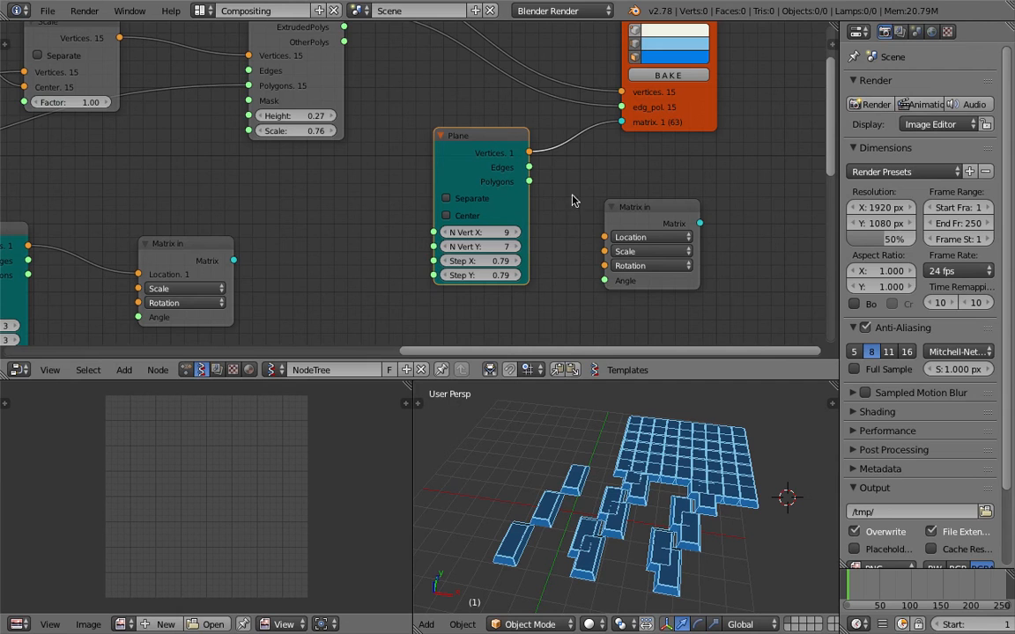
{"action": "left_click_drag", "start_coordinate": [530, 153], "coordinate": [589, 200]}
{"action": "left_click_drag", "start_coordinate": [607, 240], "coordinate": [606, 238]}
{"action": "left_click_drag", "start_coordinate": [696, 222], "coordinate": [683, 128]}
{"action": "left_click_drag", "start_coordinate": [686, 129], "coordinate": [755, 126]}
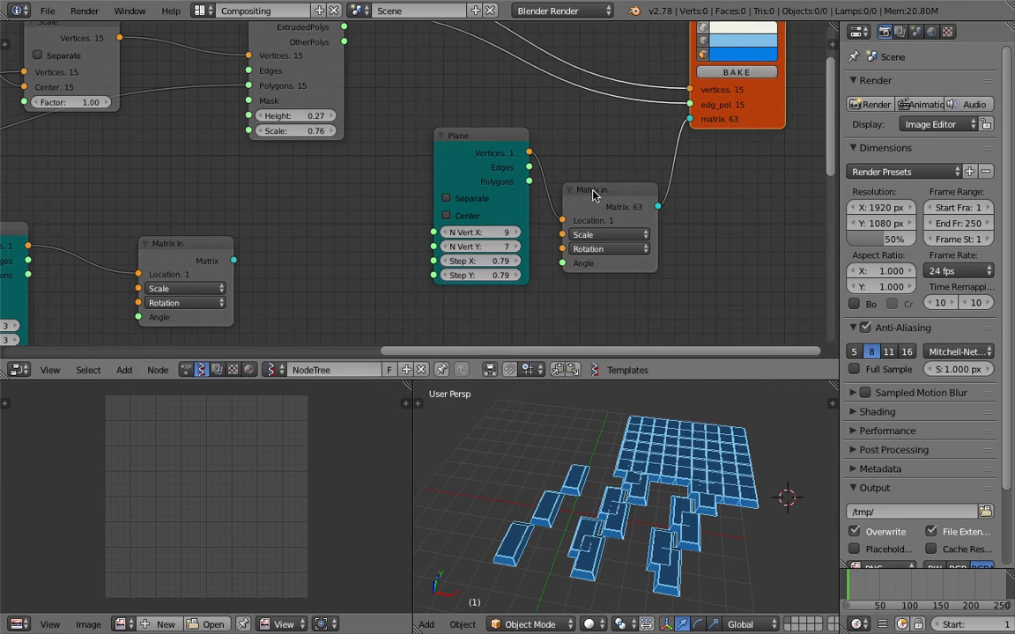
Place Matrix in beside the new Plane and set that Plane to N Vert X 11, N Vert Y 12 and both steps 2.00.
{"action": "left_click_drag", "start_coordinate": [593, 193], "coordinate": [583, 147]}
{"action": "left_click_drag", "start_coordinate": [509, 232], "coordinate": [503, 275]}
{"action": "type", "text": "2"}
{"action": "key", "text": "Return"}
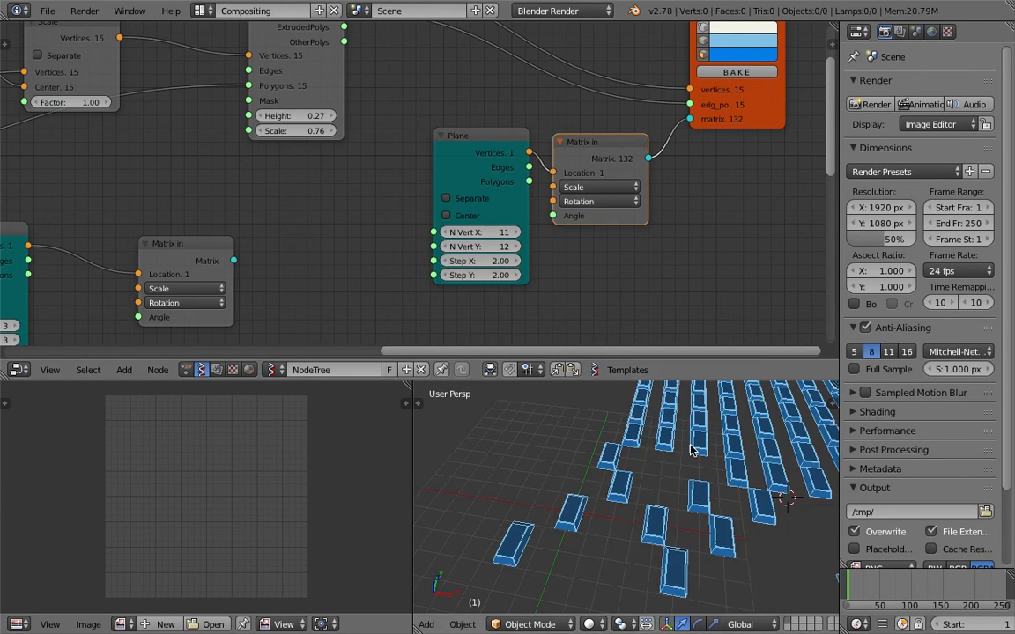
{"action": "scroll", "coordinate": [687, 453], "scroll_direction": "down", "scroll_amount": 4}
{"action": "middle_click_drag", "start_coordinate": [729, 544], "coordinate": [643, 500]}
{"action": "scroll", "coordinate": [520, 212], "scroll_direction": "down", "scroll_amount": 3}
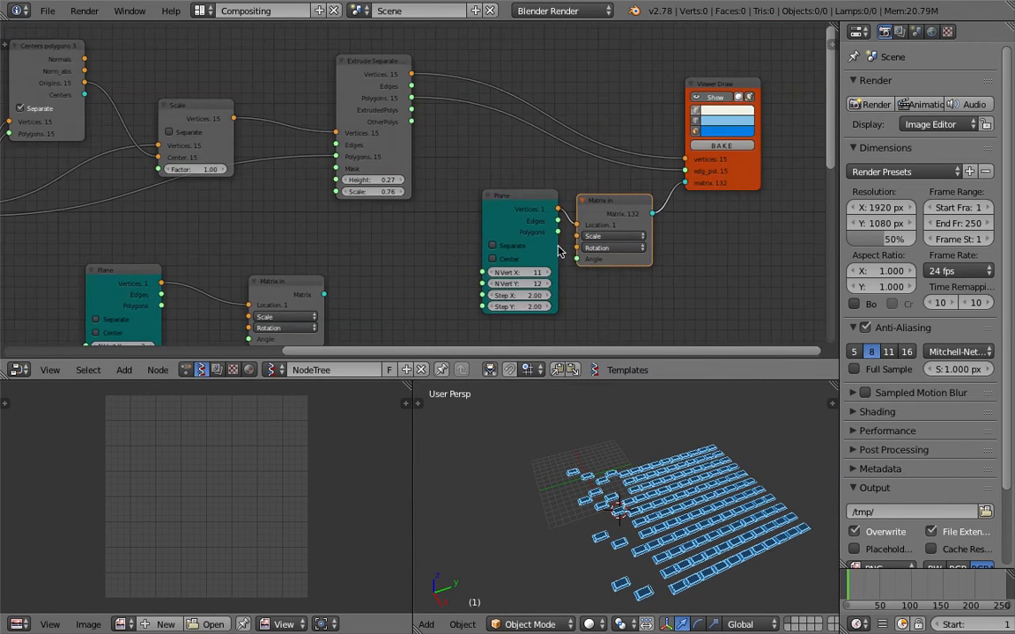
Delete the Centers Polygons, Scale, Extrude Separate Faces and Polygon Boom nodes from the panel network.
{"action": "left_click_drag", "start_coordinate": [439, 84], "coordinate": [421, 70]}
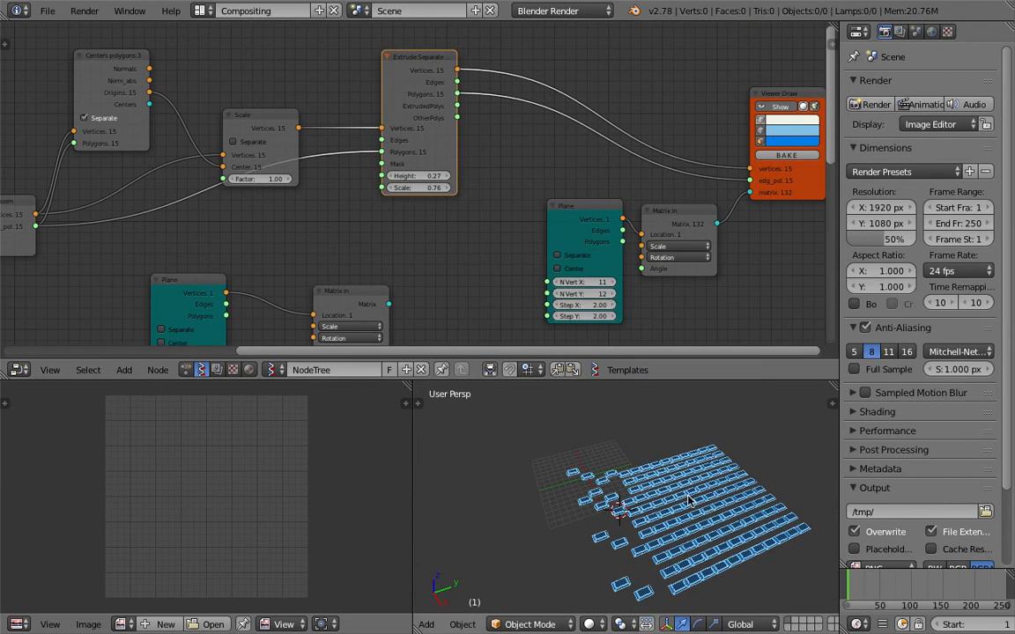
{"action": "middle_click_drag", "start_coordinate": [250, 127], "coordinate": [317, 165]}
{"action": "left_click_drag", "start_coordinate": [317, 166], "coordinate": [300, 123]}
{"action": "middle_click_drag", "start_coordinate": [180, 101], "coordinate": [233, 88]}
{"action": "left_click", "coordinate": [258, 85]}
{"action": "left_click", "coordinate": [342, 100], "text": "shift"}
{"action": "scroll", "coordinate": [471, 84], "scroll_direction": "down", "scroll_amount": 3}
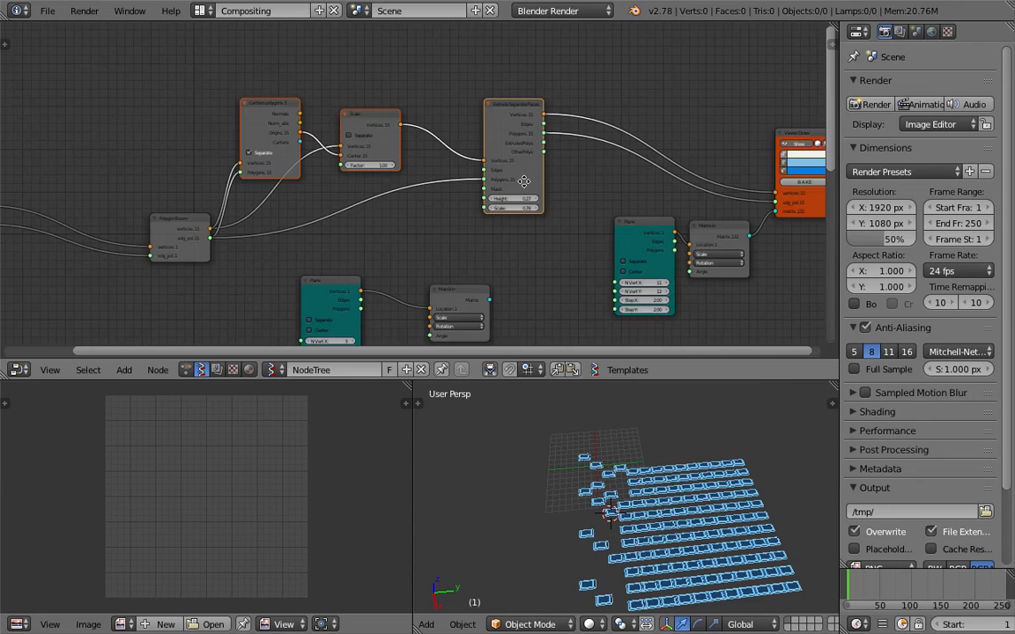
{"action": "key", "text": "x"}
{"action": "left_click_drag", "start_coordinate": [183, 204], "coordinate": [163, 187]}
{"action": "key", "text": "x"}
Move the panel's Plane node near the Viewer Draw and link its vertices and polygons to the viewer.
{"action": "scroll", "coordinate": [467, 163], "scroll_direction": "down", "scroll_amount": 1}
{"action": "middle_click_drag", "start_coordinate": [474, 162], "coordinate": [577, 162]}
{"action": "left_click_drag", "start_coordinate": [120, 173], "coordinate": [581, 100]}
{"action": "scroll", "coordinate": [645, 107], "scroll_direction": "down", "scroll_amount": 1}
{"action": "middle_click_drag", "start_coordinate": [644, 107], "coordinate": [274, 153]}
{"action": "scroll", "coordinate": [306, 185], "scroll_direction": "up", "scroll_amount": 4}
{"action": "mouse_move", "coordinate": [211, 138]}
{"action": "left_mouse_down"}
{"action": "mouse_move", "coordinate": [312, 134]}
{"action": "mouse_move", "coordinate": [561, 238]}
{"action": "left_mouse_up"}
{"action": "scroll", "coordinate": [330, 153], "scroll_direction": "up", "scroll_amount": 5}
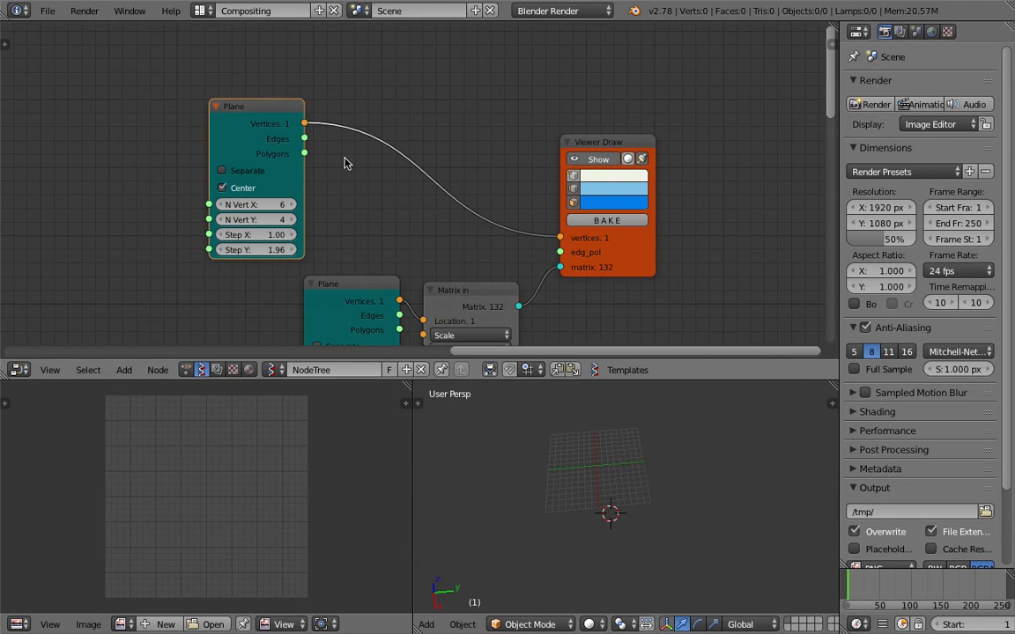
{"action": "left_click_drag", "start_coordinate": [308, 154], "coordinate": [556, 253]}
Set the distribution Plane to N Vert X 3, N Vert Y 3 and both steps 6.95.
{"action": "middle_click_drag", "start_coordinate": [491, 290], "coordinate": [508, 157]}
{"action": "scroll", "coordinate": [493, 172], "scroll_direction": "up", "scroll_amount": 2}
{"action": "left_click_drag", "start_coordinate": [375, 257], "coordinate": [573, 307]}
{"action": "type", "text": "3"}
{"action": "key", "text": "Return"}
{"action": "scroll", "coordinate": [627, 464], "scroll_direction": "up", "scroll_amount": 3}
{"action": "middle_click_drag", "start_coordinate": [573, 525], "coordinate": [629, 469]}
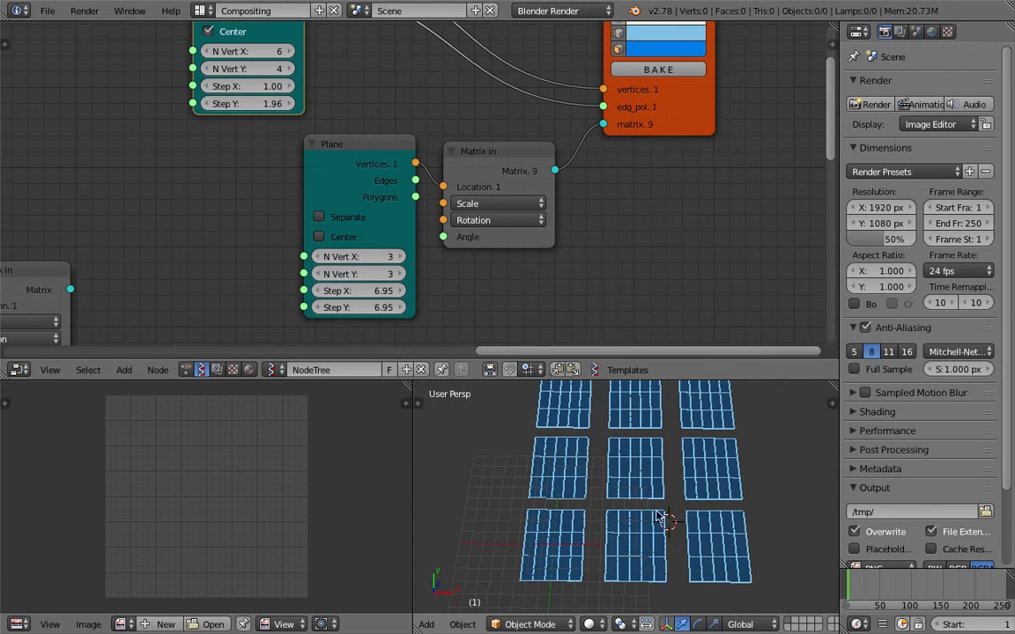
Reduce the panel's Plane node to N Vert X 5 and N Vert Y 3.
{"action": "middle_click_drag", "start_coordinate": [274, 104], "coordinate": [288, 136]}
{"action": "left_click", "coordinate": [221, 101]}
{"action": "left_click", "coordinate": [222, 84]}
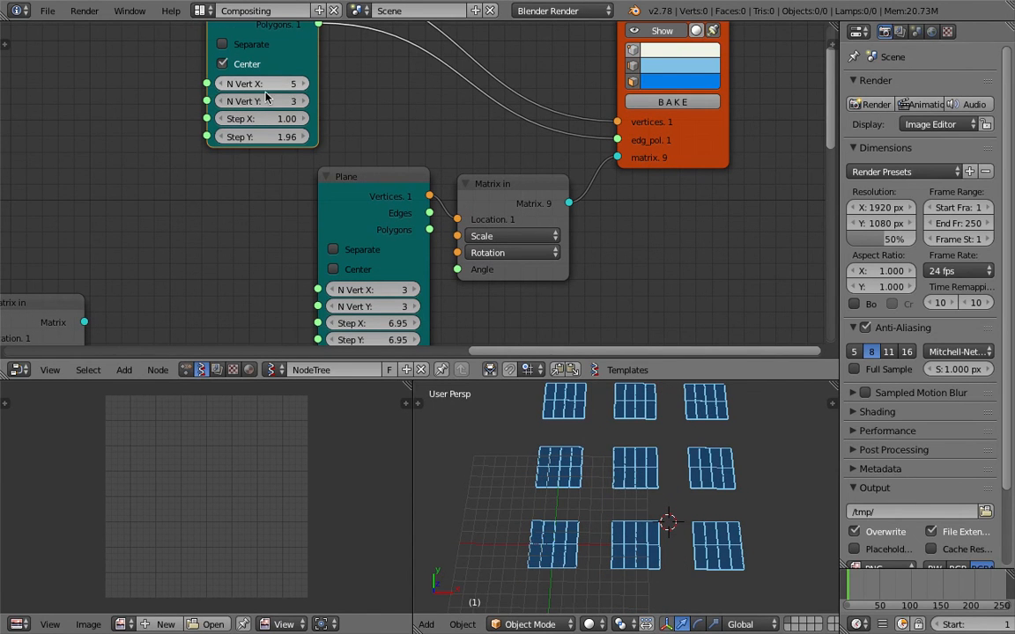
{"action": "middle_click_drag", "start_coordinate": [707, 444], "coordinate": [676, 481]}
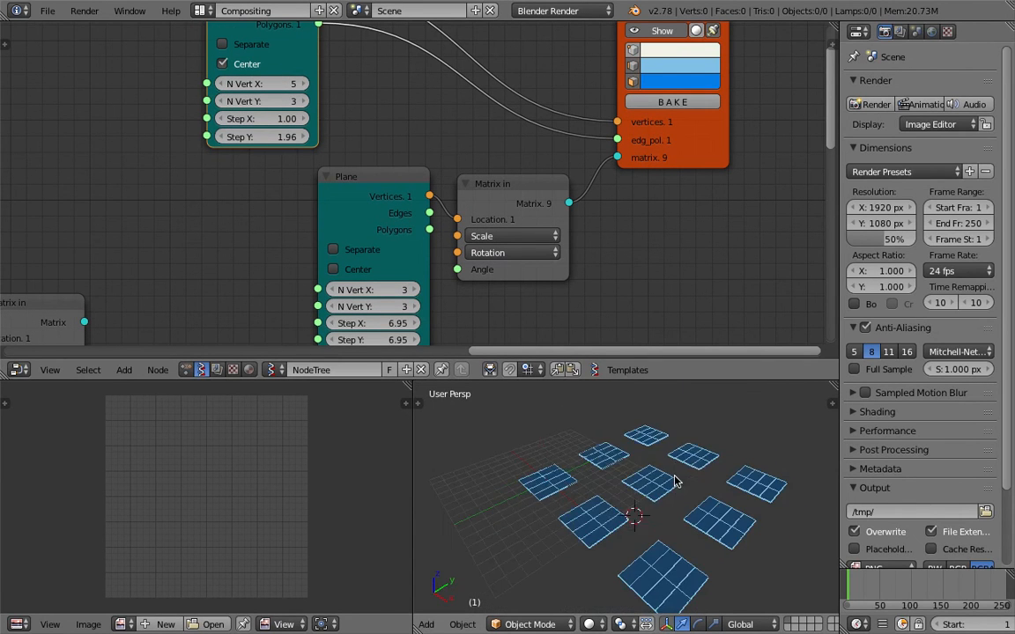
Move the Viewer Draw node aside and add an Extrude Separate Faces node between it and the panel's Plane.
{"action": "left_click_drag", "start_coordinate": [691, 157], "coordinate": [764, 167]}
{"action": "middle_click_drag", "start_coordinate": [412, 24], "coordinate": [397, 132]}
{"action": "key", "text": "shift+a"}
{"action": "left_click", "coordinate": [509, 94]}
{"action": "type", "text": "e"}
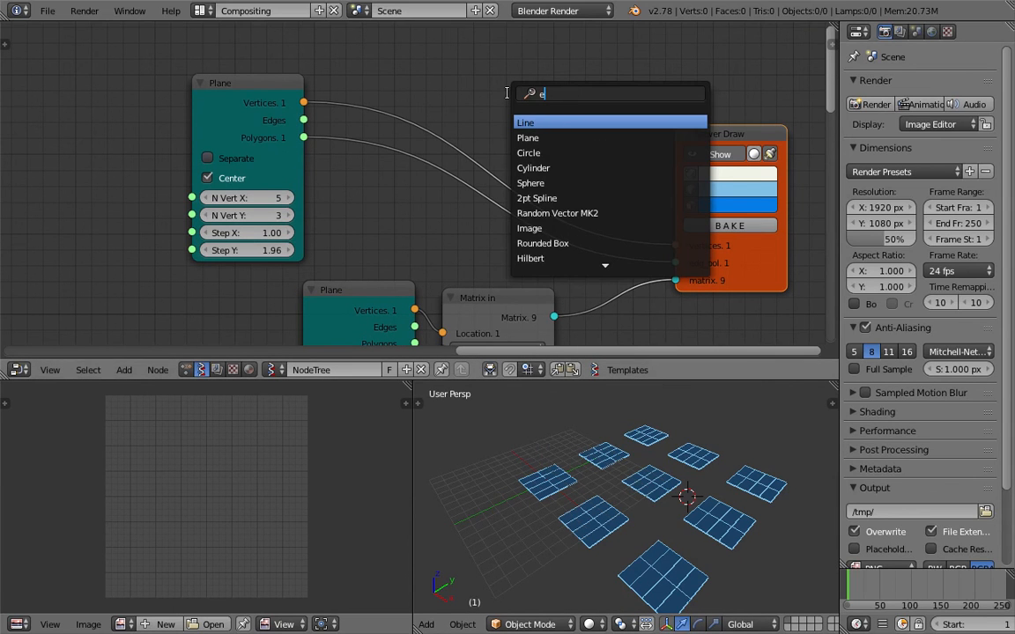
{"action": "type", "text": "xtr"}
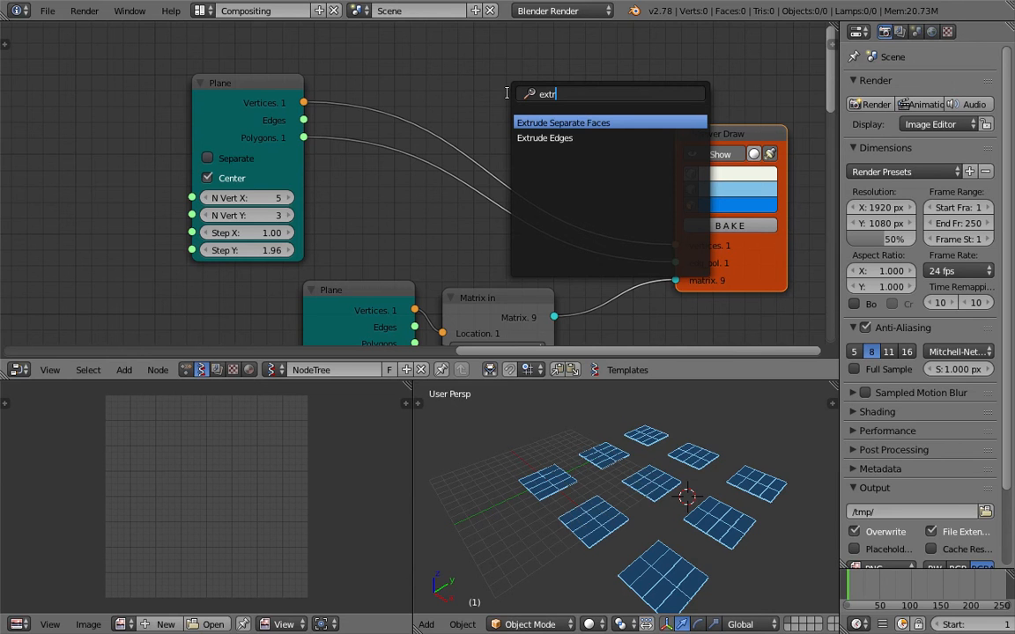
{"action": "key", "text": "Return"}
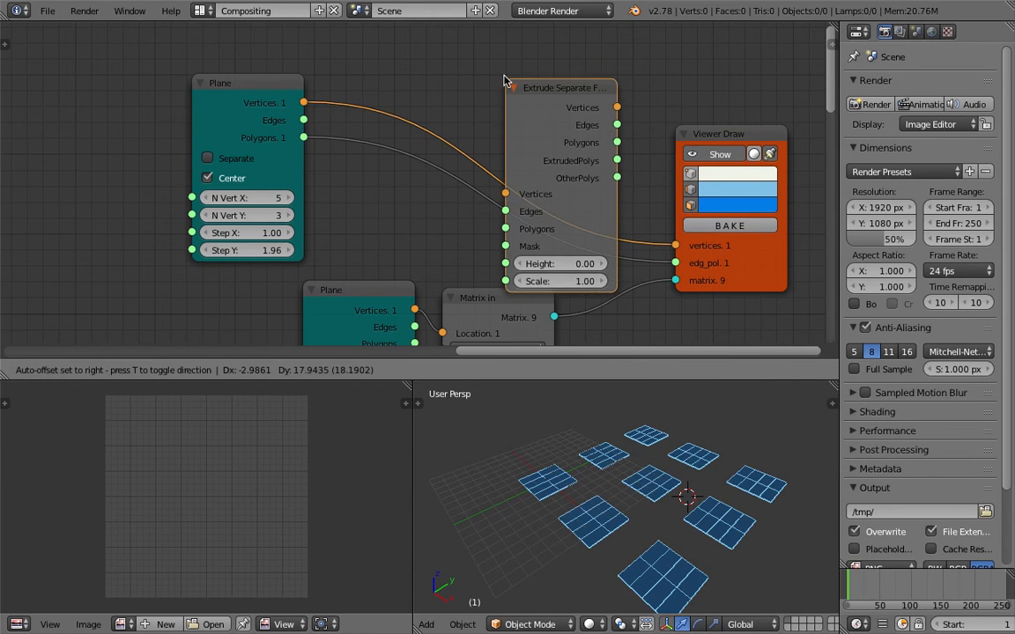
{"action": "left_click", "coordinate": [517, 102]}
Route the Plane's vertices and polygons through Extrude Separate Faces into the Viewer Draw node.
{"action": "key", "text": "ctrl+z"}
{"action": "left_click_drag", "start_coordinate": [304, 138], "coordinate": [480, 142]}
{"action": "mouse_move", "coordinate": [591, 55]}
{"action": "left_mouse_down"}
{"action": "mouse_move", "coordinate": [609, 238]}
{"action": "mouse_move", "coordinate": [674, 263]}
{"action": "left_mouse_up"}
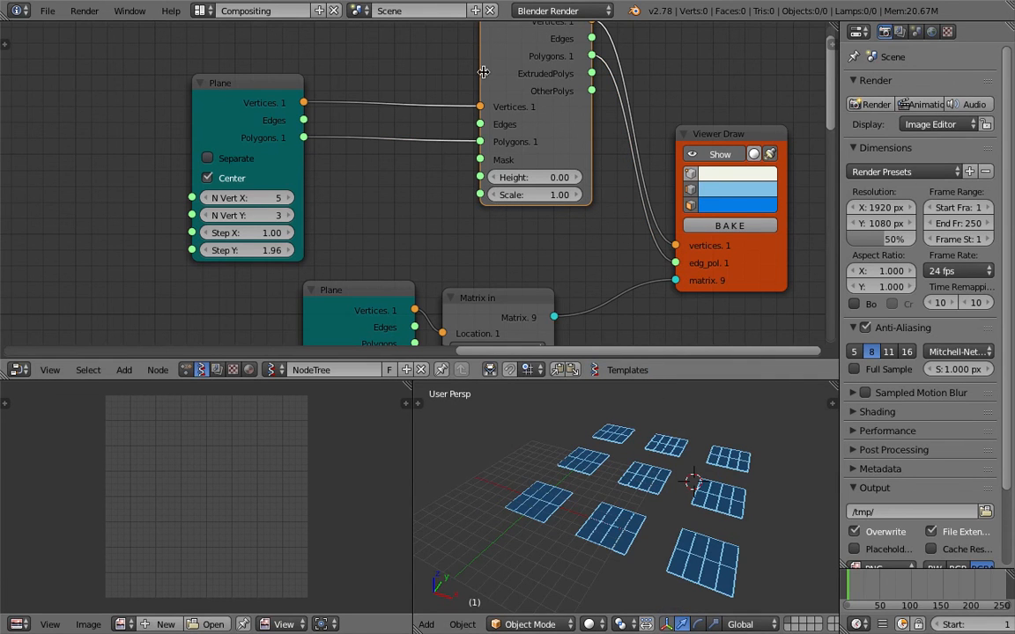
Set the Extrude Separate Faces Height to 0.21 and Scale to 0.73.
{"action": "left_click_drag", "start_coordinate": [482, 71], "coordinate": [467, 79]}
{"action": "mouse_move", "coordinate": [506, 185]}
{"action": "left_mouse_down"}
{"action": "mouse_move", "coordinate": [529, 185]}
{"action": "mouse_move", "coordinate": [505, 203]}
{"action": "left_mouse_up"}
{"action": "middle_click_drag", "start_coordinate": [599, 444], "coordinate": [638, 524]}
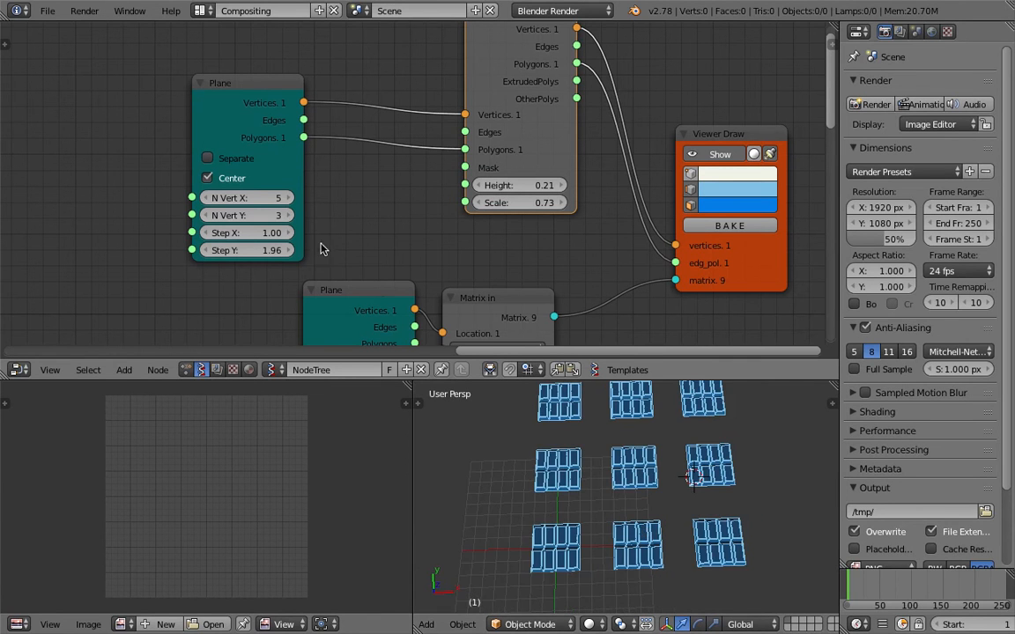
Try other N Vert X and N Vert Y counts on the panel's Plane, ending back at 5 and 3.
{"action": "left_click", "coordinate": [289, 217]}
{"action": "left_click", "coordinate": [208, 217]}
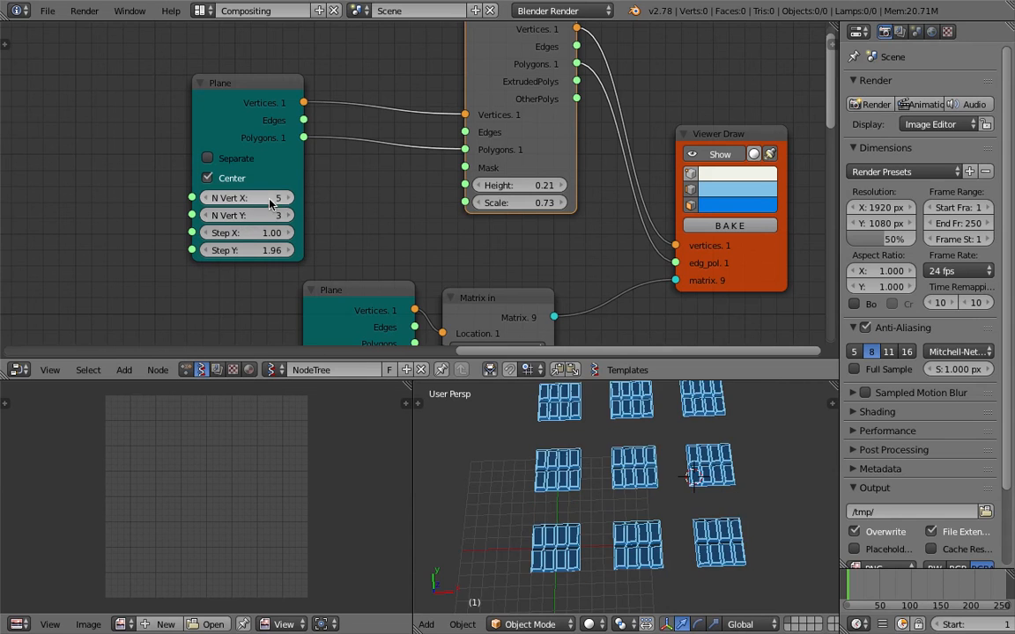
{"action": "left_click", "coordinate": [209, 217]}
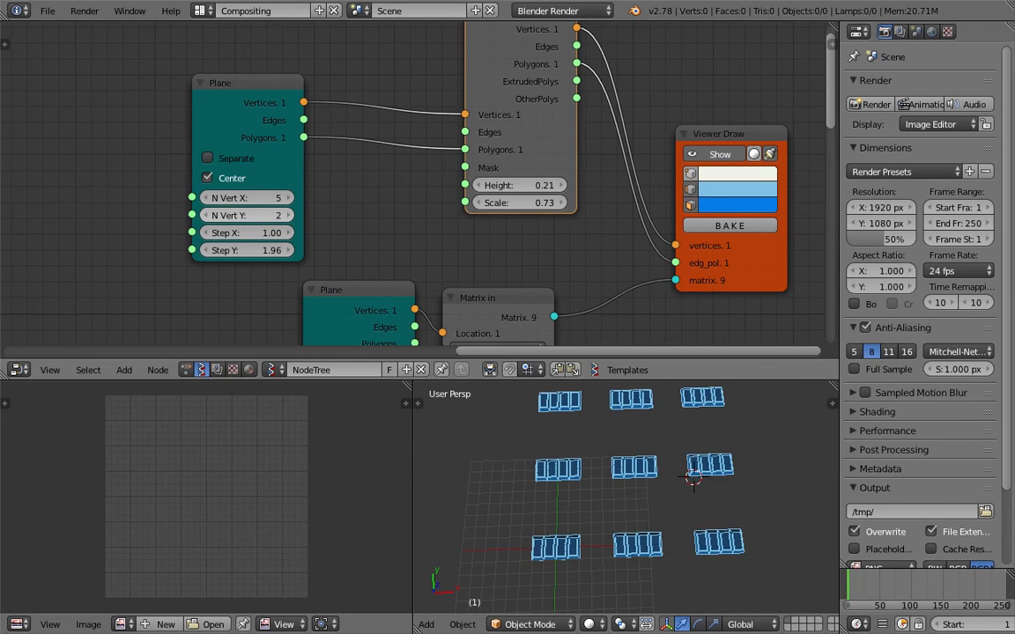
{"action": "left_click", "coordinate": [290, 216]}
{"action": "left_click", "coordinate": [209, 199]}
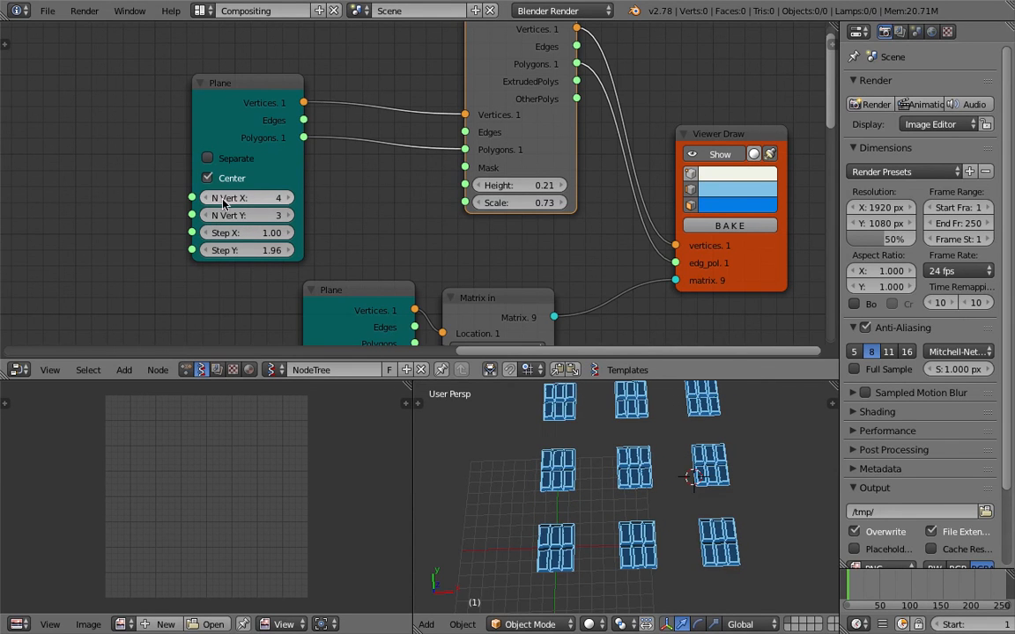
{"action": "left_click", "coordinate": [288, 198]}
Change the face colour of the panels' Viewer Draw node to brown, RGB 0.645, 0.433, 0.170, and save the file.
{"action": "middle_click_drag", "start_coordinate": [609, 529], "coordinate": [584, 412]}
{"action": "mouse_move", "coordinate": [554, 248]}
{"action": "middle_mouse_down"}
{"action": "mouse_move", "coordinate": [555, 157]}
{"action": "mouse_move", "coordinate": [478, 171]}
{"action": "middle_mouse_up"}
{"action": "left_click", "coordinate": [643, 113]}
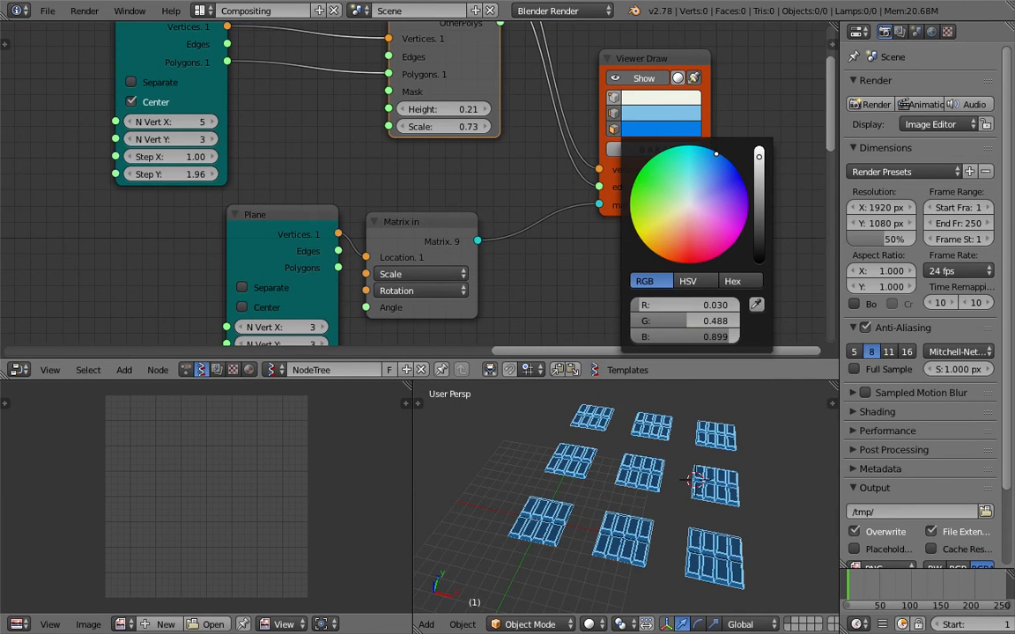
{"action": "left_click", "coordinate": [664, 241]}
{"action": "left_click", "coordinate": [757, 206]}
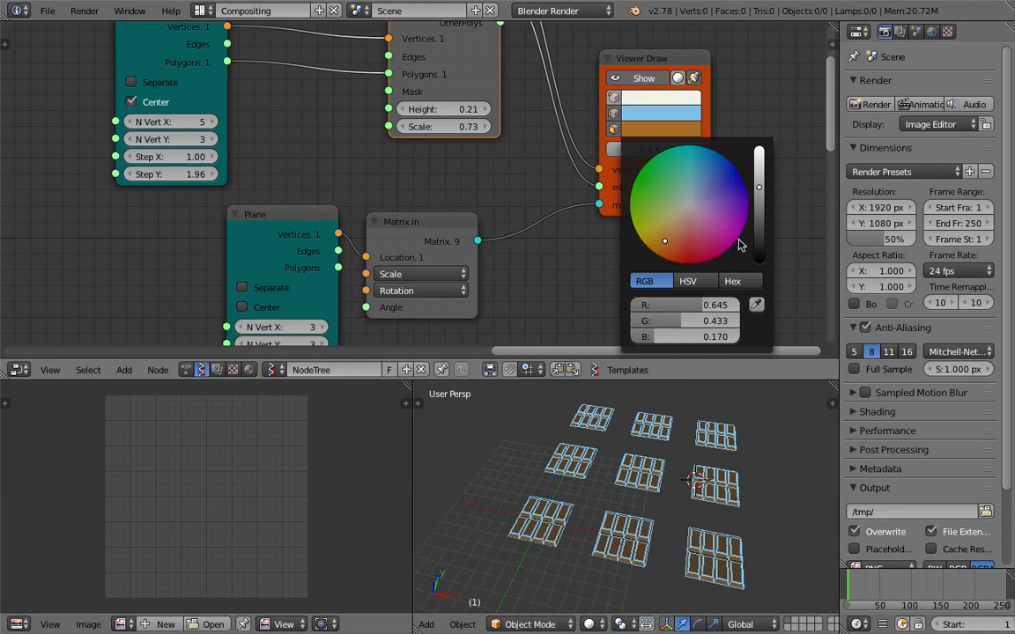
{"action": "middle_click_drag", "start_coordinate": [746, 471], "coordinate": [622, 490]}
{"action": "key", "text": "ctrl+s"}
Set the panels' Extrude Separate Faces Height to 0.24 and Scale to 0.91, and save the file.
{"action": "left_click", "coordinate": [646, 481]}
{"action": "left_click_drag", "start_coordinate": [481, 108], "coordinate": [491, 126]}
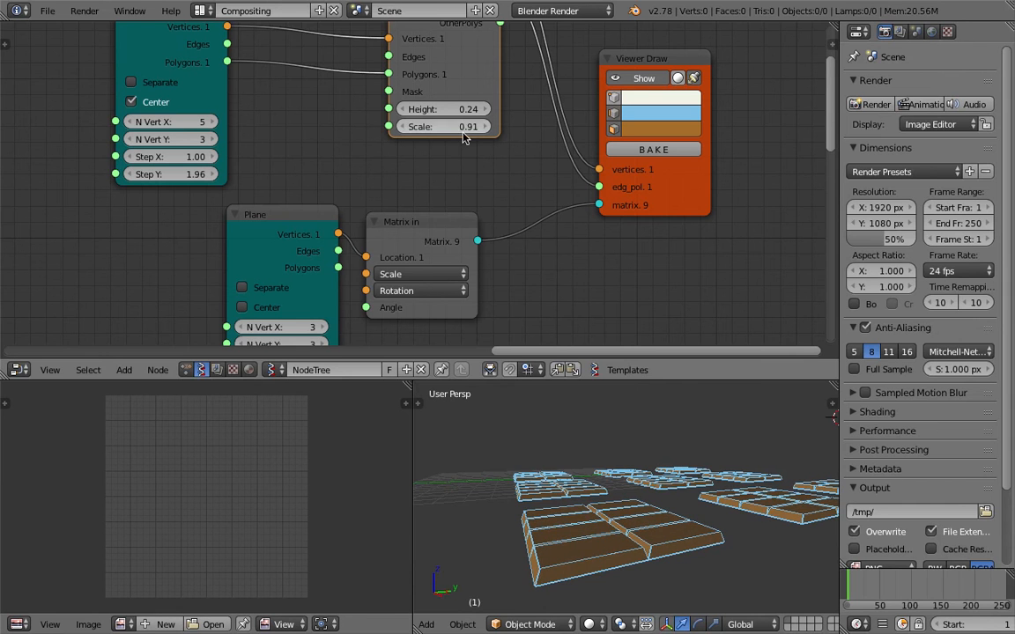
{"action": "key", "text": "ctrl+s"}
{"action": "middle_click_drag", "start_coordinate": [721, 512], "coordinate": [538, 508]}
{"action": "left_click", "coordinate": [641, 548]}
{"action": "scroll", "coordinate": [538, 508], "scroll_direction": "up", "scroll_amount": 1}
Show the octagonal rings' Viewer Draw output alongside the panels and make the 3D view taller.
{"action": "scroll", "coordinate": [440, 264], "scroll_direction": "down", "scroll_amount": 5}
{"action": "middle_click_drag", "start_coordinate": [398, 291], "coordinate": [523, 126]}
{"action": "middle_click_drag", "start_coordinate": [421, 229], "coordinate": [448, 205]}
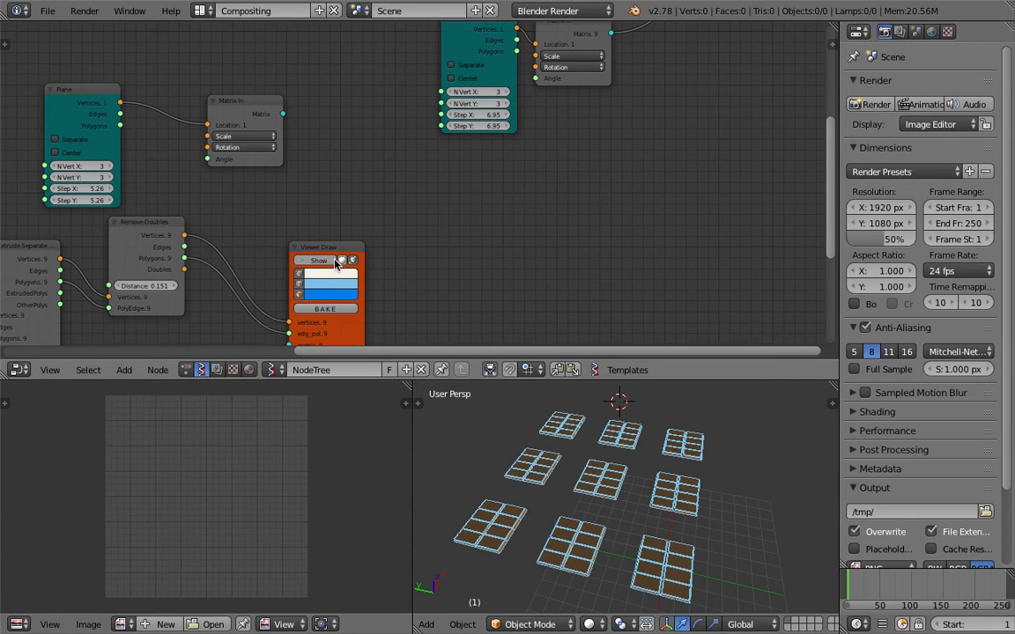
{"action": "left_click", "coordinate": [325, 260]}
{"action": "left_click", "coordinate": [325, 261]}
{"action": "left_click", "coordinate": [325, 260]}
{"action": "middle_click_drag", "start_coordinate": [717, 502], "coordinate": [619, 494]}
{"action": "left_click_drag", "start_coordinate": [622, 381], "coordinate": [623, 345]}
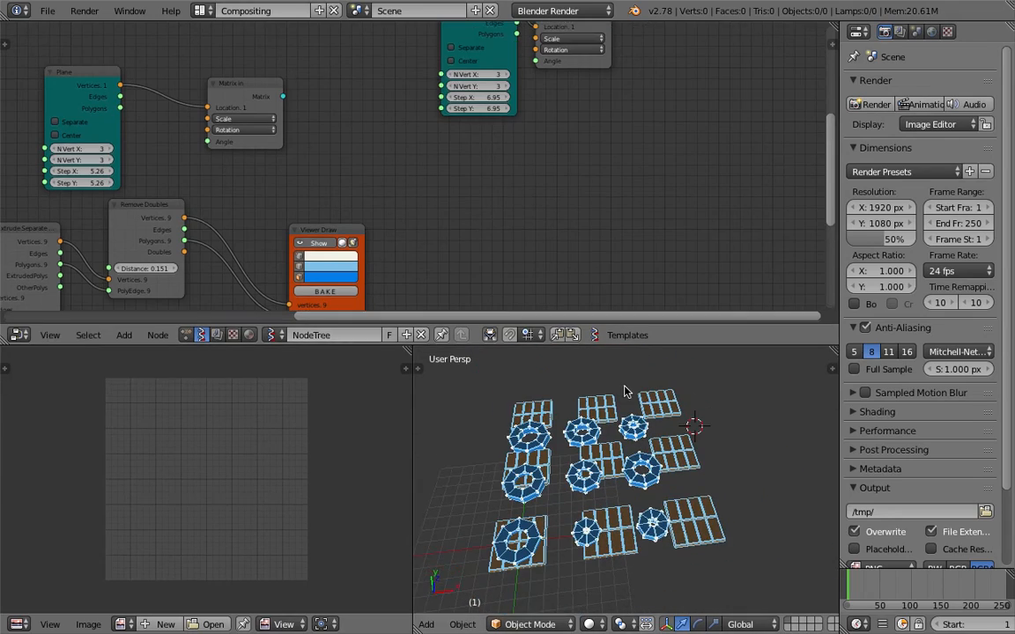
Look at the SAGE_SUSHI.png reference in Preview and examine the rings and panels up close from several angles.
{"action": "key", "text": "ctrl+Left"}
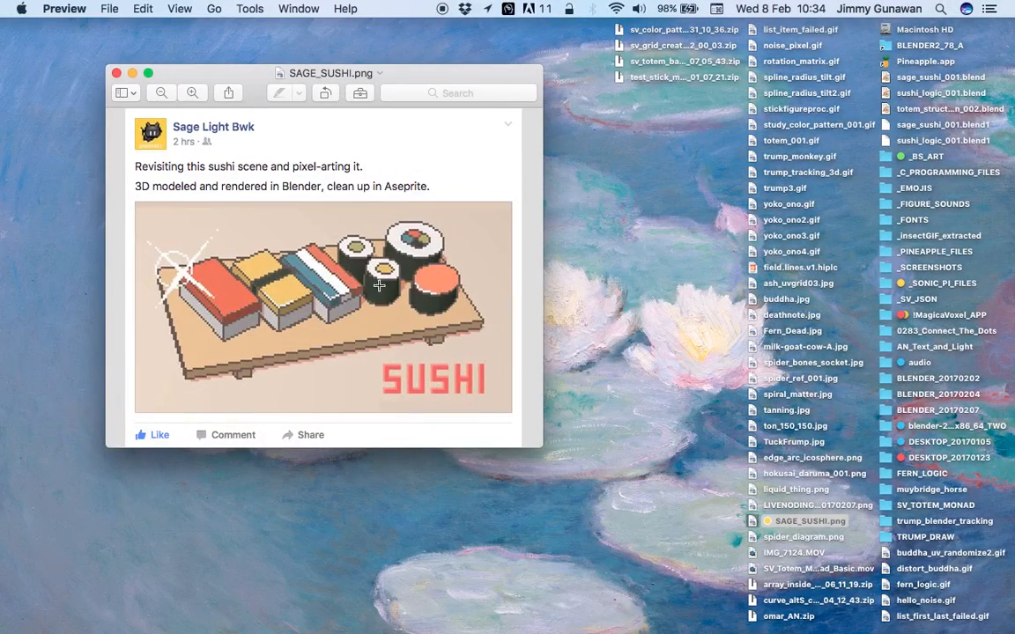
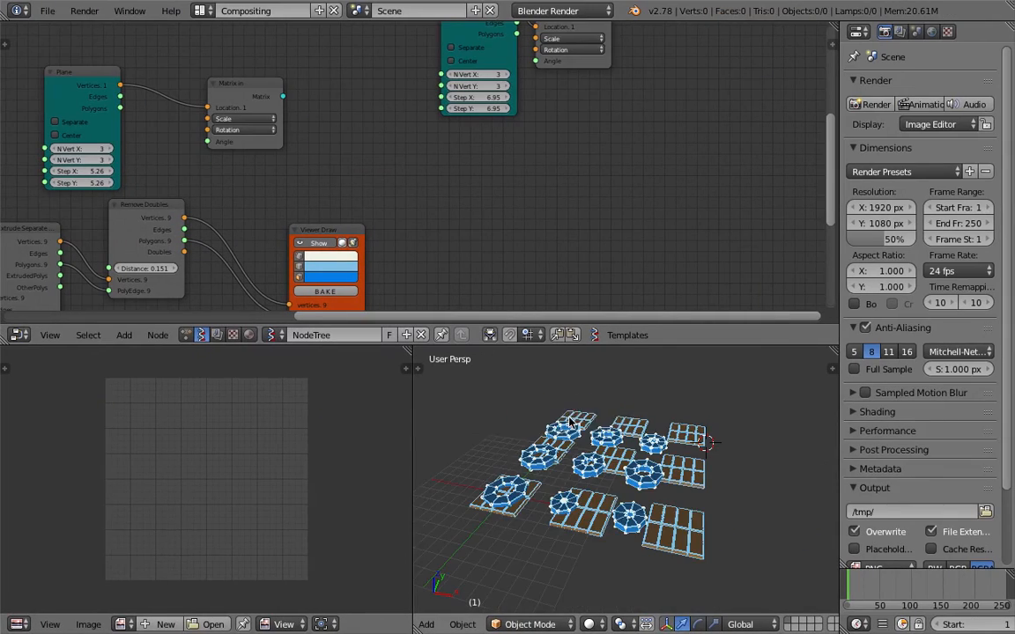
{"action": "middle_click_drag", "start_coordinate": [570, 423], "coordinate": [585, 521]}
{"action": "scroll", "coordinate": [665, 499], "scroll_direction": "up", "scroll_amount": 3}
{"action": "middle_click_drag", "start_coordinate": [668, 459], "coordinate": [616, 456]}
{"action": "scroll", "coordinate": [616, 457], "scroll_direction": "down", "scroll_amount": 3}
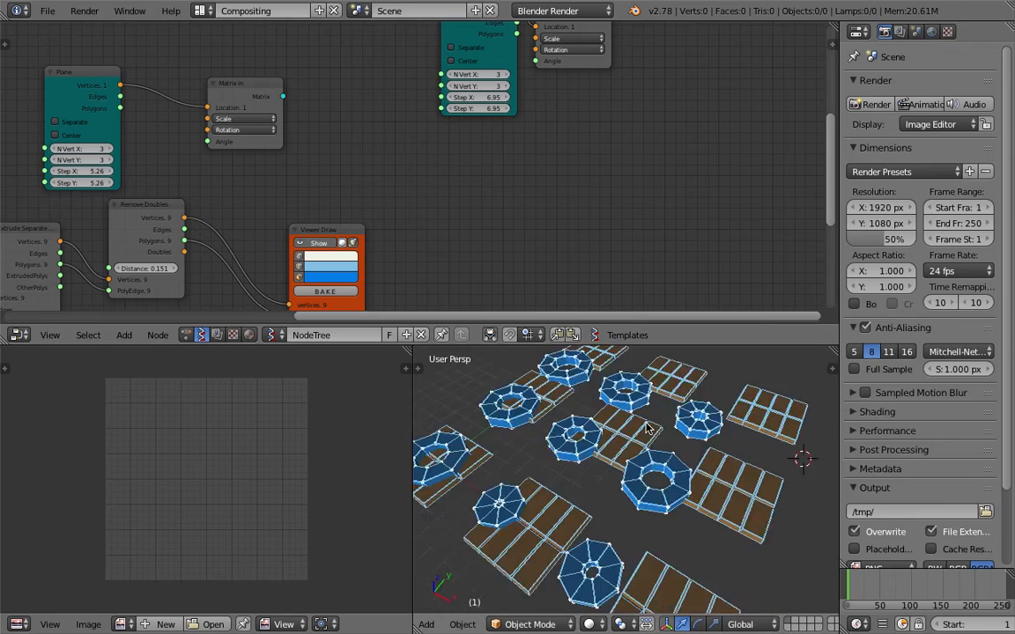
{"action": "scroll", "coordinate": [616, 458], "scroll_direction": "down", "scroll_amount": 2}
{"action": "key", "text": "ctrl+s"}
{"action": "middle_click_drag", "start_coordinate": [572, 440], "coordinate": [663, 530]}
{"action": "scroll", "coordinate": [667, 532], "scroll_direction": "up", "scroll_amount": 3}
{"action": "scroll", "coordinate": [666, 531], "scroll_direction": "down", "scroll_amount": 3}
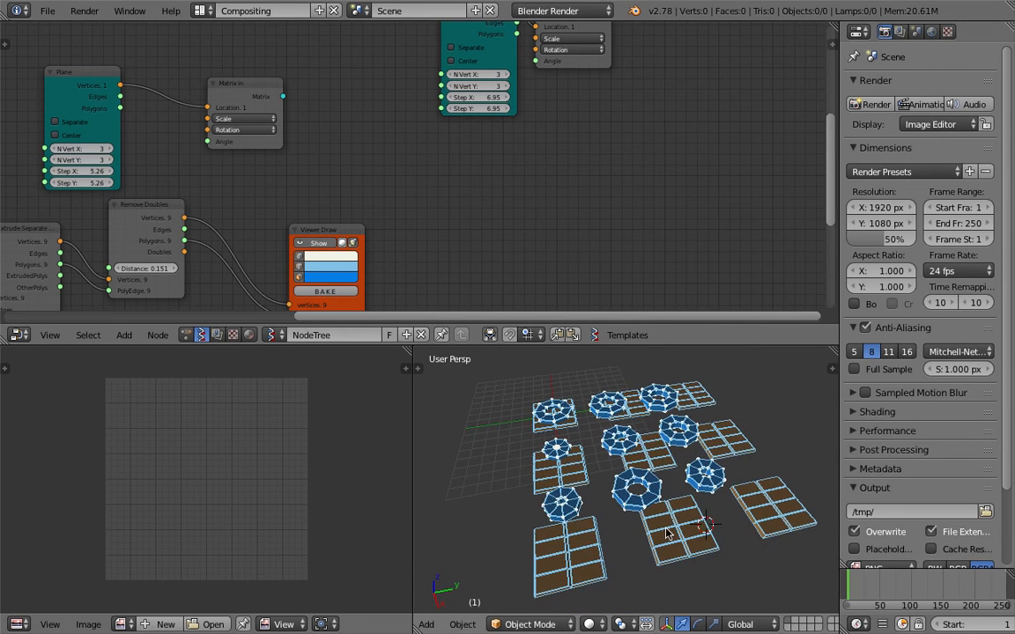
{"action": "middle_click_drag", "start_coordinate": [592, 538], "coordinate": [725, 452]}
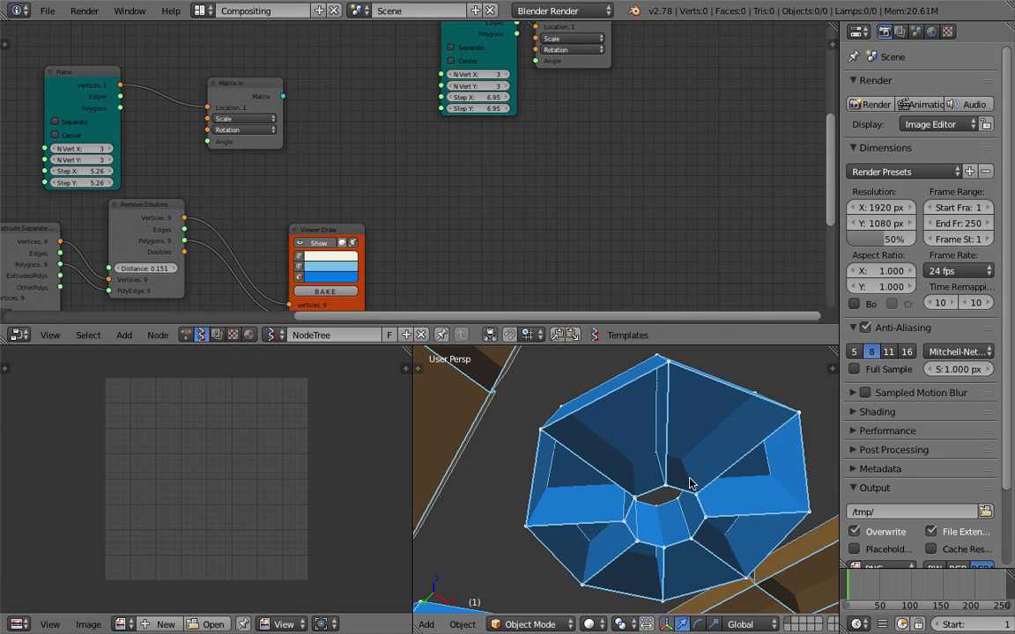
{"action": "middle_click_drag", "start_coordinate": [690, 492], "coordinate": [675, 406]}
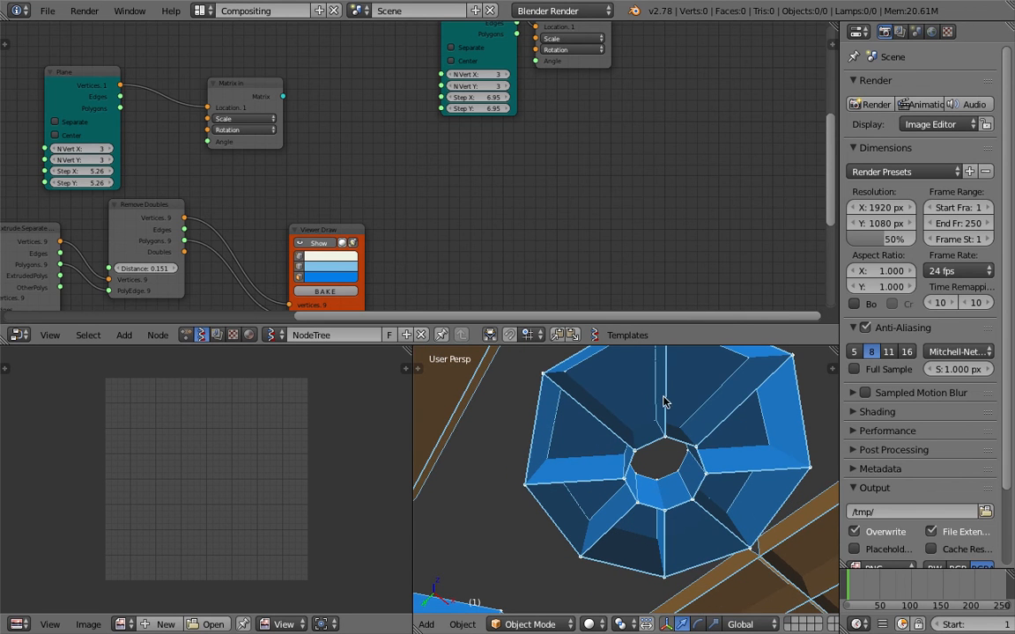
{"action": "middle_click_drag", "start_coordinate": [655, 458], "coordinate": [413, 402]}
Widen the 3D view and move the rings' Random Num Gen node farther from the Circle node.
{"action": "left_click_drag", "start_coordinate": [412, 402], "coordinate": [287, 421]}
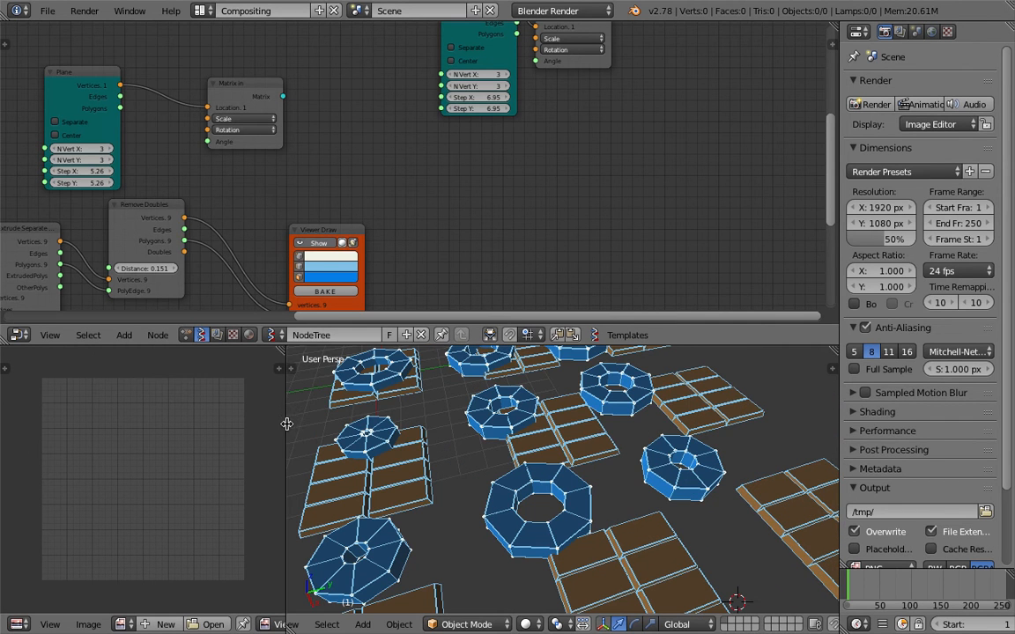
{"action": "scroll", "coordinate": [502, 207], "scroll_direction": "down", "scroll_amount": 2}
{"action": "middle_click_drag", "start_coordinate": [455, 214], "coordinate": [484, 204]}
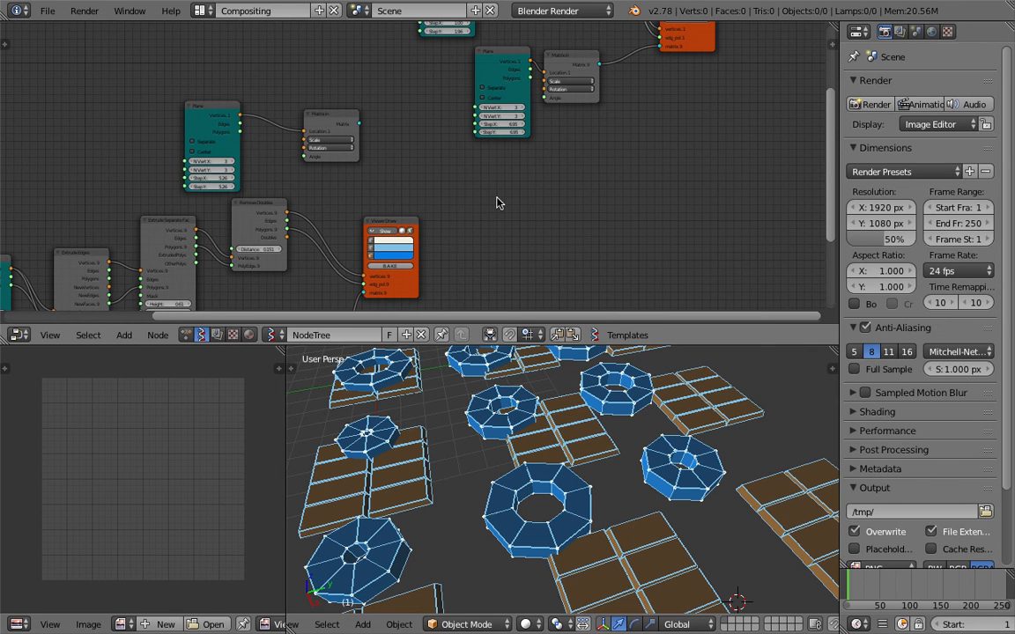
{"action": "middle_click_drag", "start_coordinate": [618, 437], "coordinate": [571, 447]}
{"action": "scroll", "coordinate": [579, 456], "scroll_direction": "down", "scroll_amount": 2}
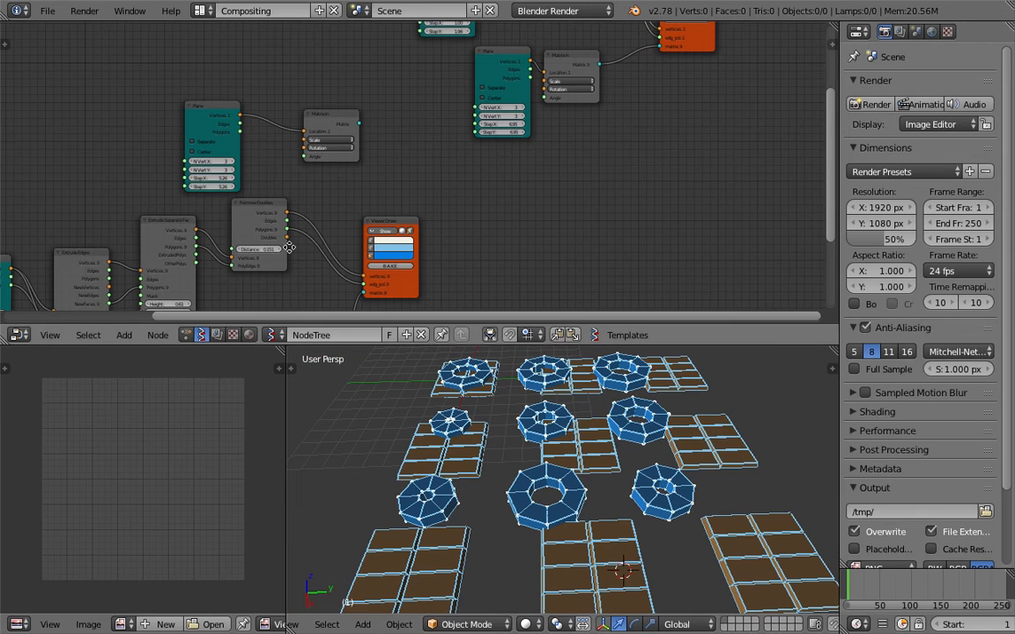
{"action": "middle_click_drag", "start_coordinate": [289, 247], "coordinate": [598, 156]}
{"action": "middle_click_drag", "start_coordinate": [134, 213], "coordinate": [283, 188]}
{"action": "scroll", "coordinate": [283, 188], "scroll_direction": "up", "scroll_amount": 6}
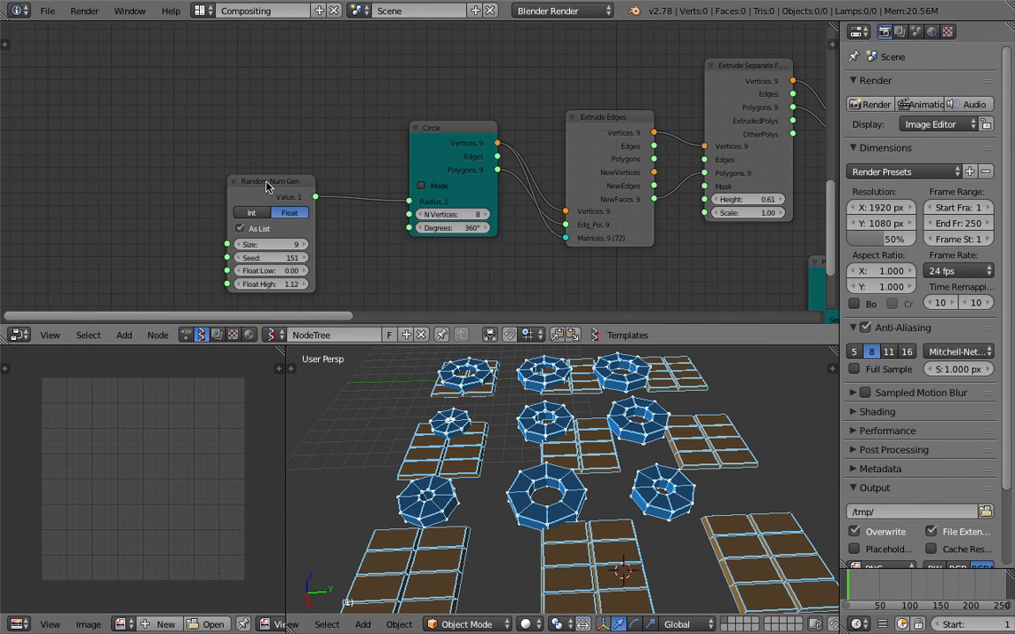
{"action": "left_click_drag", "start_coordinate": [267, 186], "coordinate": [247, 150]}
Set the Random Num Gen node's Size to 5, Float Low to 0.48 and Float High to 1.39.
{"action": "mouse_move", "coordinate": [250, 207]}
{"action": "left_mouse_down"}
{"action": "mouse_move", "coordinate": [261, 208]}
{"action": "mouse_move", "coordinate": [251, 208]}
{"action": "left_mouse_up"}
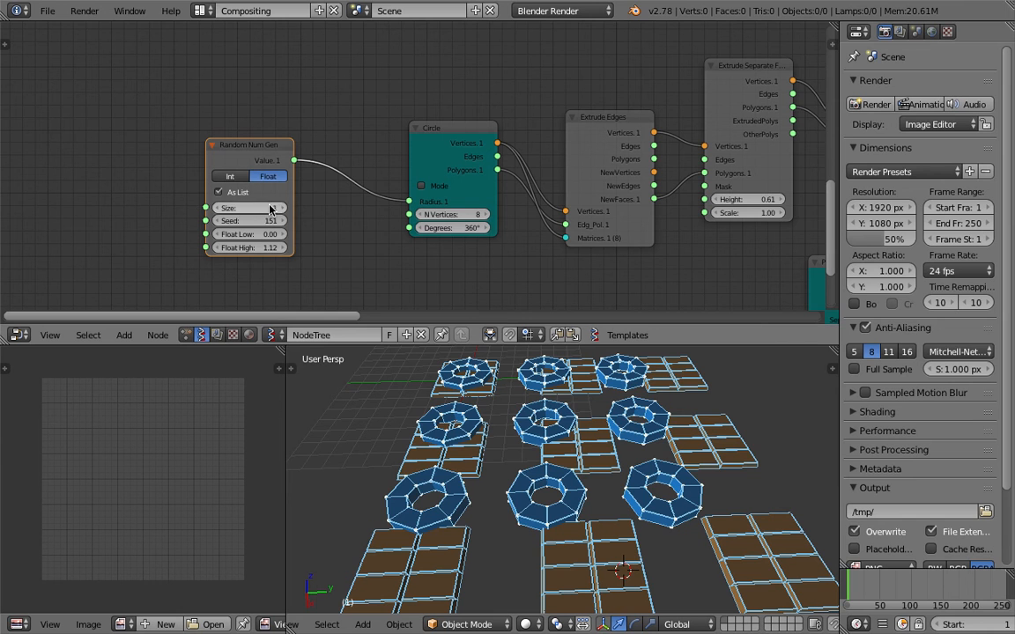
{"action": "left_click", "coordinate": [283, 208]}
{"action": "left_click", "coordinate": [283, 207]}
{"action": "left_click", "coordinate": [283, 208]}
{"action": "left_click", "coordinate": [283, 207]}
{"action": "mouse_move", "coordinate": [264, 235]}
{"action": "left_mouse_down"}
{"action": "mouse_move", "coordinate": [320, 235]}
{"action": "mouse_move", "coordinate": [296, 248]}
{"action": "mouse_move", "coordinate": [308, 247]}
{"action": "mouse_move", "coordinate": [250, 236]}
{"action": "left_mouse_up"}
{"action": "middle_click_drag", "start_coordinate": [464, 262], "coordinate": [371, 221]}
{"action": "middle_click_drag", "start_coordinate": [586, 440], "coordinate": [653, 459]}
{"action": "scroll", "coordinate": [653, 459], "scroll_direction": "down", "scroll_amount": 2}
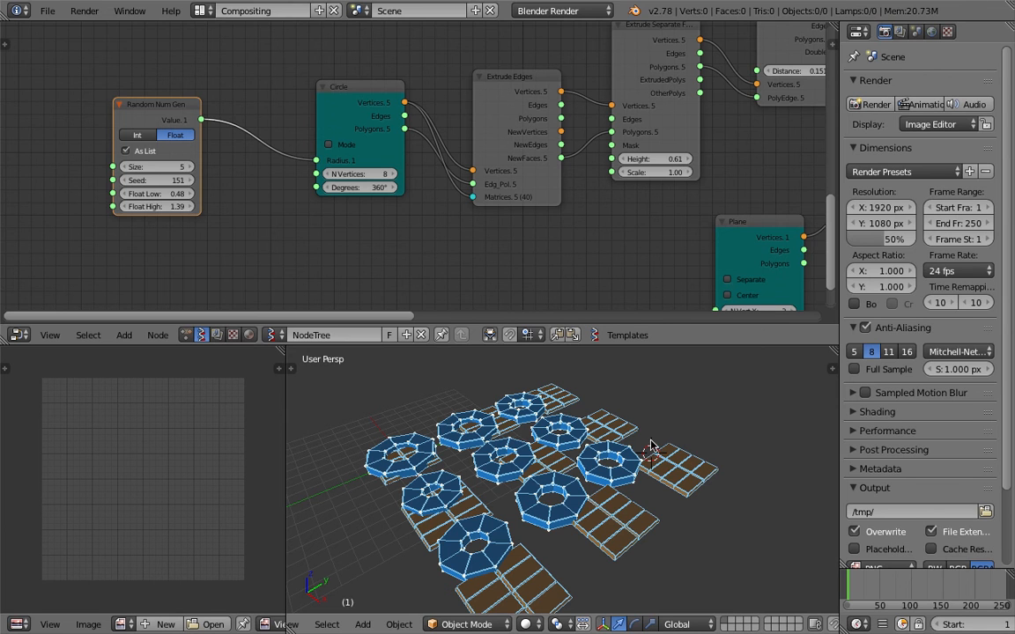
{"action": "middle_click_drag", "start_coordinate": [468, 231], "coordinate": [447, 142]}
{"action": "key", "text": "shift+a"}
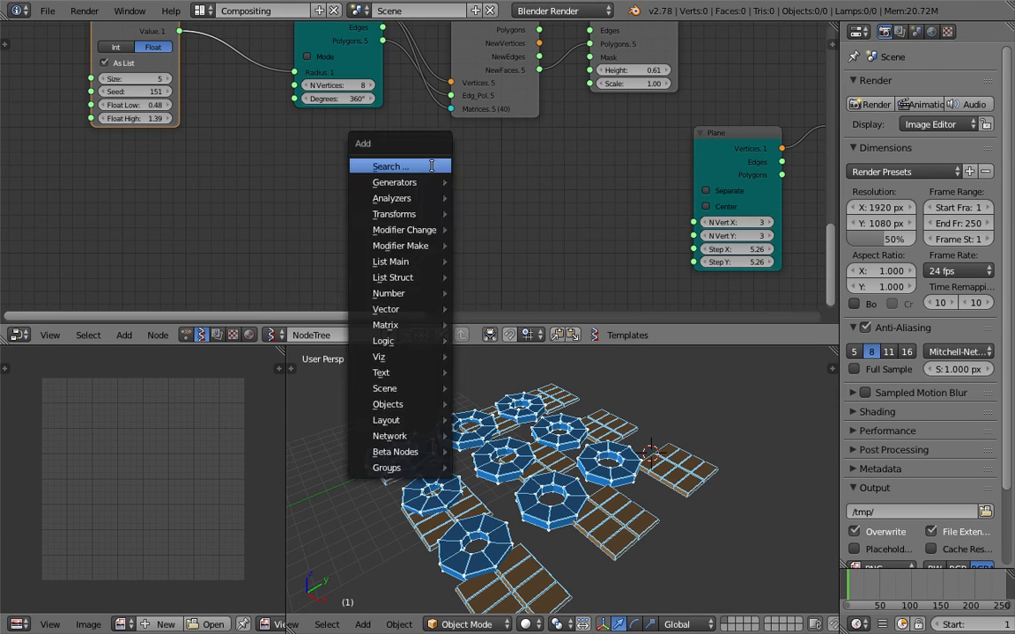
{"action": "left_click", "coordinate": [431, 165]}
{"action": "type", "text": "torus"}
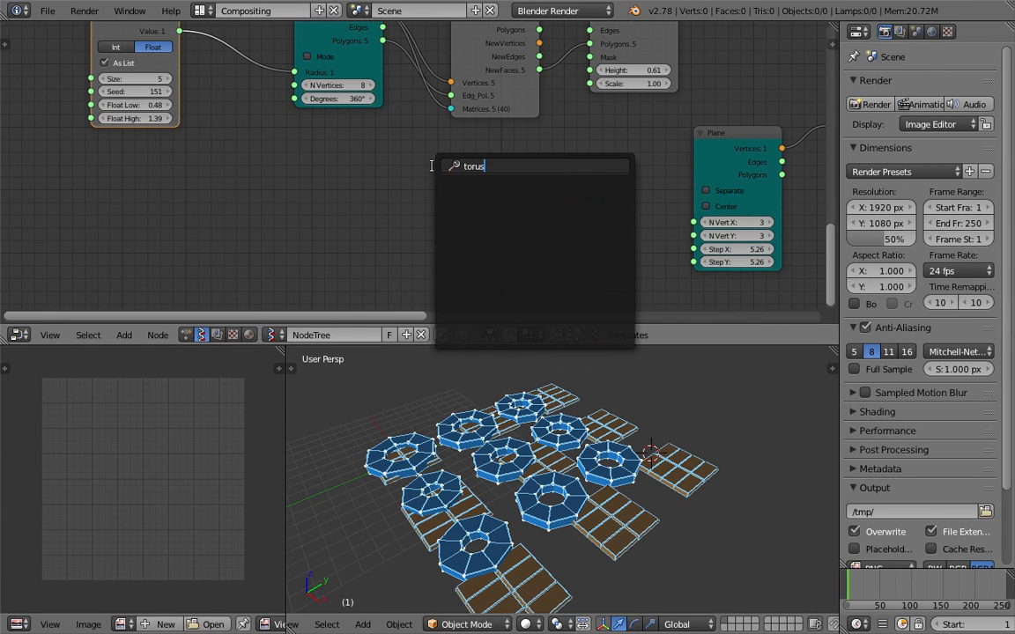
{"action": "key", "text": "Escape"}
Spread out the ring network by moving its Viewer Draw, Matrix in and grid Plane nodes, and save the file.
{"action": "middle_click_drag", "start_coordinate": [498, 182], "coordinate": [333, 227]}
{"action": "middle_click_drag", "start_coordinate": [493, 480], "coordinate": [605, 537]}
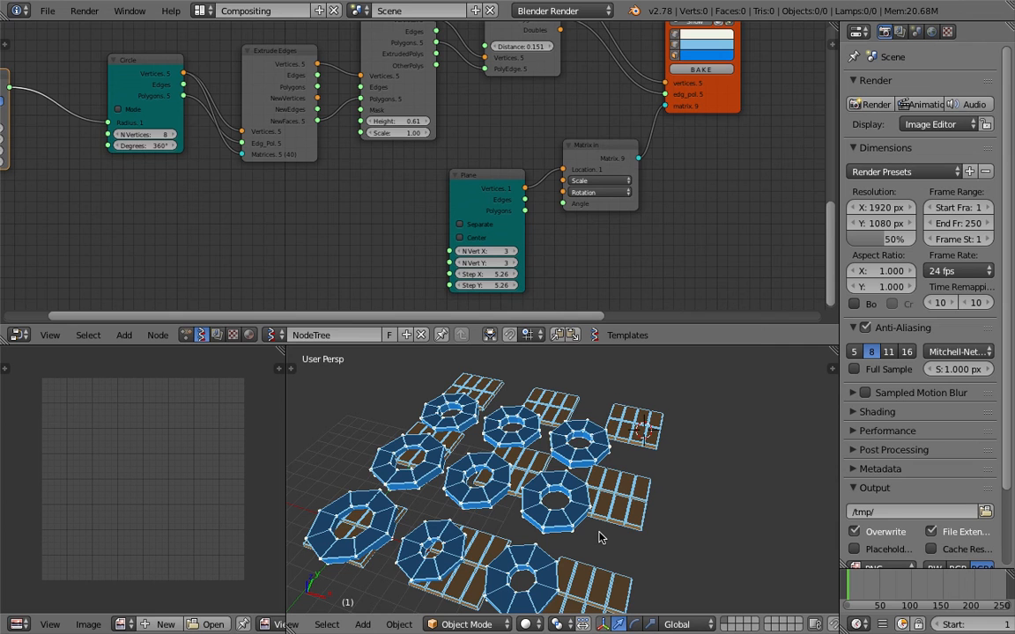
{"action": "middle_click_drag", "start_coordinate": [607, 500], "coordinate": [625, 519]}
{"action": "mouse_move", "coordinate": [636, 236]}
{"action": "middle_mouse_down"}
{"action": "mouse_move", "coordinate": [500, 244]}
{"action": "mouse_move", "coordinate": [438, 266]}
{"action": "middle_mouse_up"}
{"action": "left_click_drag", "start_coordinate": [519, 132], "coordinate": [616, 123]}
{"action": "middle_click_drag", "start_coordinate": [614, 437], "coordinate": [542, 458]}
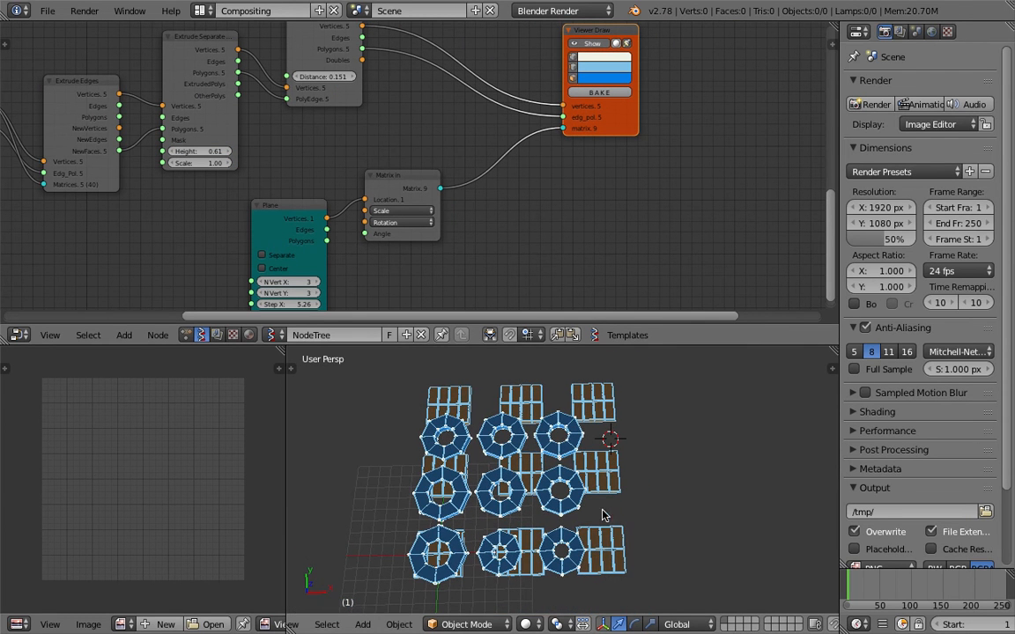
{"action": "left_click_drag", "start_coordinate": [612, 132], "coordinate": [655, 125]}
{"action": "left_click_drag", "start_coordinate": [392, 188], "coordinate": [501, 165]}
{"action": "mouse_move", "coordinate": [297, 210]}
{"action": "left_mouse_down"}
{"action": "mouse_move", "coordinate": [448, 139]}
{"action": "mouse_move", "coordinate": [404, 148]}
{"action": "left_mouse_up"}
{"action": "key", "text": "ctrl+s"}
{"action": "left_click", "coordinate": [408, 150]}
Move the panel network's grid Plane and Matrix in nodes apart to open up space between them.
{"action": "middle_click_drag", "start_coordinate": [532, 229], "coordinate": [496, 202]}
{"action": "scroll", "coordinate": [514, 229], "scroll_direction": "up", "scroll_amount": 2}
{"action": "middle_click_drag", "start_coordinate": [662, 159], "coordinate": [557, 219]}
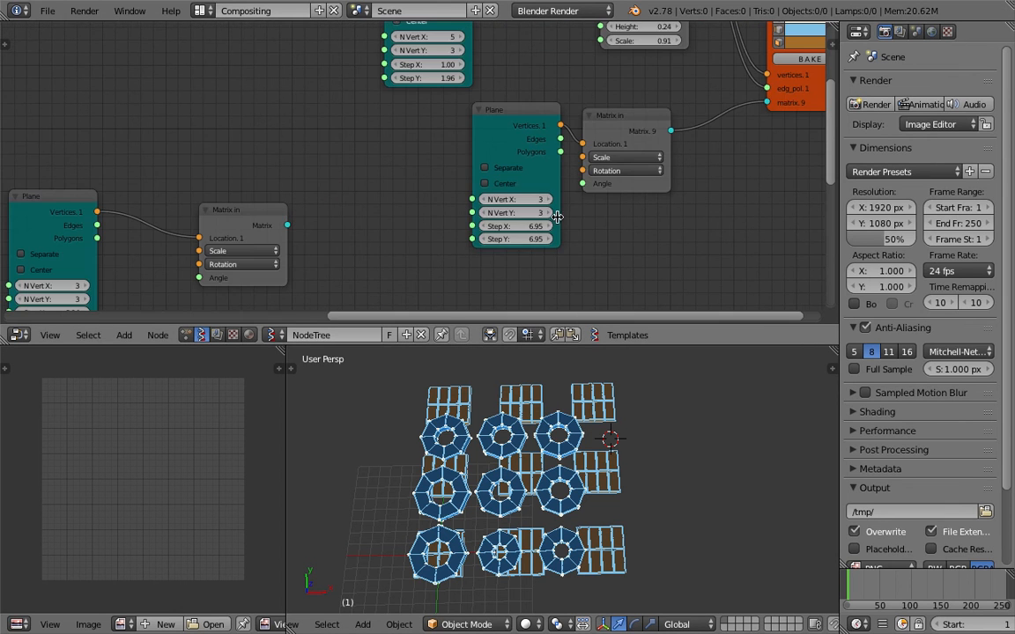
{"action": "left_click_drag", "start_coordinate": [529, 115], "coordinate": [507, 147]}
{"action": "middle_click_drag", "start_coordinate": [656, 174], "coordinate": [572, 213]}
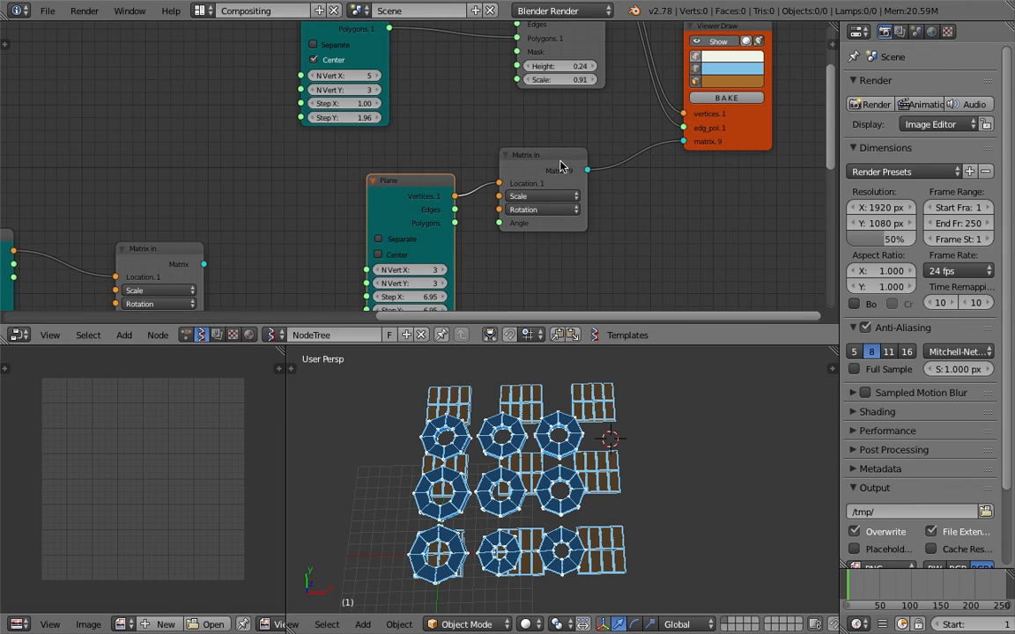
{"action": "left_click_drag", "start_coordinate": [544, 163], "coordinate": [560, 160]}
{"action": "middle_click_drag", "start_coordinate": [553, 410], "coordinate": [565, 433]}
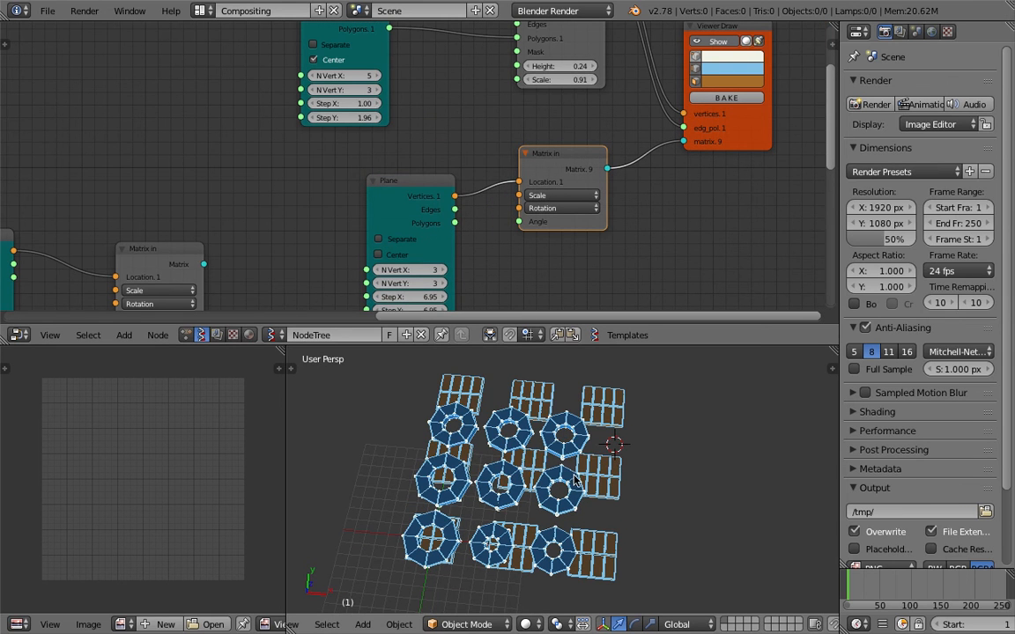
Move the panel's Plane and Extrude Separate Faces nodes away from the Viewer Draw node to make room.
{"action": "middle_click_drag", "start_coordinate": [357, 50], "coordinate": [368, 188]}
{"action": "left_click_drag", "start_coordinate": [335, 127], "coordinate": [250, 100]}
{"action": "left_click_drag", "start_coordinate": [546, 97], "coordinate": [376, 115]}
{"action": "middle_click_drag", "start_coordinate": [580, 127], "coordinate": [536, 140]}
Insert a Randomize input vertices node on the vertices link between Extrude Separate Faces and the panels' Viewer Draw.
{"action": "key", "text": "shift+a"}
{"action": "left_click", "coordinate": [542, 126]}
{"action": "type", "text": "random"}
{"action": "key", "text": "Down"}
{"action": "key", "text": "Return"}
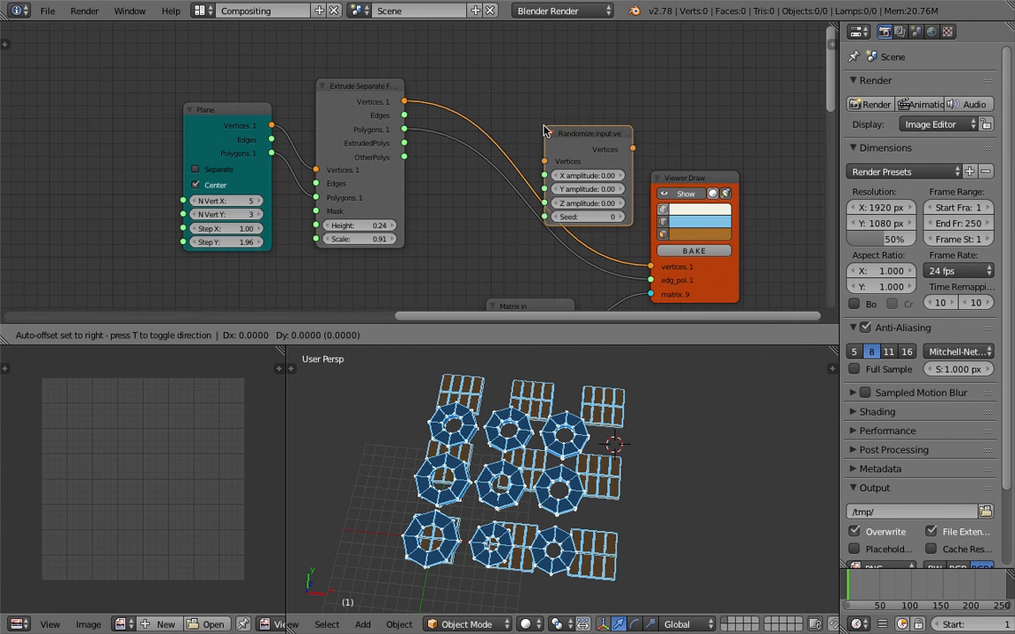
{"action": "left_click", "coordinate": [507, 86]}
Set the Randomize input vertices node's X and Y amplitude to 0.27.
{"action": "mouse_move", "coordinate": [557, 132]}
{"action": "left_mouse_down"}
{"action": "mouse_move", "coordinate": [558, 148]}
{"action": "mouse_move", "coordinate": [583, 148]}
{"action": "mouse_move", "coordinate": [570, 148]}
{"action": "left_mouse_up"}
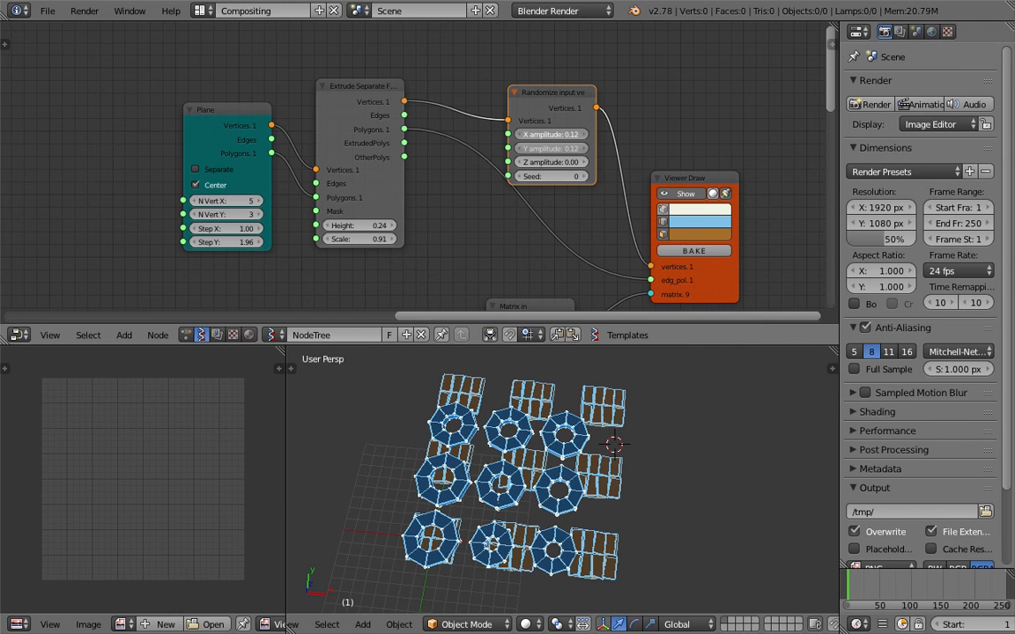
{"action": "scroll", "coordinate": [598, 366], "scroll_direction": "up", "scroll_amount": 2}
{"action": "left_click_drag", "start_coordinate": [561, 143], "coordinate": [580, 143]}
{"action": "middle_click_drag", "start_coordinate": [727, 524], "coordinate": [655, 482]}
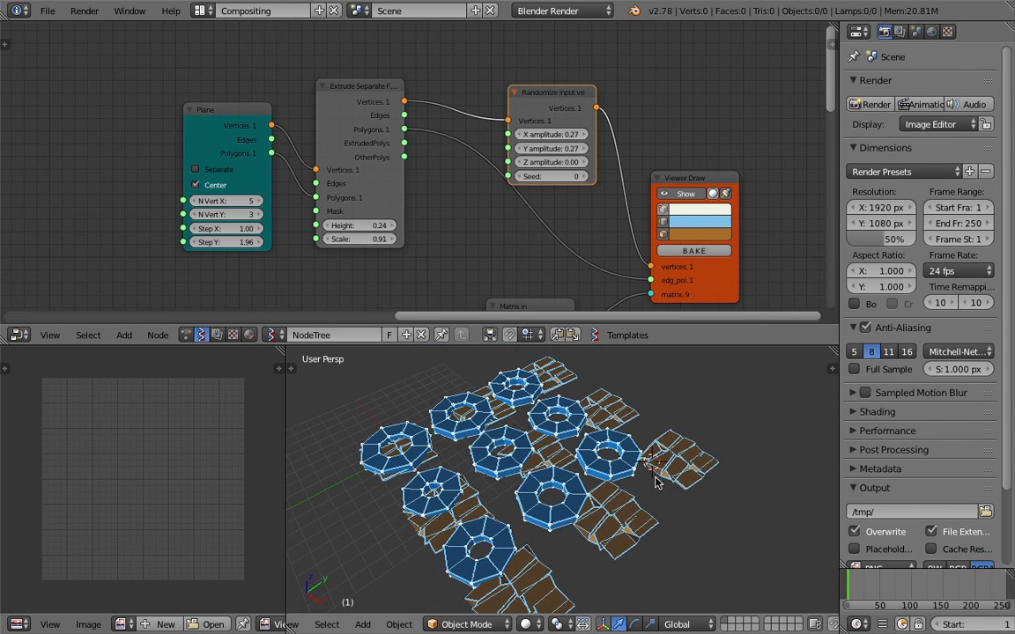
Reroute the randomizing node between the panel's Plane and Extrude Separate Faces, feeding the extruded vertices directly into Viewer Draw.
{"action": "left_click_drag", "start_coordinate": [404, 101], "coordinate": [650, 267]}
{"action": "left_click_drag", "start_coordinate": [546, 103], "coordinate": [497, 40]}
{"action": "left_click_drag", "start_coordinate": [271, 125], "coordinate": [460, 59]}
{"action": "left_click_drag", "start_coordinate": [382, 94], "coordinate": [557, 116]}
{"action": "left_click_drag", "start_coordinate": [509, 44], "coordinate": [412, 52]}
{"action": "left_click_drag", "start_coordinate": [450, 52], "coordinate": [491, 192]}
{"action": "left_click_drag", "start_coordinate": [404, 50], "coordinate": [394, 73]}
{"action": "middle_click_drag", "start_coordinate": [441, 397], "coordinate": [417, 371]}
{"action": "middle_click_drag", "start_coordinate": [454, 298], "coordinate": [405, 164]}
{"action": "middle_click_drag", "start_coordinate": [490, 211], "coordinate": [499, 186]}
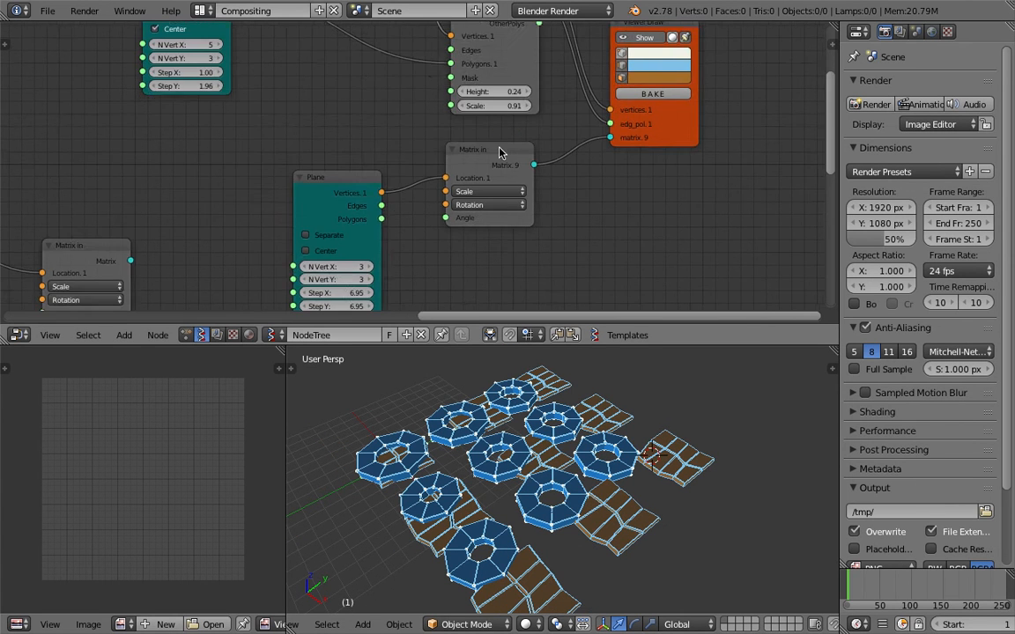
Toggle the rings' Viewer Draw display off and on, and move that node farther from its inputs.
{"action": "middle_click_drag", "start_coordinate": [499, 148], "coordinate": [518, 62]}
{"action": "scroll", "coordinate": [479, 260], "scroll_direction": "down", "scroll_amount": 2}
{"action": "middle_click_drag", "start_coordinate": [479, 260], "coordinate": [477, 130]}
{"action": "left_click", "coordinate": [351, 181]}
{"action": "left_click", "coordinate": [351, 181]}
{"action": "left_click", "coordinate": [350, 181]}
{"action": "left_click_drag", "start_coordinate": [352, 166], "coordinate": [461, 176]}
{"action": "left_click", "coordinate": [472, 190]}
{"action": "middle_click_drag", "start_coordinate": [472, 191], "coordinate": [549, 132]}
Try hiding the edges and vertices in the rings' Viewer Draw node, and turn them back on.
{"action": "left_click", "coordinate": [528, 154]}
{"action": "middle_click_drag", "start_coordinate": [541, 388], "coordinate": [566, 413]}
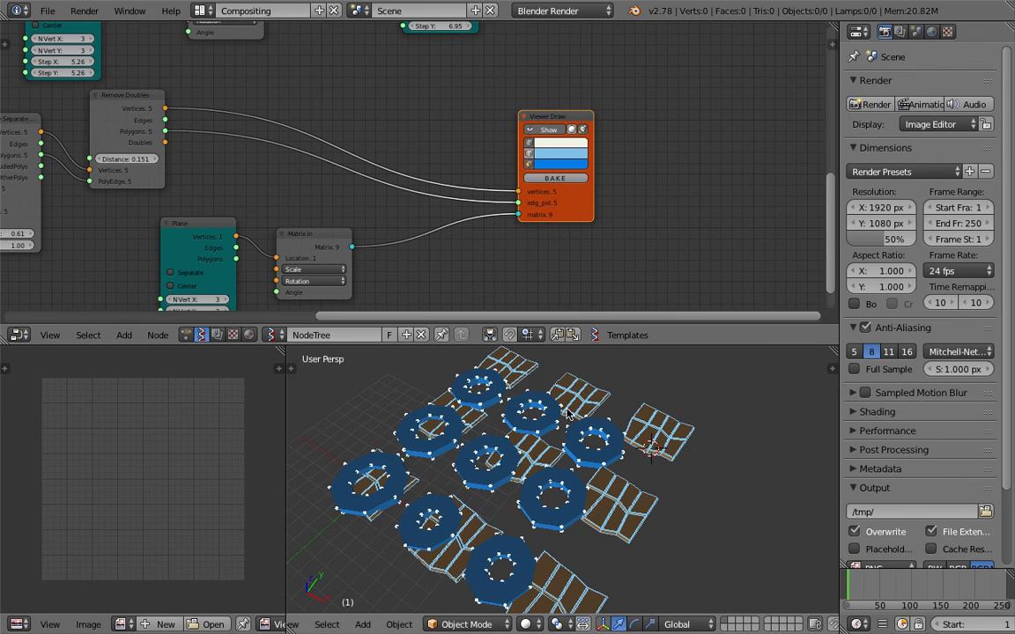
{"action": "middle_click_drag", "start_coordinate": [402, 135], "coordinate": [521, 183]}
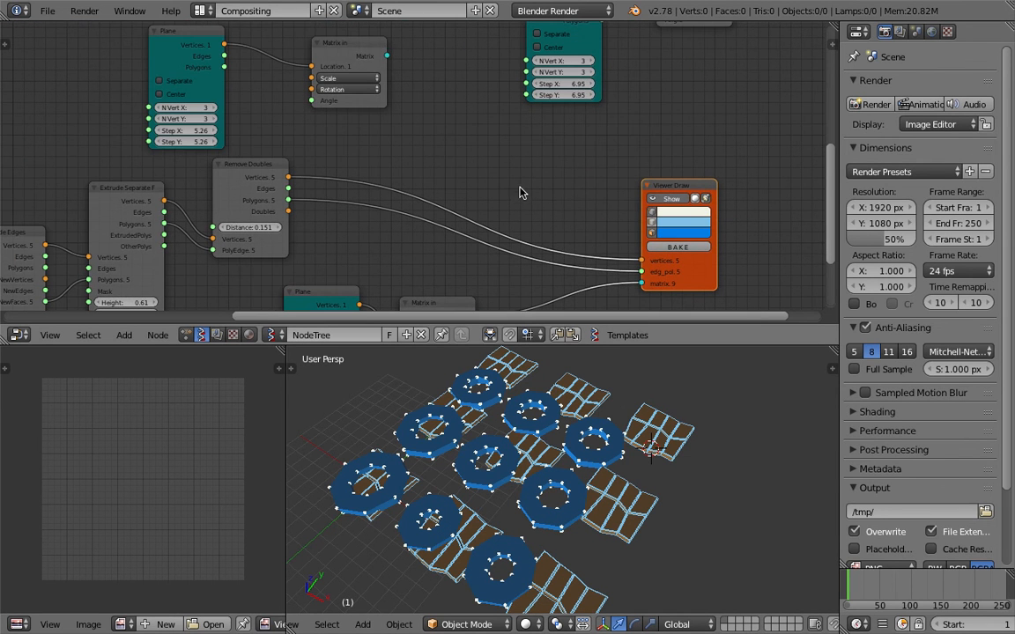
{"action": "left_click", "coordinate": [649, 209]}
{"action": "left_click", "coordinate": [653, 220]}
{"action": "left_click", "coordinate": [650, 209]}
{"action": "middle_click_drag", "start_coordinate": [574, 208], "coordinate": [555, 174]}
Move the rings' Viewer Draw node farther out and insert a Matrix Deform node between it and Matrix in.
{"action": "middle_click_drag", "start_coordinate": [547, 394], "coordinate": [575, 396]}
{"action": "middle_click_drag", "start_coordinate": [619, 296], "coordinate": [586, 241]}
{"action": "mouse_move", "coordinate": [655, 189]}
{"action": "left_mouse_down"}
{"action": "mouse_move", "coordinate": [673, 175]}
{"action": "mouse_move", "coordinate": [710, 175]}
{"action": "left_mouse_up"}
{"action": "key", "text": "shift+a"}
{"action": "left_click", "coordinate": [533, 250]}
{"action": "type", "text": "matrix d"}
{"action": "key", "text": "Return"}
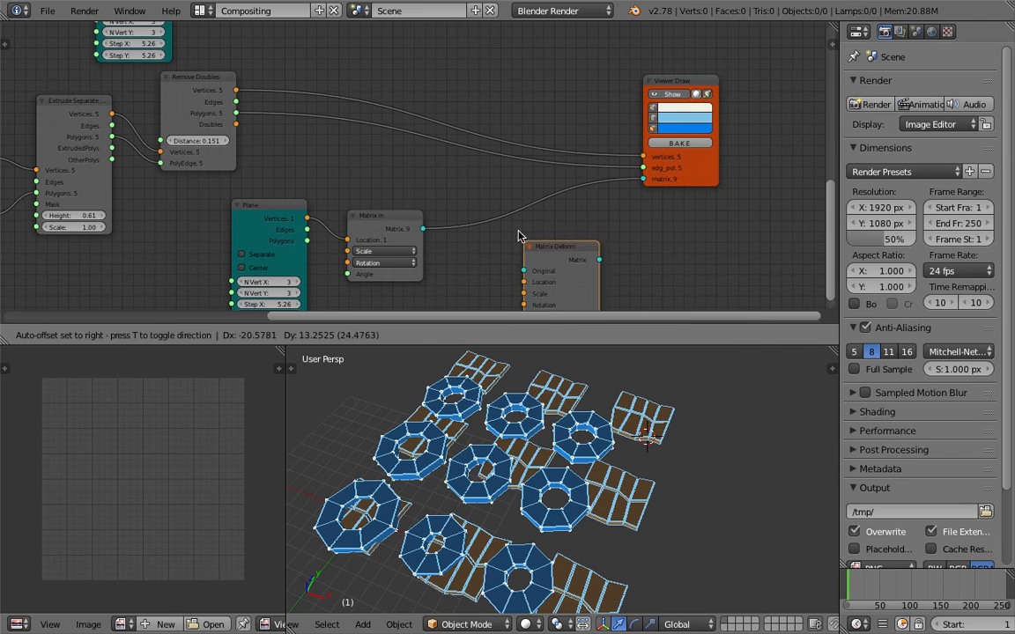
{"action": "left_click", "coordinate": [504, 165]}
Add a Vector in node and connect its vectors to the Matrix Deform node's Location.
{"action": "key", "text": "shift+a"}
{"action": "left_click", "coordinate": [462, 239]}
{"action": "type", "text": "vec"}
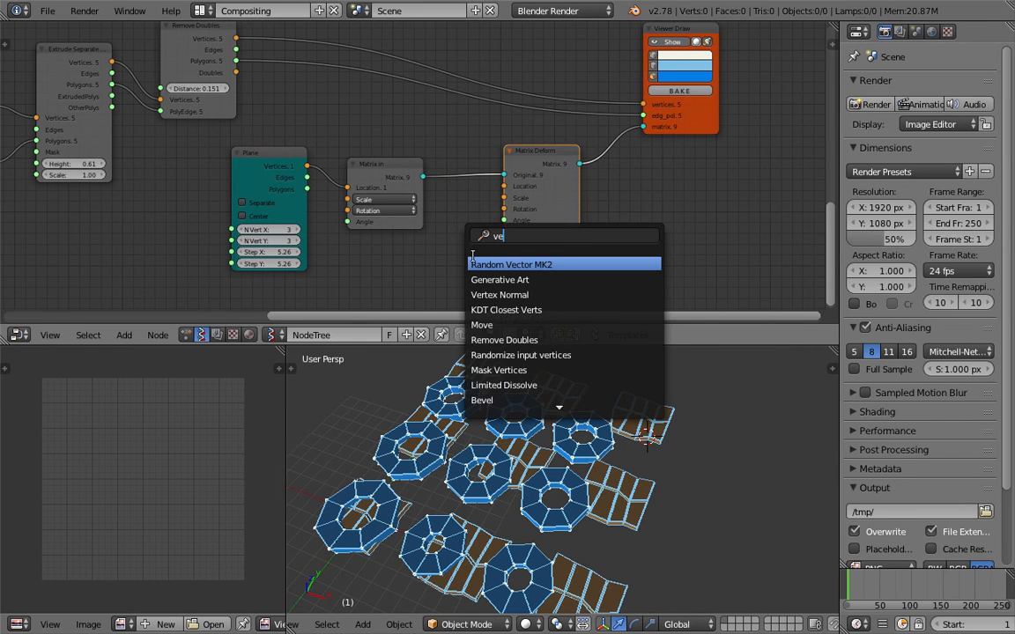
{"action": "key", "text": "Down"}
{"action": "key", "text": "Return"}
{"action": "left_click", "coordinate": [404, 259]}
{"action": "left_click_drag", "start_coordinate": [467, 277], "coordinate": [504, 186]}
Increase the Vector in node's X value to shift the ring grid clear of the panels, and save the file.
{"action": "middle_click_drag", "start_coordinate": [448, 205], "coordinate": [440, 163]}
{"action": "left_click_drag", "start_coordinate": [429, 247], "coordinate": [578, 247]}
{"action": "middle_click_drag", "start_coordinate": [595, 458], "coordinate": [647, 529]}
{"action": "middle_click_drag", "start_coordinate": [600, 393], "coordinate": [617, 352]}
{"action": "key", "text": "ctrl+s"}
{"action": "middle_click_drag", "start_coordinate": [475, 156], "coordinate": [500, 227]}
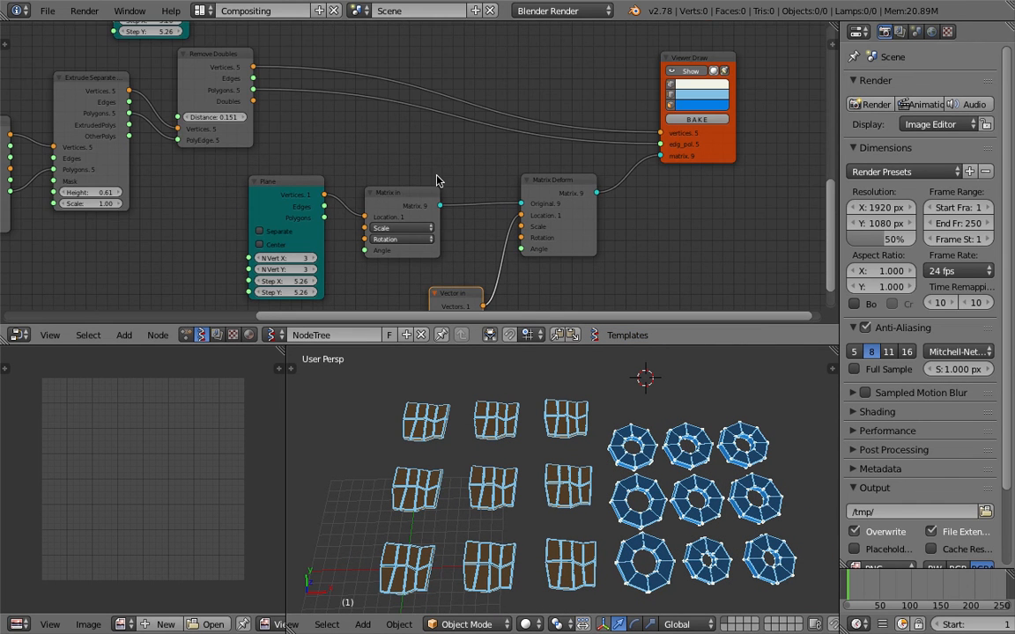
Save the file and enable Center on the spare grid Plane whose Matrix in has no outgoing link.
{"action": "middle_click_drag", "start_coordinate": [436, 181], "coordinate": [466, 228]}
{"action": "middle_click_drag", "start_coordinate": [556, 81], "coordinate": [551, 200]}
{"action": "key", "text": "ctrl+s"}
{"action": "left_click", "coordinate": [550, 200]}
{"action": "middle_click_drag", "start_coordinate": [507, 162], "coordinate": [486, 175]}
Set the current animation frame to 59 in the timeline.
{"action": "middle_click_drag", "start_coordinate": [326, 224], "coordinate": [883, 71]}
{"action": "middle_click_drag", "start_coordinate": [716, 85], "coordinate": [393, 235]}
{"action": "scroll", "coordinate": [450, 170], "scroll_direction": "up", "scroll_amount": 1}
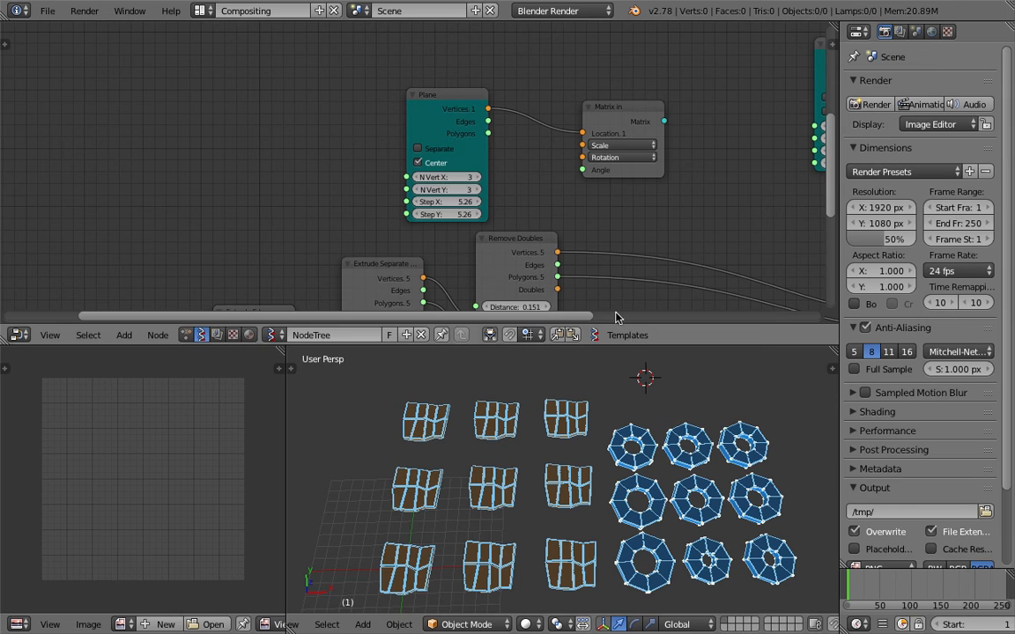
{"action": "left_click", "coordinate": [886, 591]}
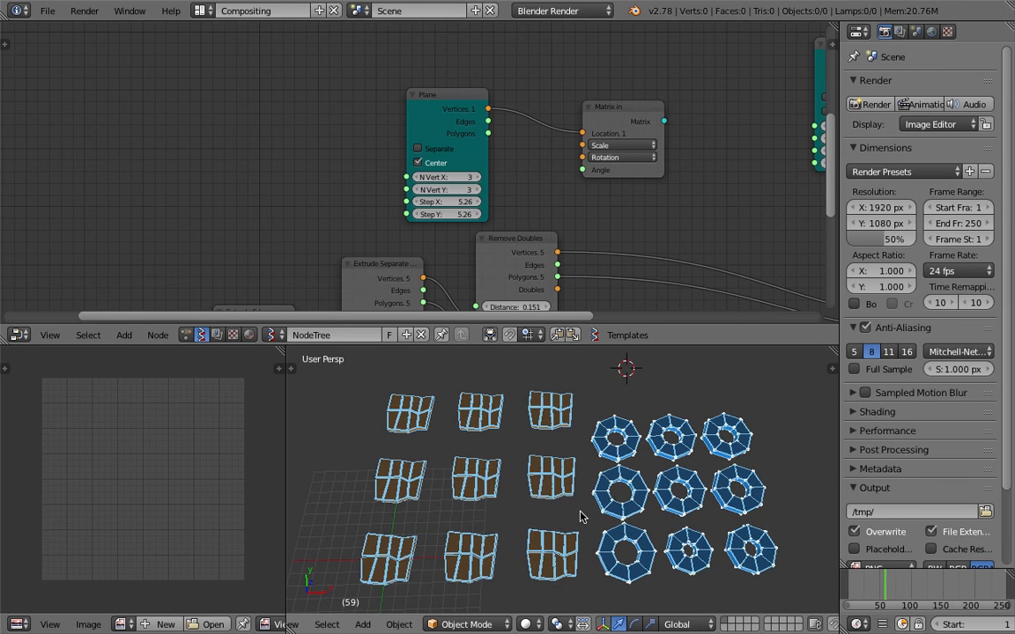
Toggle Center on the spare grid Plane and set the current animation frame to 85.
{"action": "left_click", "coordinate": [418, 162]}
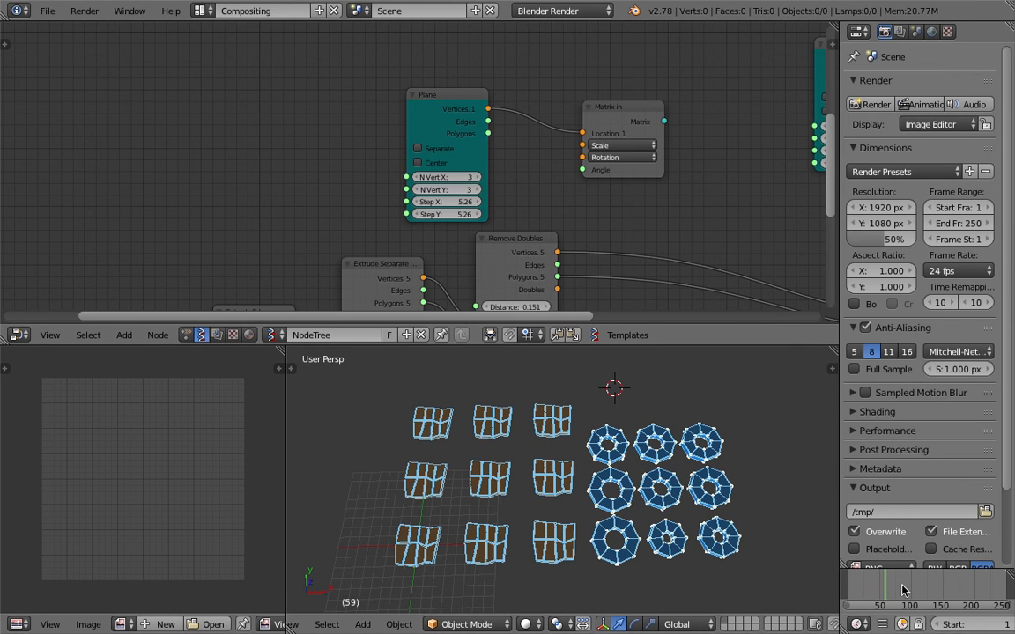
{"action": "left_click", "coordinate": [902, 590]}
{"action": "left_click", "coordinate": [442, 162]}
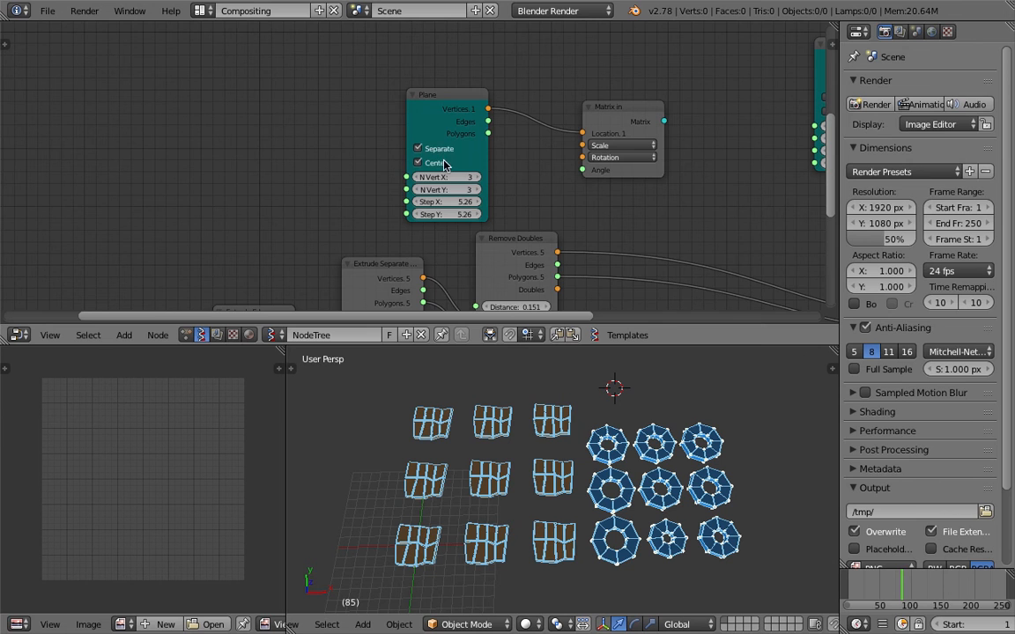
Delete the spare Matrix in node and the spare grid Plane node connected to it.
{"action": "middle_click_drag", "start_coordinate": [618, 149], "coordinate": [348, 166]}
{"action": "left_click_drag", "start_coordinate": [355, 135], "coordinate": [395, 116]}
{"action": "left_click", "coordinate": [202, 125]}
{"action": "scroll", "coordinate": [313, 154], "scroll_direction": "down", "scroll_amount": 3}
{"action": "middle_click_drag", "start_coordinate": [312, 150], "coordinate": [280, 176]}
{"action": "left_click", "coordinate": [339, 163]}
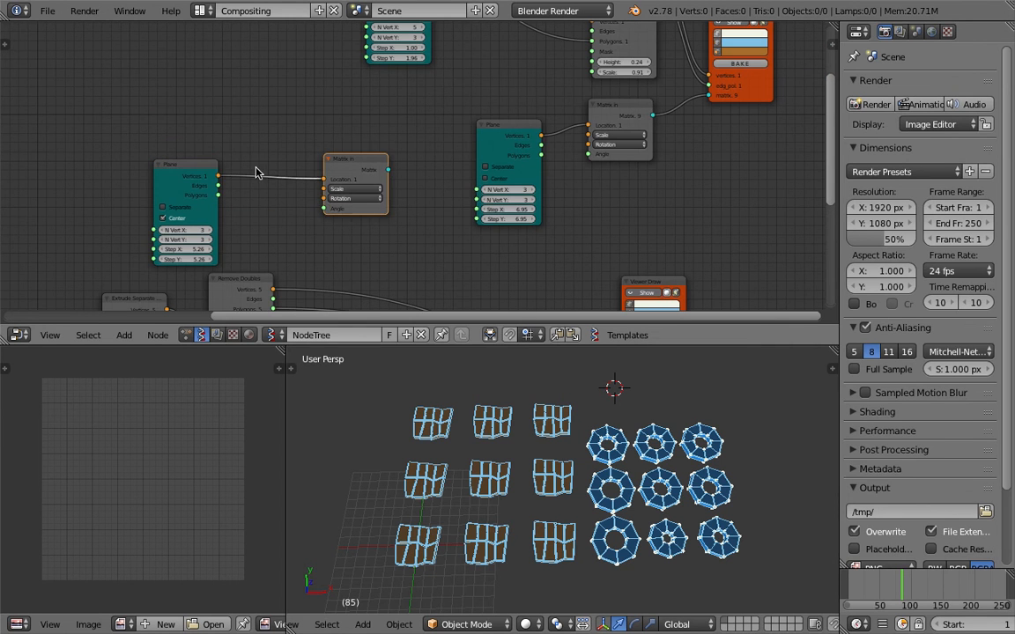
{"action": "key", "text": "x"}
{"action": "left_click", "coordinate": [200, 171]}
{"action": "key", "text": "x"}
Enable Center on the 3 by 3 grid Plane feeding the panels' Matrix in, and save the file.
{"action": "middle_click_drag", "start_coordinate": [451, 152], "coordinate": [381, 254]}
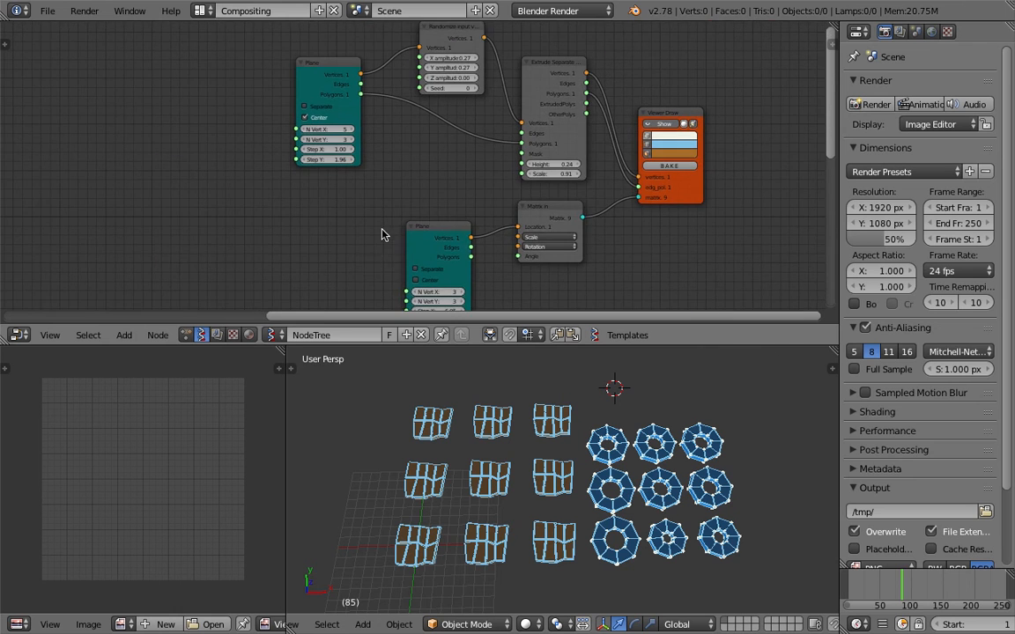
{"action": "scroll", "coordinate": [345, 185], "scroll_direction": "up", "scroll_amount": 1}
{"action": "left_click", "coordinate": [304, 113]}
{"action": "left_click", "coordinate": [303, 113]}
{"action": "middle_click_drag", "start_coordinate": [569, 195], "coordinate": [558, 156]}
{"action": "left_click", "coordinate": [431, 258]}
{"action": "left_click", "coordinate": [430, 257]}
{"action": "left_click", "coordinate": [431, 260]}
{"action": "key", "text": "Home"}
{"action": "key", "text": "ctrl+s"}
Switch the 3D viewport to the top view to compare the panel and ring grids.
{"action": "scroll", "coordinate": [536, 234], "scroll_direction": "down", "scroll_amount": 2}
{"action": "middle_click_drag", "start_coordinate": [620, 292], "coordinate": [508, 140]}
{"action": "left_click", "coordinate": [284, 624]}
{"action": "left_click", "coordinate": [278, 547]}
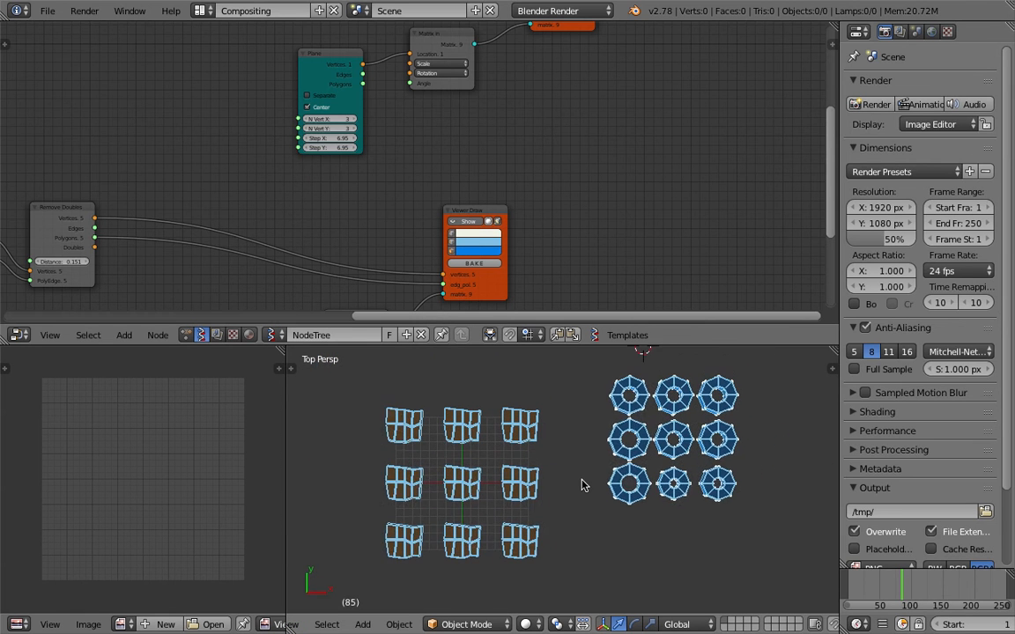
{"action": "scroll", "coordinate": [581, 481], "scroll_direction": "up", "scroll_amount": 1}
{"action": "scroll", "coordinate": [387, 117], "scroll_direction": "down", "scroll_amount": 2}
Set the Vector in node's X to 15.780 and Y to -4.770 to align the rings beside the panels, and save the file.
{"action": "middle_click_drag", "start_coordinate": [384, 116], "coordinate": [468, 231]}
{"action": "scroll", "coordinate": [449, 235], "scroll_direction": "up", "scroll_amount": 2}
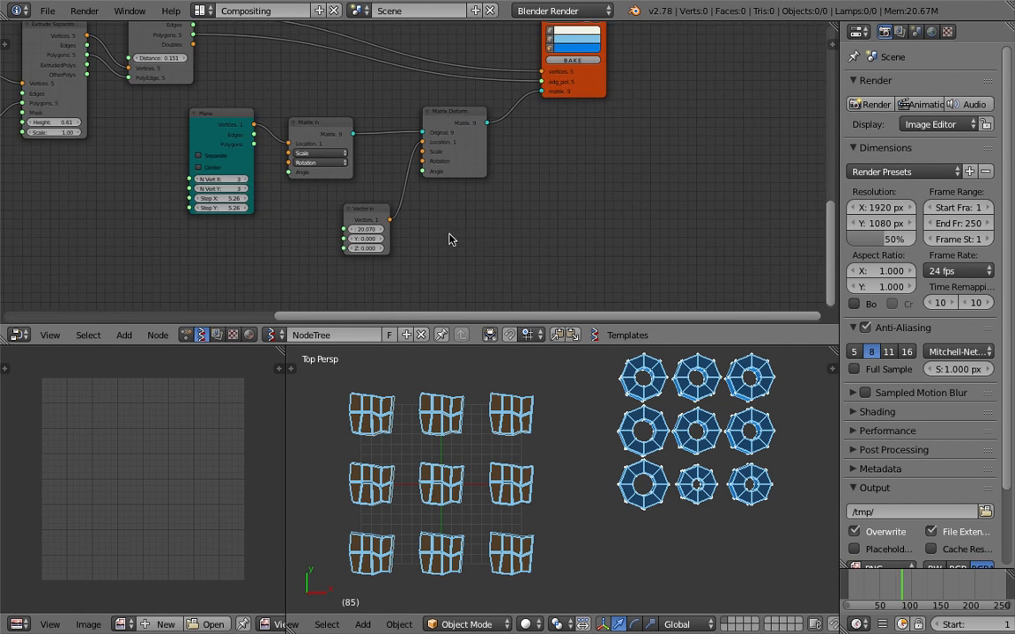
{"action": "scroll", "coordinate": [449, 238], "scroll_direction": "up", "scroll_amount": 1}
{"action": "mouse_move", "coordinate": [355, 236]}
{"action": "left_mouse_down"}
{"action": "mouse_move", "coordinate": [313, 236]}
{"action": "mouse_move", "coordinate": [366, 246]}
{"action": "mouse_move", "coordinate": [286, 246]}
{"action": "mouse_move", "coordinate": [375, 235]}
{"action": "left_mouse_up"}
{"action": "left_click_drag", "start_coordinate": [362, 234], "coordinate": [354, 234]}
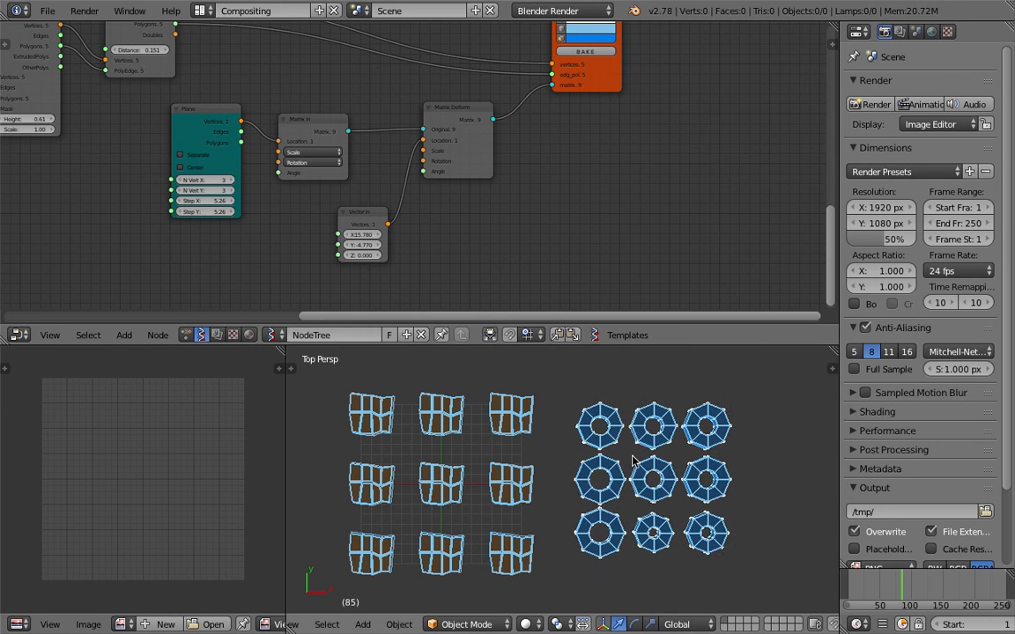
{"action": "scroll", "coordinate": [636, 459], "scroll_direction": "up", "scroll_amount": 1}
{"action": "middle_click_drag", "start_coordinate": [644, 461], "coordinate": [660, 456], "text": "shift"}
{"action": "key", "text": "ctrl+s"}
{"action": "left_click", "coordinate": [661, 455]}
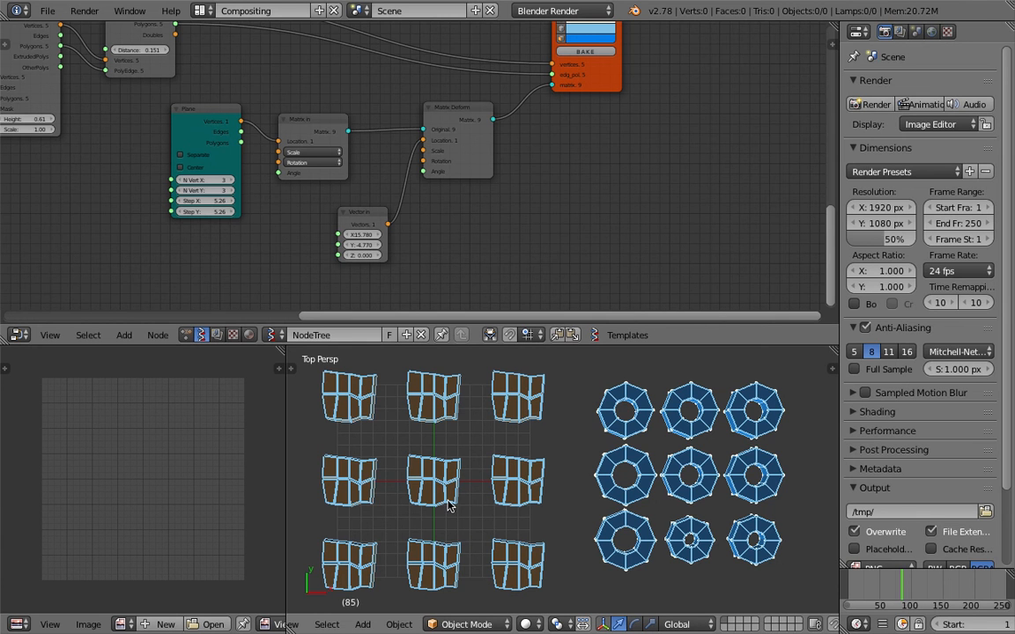
Set the panels' Randomize input node to seed 57, X amplitude 0.42 and Y amplitude 0.45.
{"action": "scroll", "coordinate": [472, 115], "scroll_direction": "down", "scroll_amount": 3}
{"action": "middle_click_drag", "start_coordinate": [477, 95], "coordinate": [496, 232]}
{"action": "scroll", "coordinate": [496, 237], "scroll_direction": "up", "scroll_amount": 3}
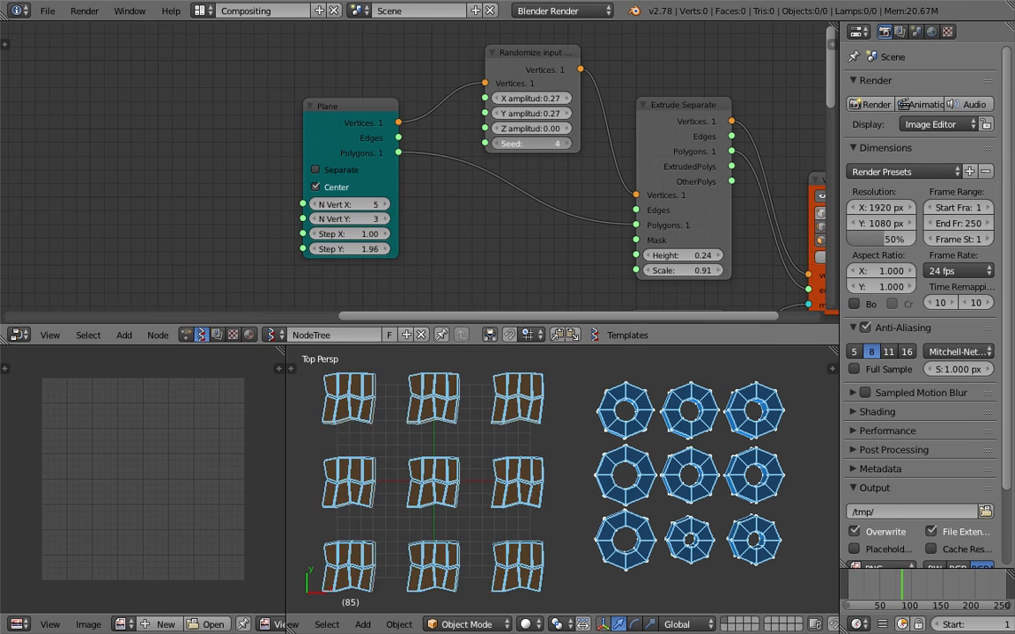
{"action": "left_click_drag", "start_coordinate": [525, 98], "coordinate": [563, 144]}
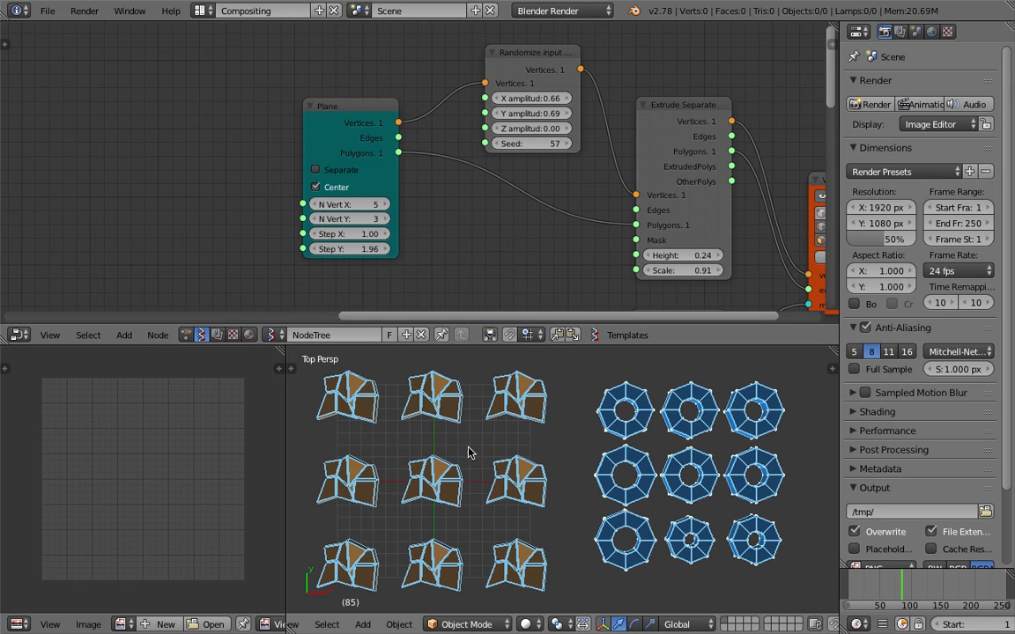
{"action": "left_click_drag", "start_coordinate": [542, 99], "coordinate": [502, 128]}
Add a Range Int node above the panels' Plane and connect its Range output to the Randomize input node's Seed.
{"action": "middle_click_drag", "start_coordinate": [384, 100], "coordinate": [378, 203]}
{"action": "key", "text": "shift+a"}
{"action": "left_click", "coordinate": [287, 115]}
{"action": "type", "text": "range i"}
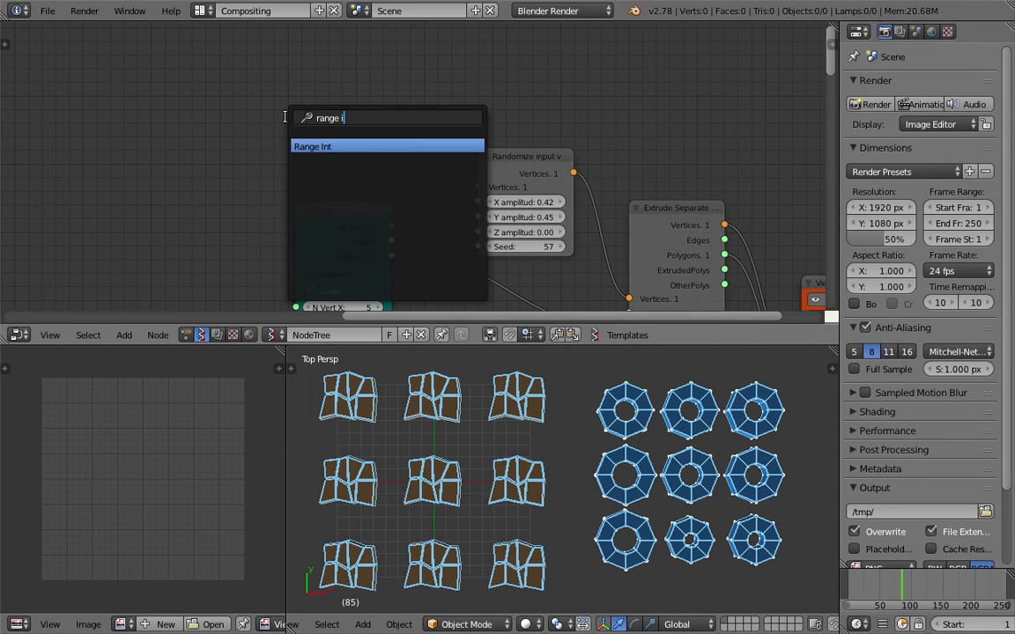
{"action": "key", "text": "Return"}
{"action": "left_click", "coordinate": [291, 94]}
{"action": "left_click_drag", "start_coordinate": [386, 116], "coordinate": [477, 247]}
{"action": "middle_click_drag", "start_coordinate": [450, 130], "coordinate": [448, 115]}
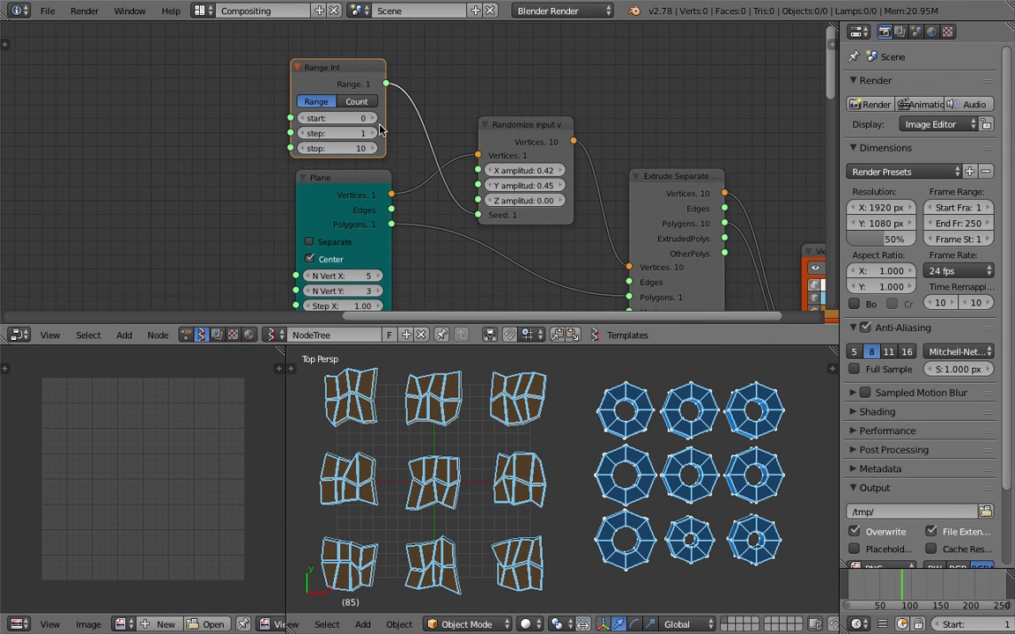
Switch the Range Int node to Count mode with a count of 9, and save the file.
{"action": "left_click", "coordinate": [355, 101]}
{"action": "left_click", "coordinate": [359, 148]}
{"action": "type", "text": "9"}
{"action": "key", "text": "Return"}
{"action": "middle_click_drag", "start_coordinate": [396, 151], "coordinate": [388, 126]}
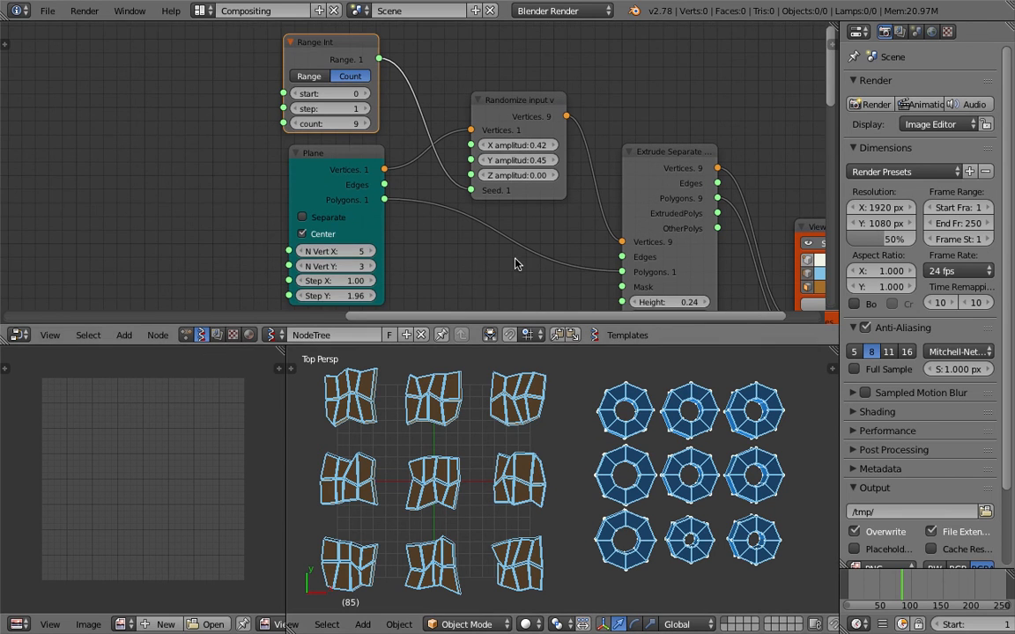
{"action": "middle_click_drag", "start_coordinate": [457, 297], "coordinate": [407, 284]}
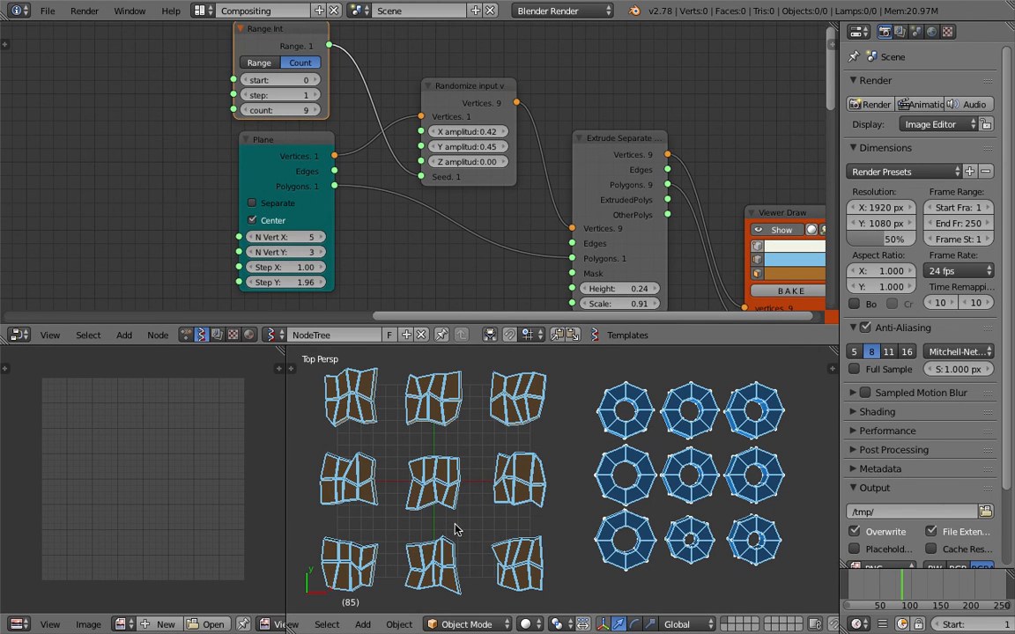
{"action": "key", "text": "ctrl+s"}
Set the Range Int node's start to 68 to vary the panels' seeds, and save the file.
{"action": "left_click", "coordinate": [300, 111]}
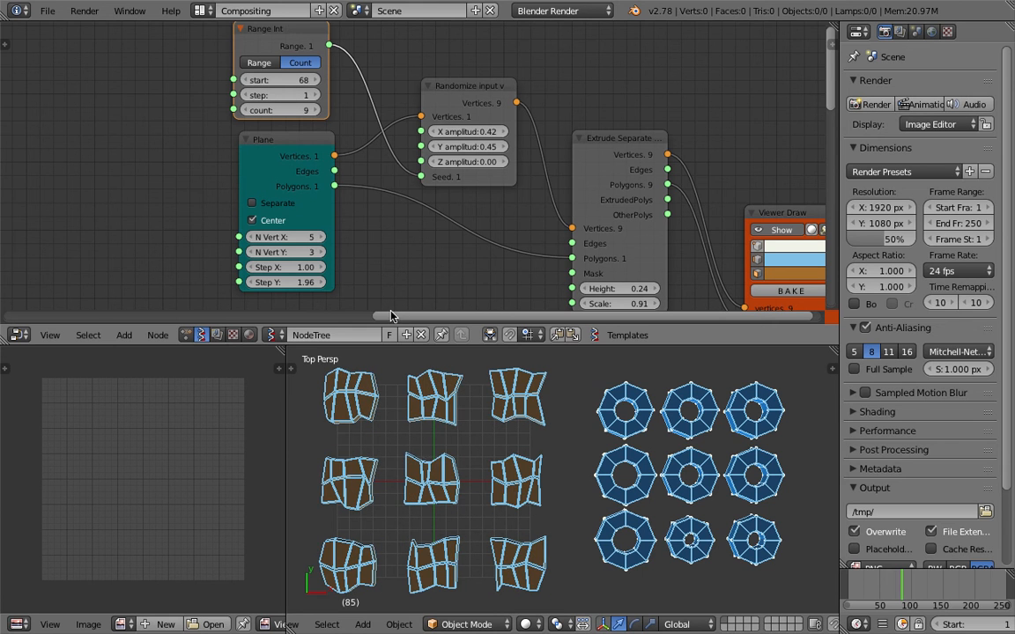
{"action": "middle_click_drag", "start_coordinate": [504, 445], "coordinate": [678, 451]}
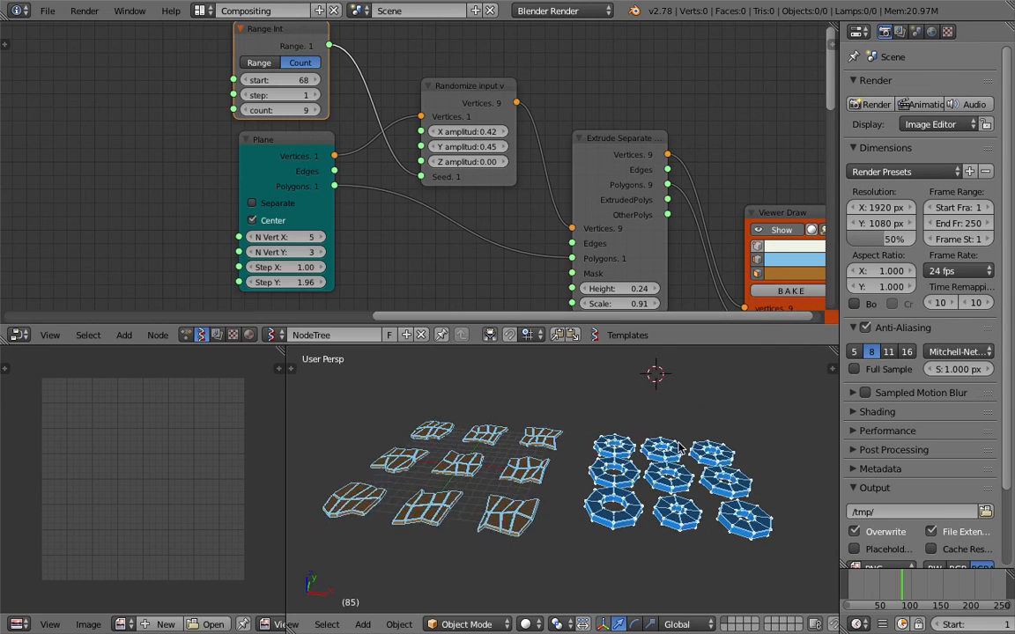
{"action": "middle_click_drag", "start_coordinate": [680, 449], "coordinate": [687, 480]}
{"action": "key", "text": "ctrl+s"}
{"action": "left_click", "coordinate": [689, 480]}
{"action": "middle_click_drag", "start_coordinate": [758, 270], "coordinate": [502, 159]}
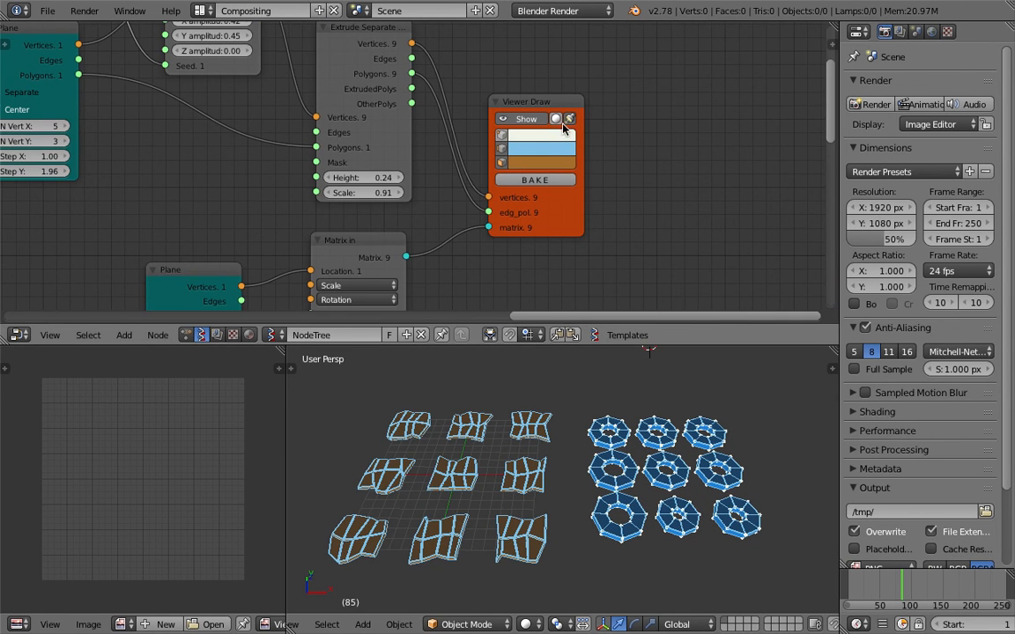
{"action": "middle_click_drag", "start_coordinate": [621, 170], "coordinate": [625, 142]}
{"action": "middle_click_drag", "start_coordinate": [700, 434], "coordinate": [705, 435]}
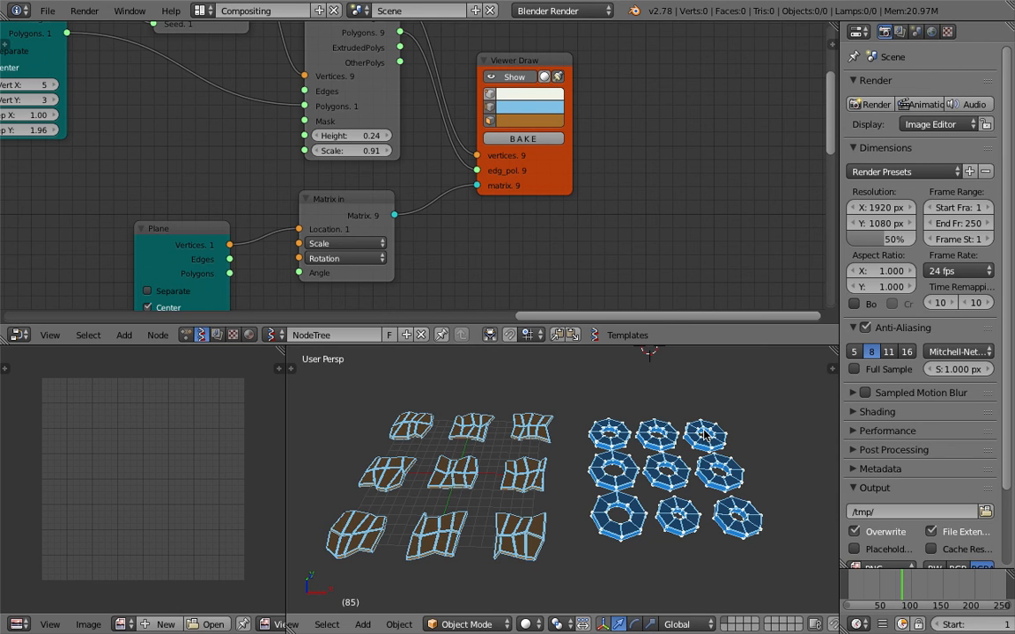